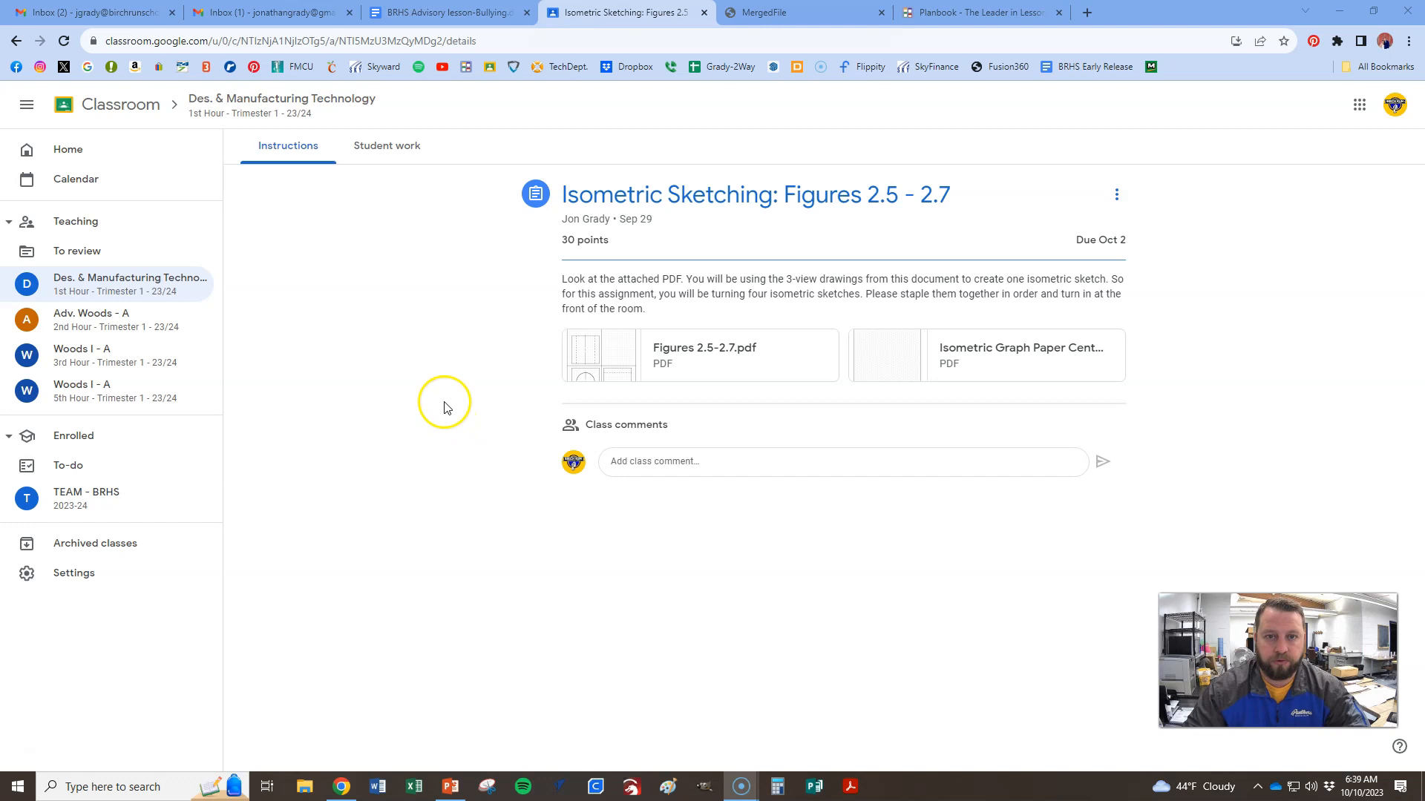
- Launch Autodesk Fusion 360 and pin it to the Windows taskbar
{"action": "left_click", "coordinate": [145, 787]}
{"action": "type", "text": "fu"}
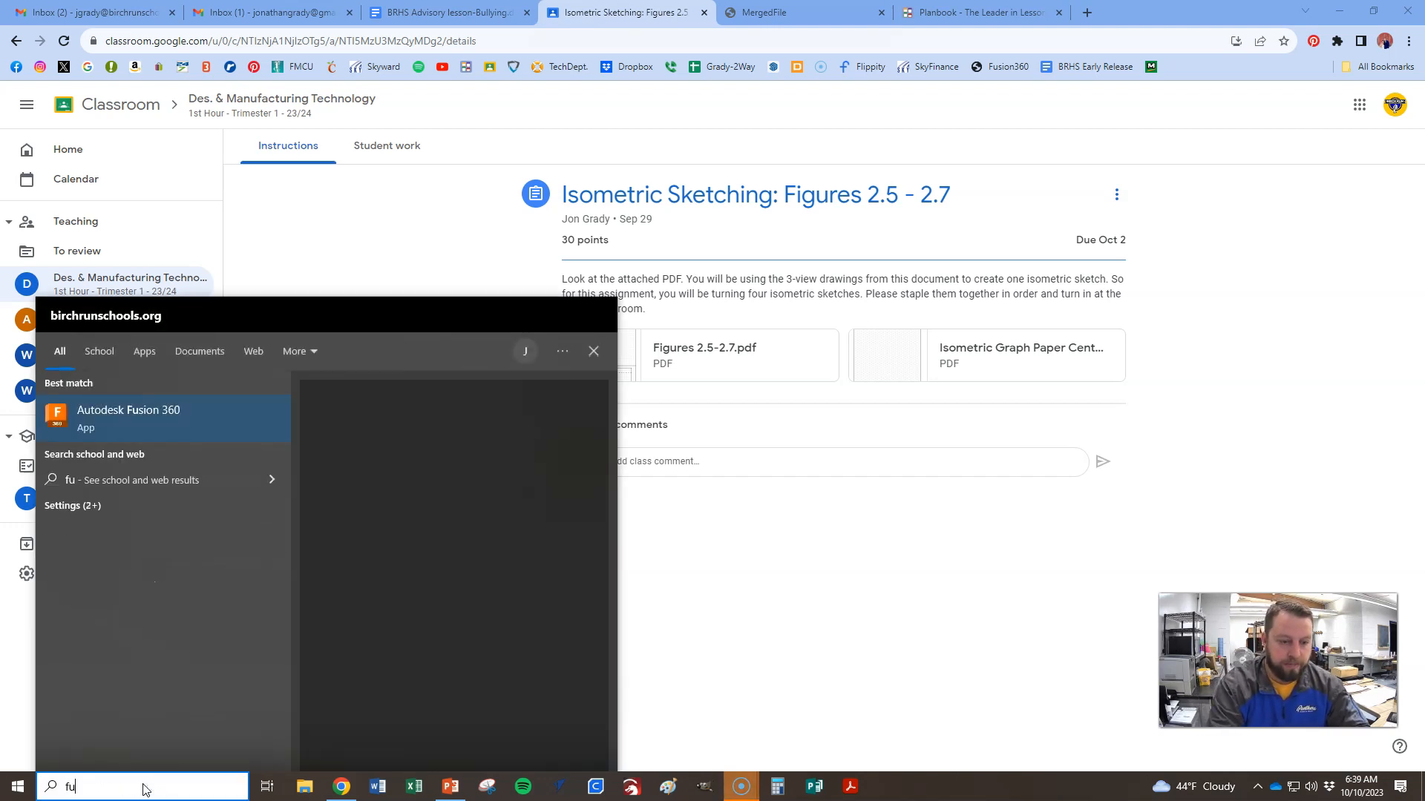
{"action": "key", "text": "BackSpace"}
{"action": "key", "text": "BackSpace"}
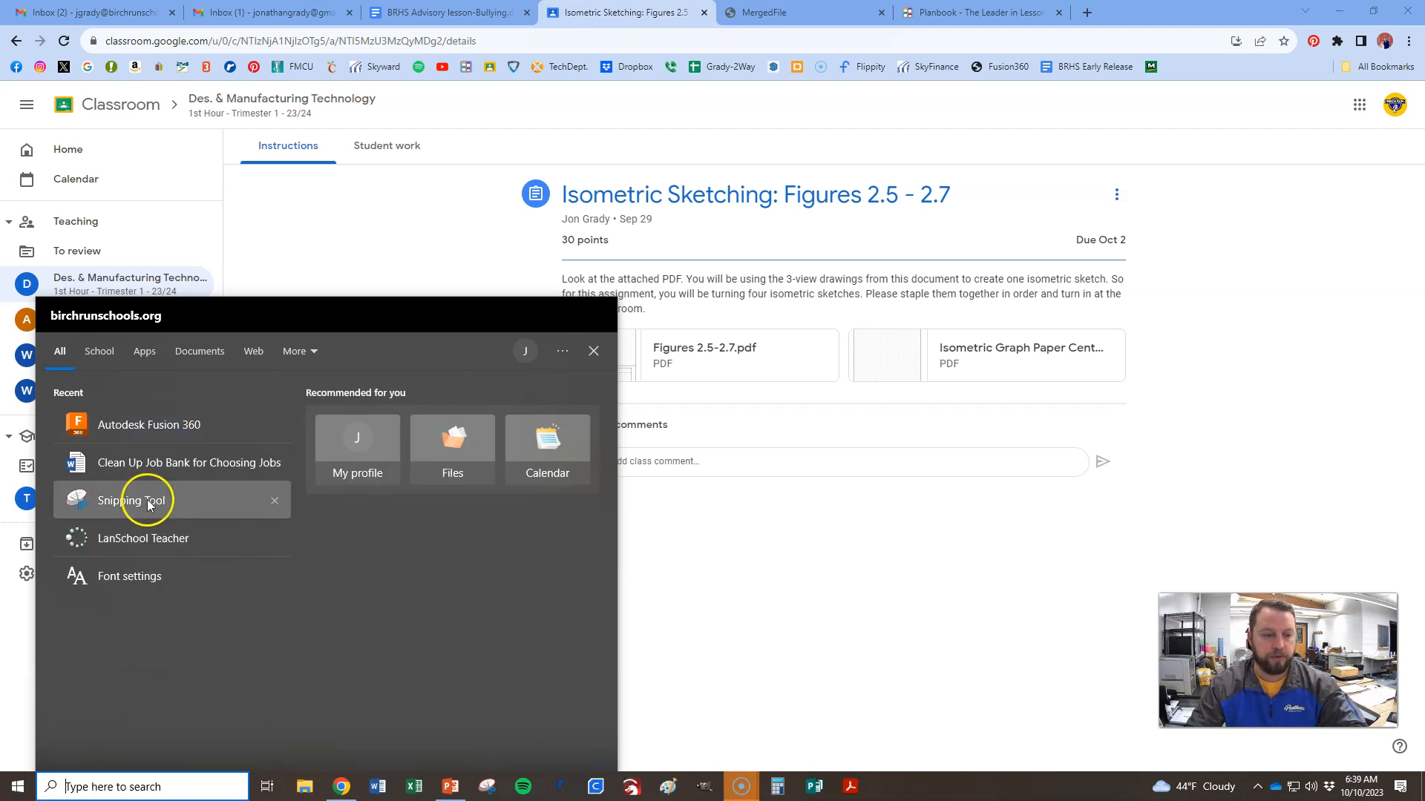
{"action": "left_click", "coordinate": [144, 414]}
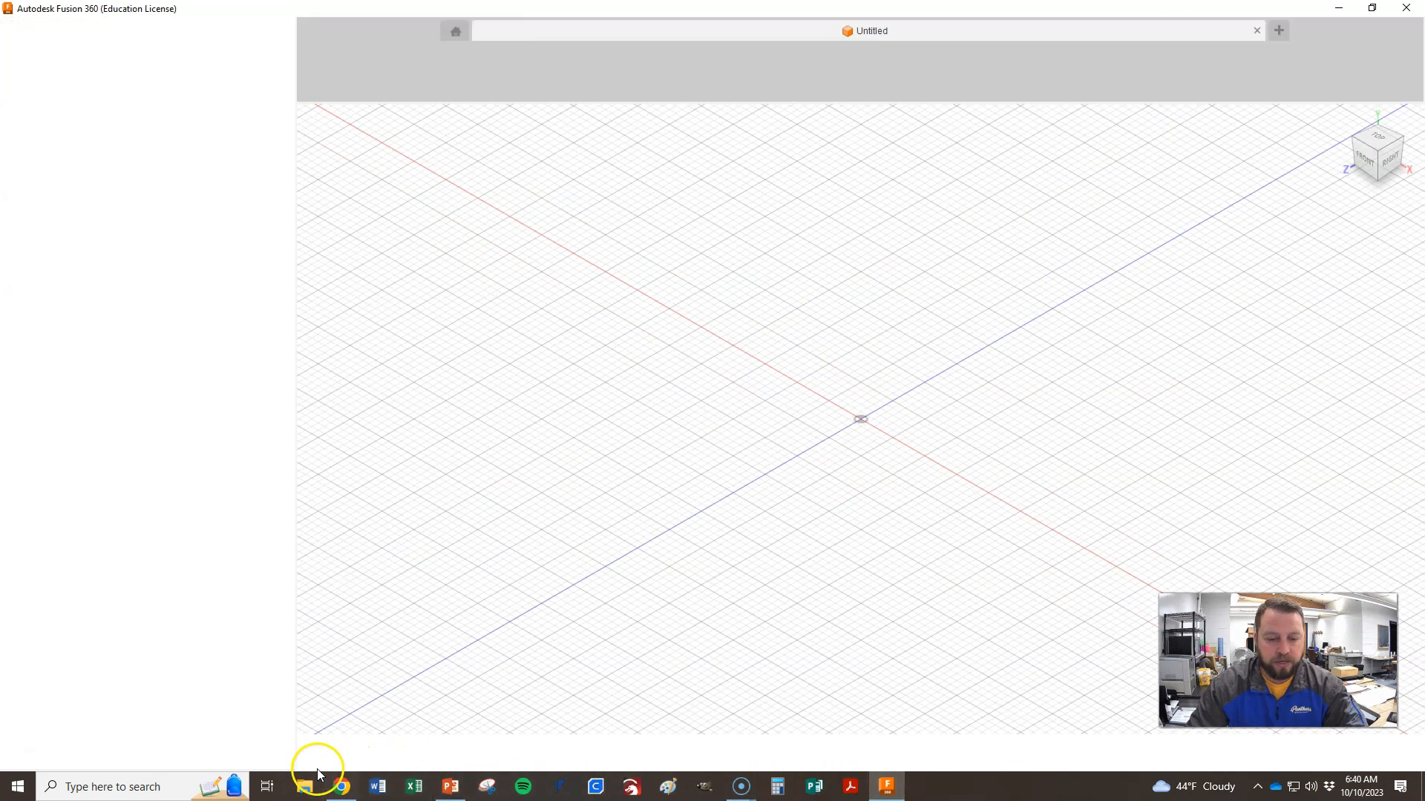
{"action": "right_click", "coordinate": [886, 788]}
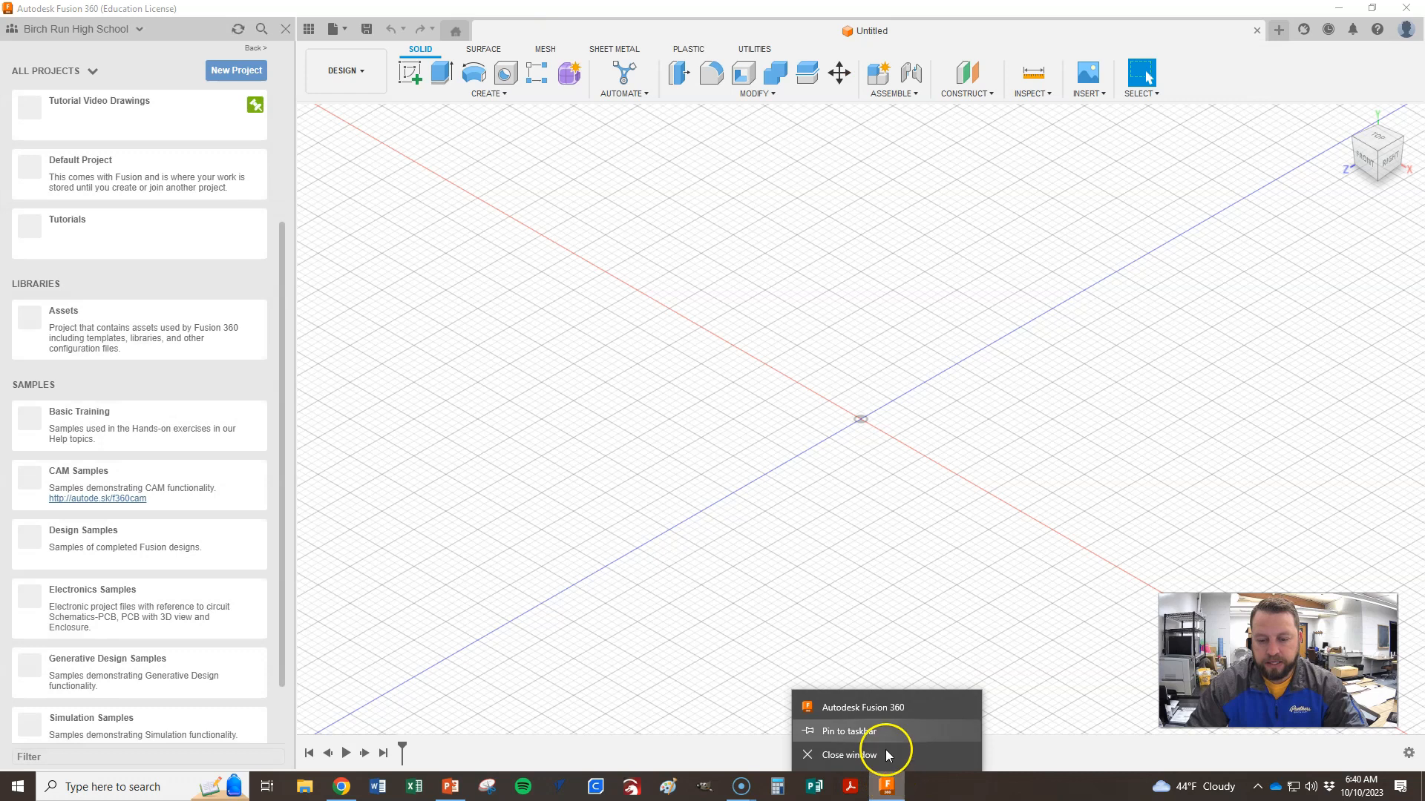
{"action": "left_click", "coordinate": [842, 732]}
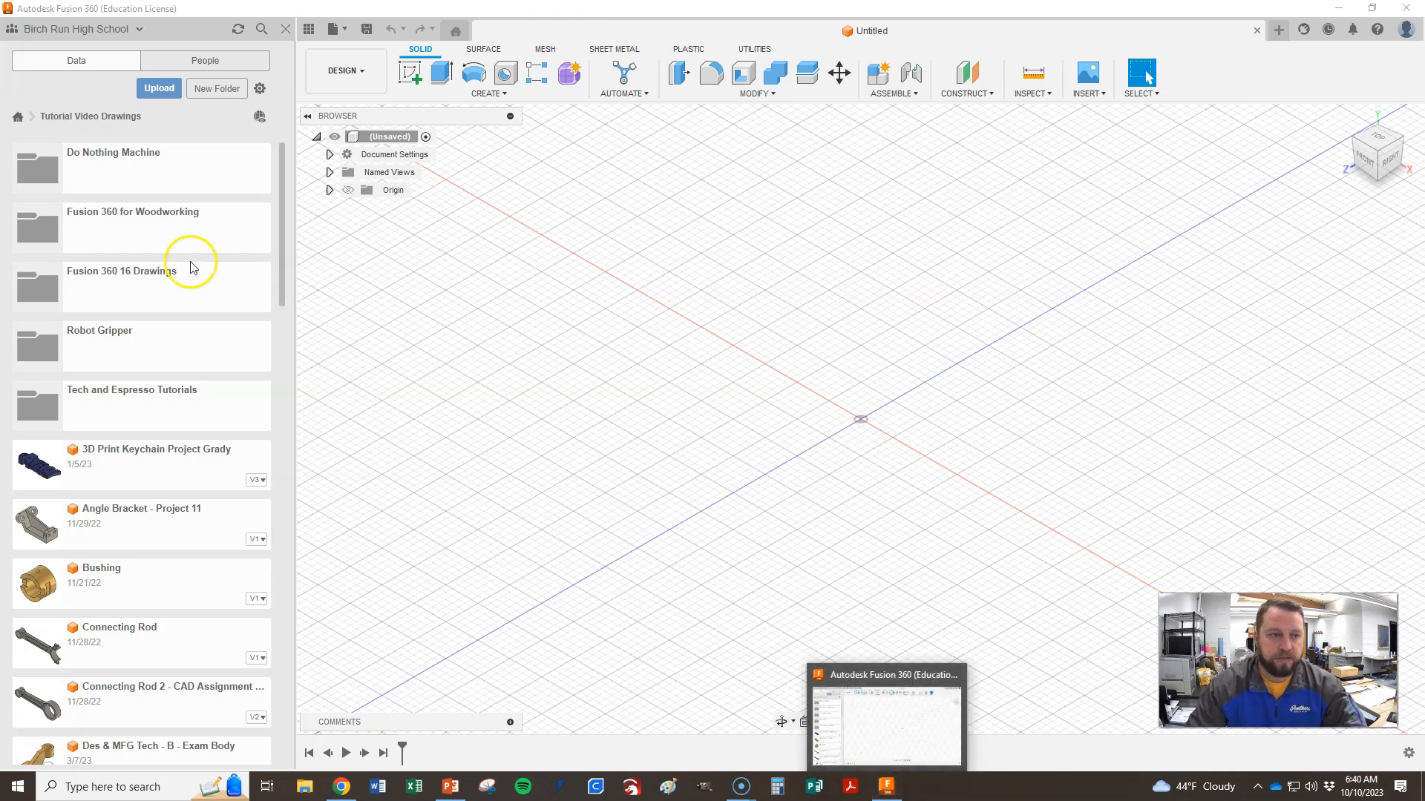
- Return from the Tutorial Video Drawings folder to the list of all projects, keeping the data panel open and the window maximized
{"action": "left_click", "coordinate": [18, 117]}
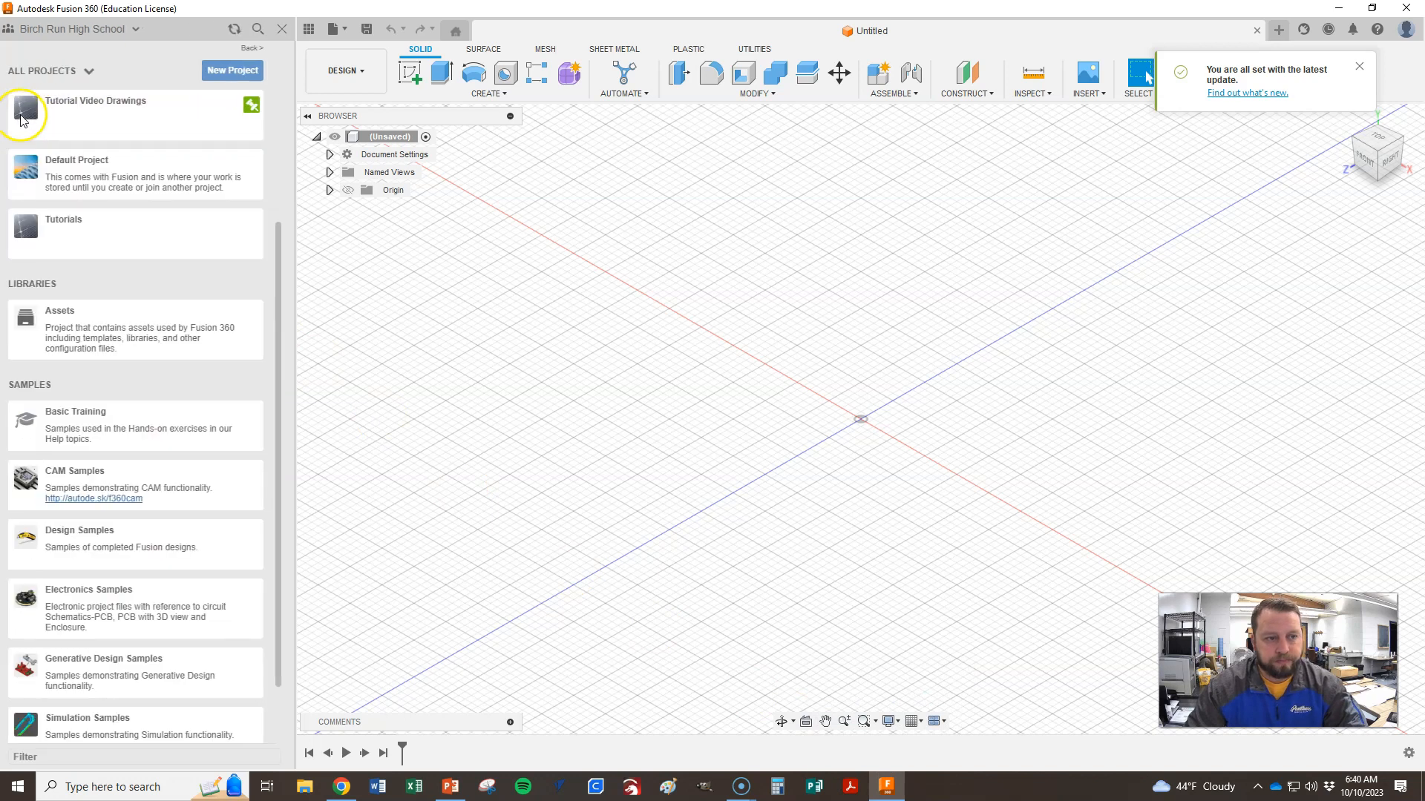
{"action": "left_click", "coordinate": [287, 30]}
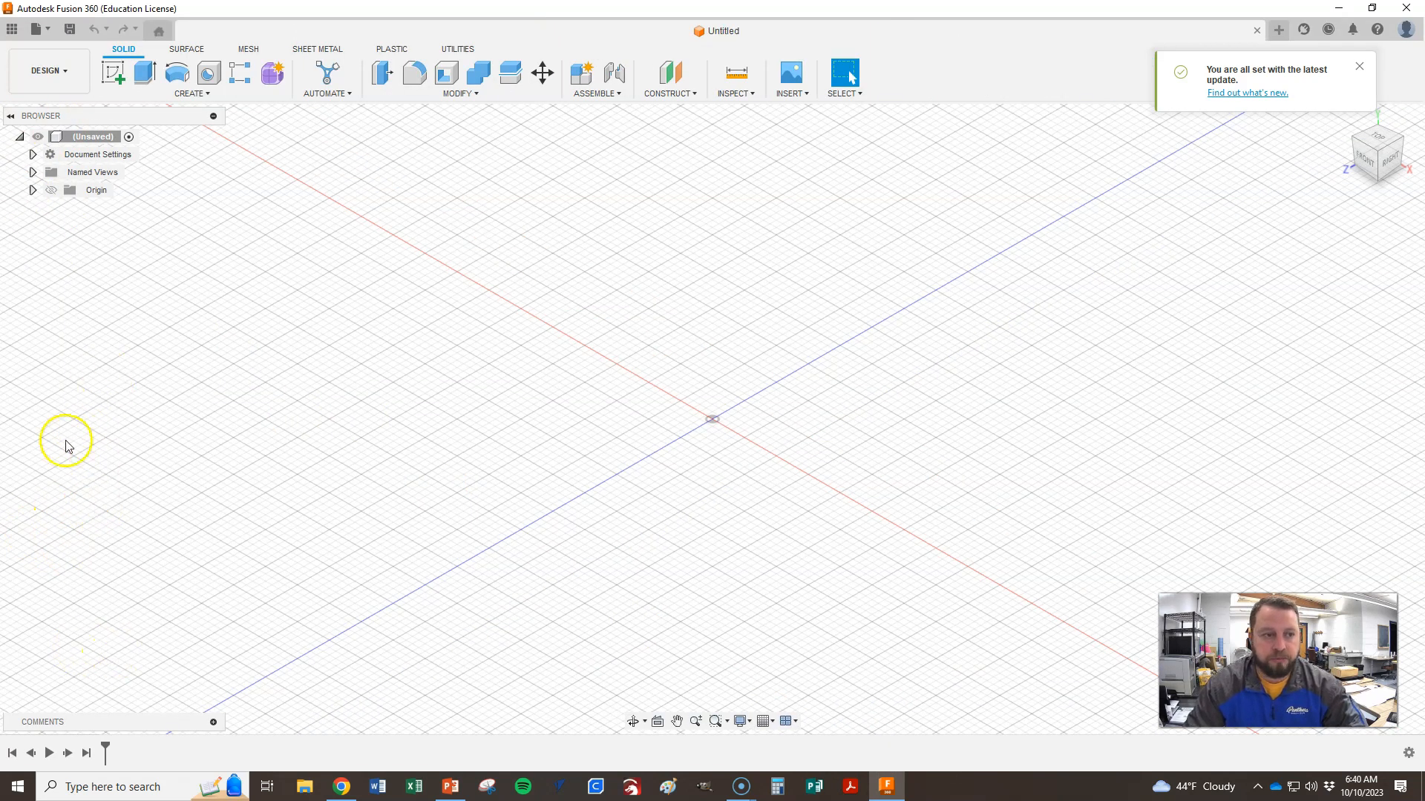
{"action": "left_click", "coordinate": [13, 31]}
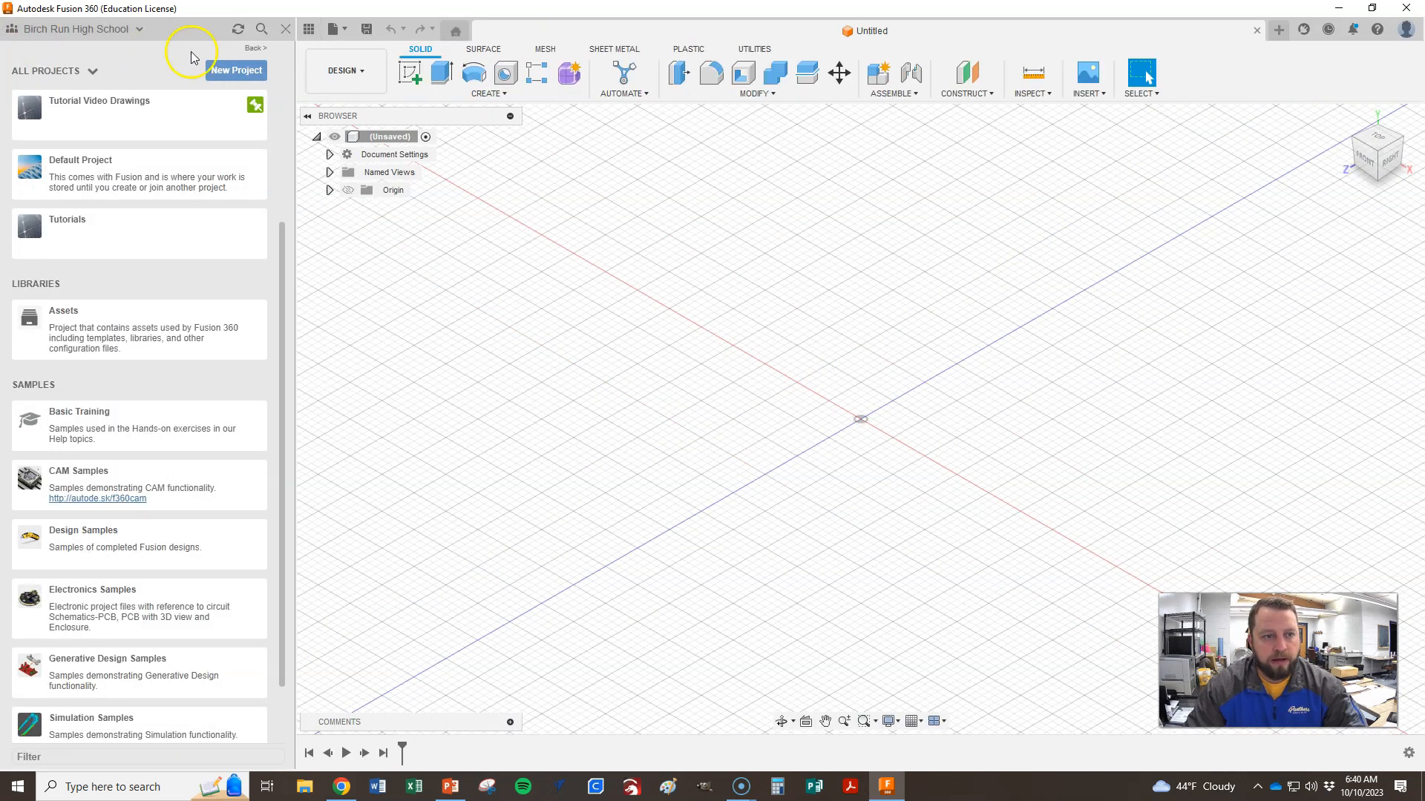
{"action": "left_click", "coordinate": [286, 29]}
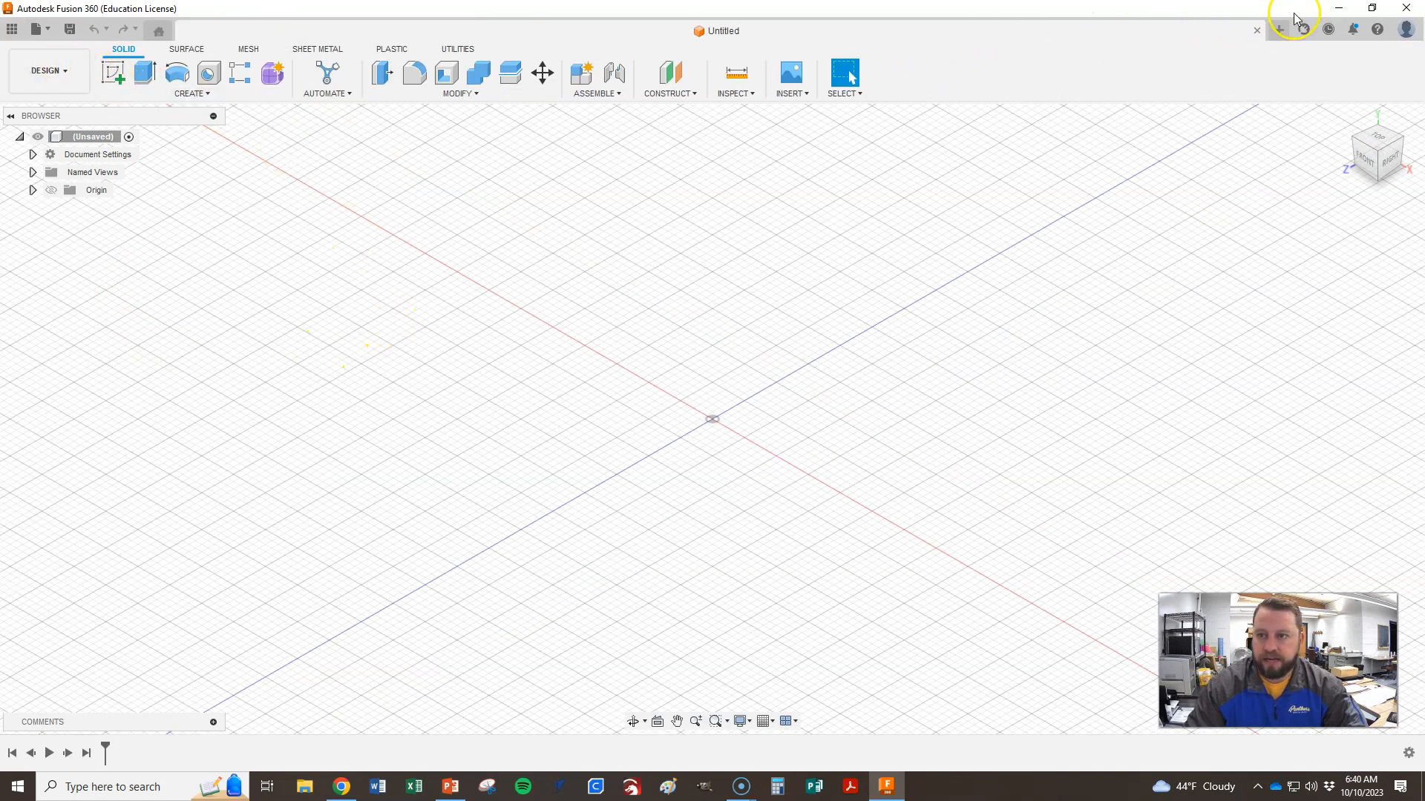
{"action": "left_click", "coordinate": [1372, 7]}
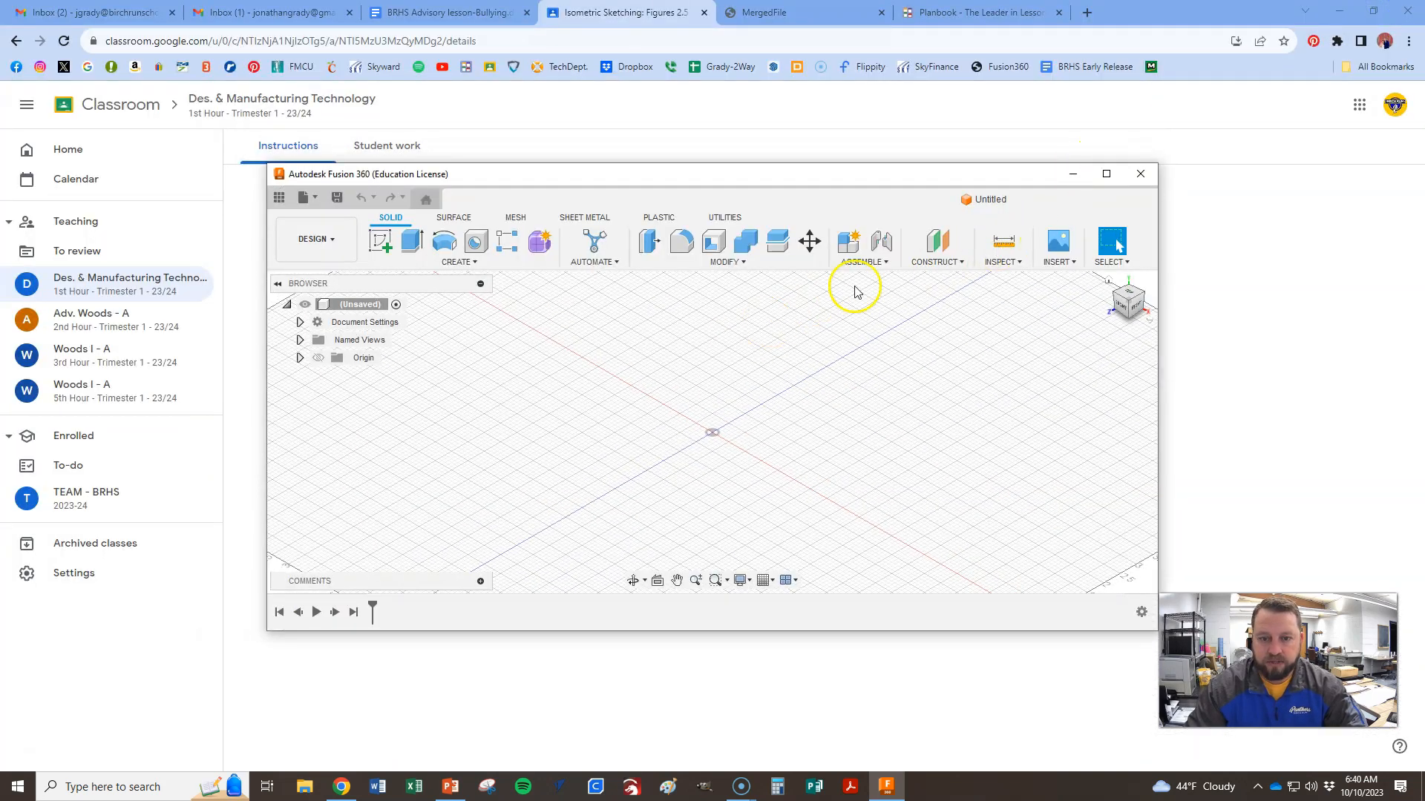
{"action": "left_click", "coordinate": [1105, 173]}
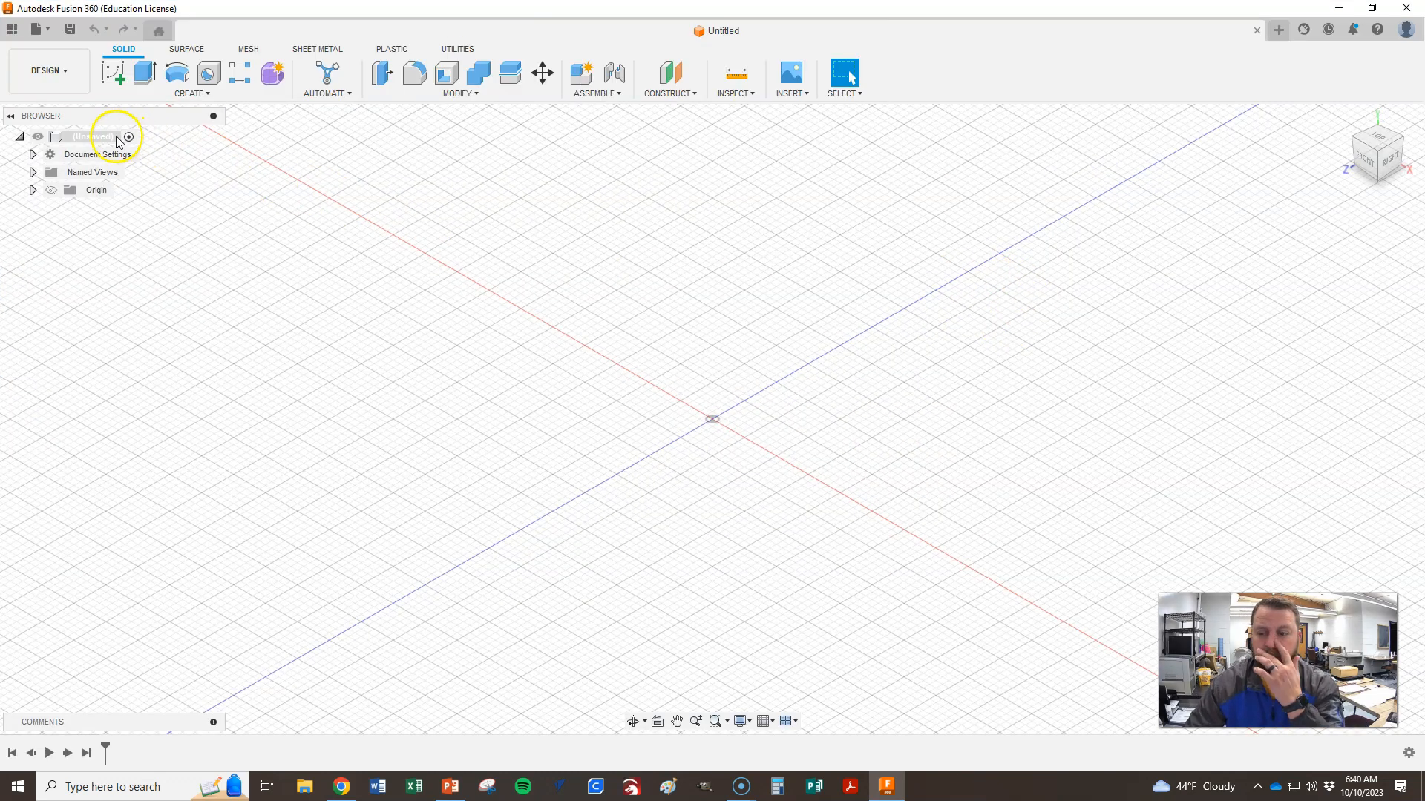
{"action": "left_click", "coordinate": [12, 29]}
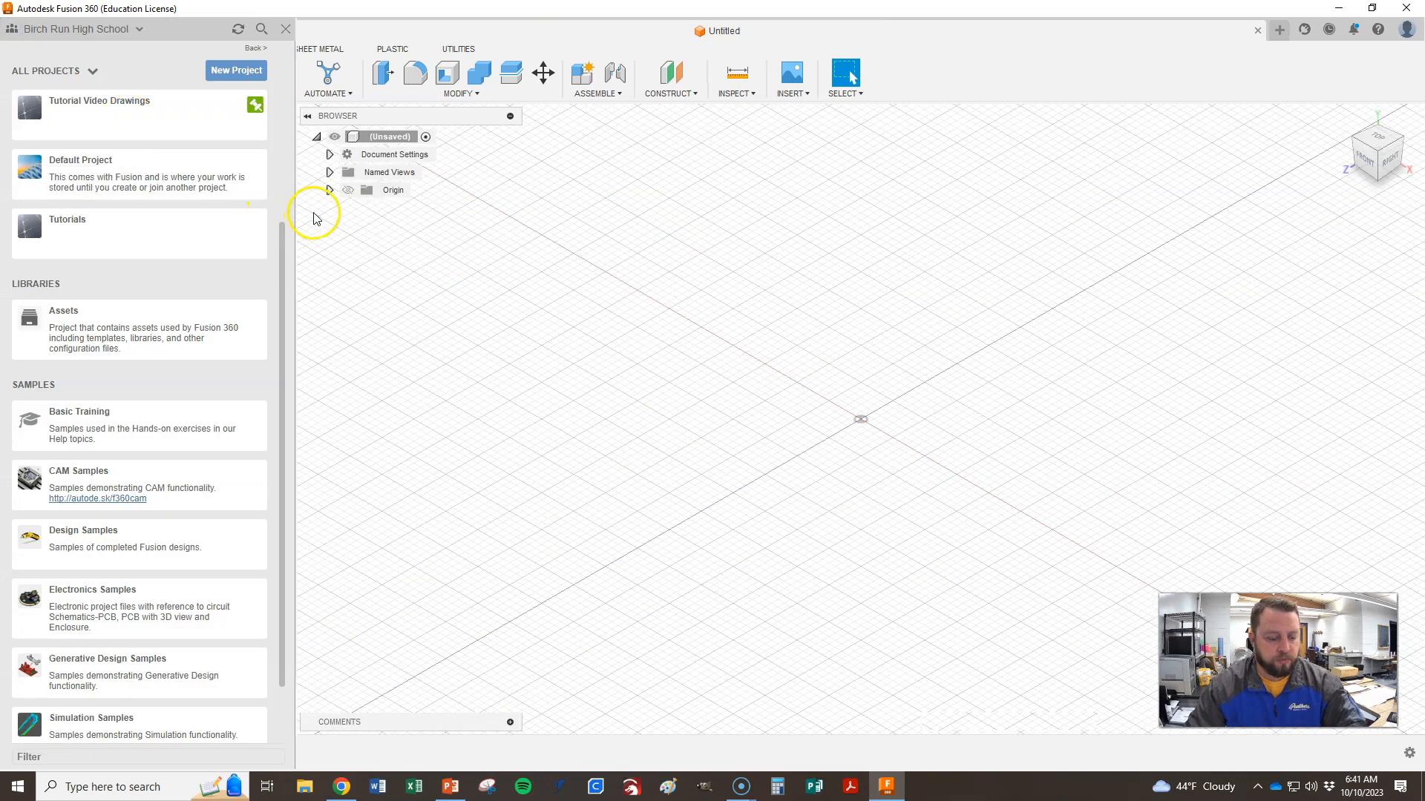
- Switch to Chrome and open the assignment's Figures 2.5-2.7.pdf at the multiview drawing on page 3
{"action": "key", "text": "alt+Tab"}
{"action": "key", "text": "alt+Tab"}
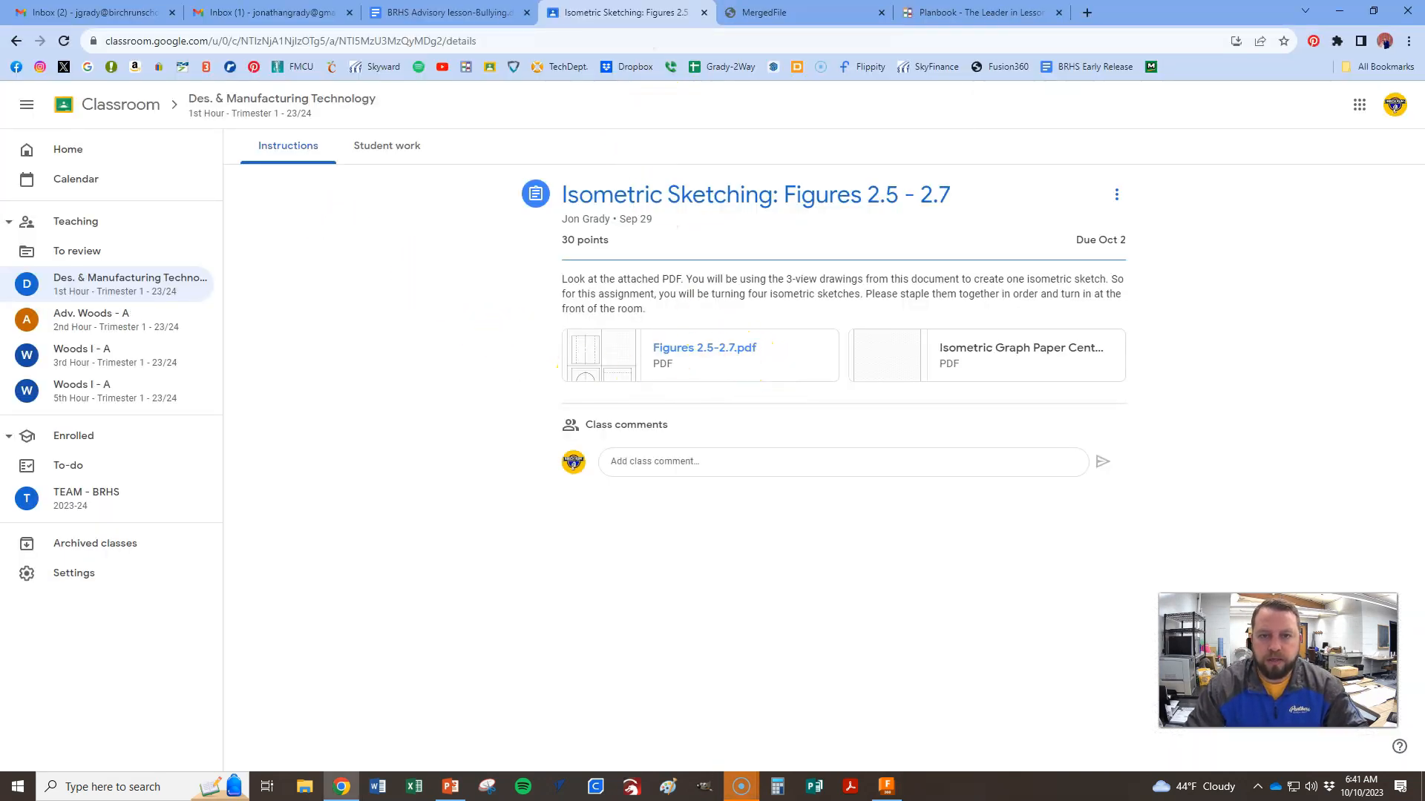
{"action": "left_click", "coordinate": [716, 343]}
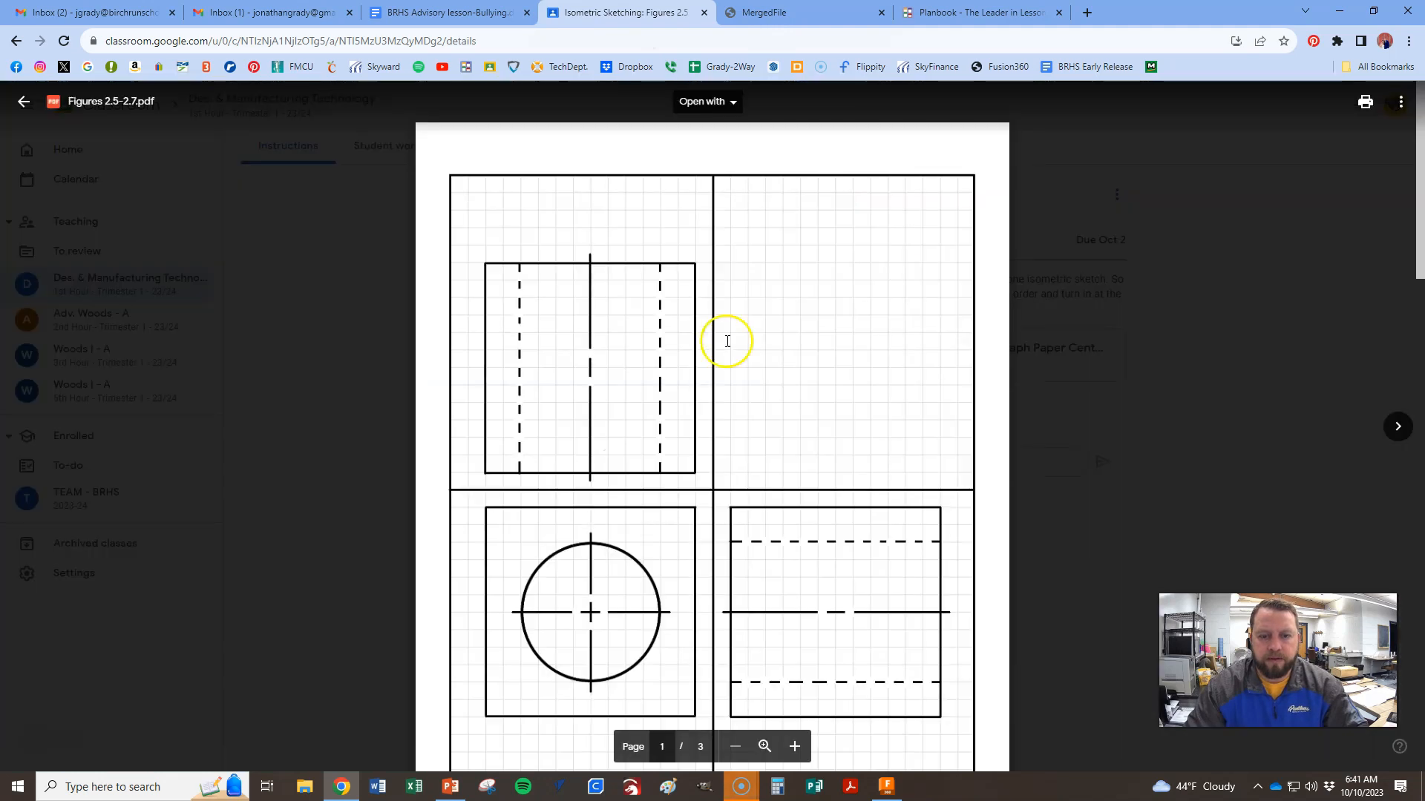
{"action": "scroll", "coordinate": [727, 341], "scroll_direction": "down", "scroll_amount": 20}
{"action": "scroll", "coordinate": [732, 343], "scroll_direction": "up", "scroll_amount": 3}
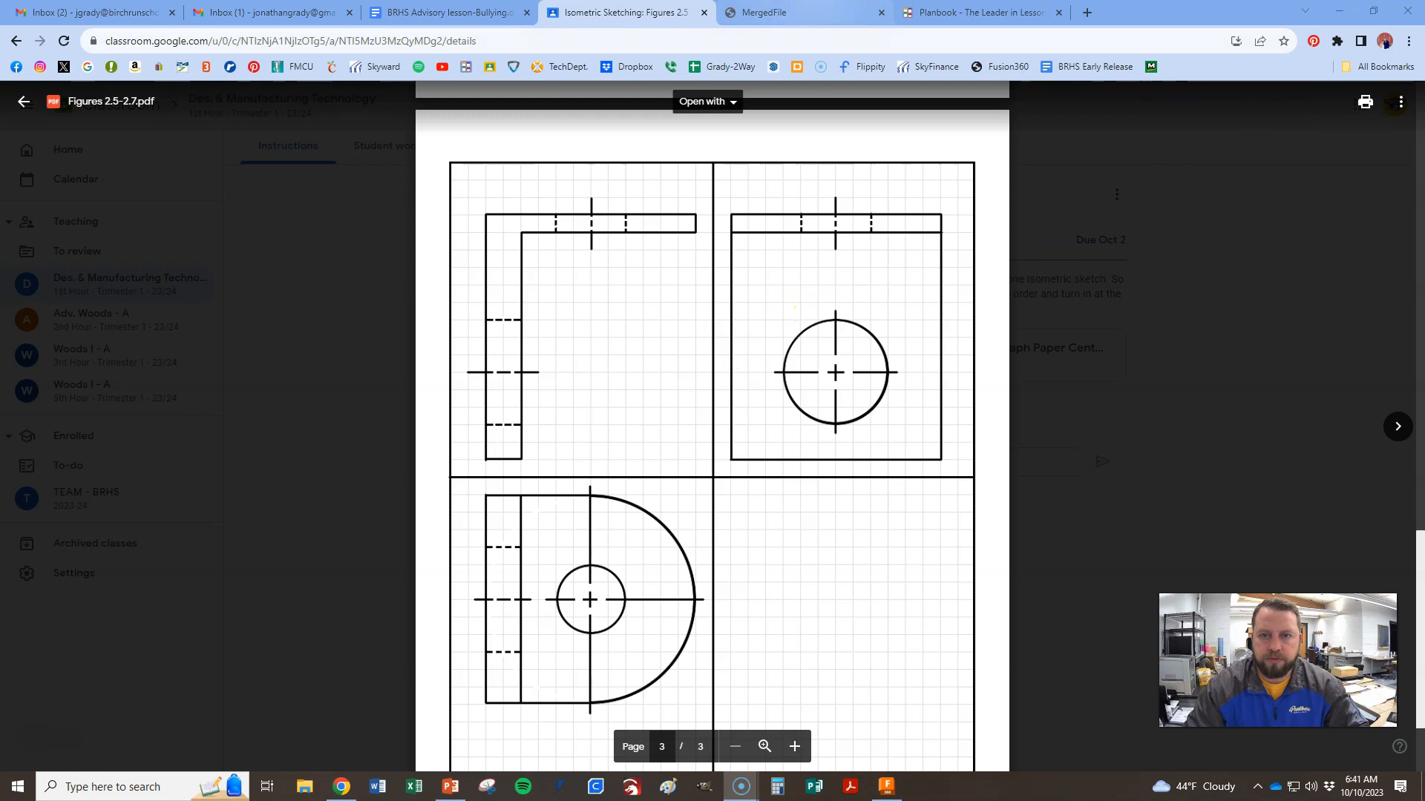
- Bring up the MergedFile PDF and rotate it through a full turn to examine the Figure 2.7 views
{"action": "left_click", "coordinate": [805, 12]}
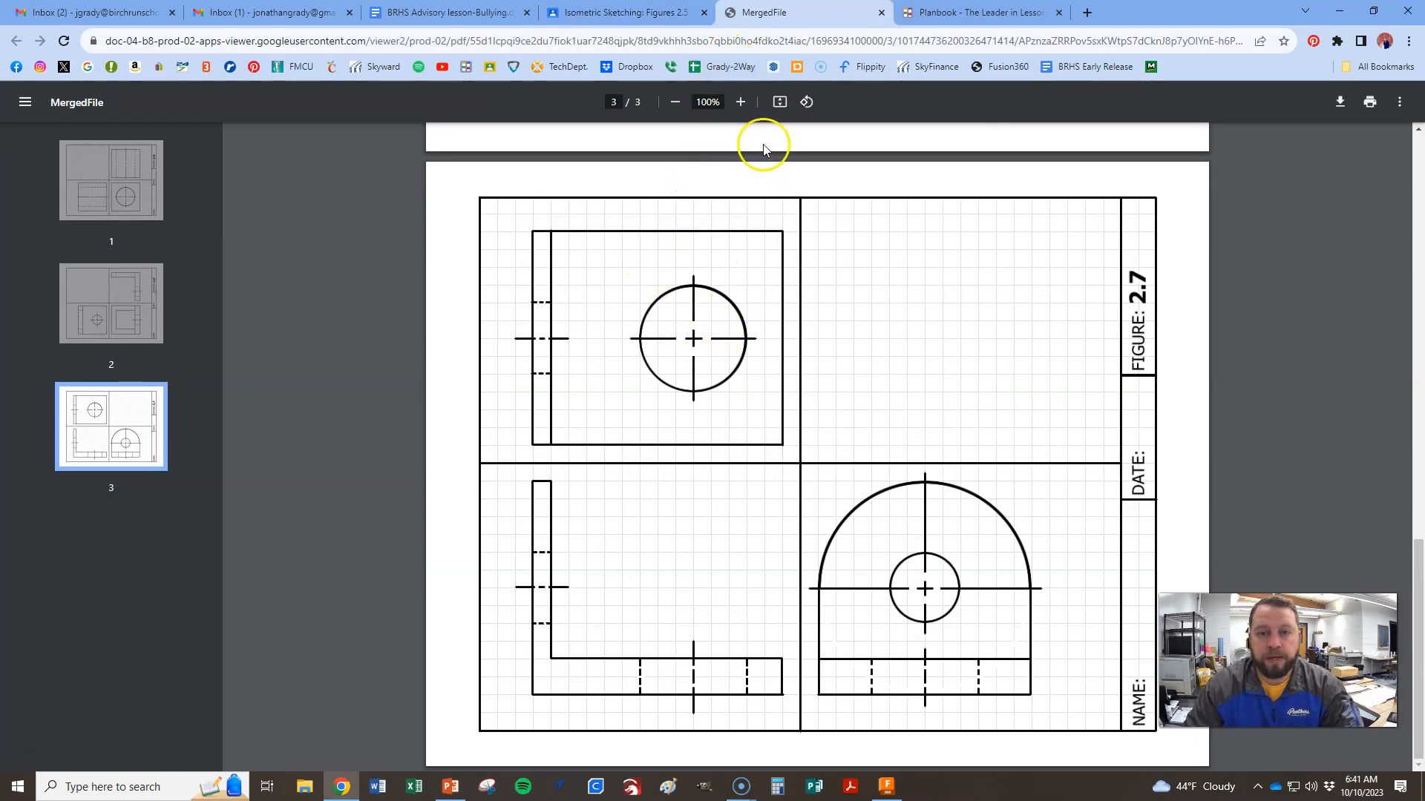
{"action": "left_click", "coordinate": [805, 103]}
{"action": "left_click", "coordinate": [805, 102]}
{"action": "left_click", "coordinate": [805, 102]}
{"action": "left_click", "coordinate": [805, 102]}
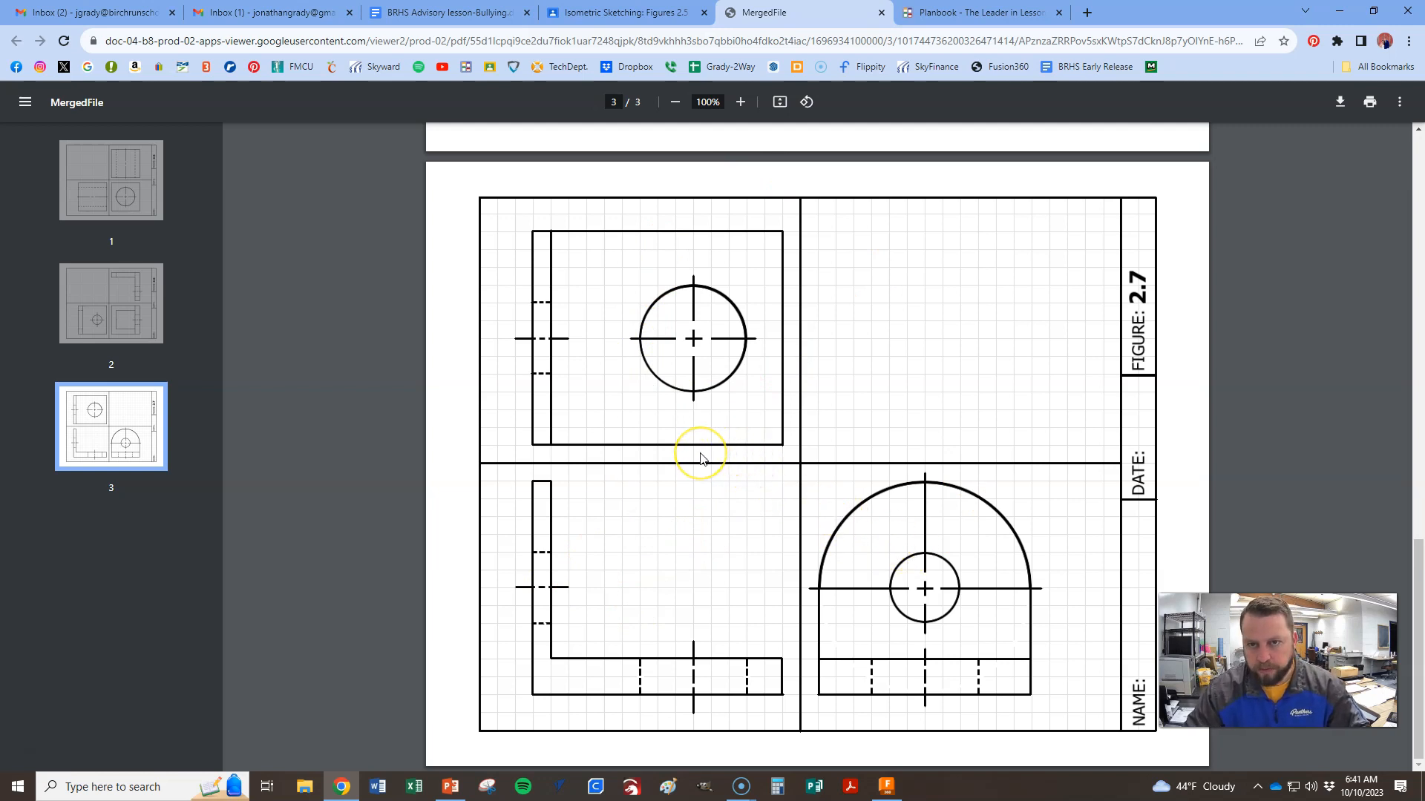
- Switch back to Fusion 360 and open the Tutorial Video Drawings project in the data panel
{"action": "key", "text": "alt+Tab"}
{"action": "key", "text": "alt+Tab"}
{"action": "key", "text": "alt+Tab"}
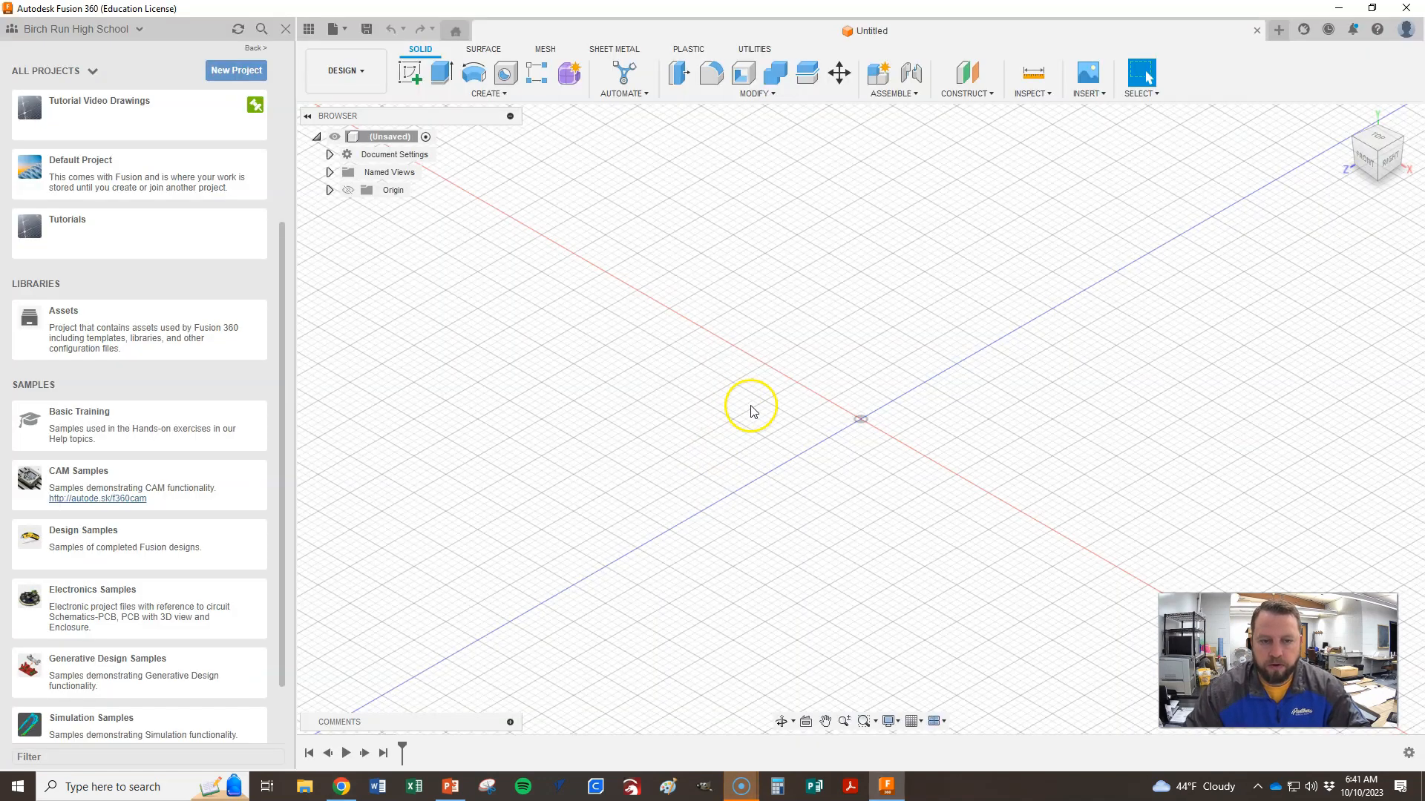
{"action": "scroll", "coordinate": [141, 297], "scroll_direction": "up", "scroll_amount": 4}
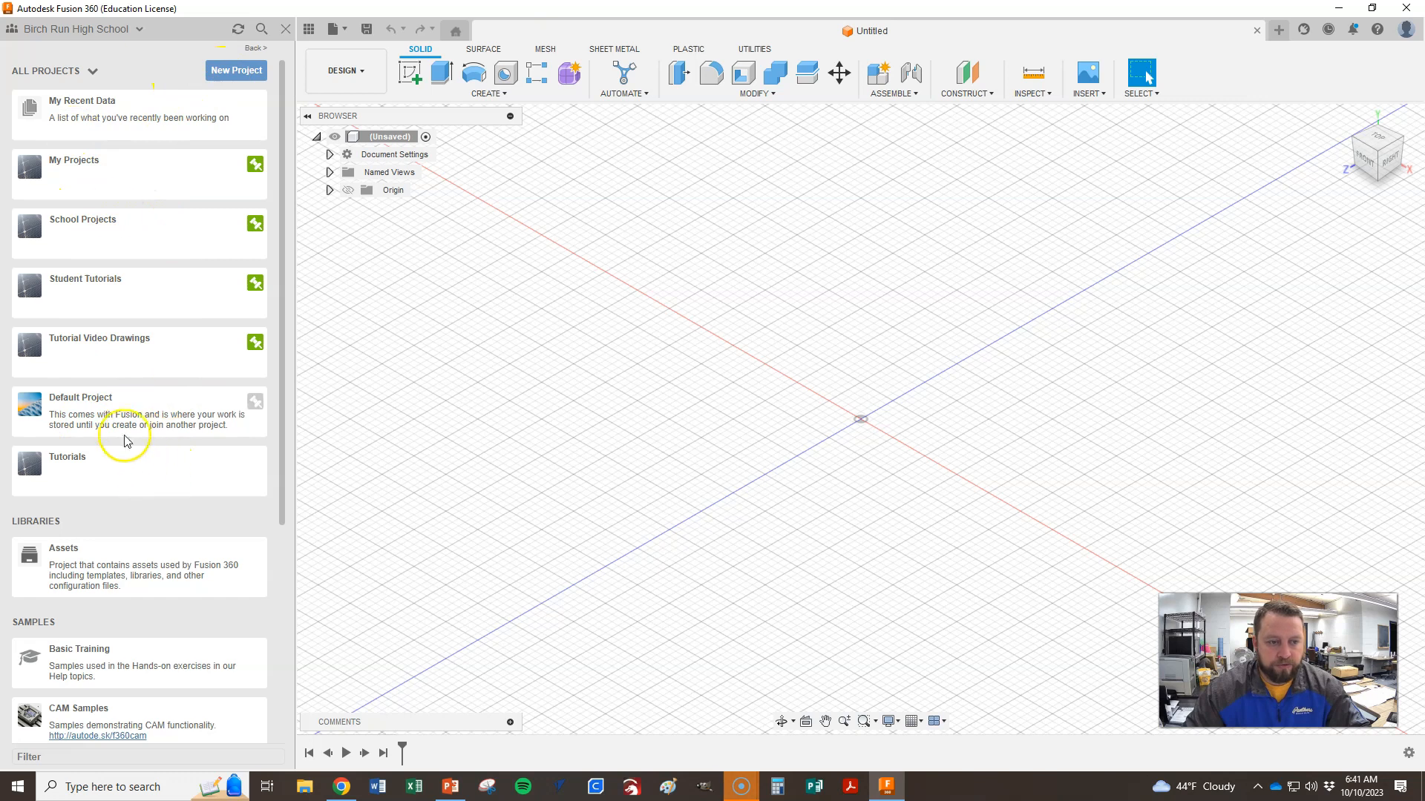
{"action": "left_click", "coordinate": [112, 340]}
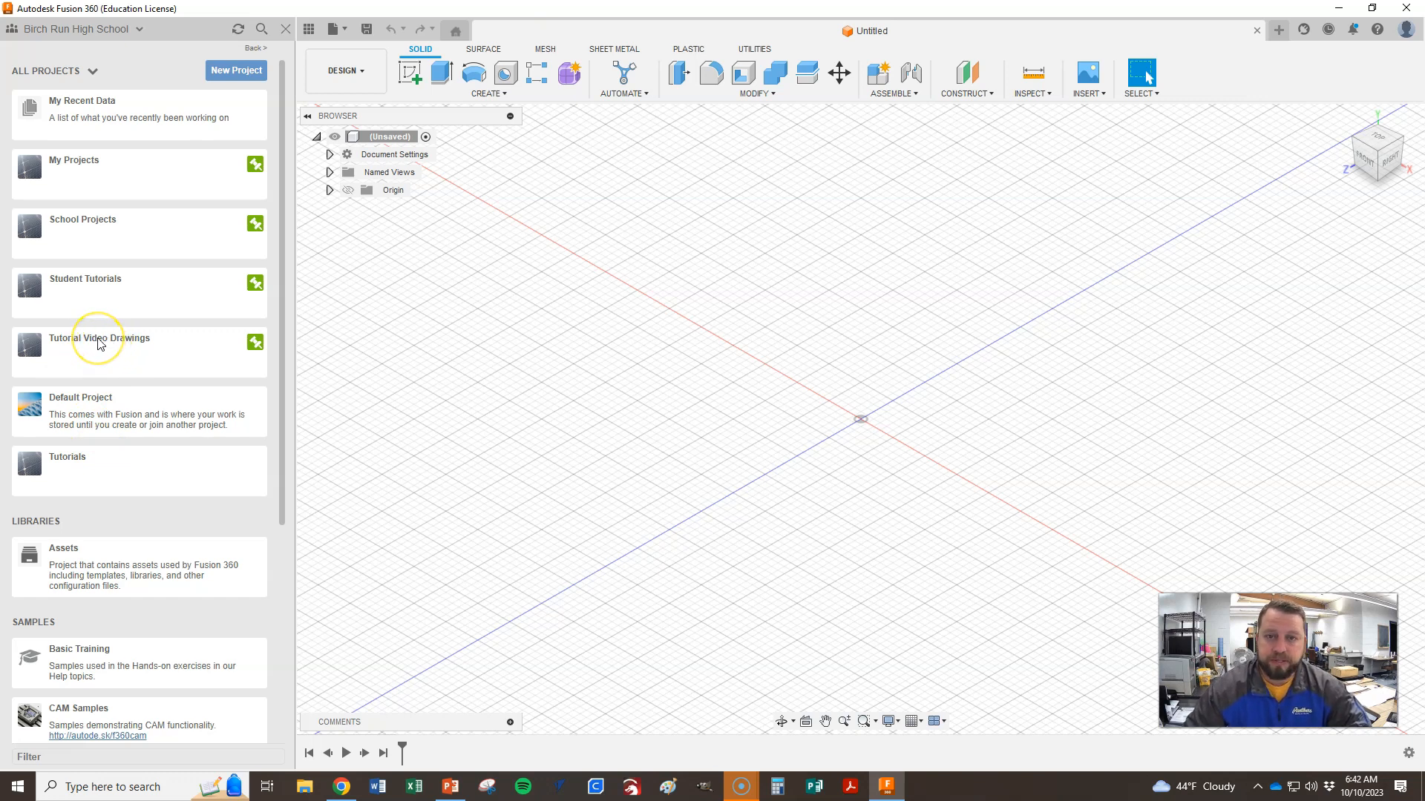
{"action": "left_click", "coordinate": [99, 341]}
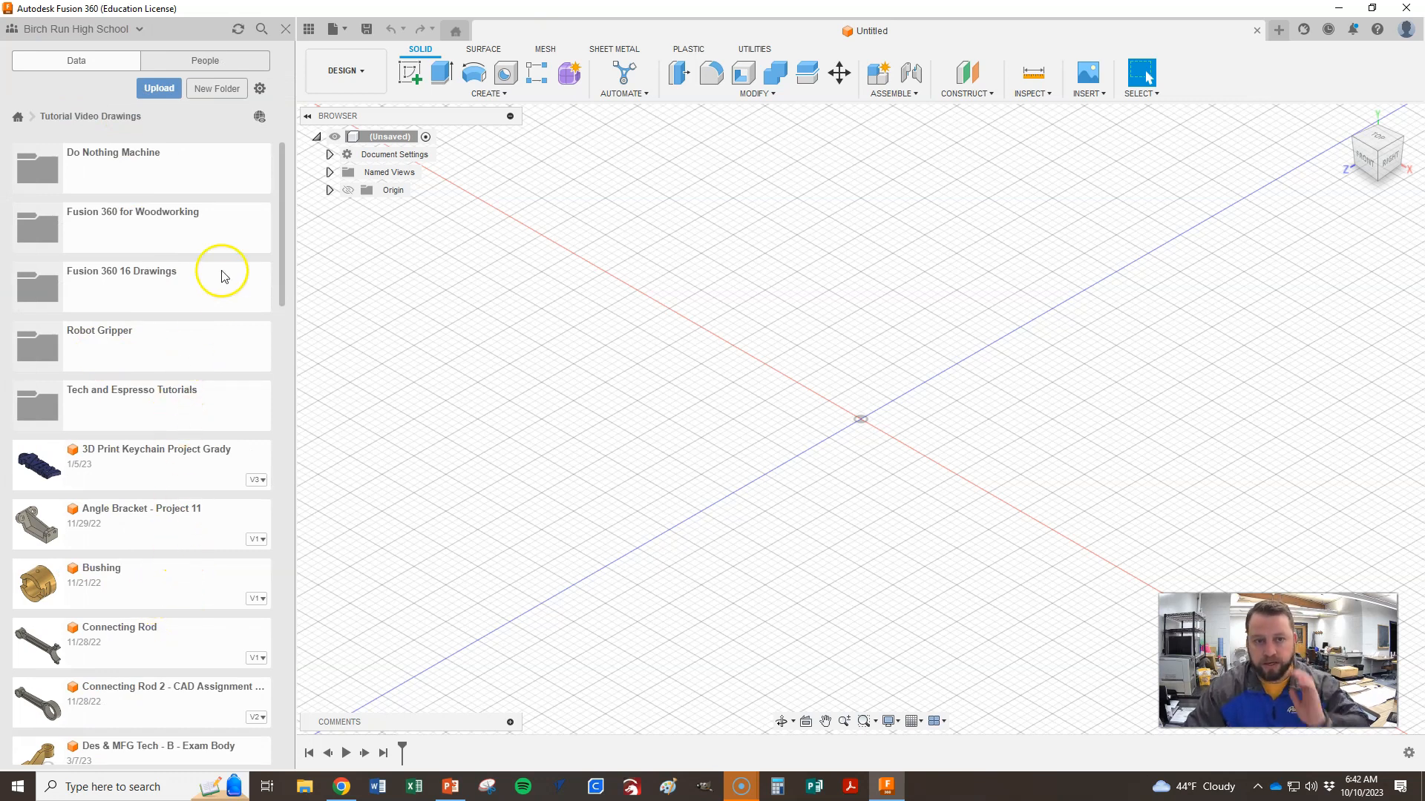
- Save the design in Tutorial Video Drawings, named "Iso Sketch 2.7 - " followed by the author's last name
{"action": "left_click", "coordinate": [368, 29]}
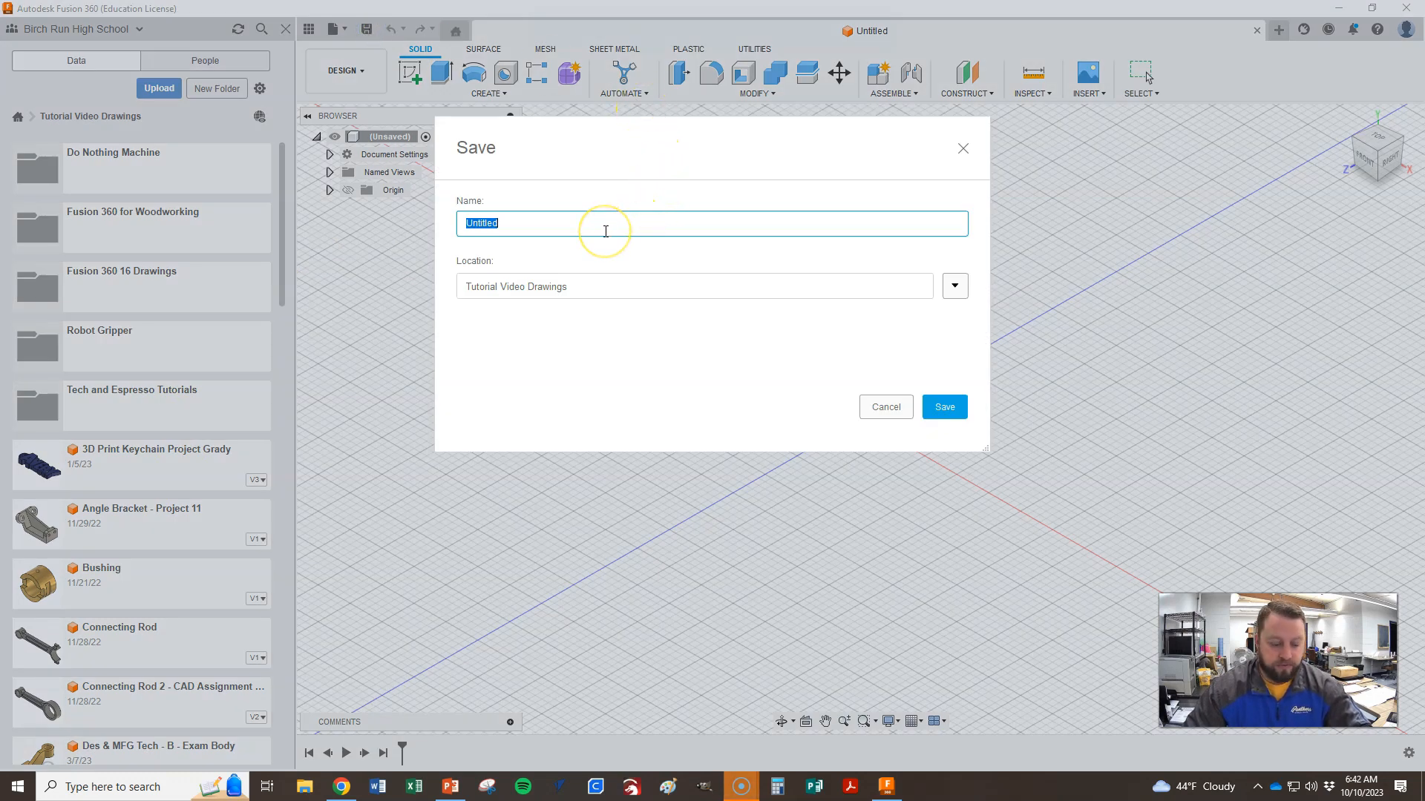
{"action": "key", "text": "alt+Tab"}
{"action": "key", "text": "alt+Tab"}
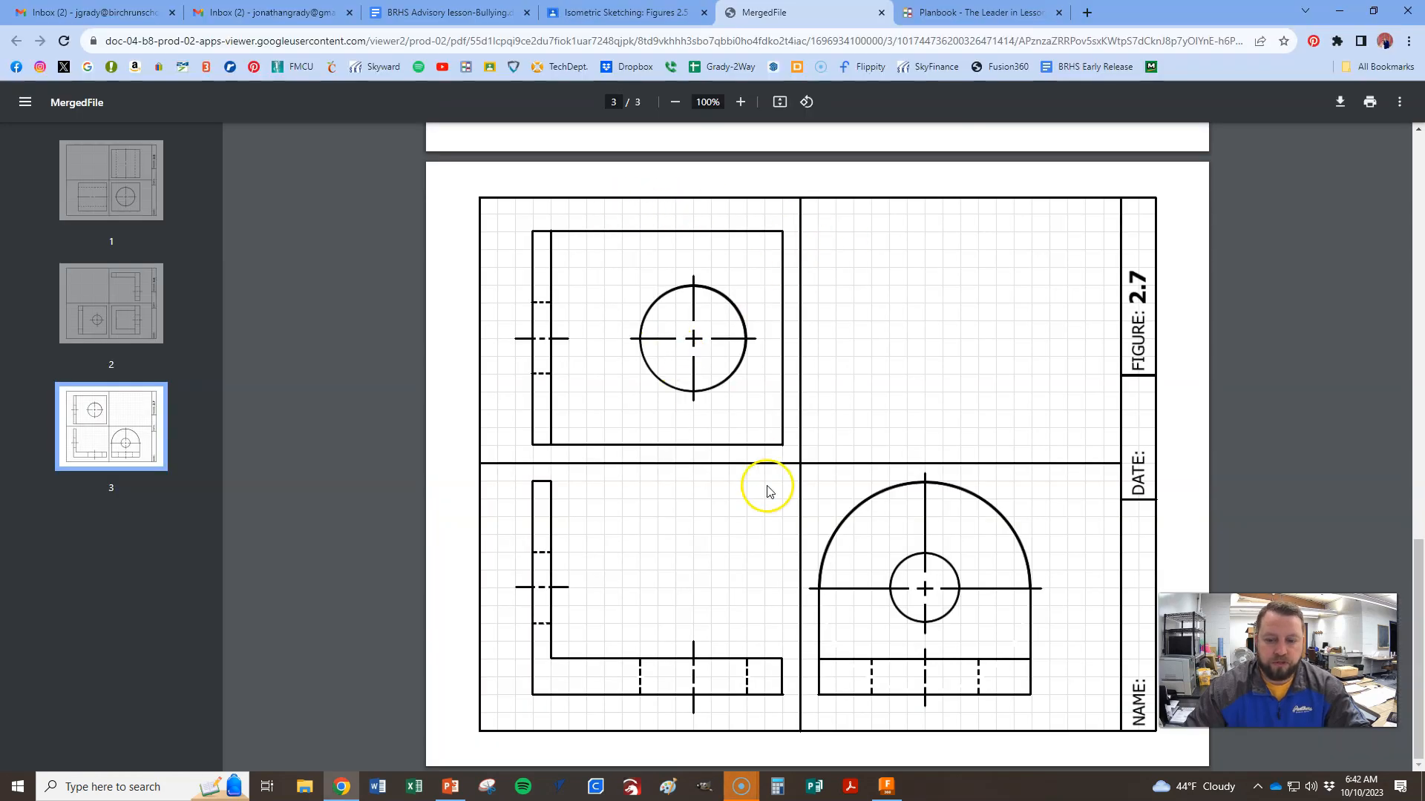
{"action": "key", "text": "alt+Tab"}
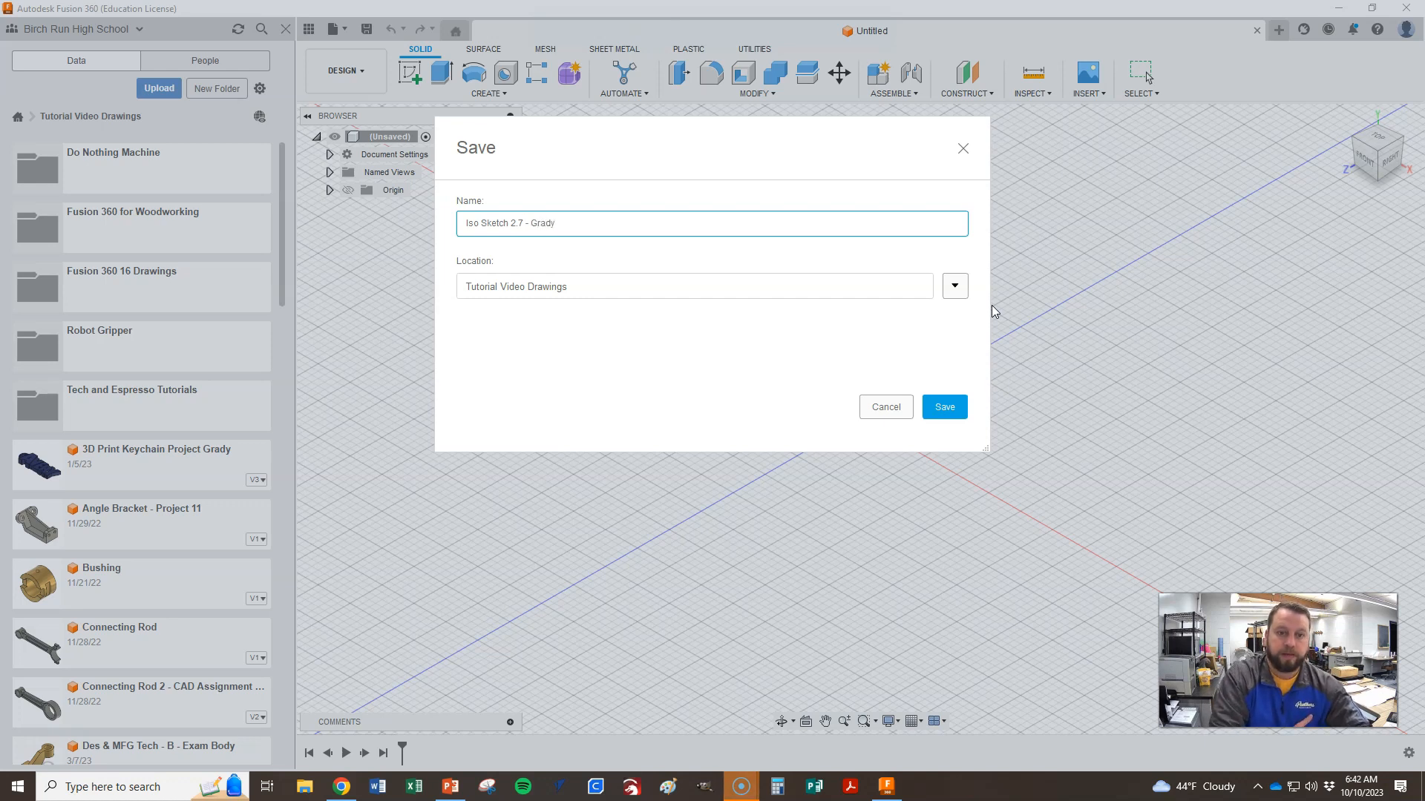
{"action": "left_click", "coordinate": [946, 407]}
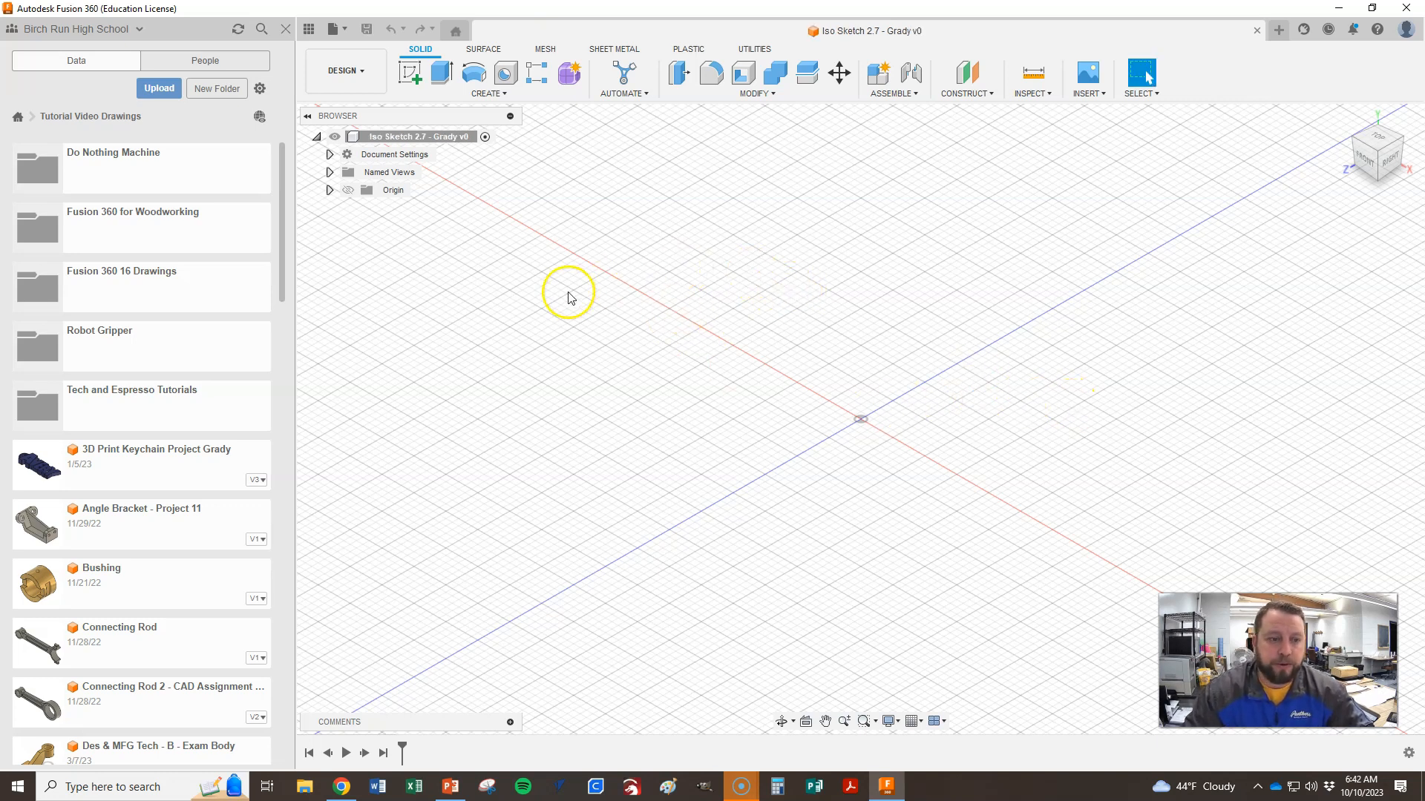
- Consult the Figure 2.7 drawing in Chrome, and start a sketch on the horizontal origin plane, seen from the top, in Fusion 360
{"action": "key", "text": "alt+Tab"}
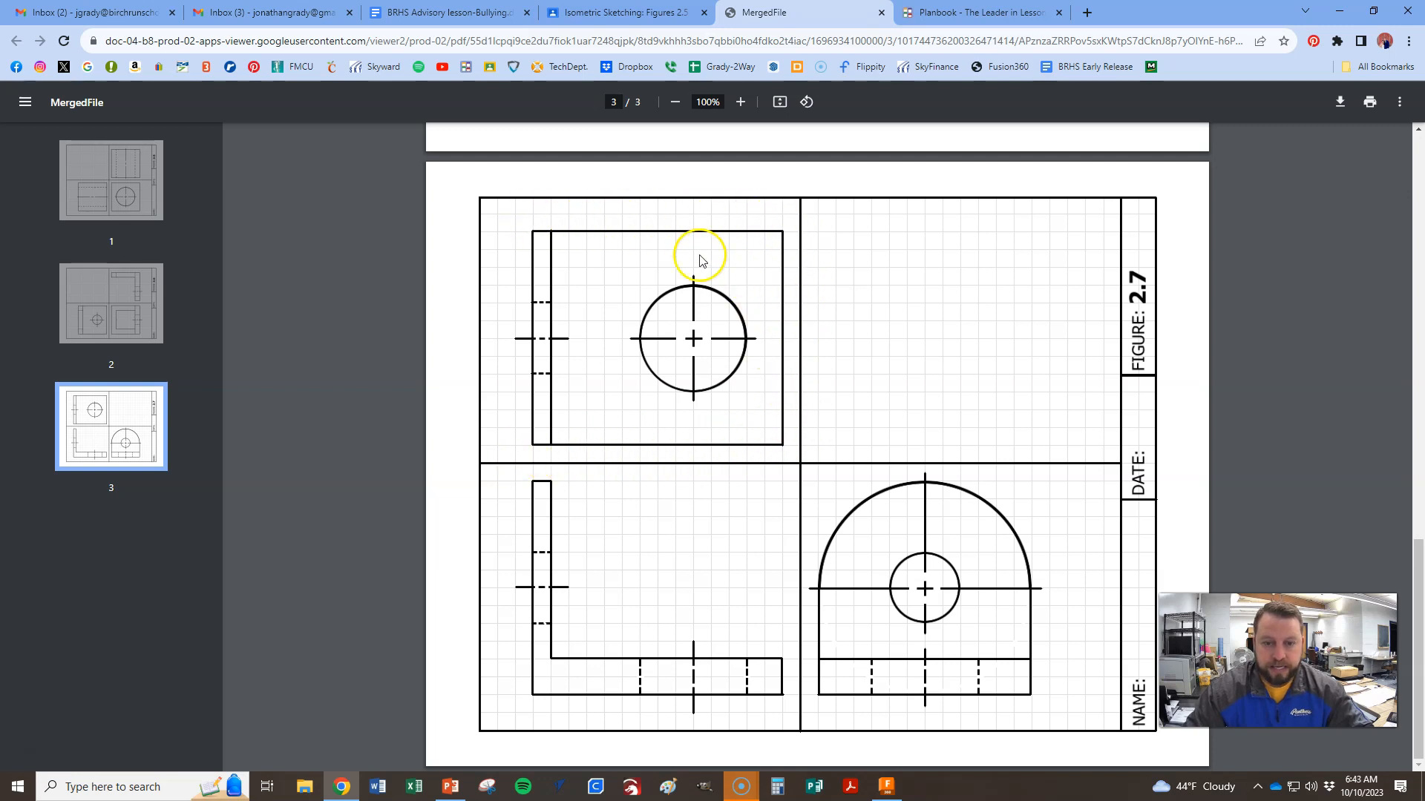
{"action": "key", "text": "alt+Tab"}
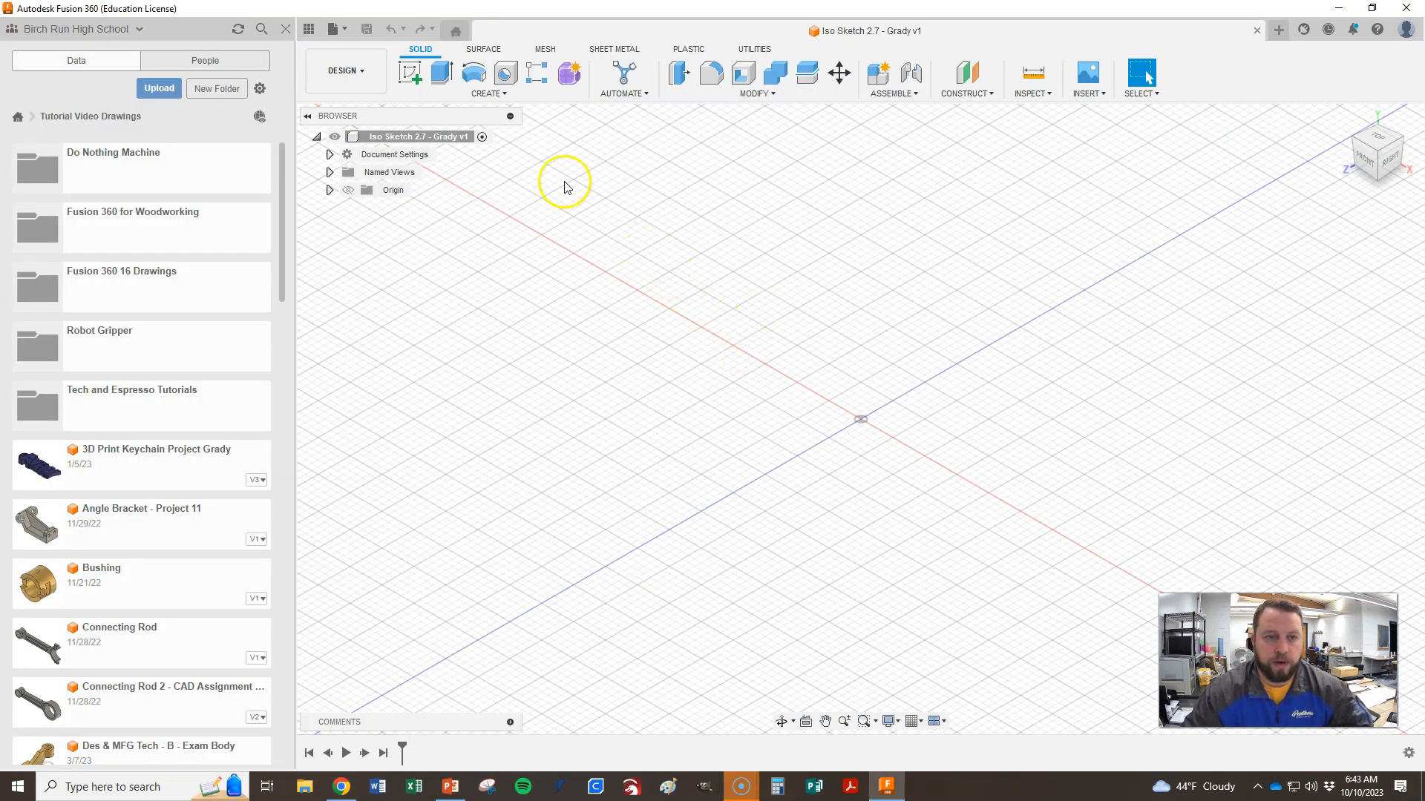
{"action": "left_click", "coordinate": [409, 73]}
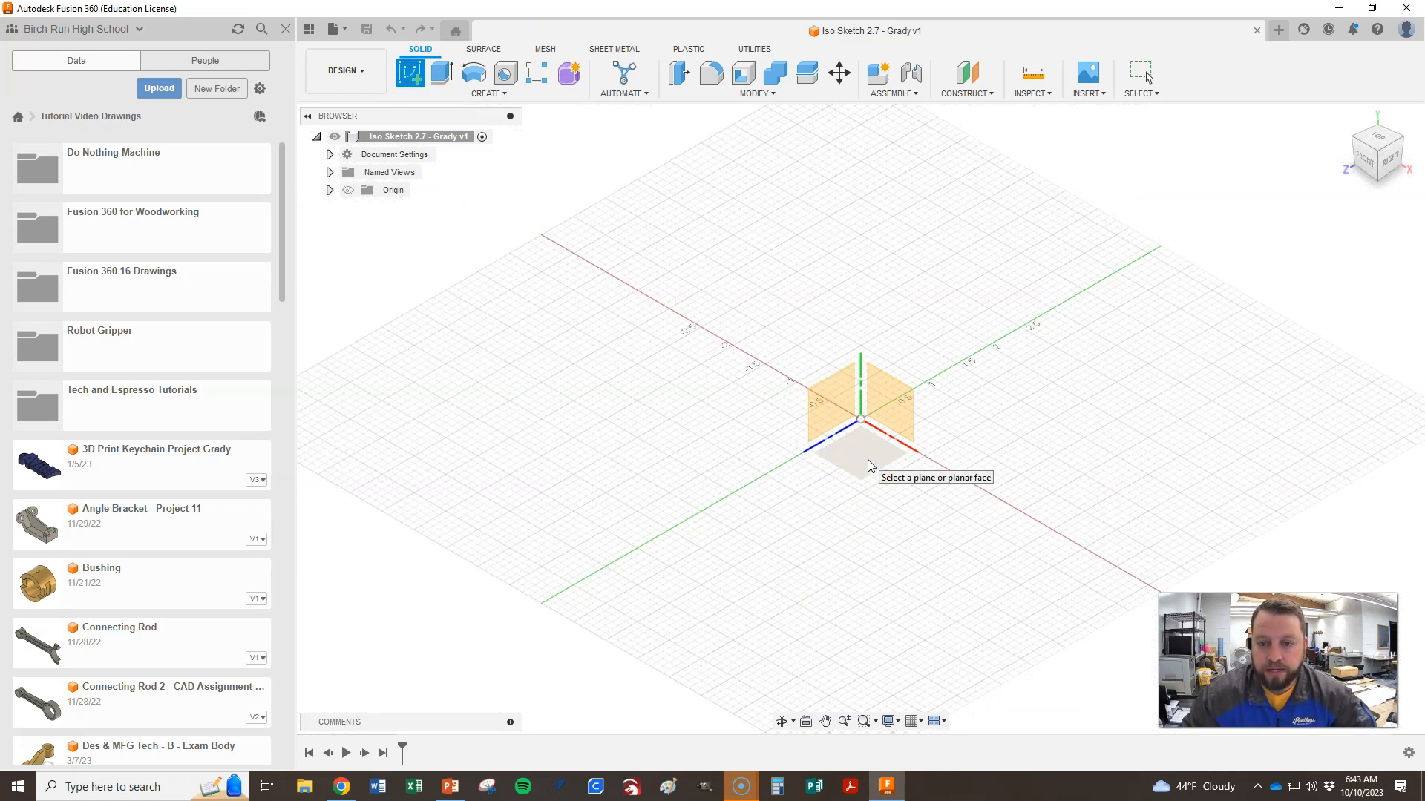
{"action": "left_click_drag", "start_coordinate": [868, 466], "coordinate": [883, 494]}
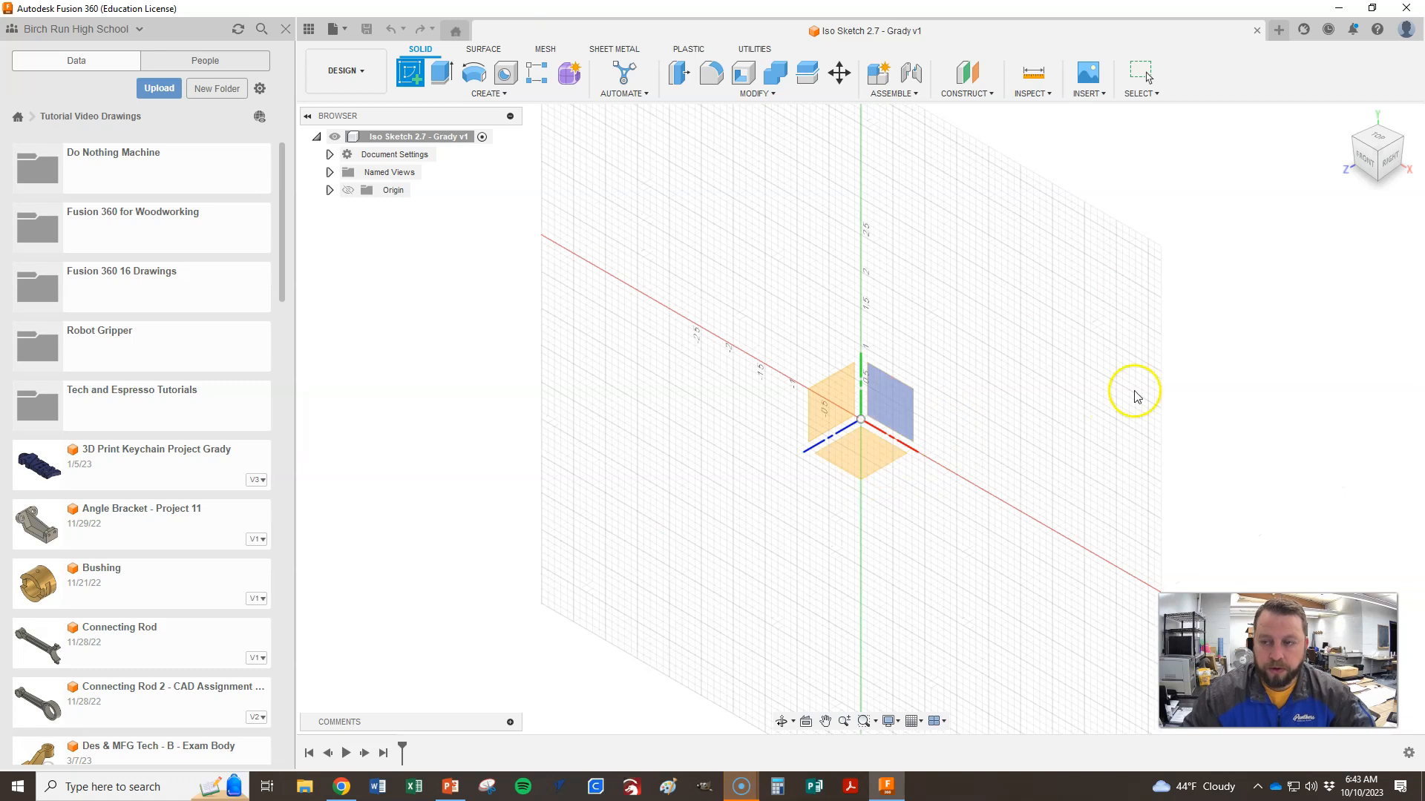
{"action": "left_click", "coordinate": [1384, 145]}
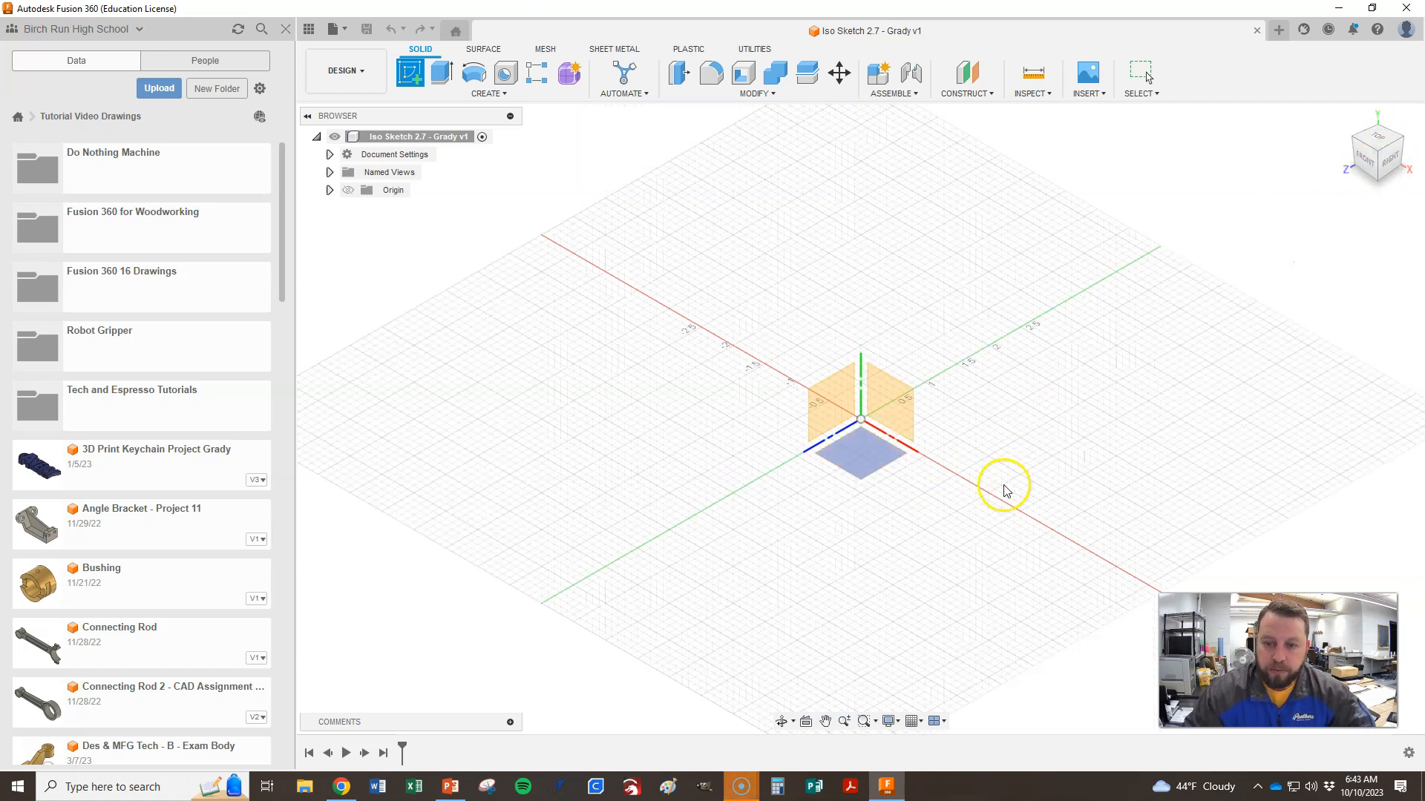
{"action": "left_click", "coordinate": [866, 475]}
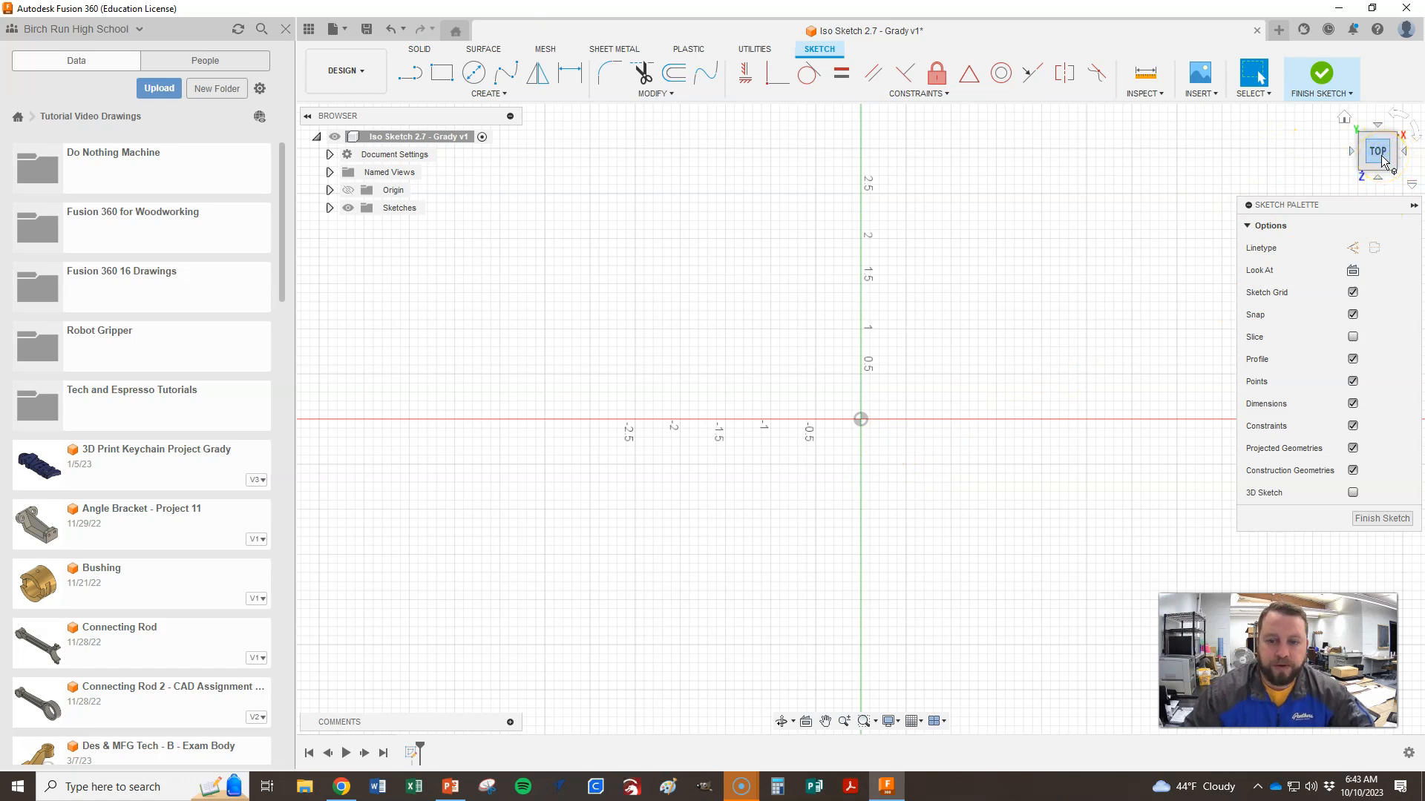
- Recheck the Figure 2.7 drawing in Chrome and expand the design's document settings in Fusion 360 to check the units
{"action": "scroll", "coordinate": [532, 371], "scroll_direction": "down", "scroll_amount": 1}
{"action": "scroll", "coordinate": [896, 445], "scroll_direction": "up", "scroll_amount": 1}
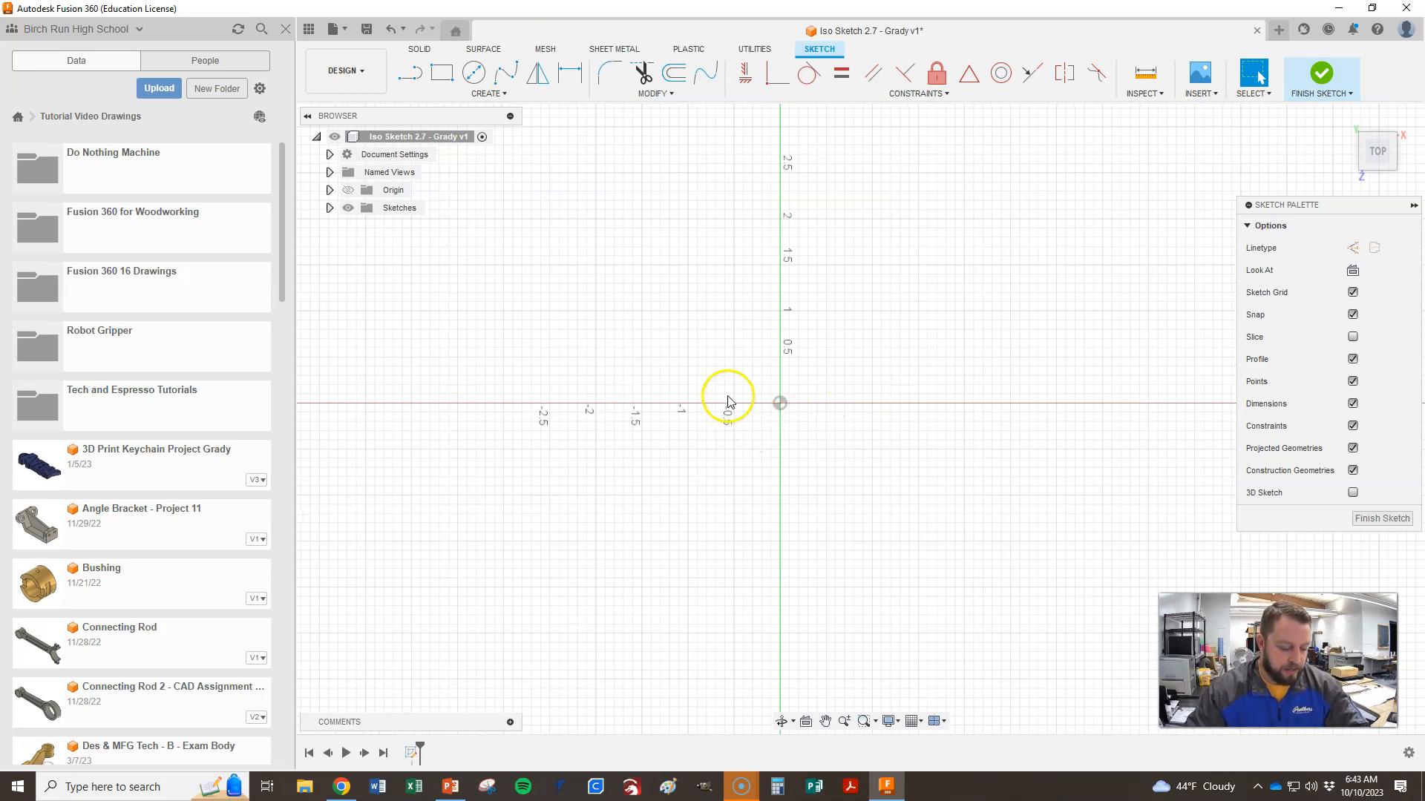
{"action": "key", "text": "alt+Tab"}
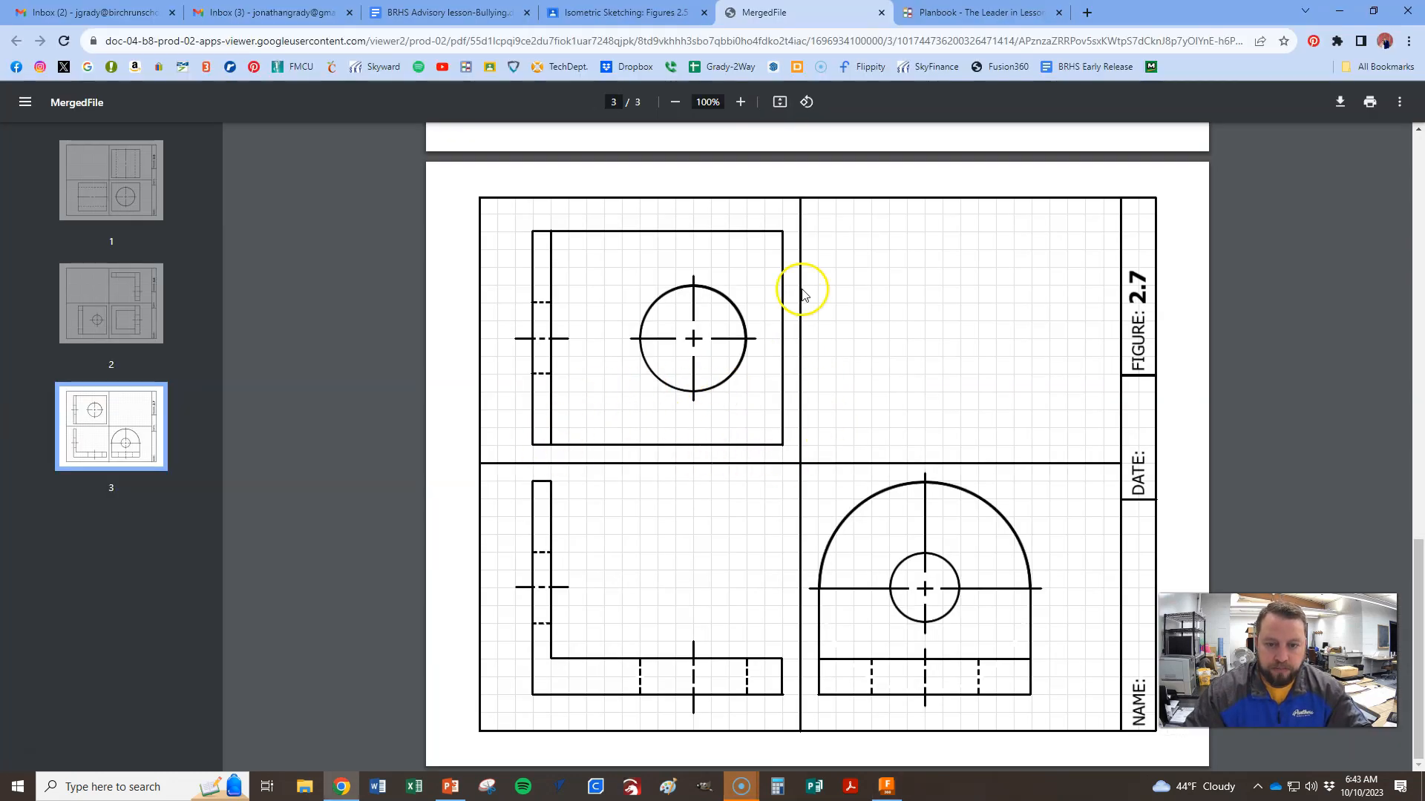
{"action": "key", "text": "alt+Tab"}
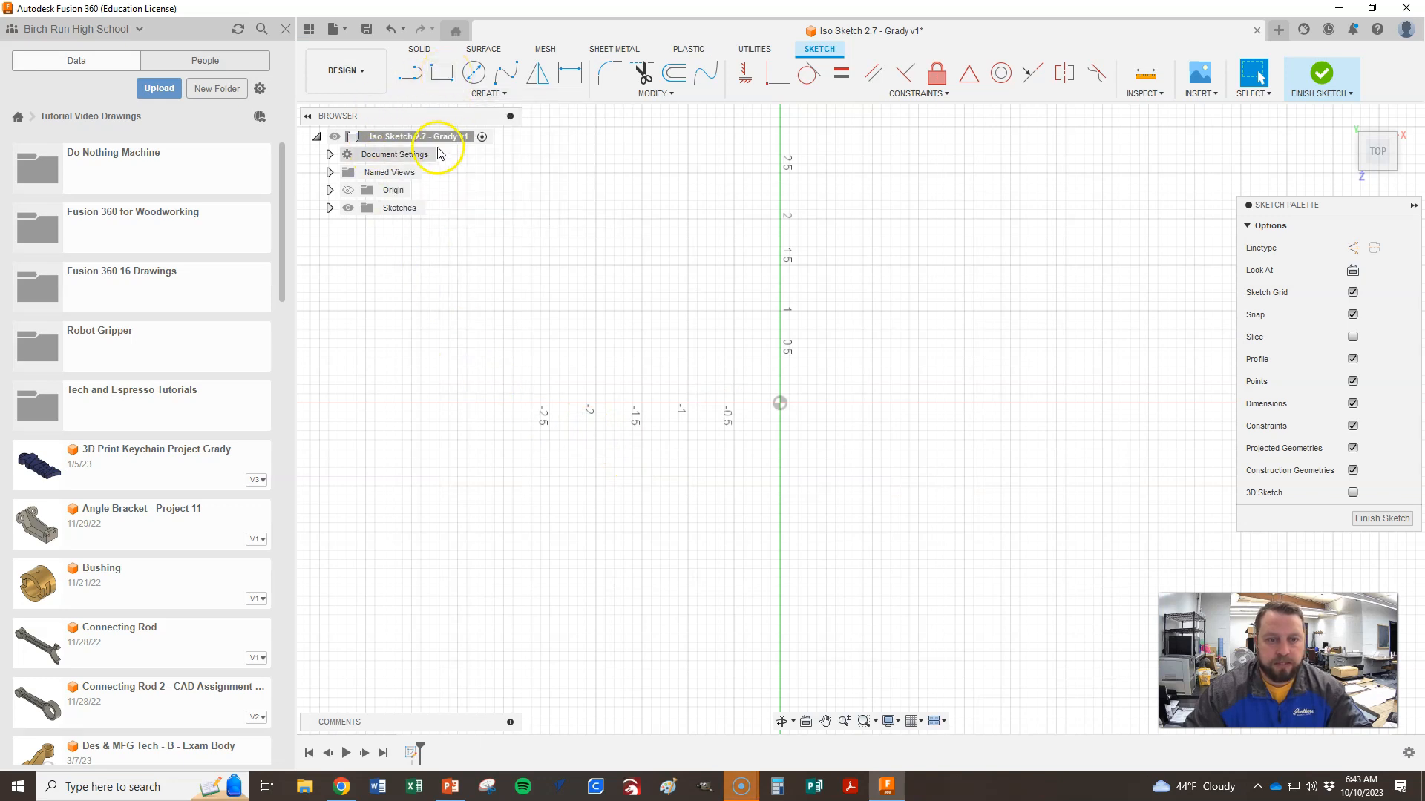
{"action": "left_click", "coordinate": [329, 154]}
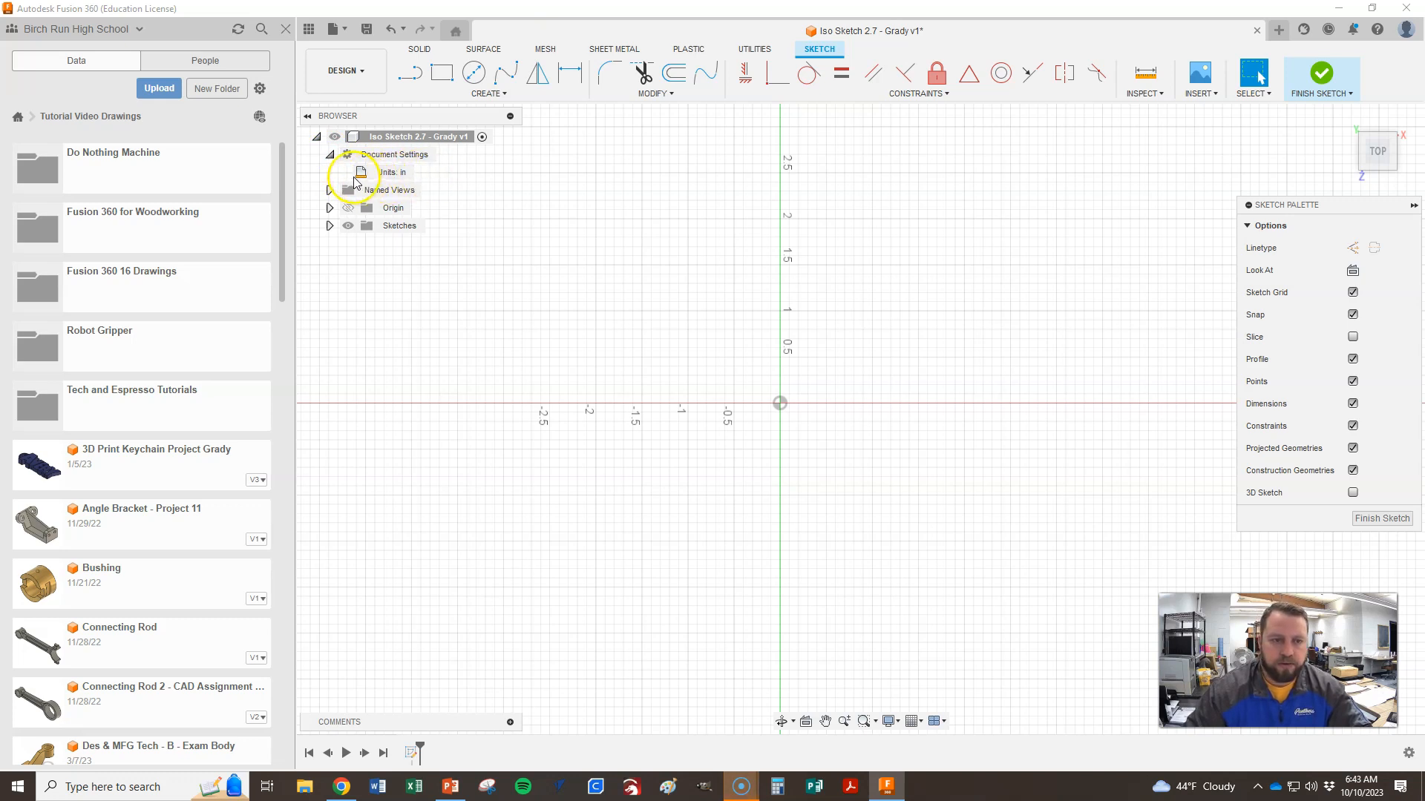
- Collapse the document settings and draw a two-point rectangle from the origin, 13 in wide and 12 in high
{"action": "left_click", "coordinate": [329, 154]}
{"action": "left_click", "coordinate": [445, 77]}
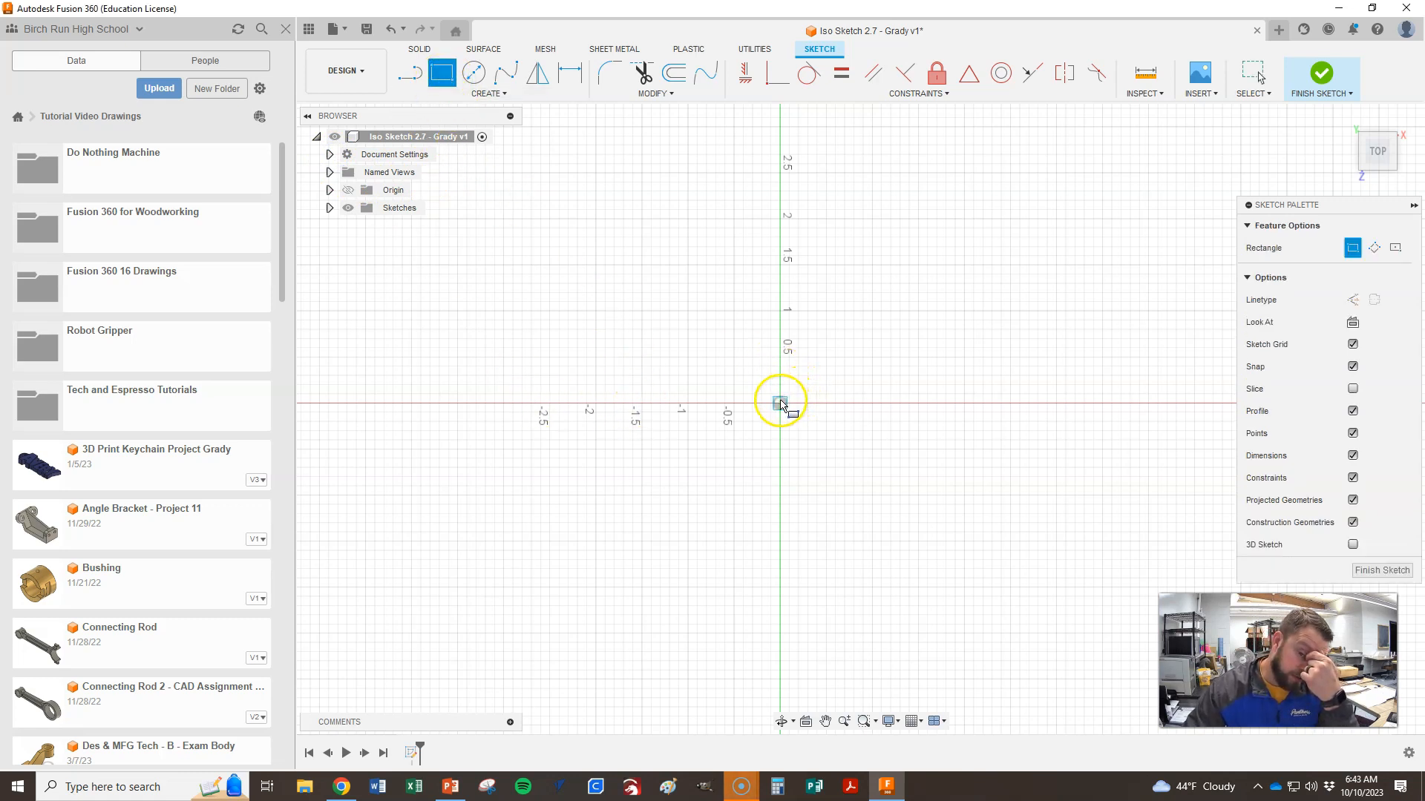
{"action": "left_click", "coordinate": [780, 402]}
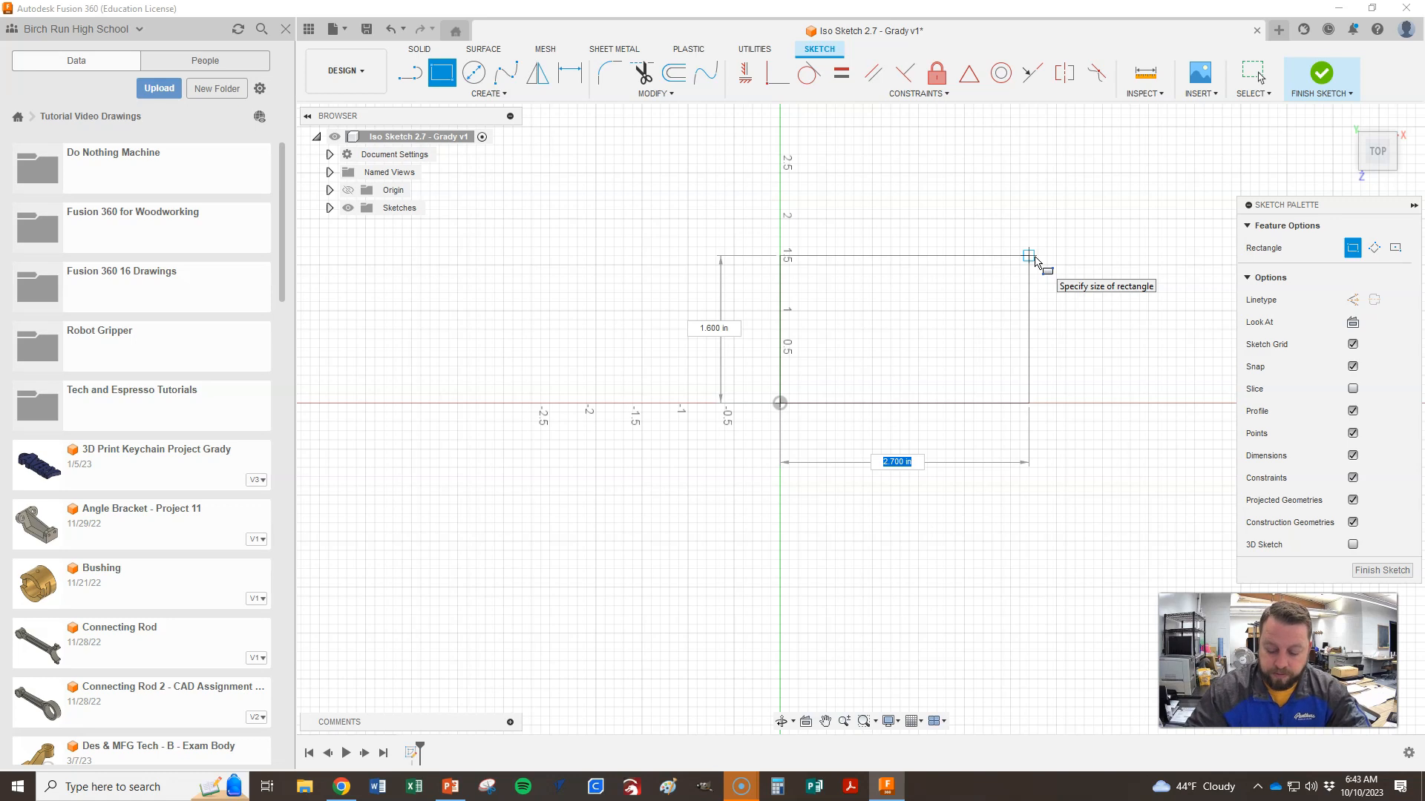
{"action": "key", "text": "Tab"}
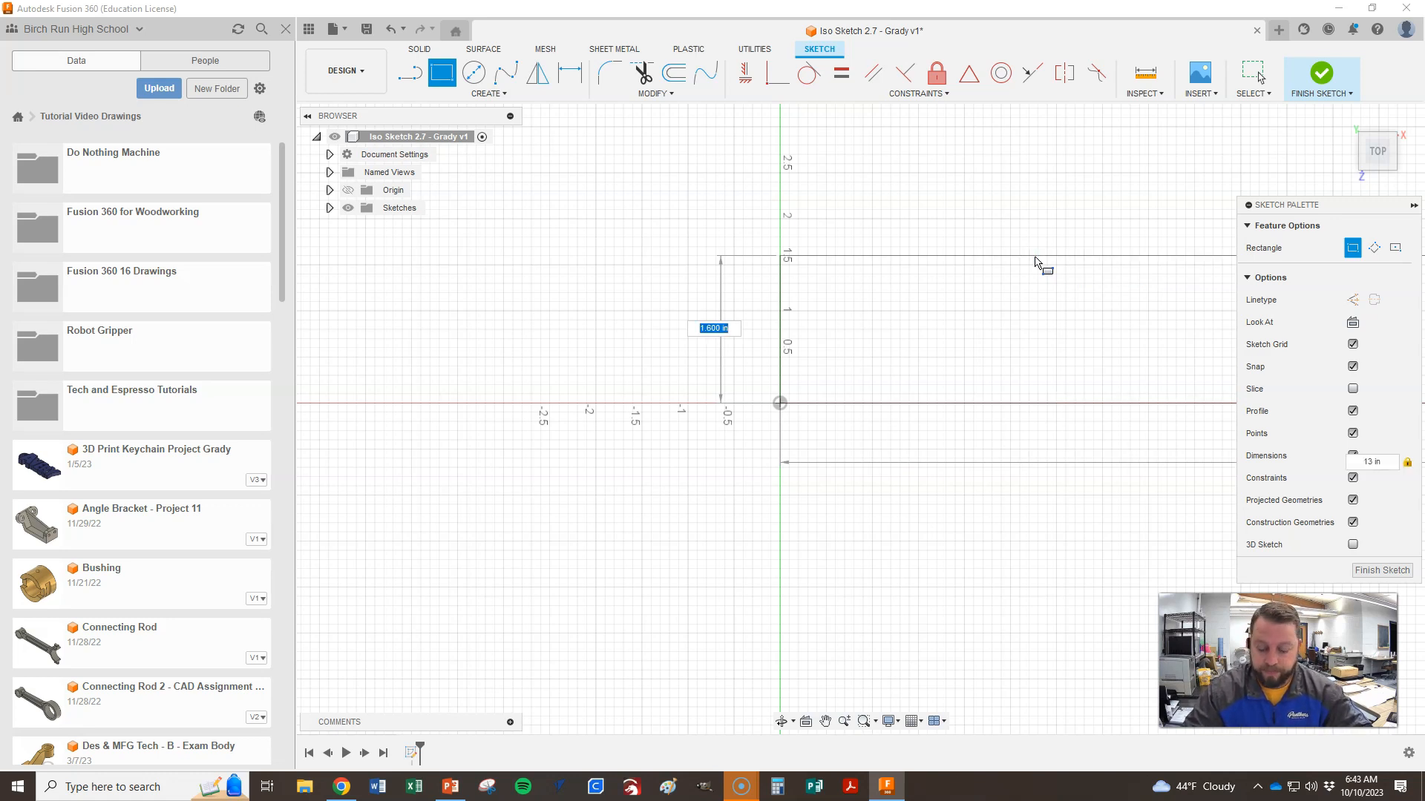
{"action": "key", "text": "Return"}
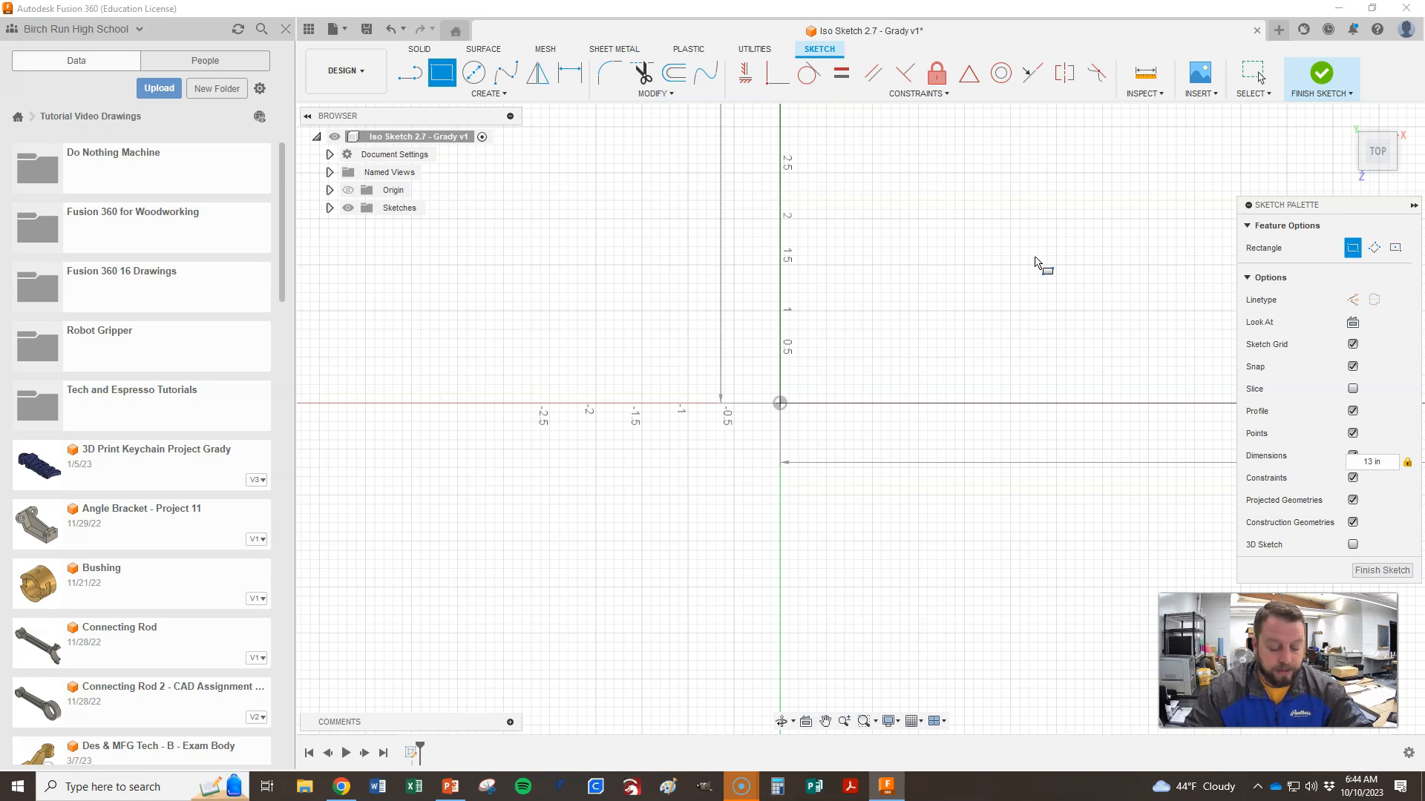
{"action": "key", "text": "Escape"}
{"action": "scroll", "coordinate": [693, 477], "scroll_direction": "down", "scroll_amount": 8}
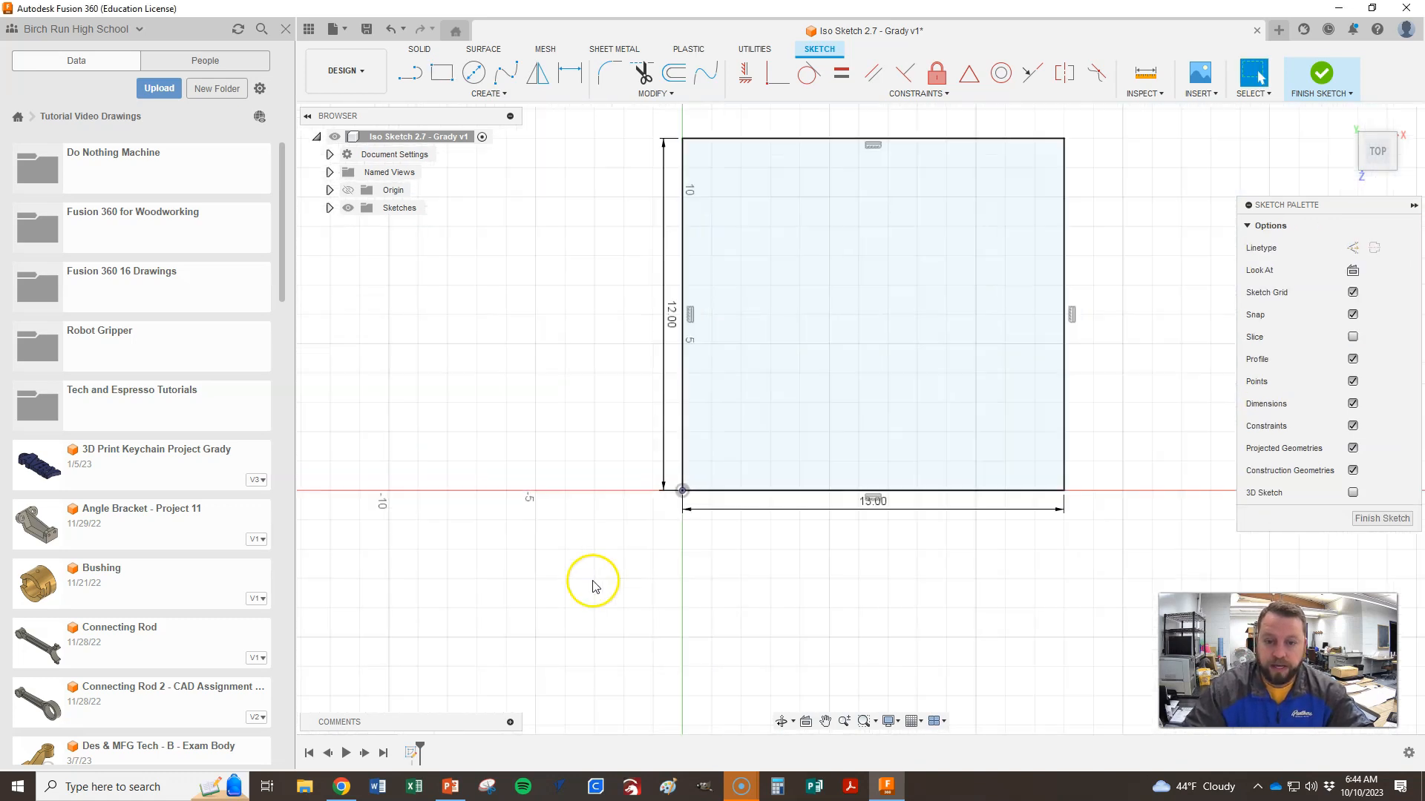
{"action": "scroll", "coordinate": [918, 356], "scroll_direction": "up", "scroll_amount": 3}
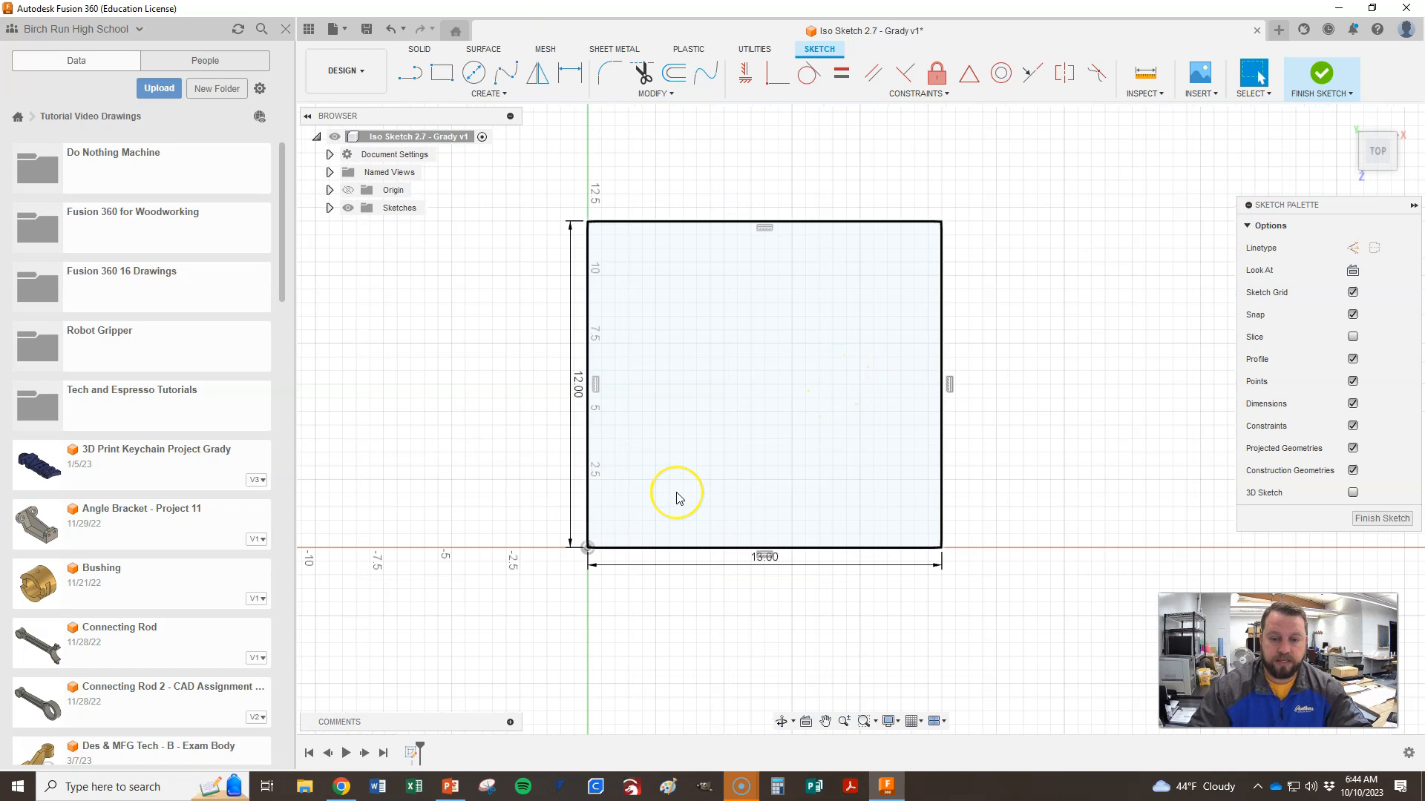
- Check the rectangle against the Figure 2.7 drawing in Chrome, and finish the sketch in Fusion 360 with the home view shown
{"action": "key", "text": "alt+Tab"}
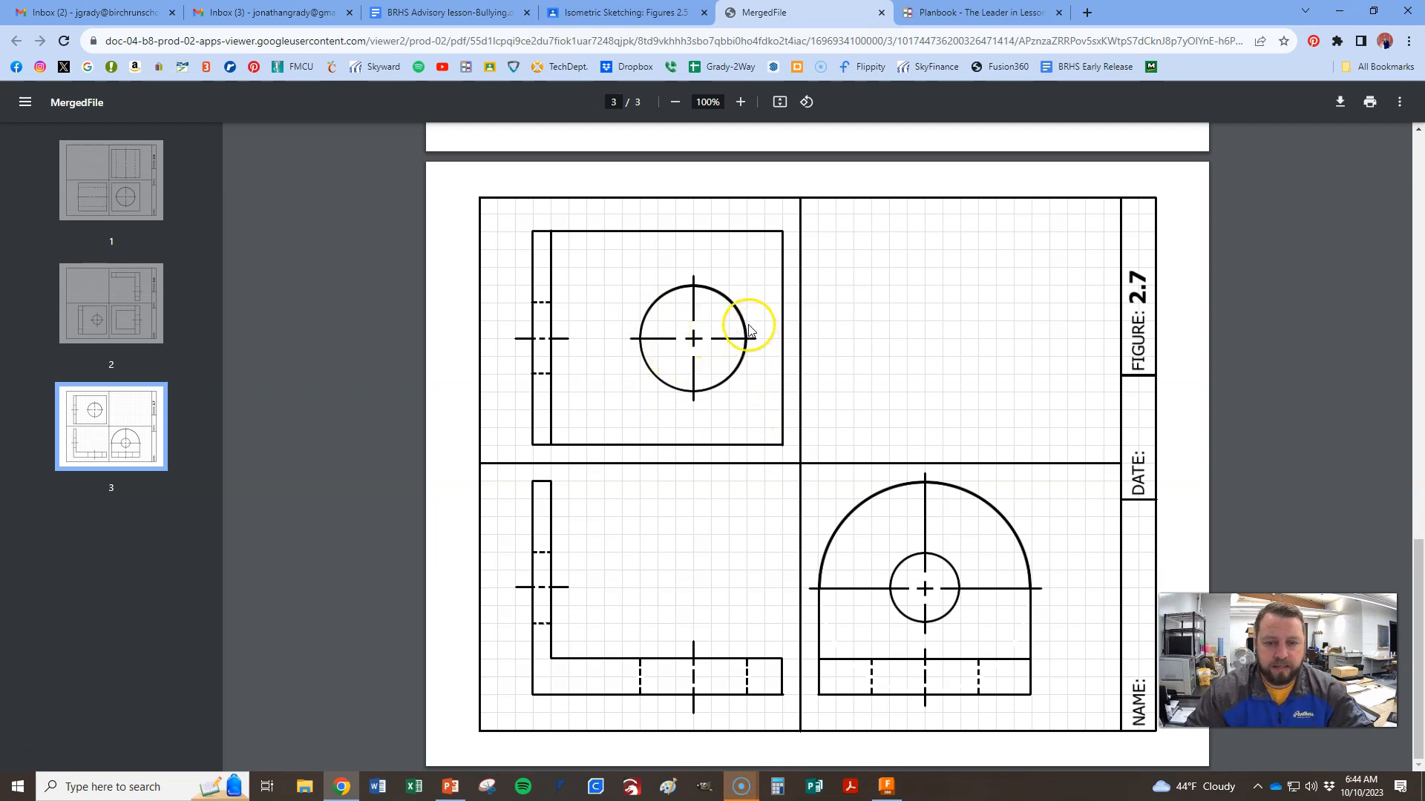
{"action": "key", "text": "alt+Tab"}
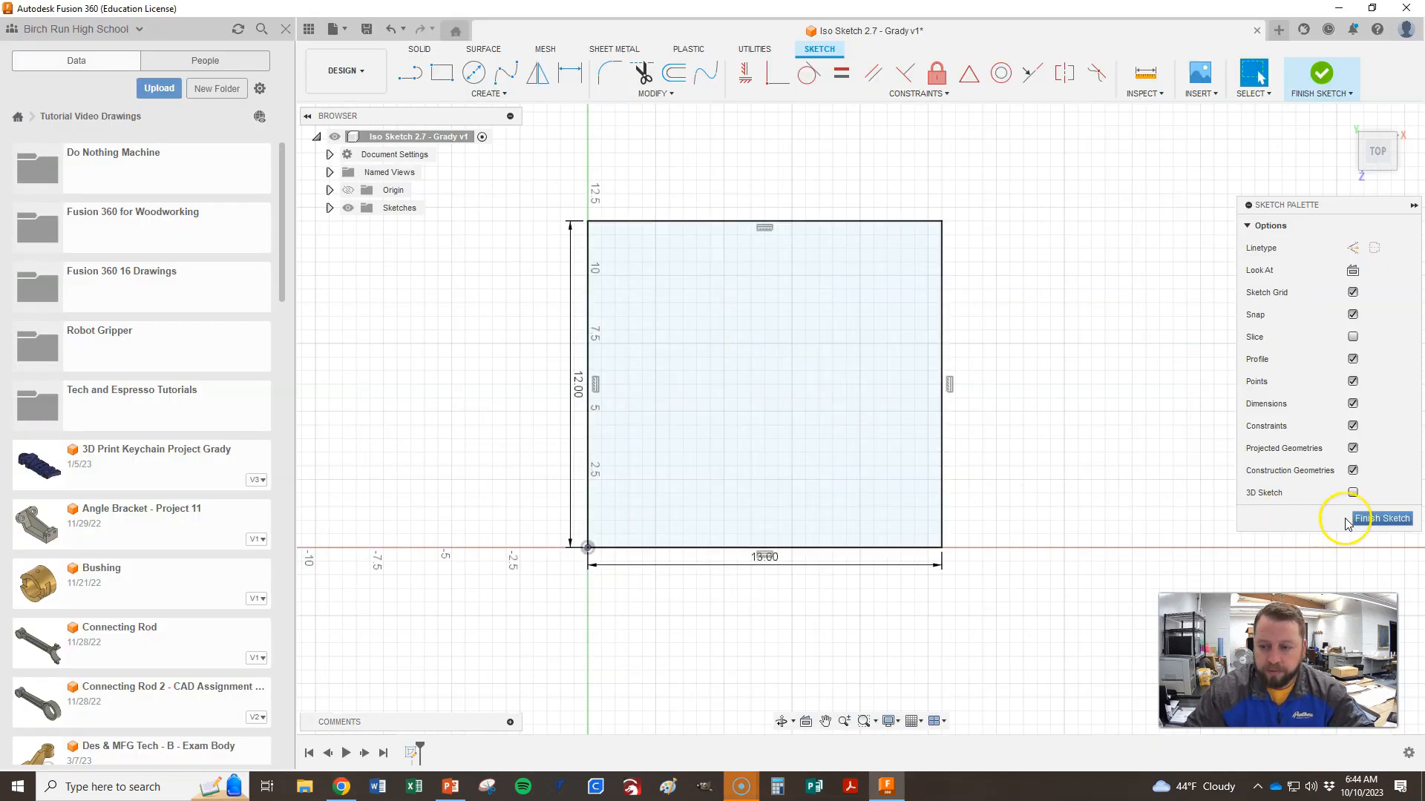
{"action": "left_click", "coordinate": [1373, 519]}
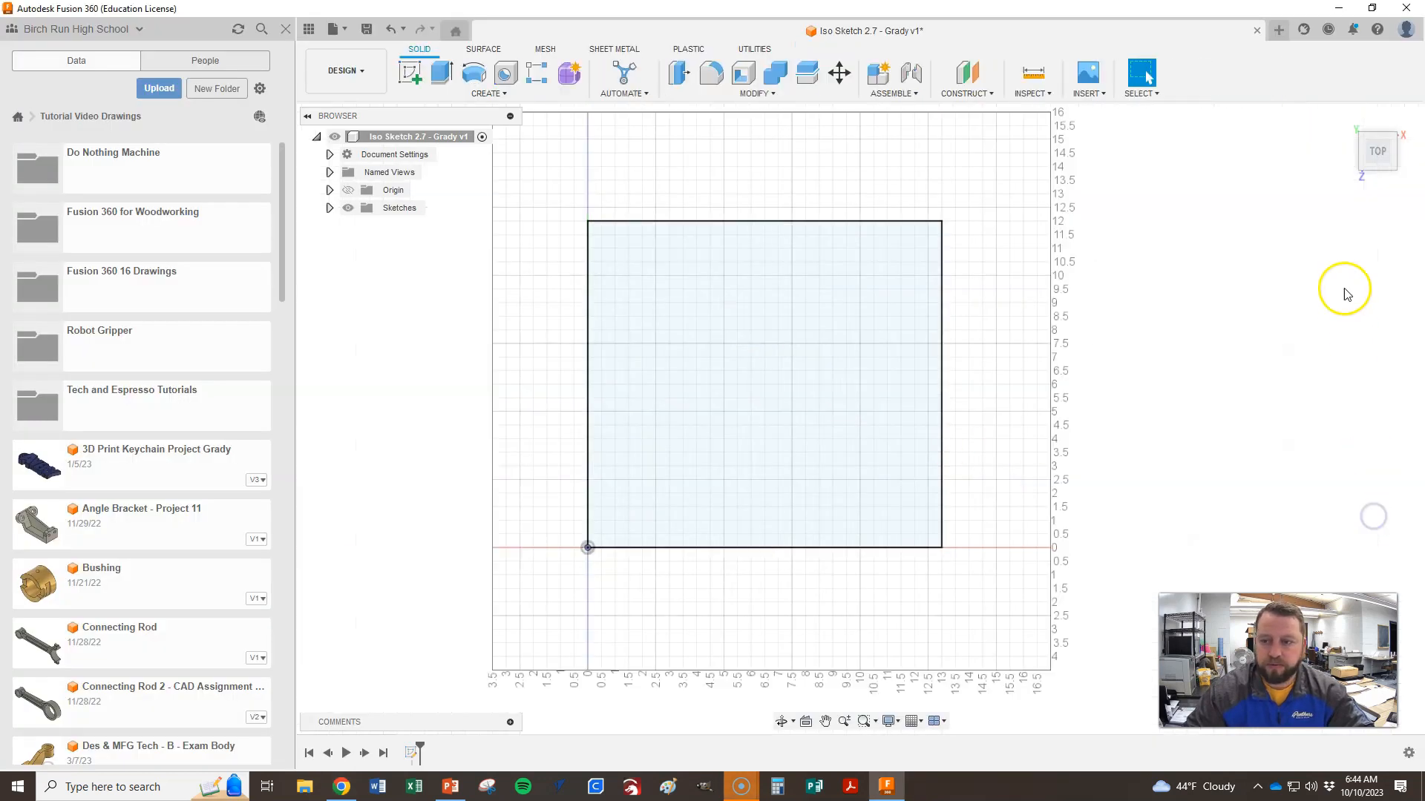
{"action": "left_click", "coordinate": [1347, 118]}
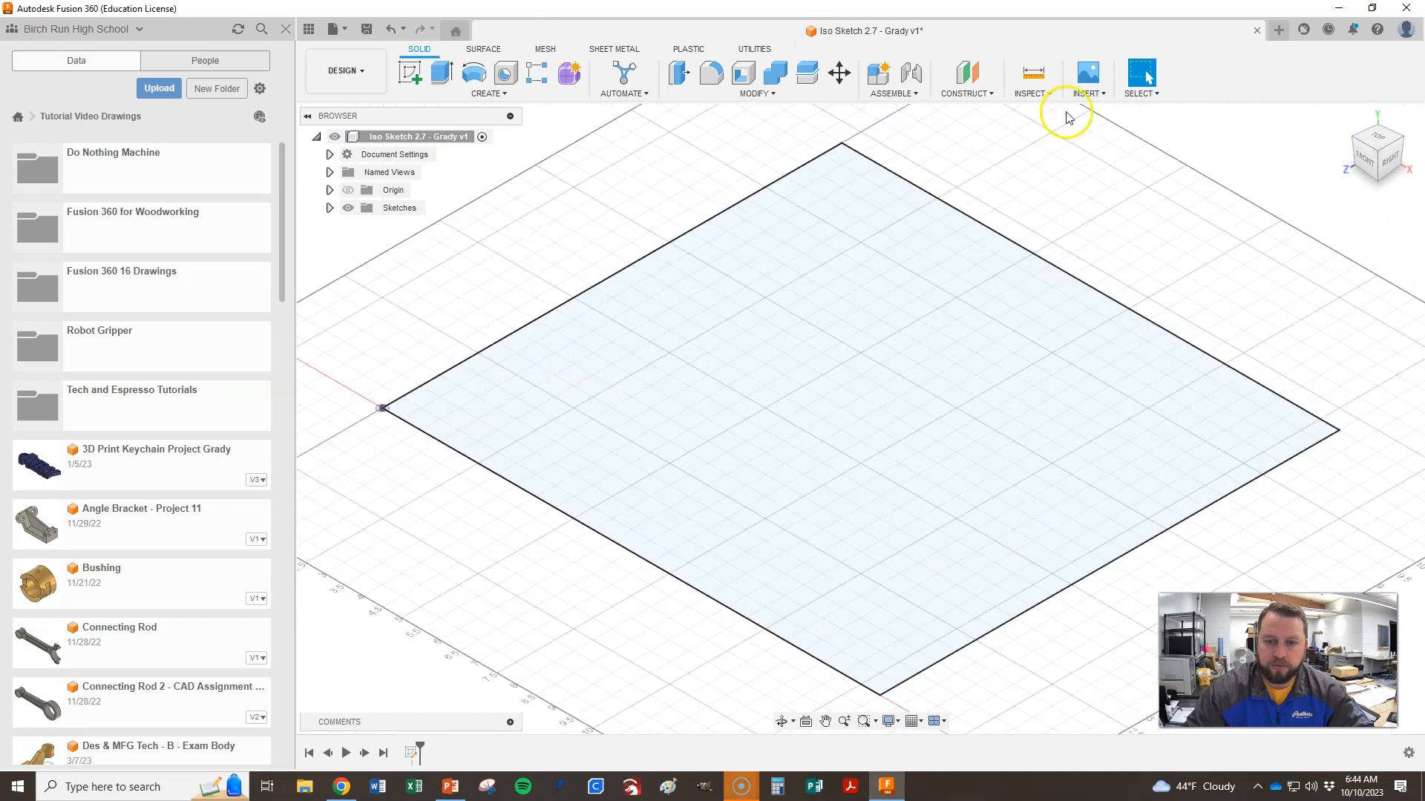
- Extrude the rectangle upward 2 in as a new body, checking the base thickness in the Figure 2.7 drawing in Chrome
{"action": "left_click", "coordinate": [443, 76]}
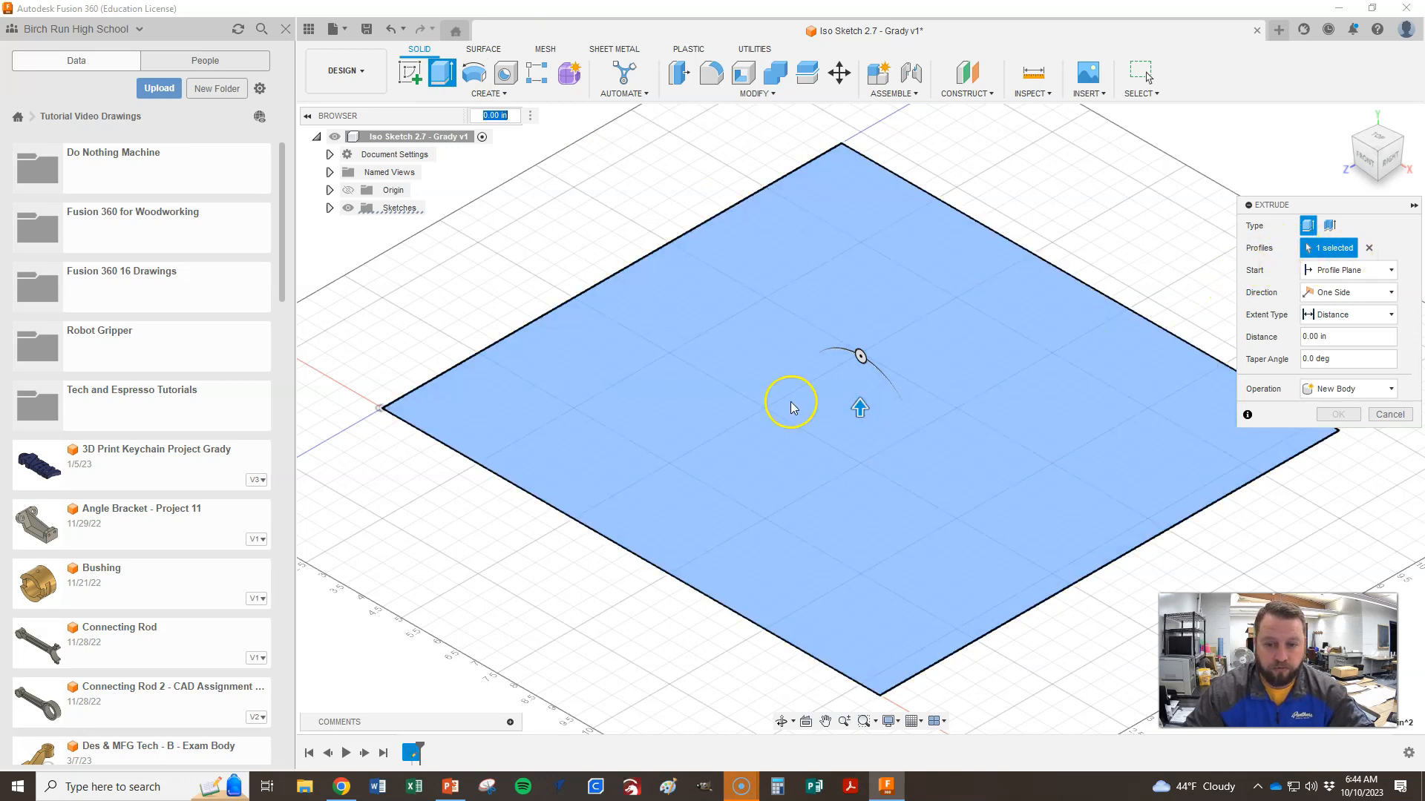
{"action": "left_click_drag", "start_coordinate": [860, 361], "coordinate": [857, 359]}
{"action": "key", "text": "alt+Tab"}
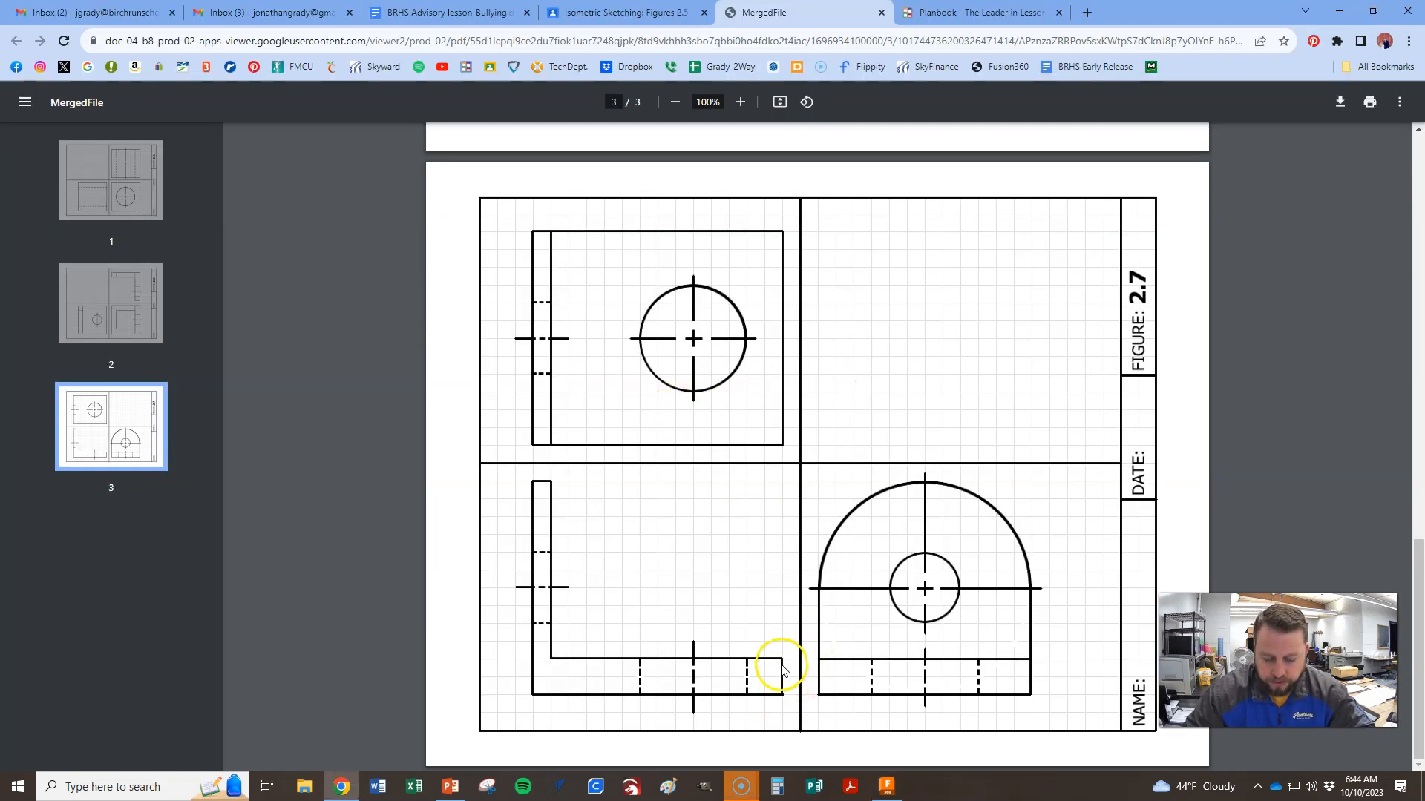
{"action": "key", "text": "alt+Tab"}
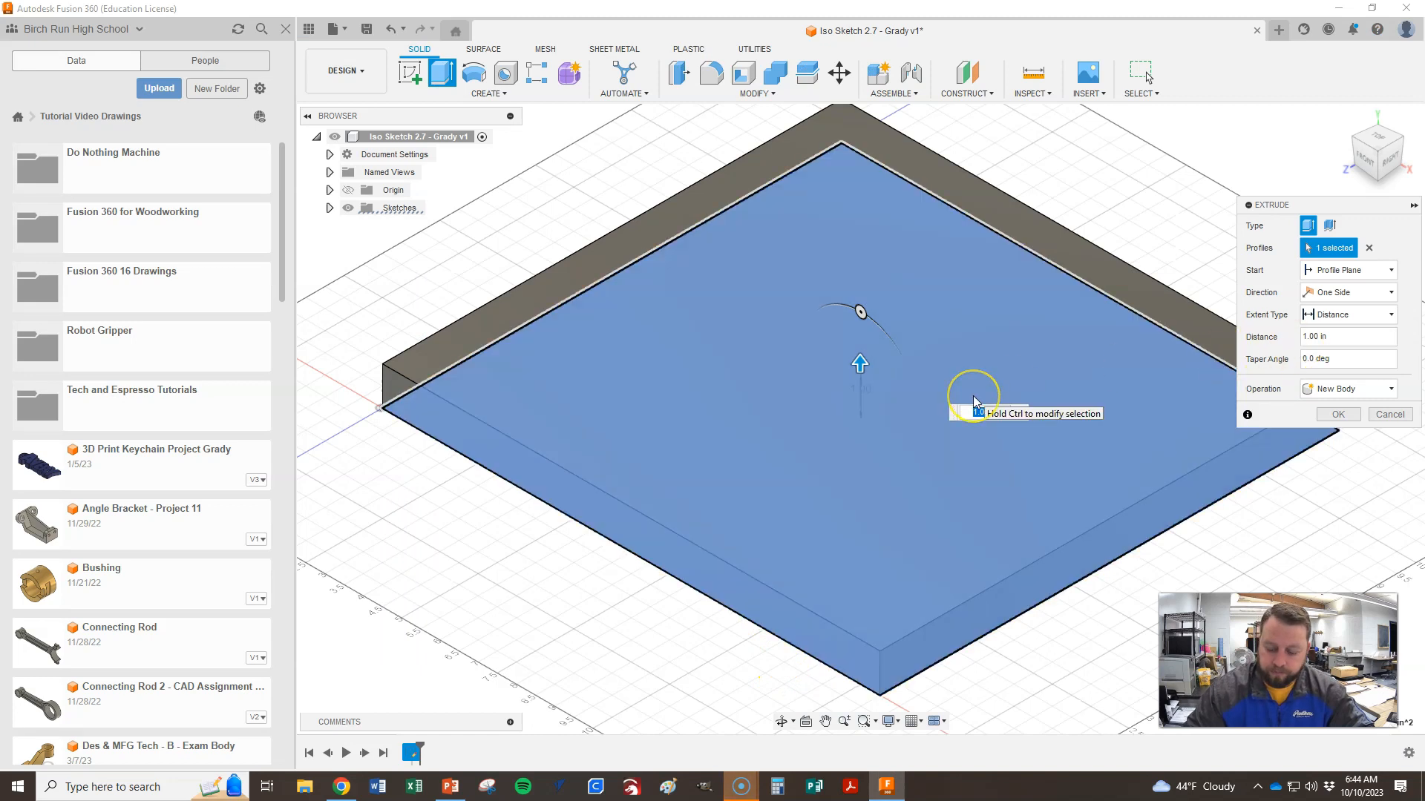
{"action": "type", "text": "2"}
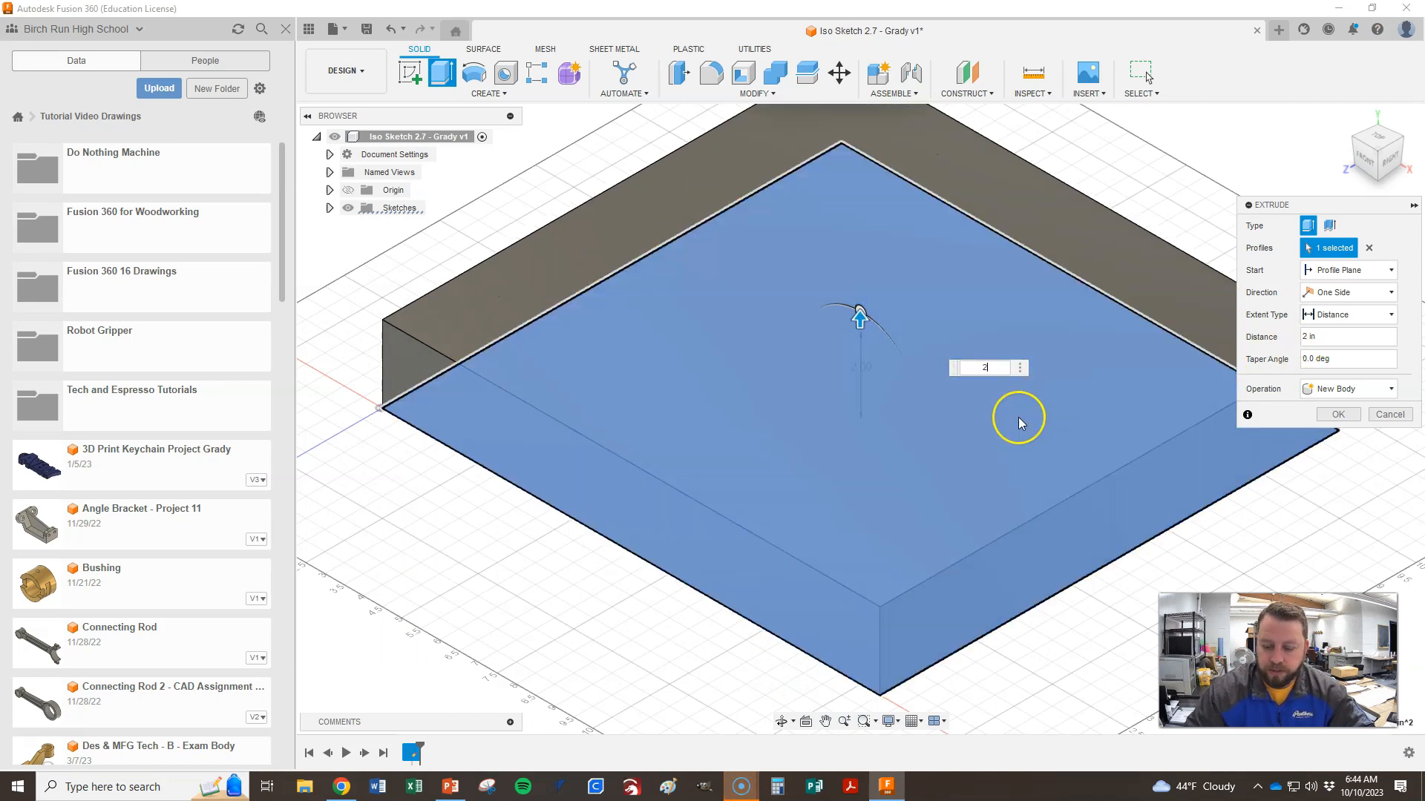
{"action": "key", "text": "Return"}
{"action": "scroll", "coordinate": [929, 453], "scroll_direction": "down", "scroll_amount": 3}
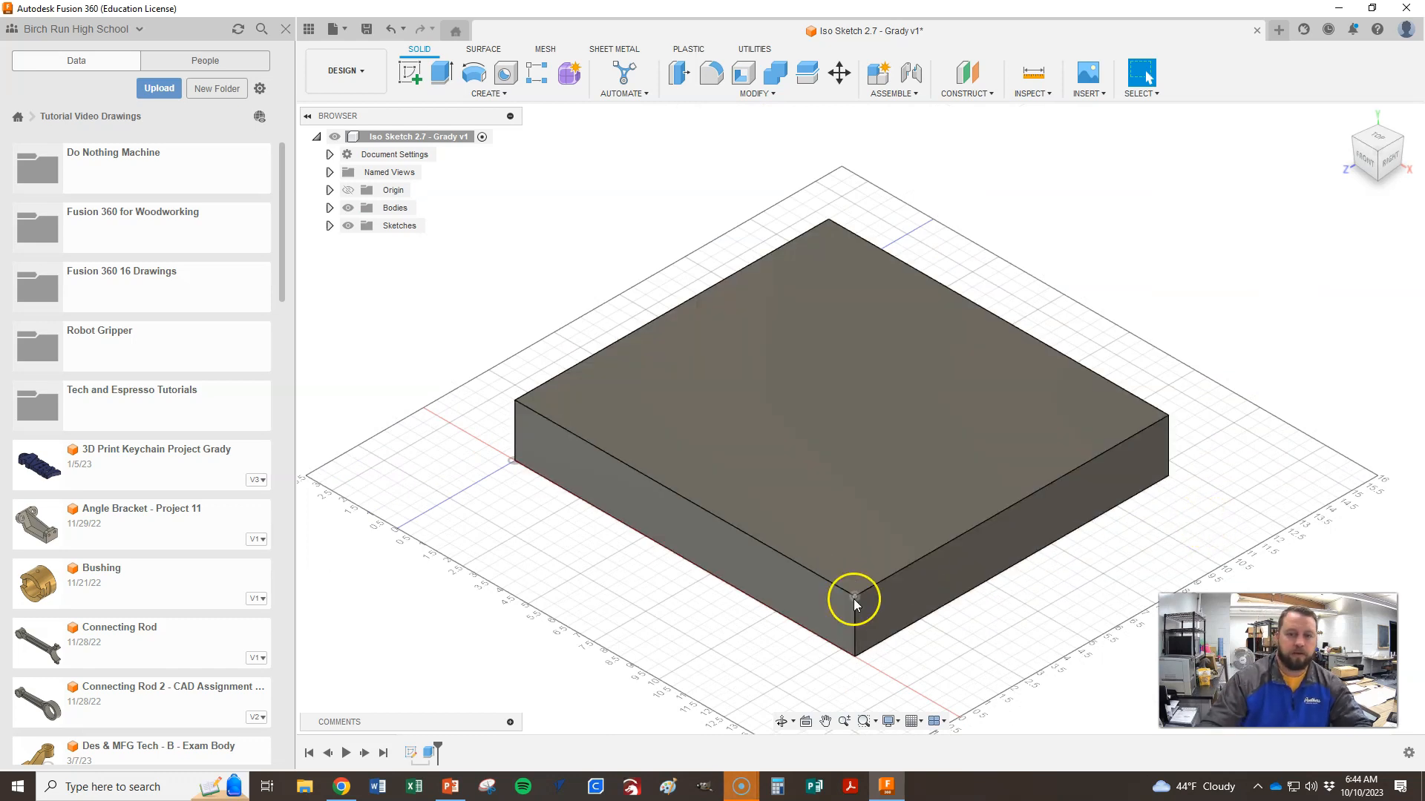
- Recheck the Figure 2.7 drawing in Chrome, and start a sketch on the block's left side face in Fusion 360
{"action": "key", "text": "alt+Tab"}
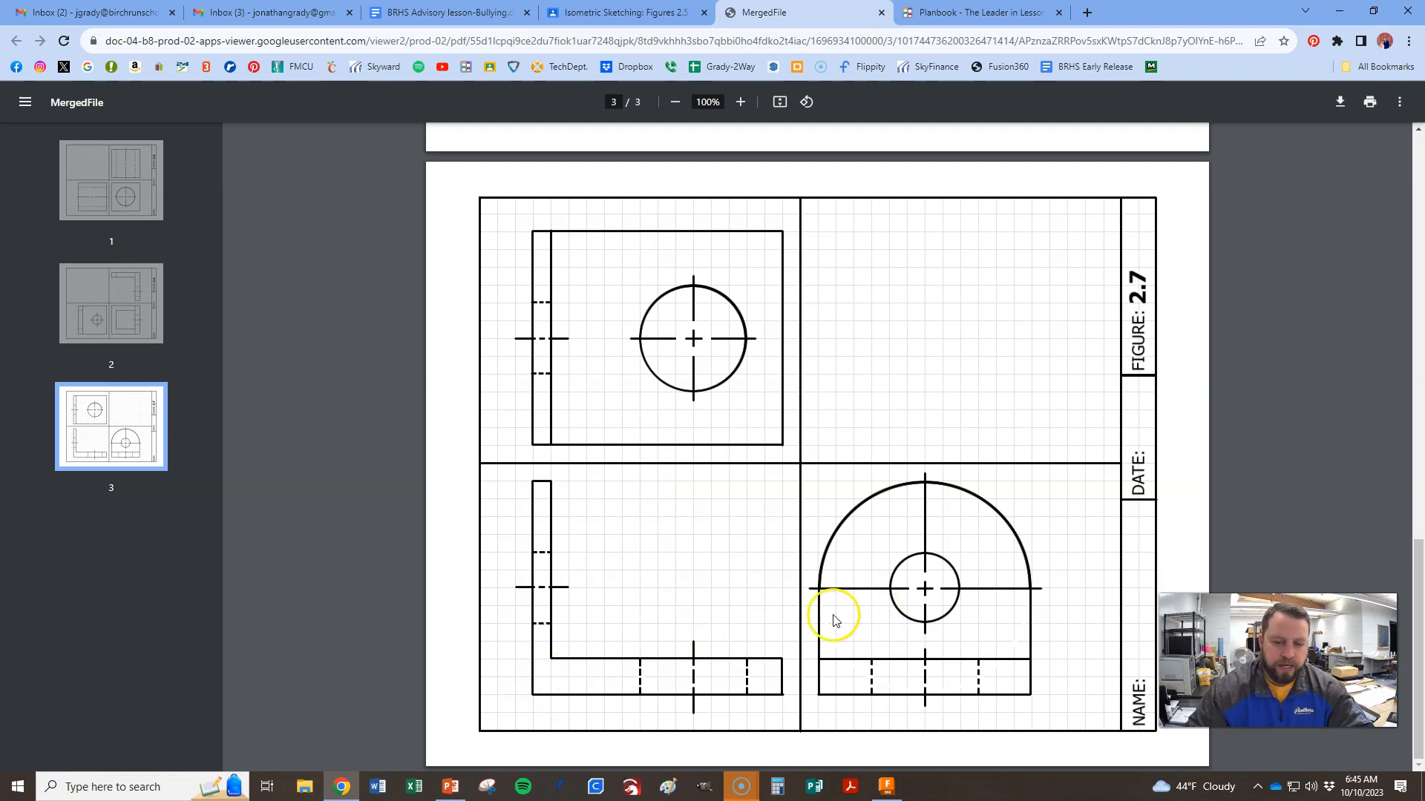
{"action": "key", "text": "alt+Tab"}
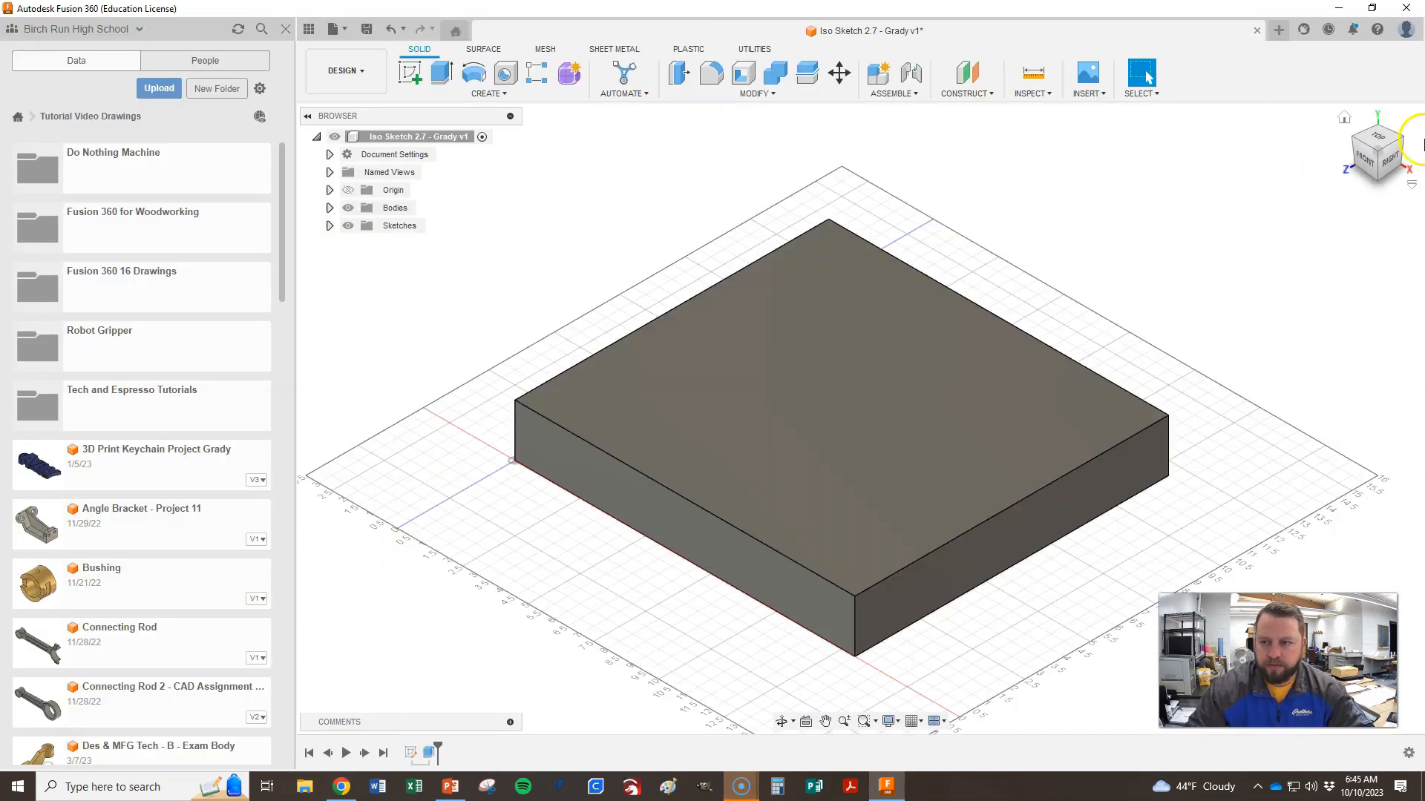
{"action": "left_click", "coordinate": [1356, 141]}
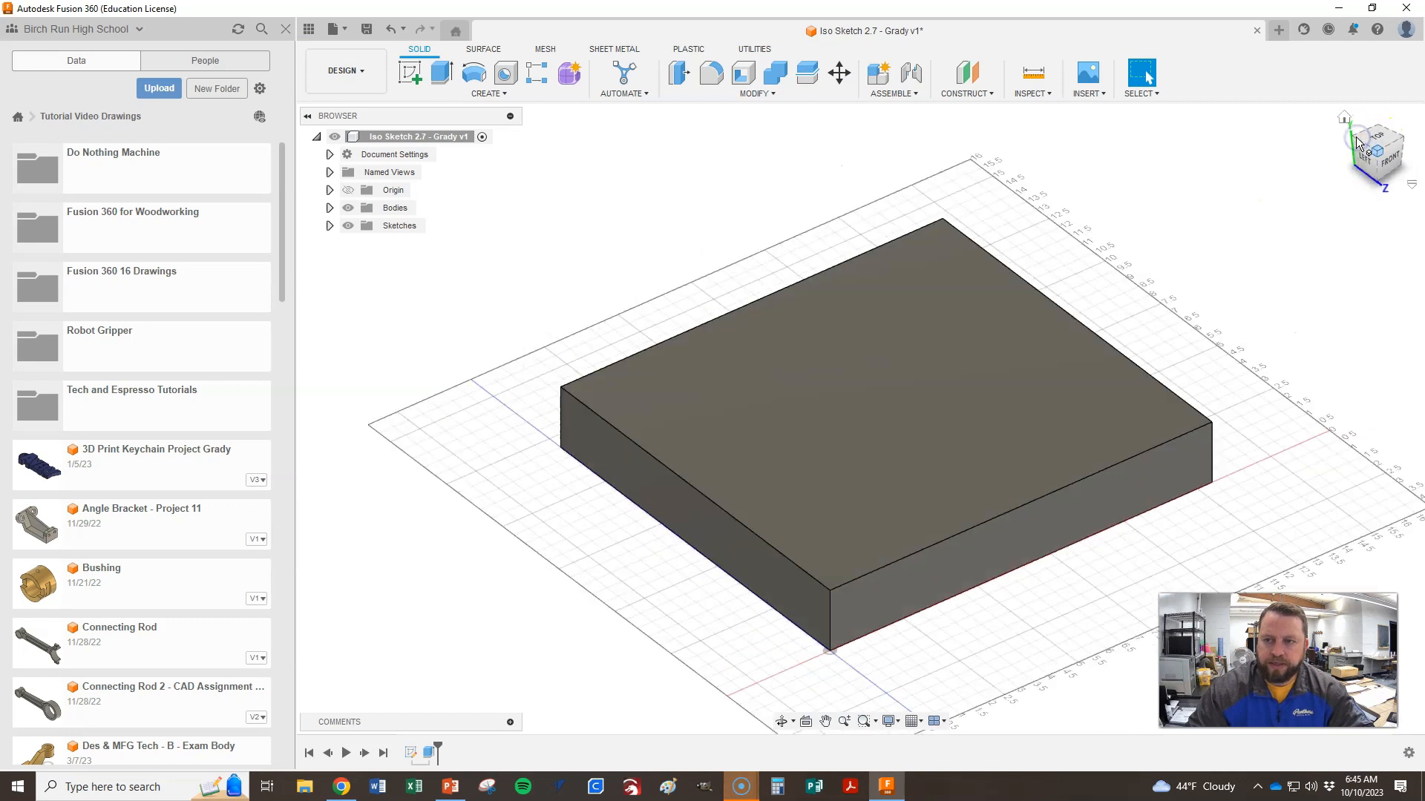
{"action": "left_click", "coordinate": [409, 72]}
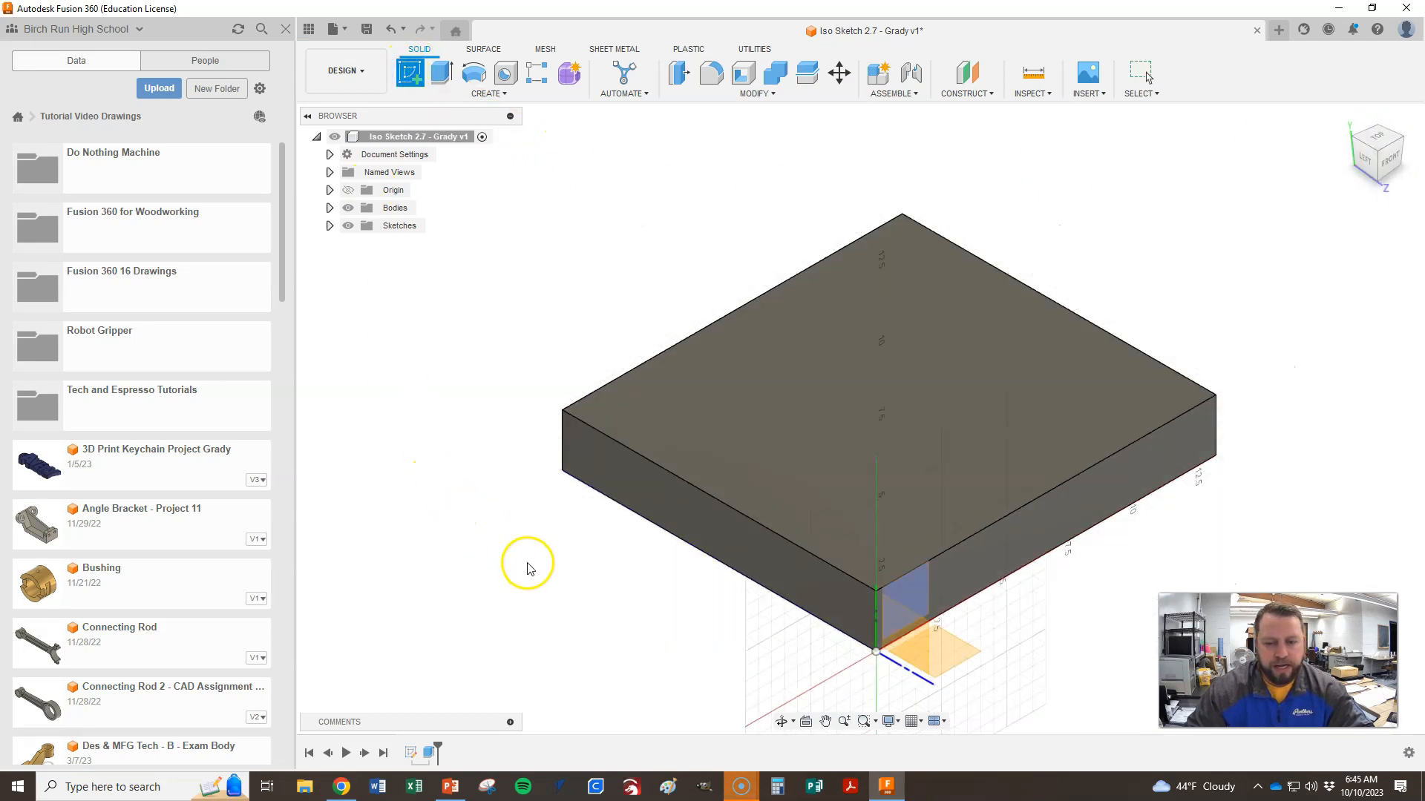
{"action": "left_click", "coordinate": [770, 568]}
{"action": "scroll", "coordinate": [998, 715], "scroll_direction": "down", "scroll_amount": 1}
{"action": "scroll", "coordinate": [537, 451], "scroll_direction": "up", "scroll_amount": 1}
{"action": "scroll", "coordinate": [499, 454], "scroll_direction": "up", "scroll_amount": 1}
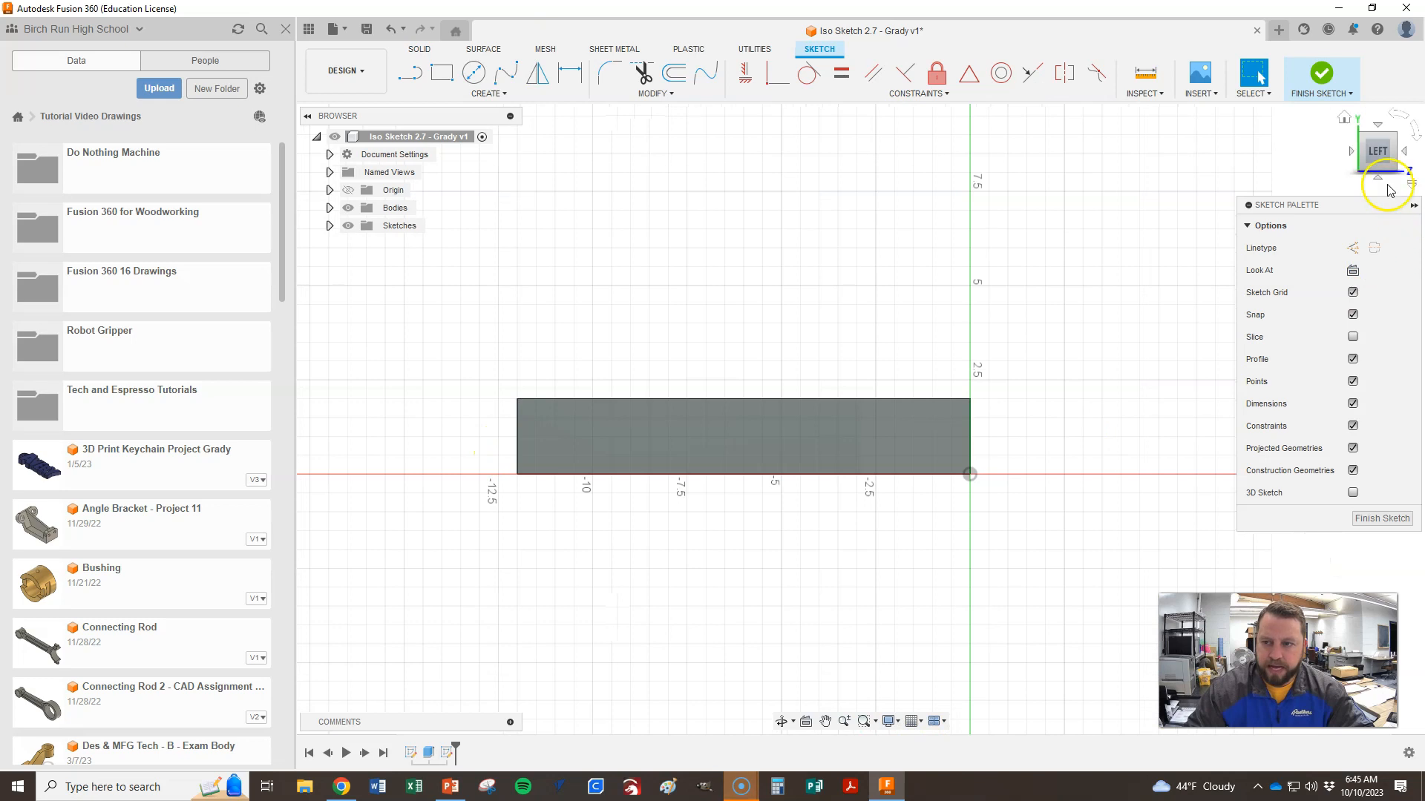
{"action": "scroll", "coordinate": [888, 595], "scroll_direction": "down", "scroll_amount": 1}
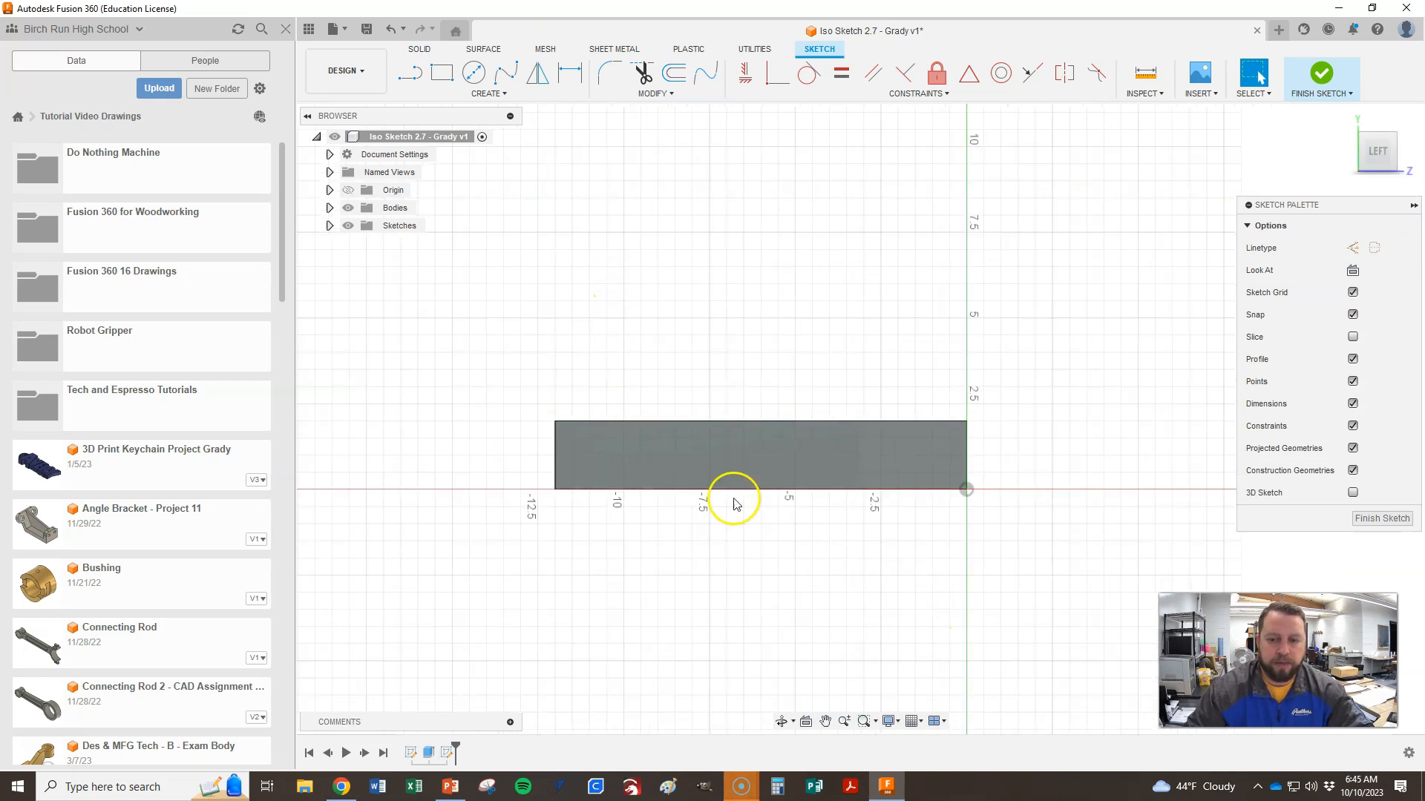
{"action": "scroll", "coordinate": [814, 632], "scroll_direction": "down", "scroll_amount": 2}
{"action": "scroll", "coordinate": [745, 378], "scroll_direction": "up", "scroll_amount": 1}
- Following the Figure 2.7 drawing in Chrome, sketch three lines above the block's left face, forming a full-width rectangle about 4 in high
{"action": "key", "text": "alt+Tab"}
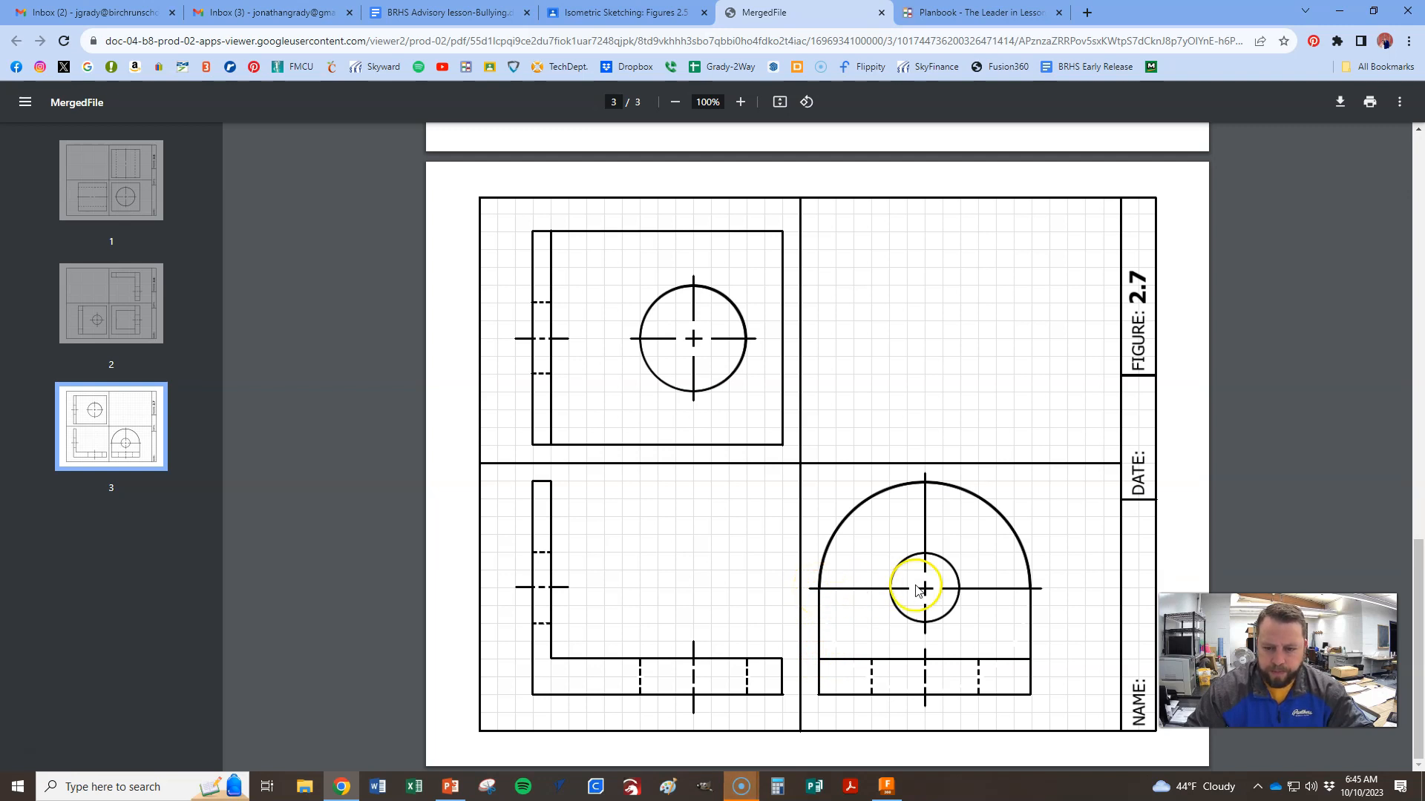
{"action": "key", "text": "alt+Tab"}
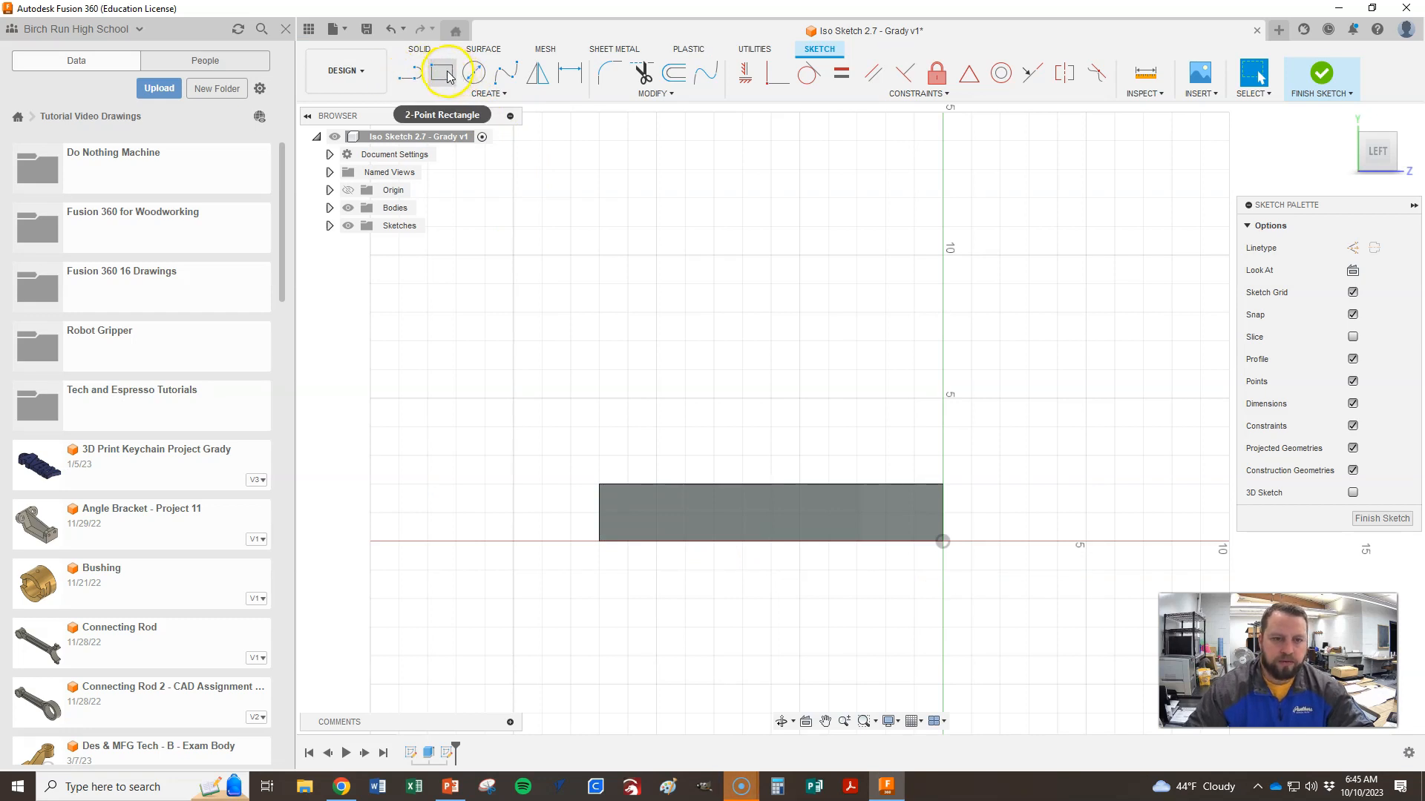
{"action": "left_click", "coordinate": [415, 77]}
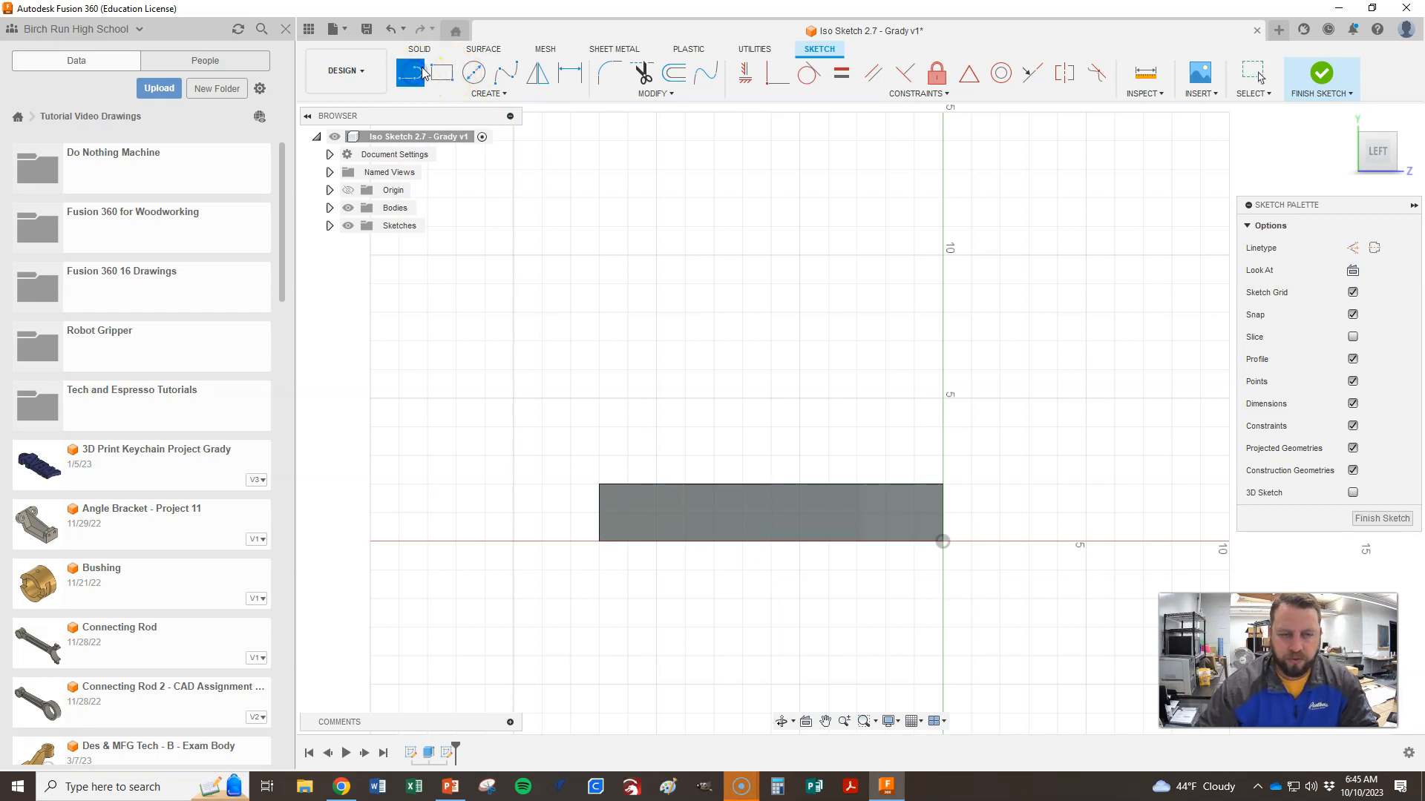
{"action": "left_click", "coordinate": [603, 485]}
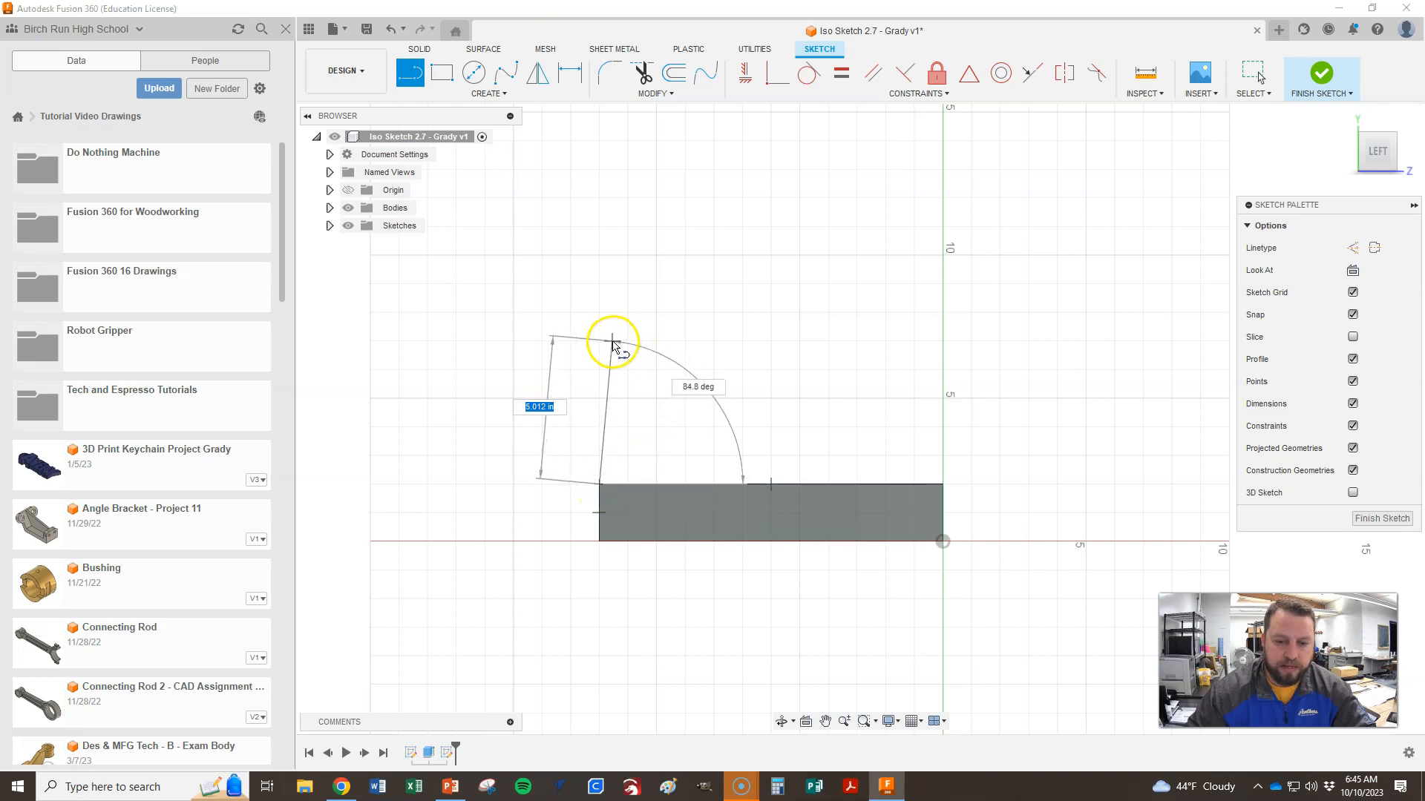
{"action": "left_click", "coordinate": [601, 489]}
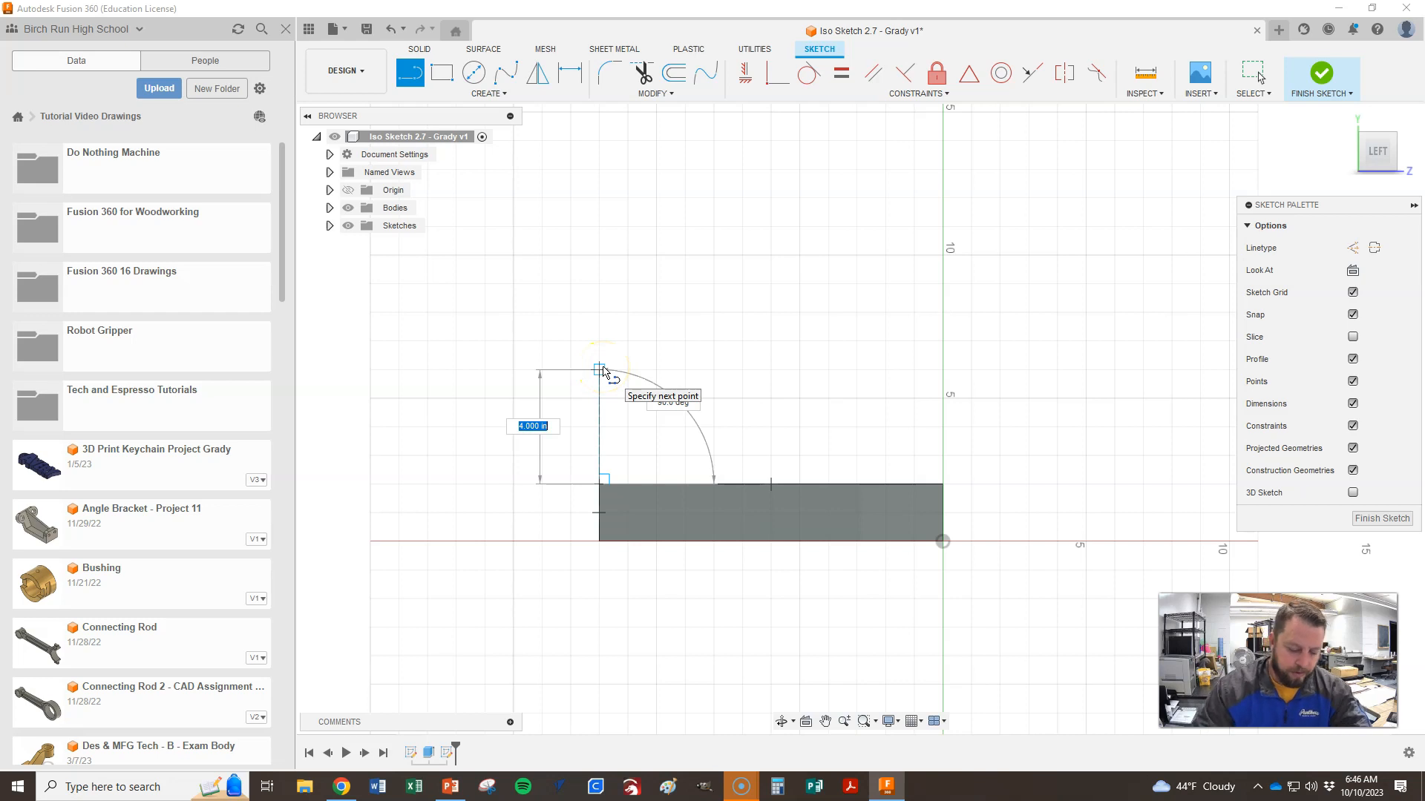
{"action": "key", "text": "alt+Tab"}
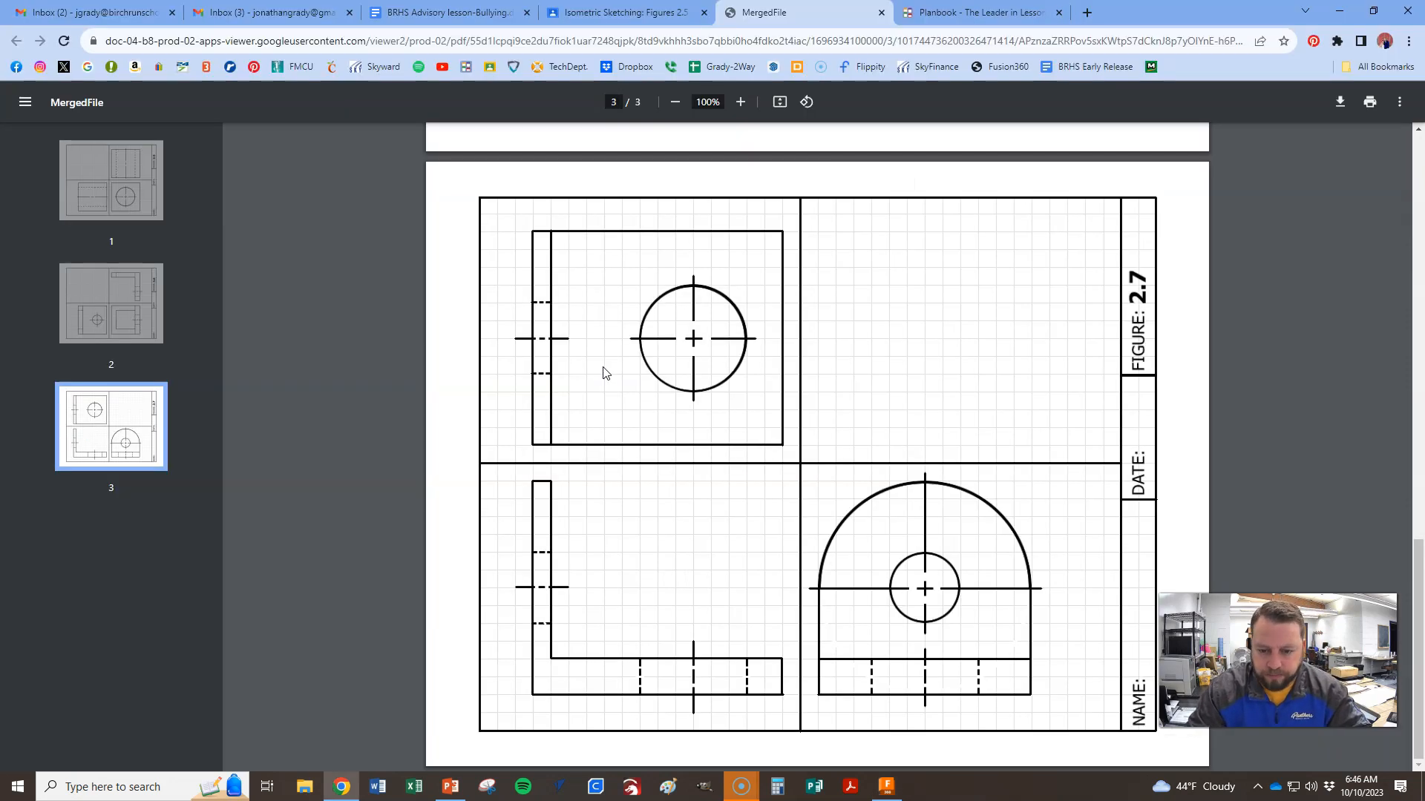
{"action": "key", "text": "alt+Tab"}
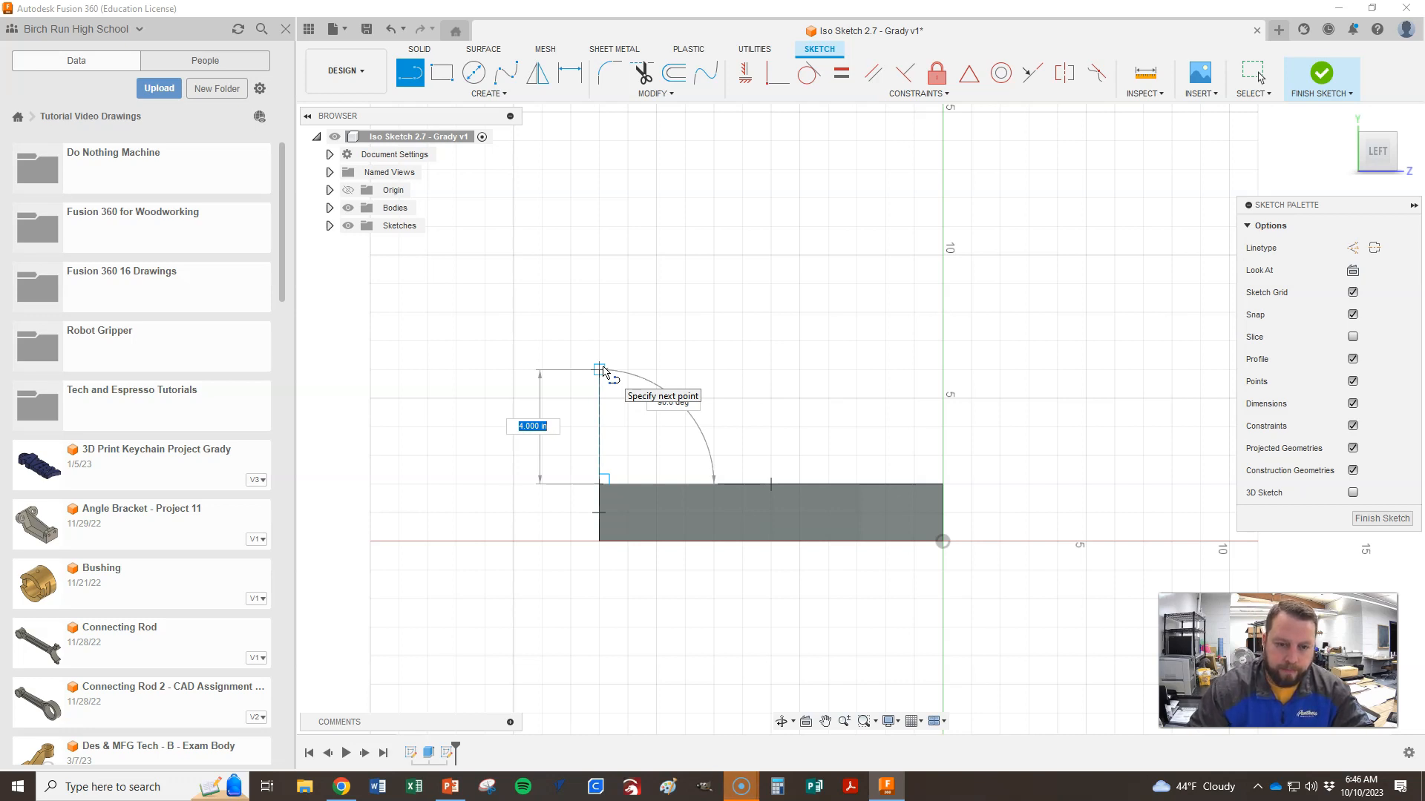
{"action": "left_click", "coordinate": [601, 370]}
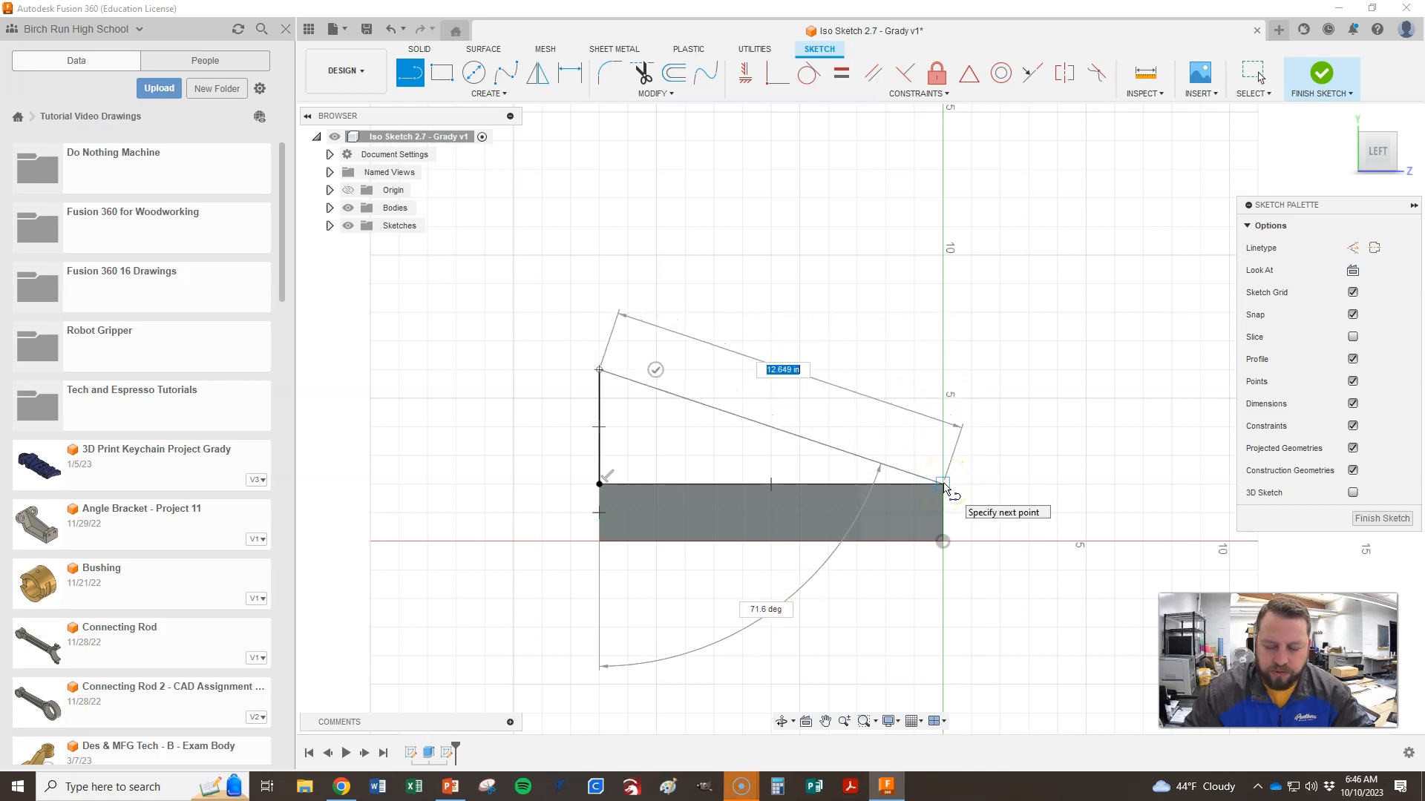
{"action": "left_click", "coordinate": [943, 371]}
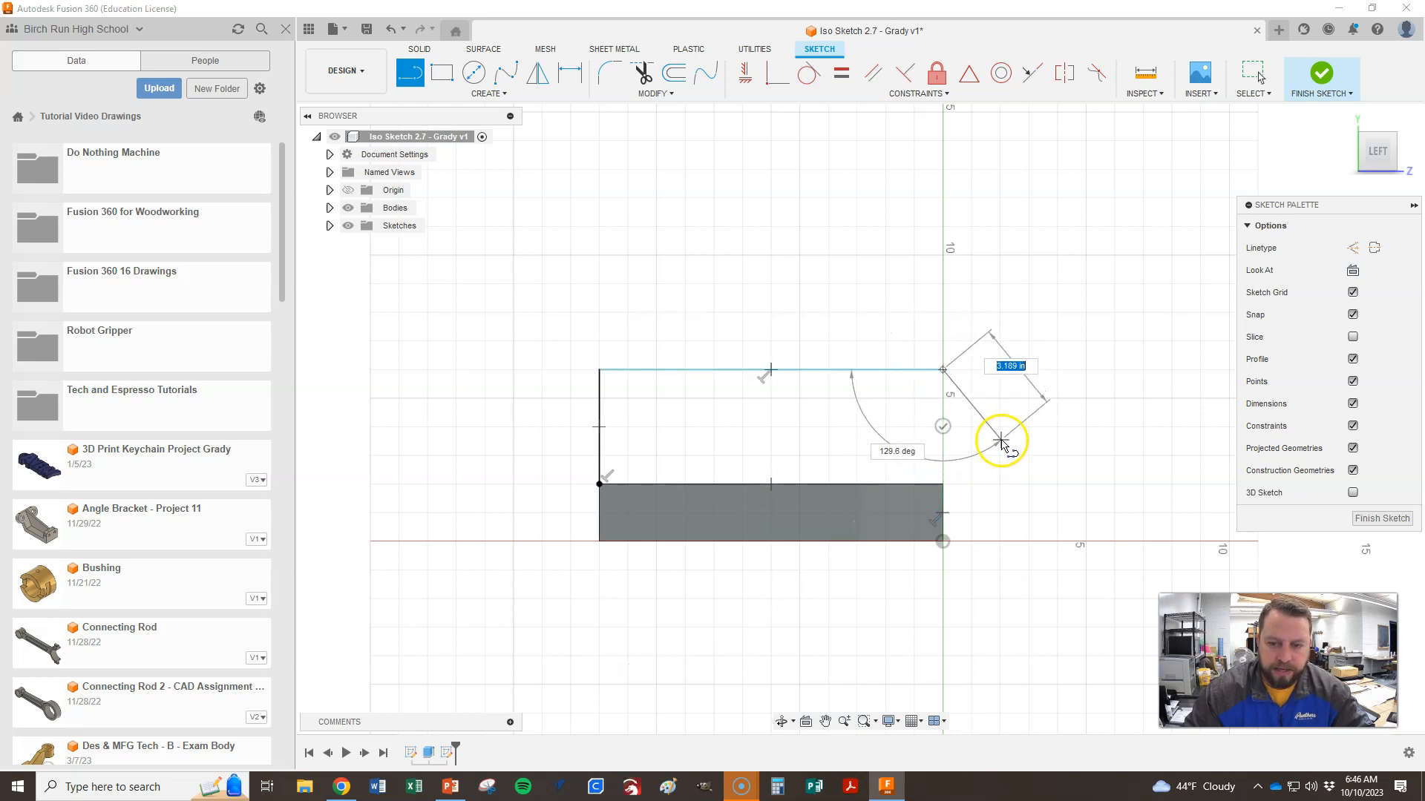
{"action": "left_click", "coordinate": [942, 485]}
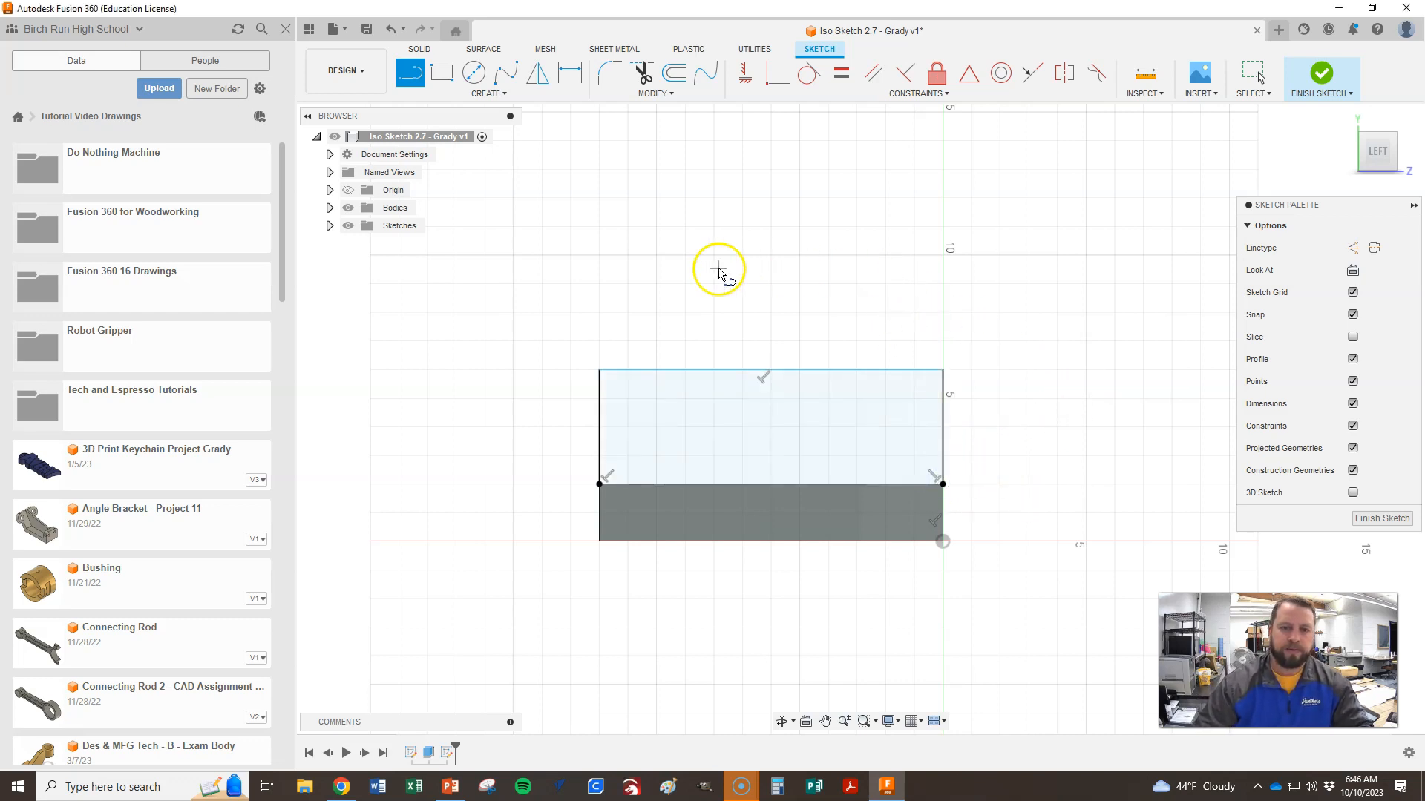
{"action": "key", "text": "Escape"}
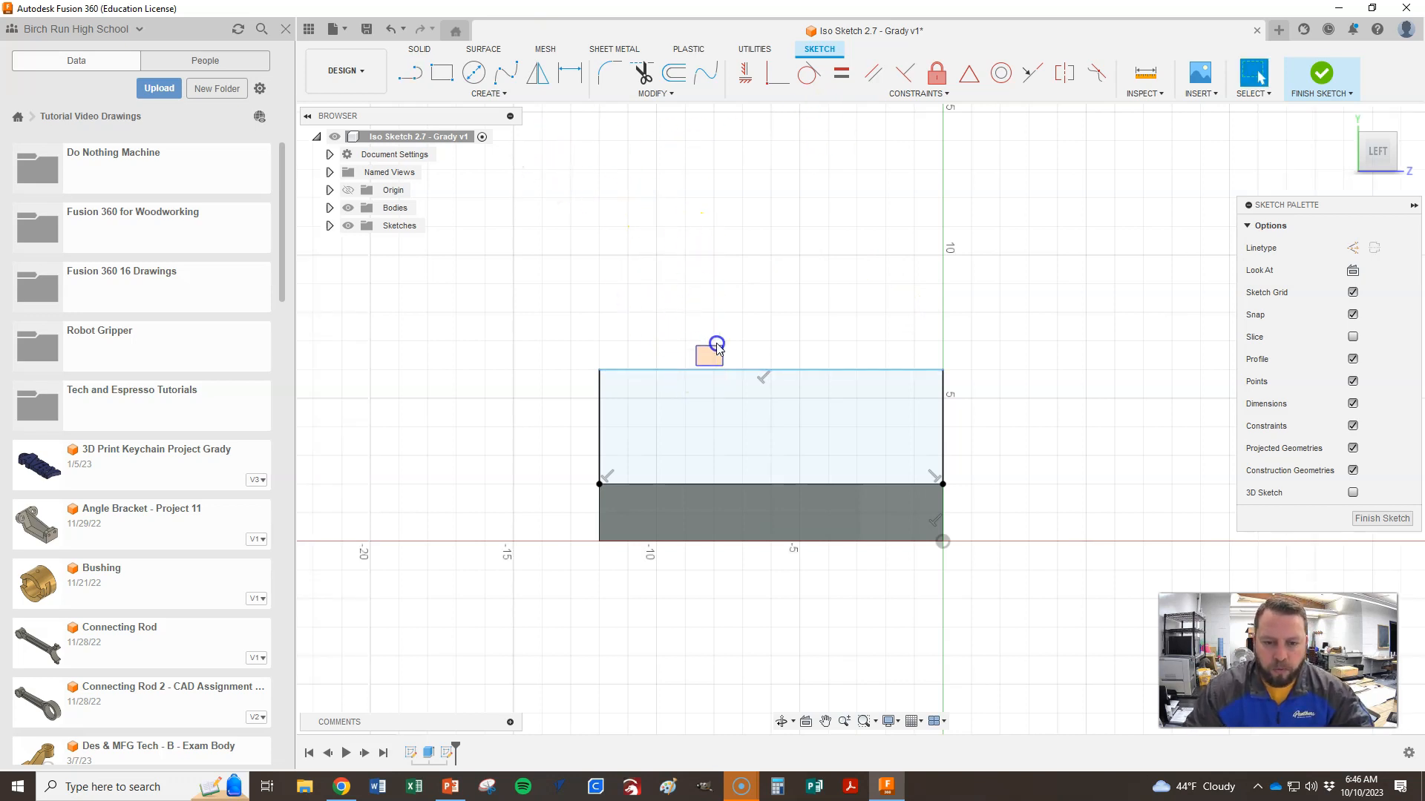
- Dimension the height of the rectangle above the block's left face, from its lower edge to its upper line, as 4 in
{"action": "left_click_drag", "start_coordinate": [750, 370], "coordinate": [706, 373]}
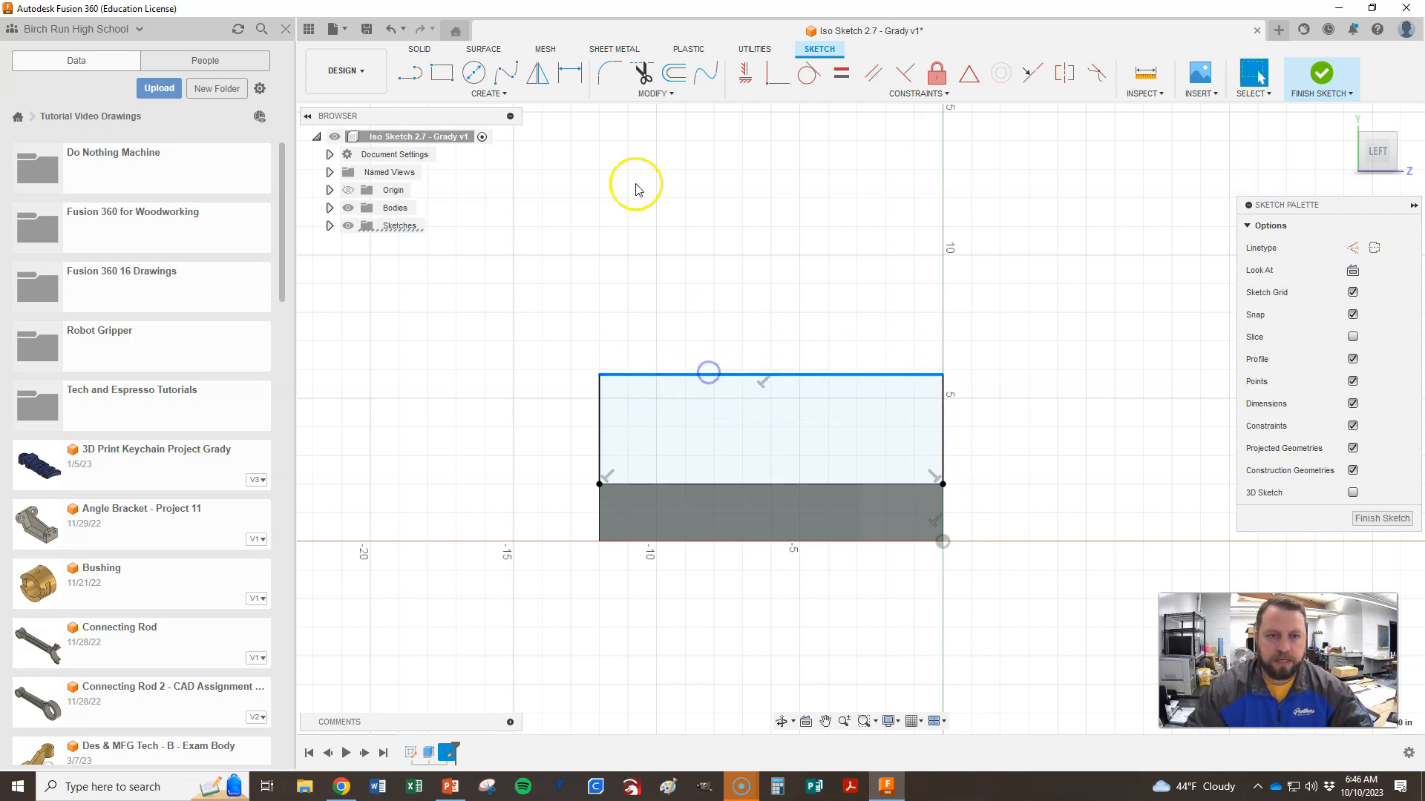
{"action": "left_click", "coordinate": [728, 337]}
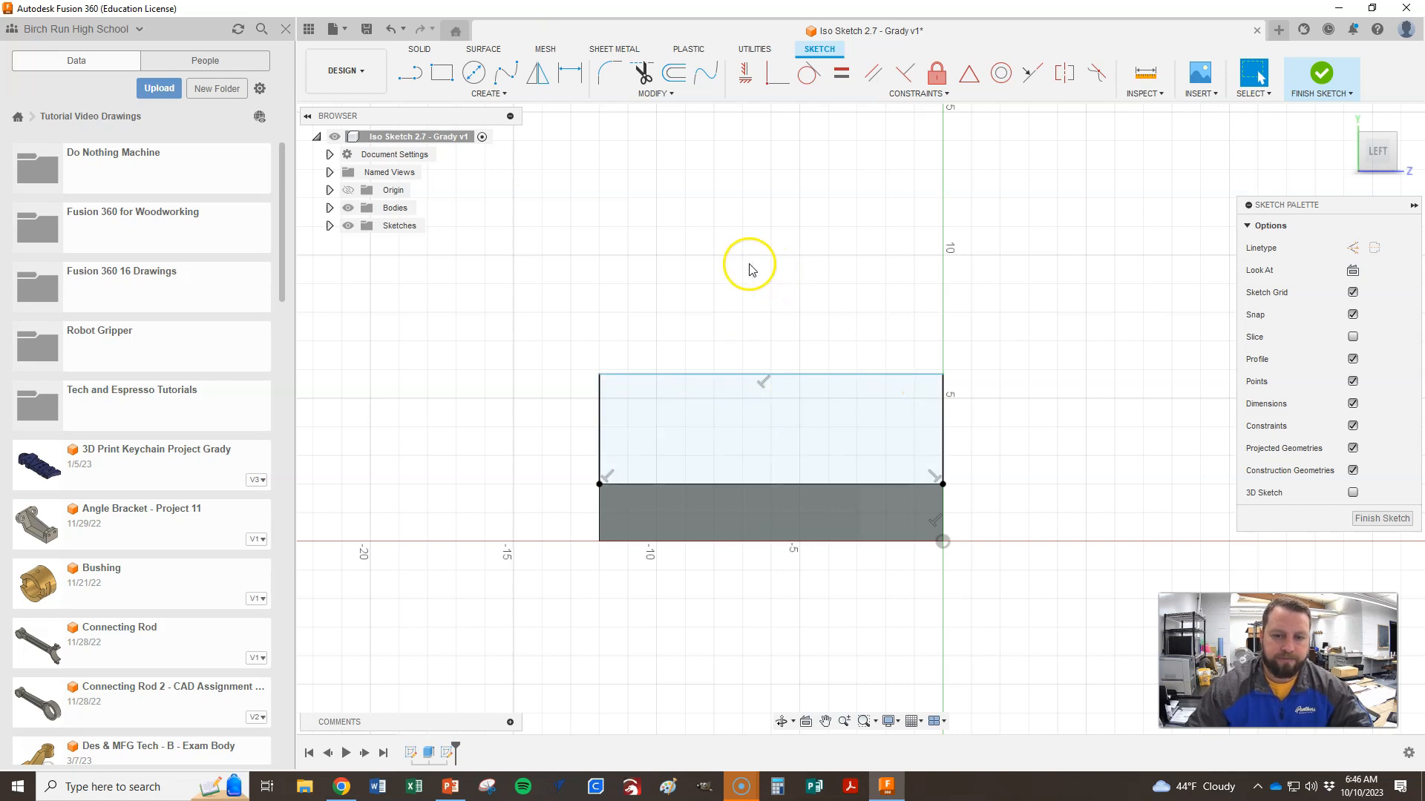
{"action": "left_click", "coordinate": [569, 74]}
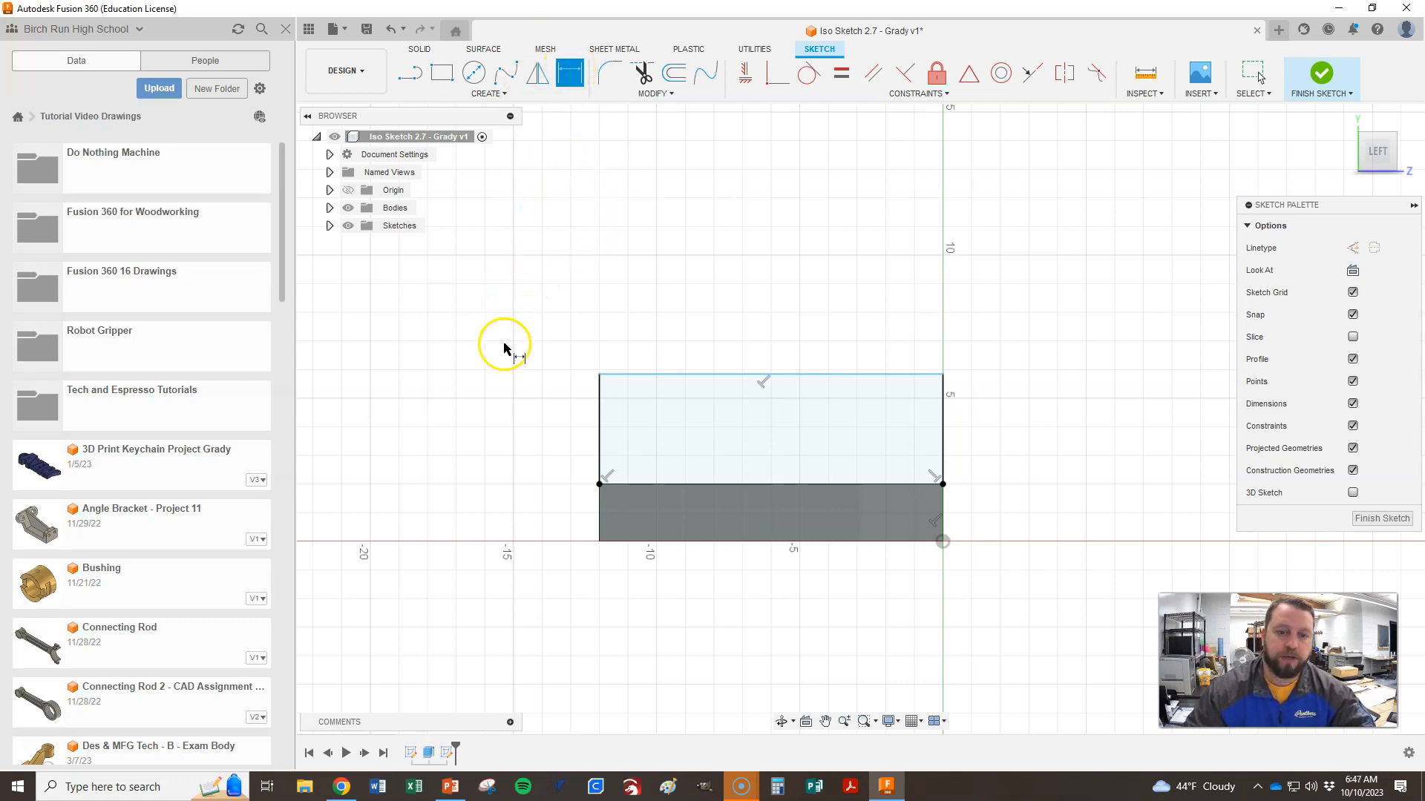
{"action": "left_click", "coordinate": [672, 376]}
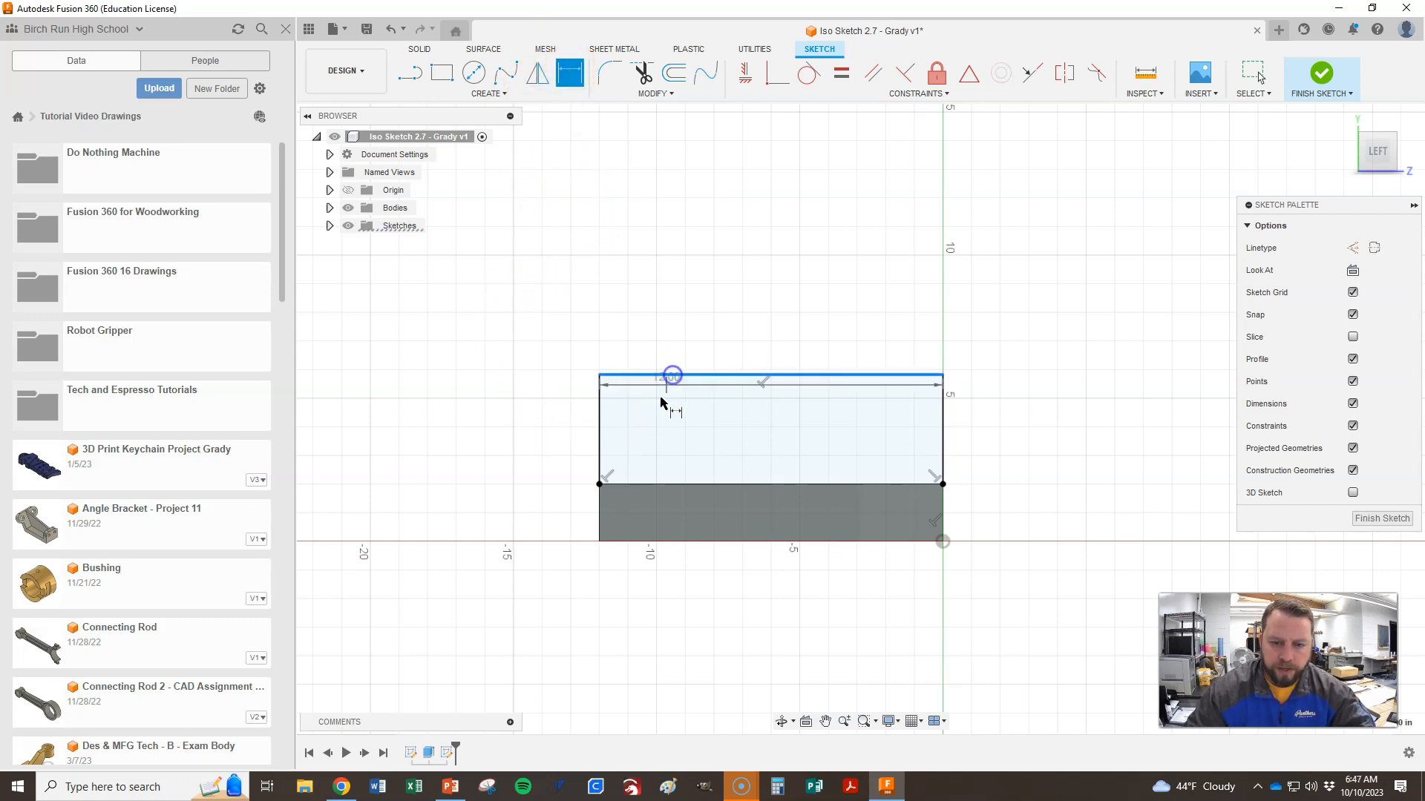
{"action": "left_click", "coordinate": [670, 483]}
{"action": "left_click", "coordinate": [460, 433]}
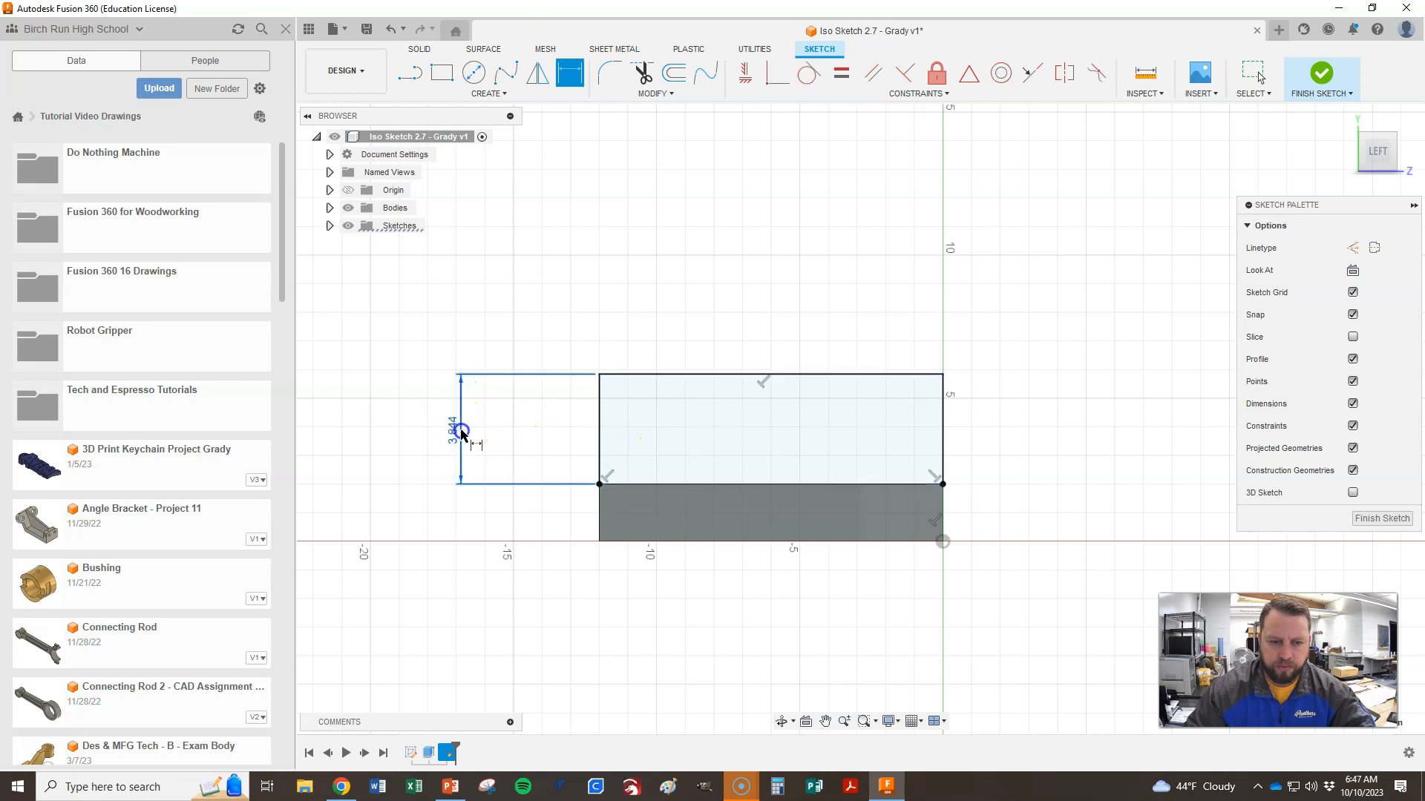
{"action": "type", "text": "4"}
{"action": "key", "text": "Return"}
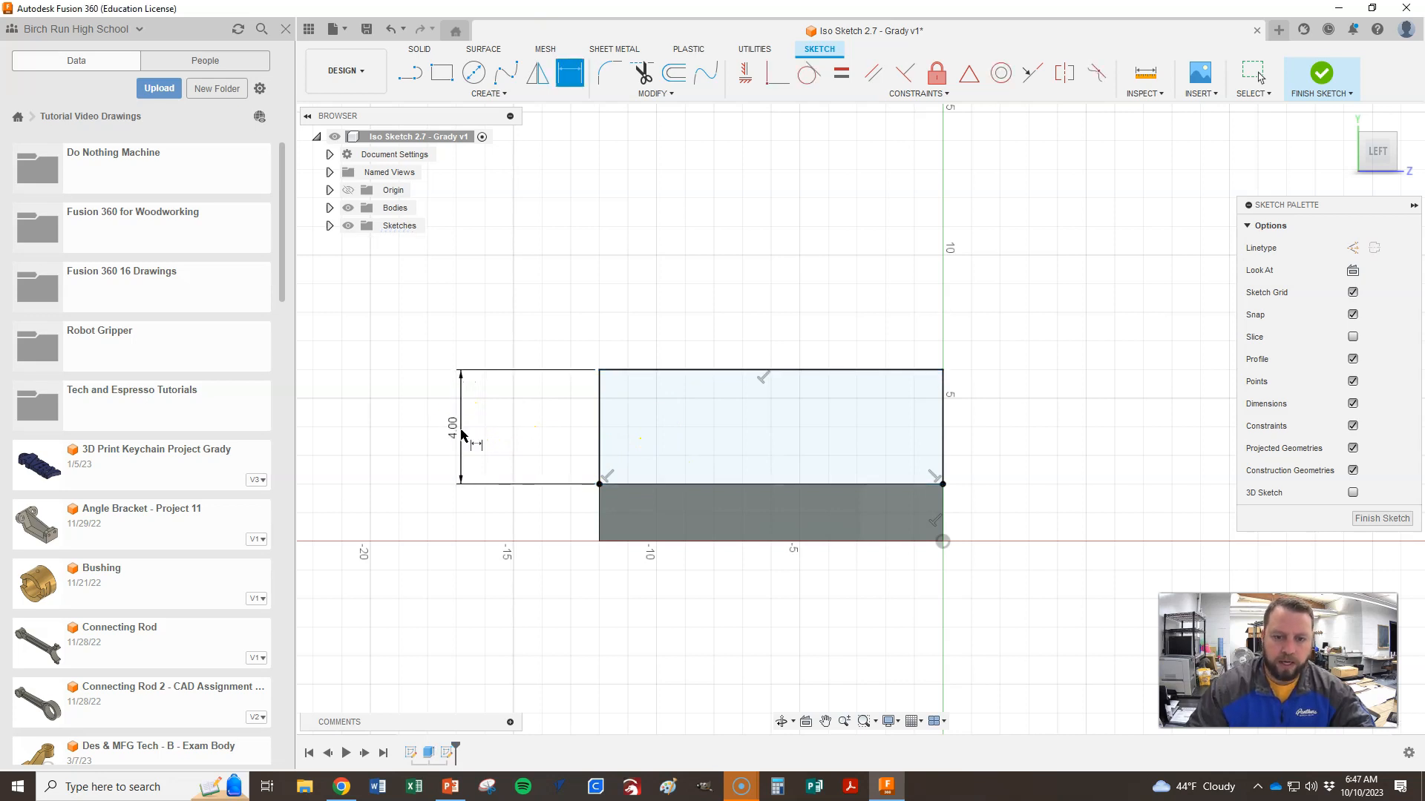
- Check the rounded outline in the Figure 2.7 drawing in Chrome, and sketch a center point arc in Fusion 360 forming a semicircle over the rectangle's full upper line
{"action": "key", "text": "alt+Tab"}
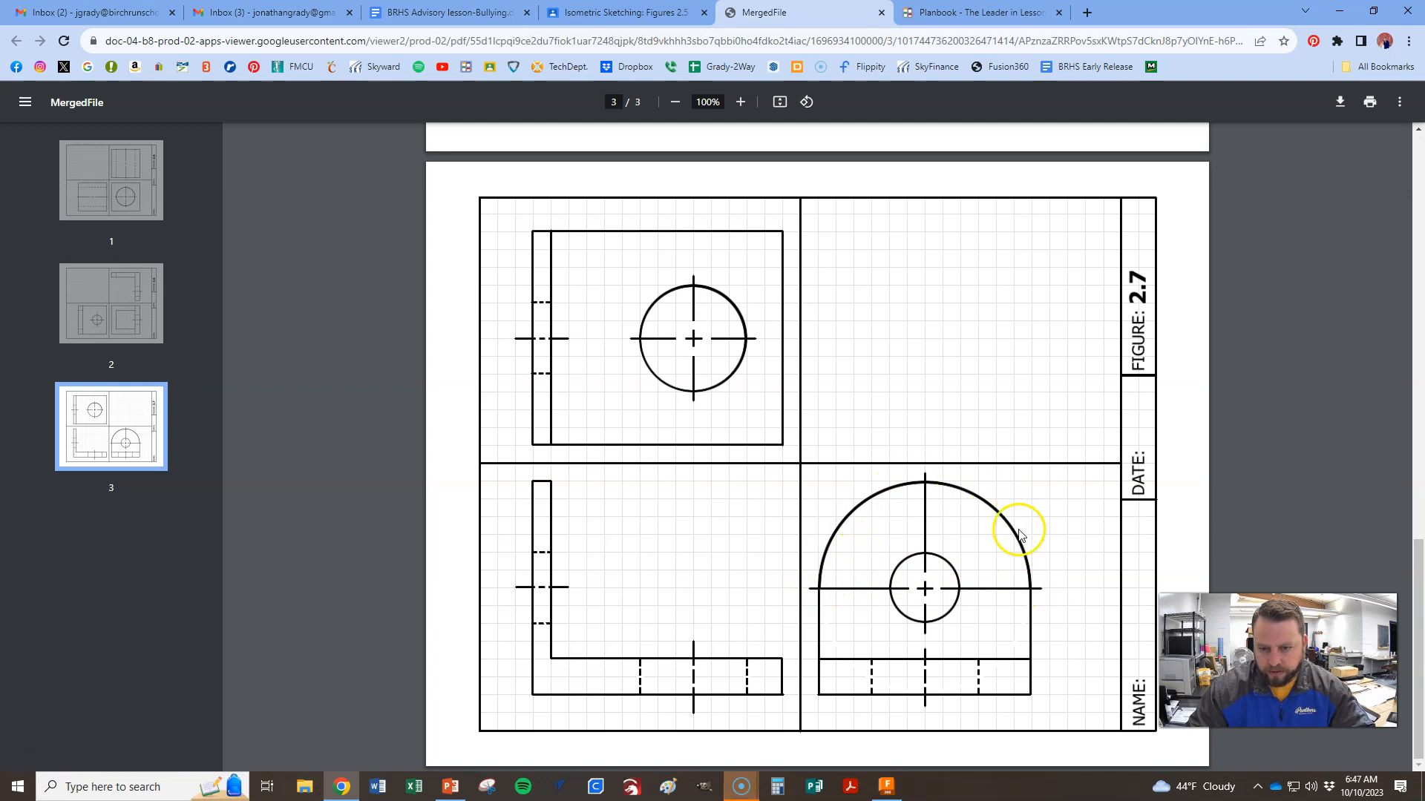
{"action": "key", "text": "alt+Tab"}
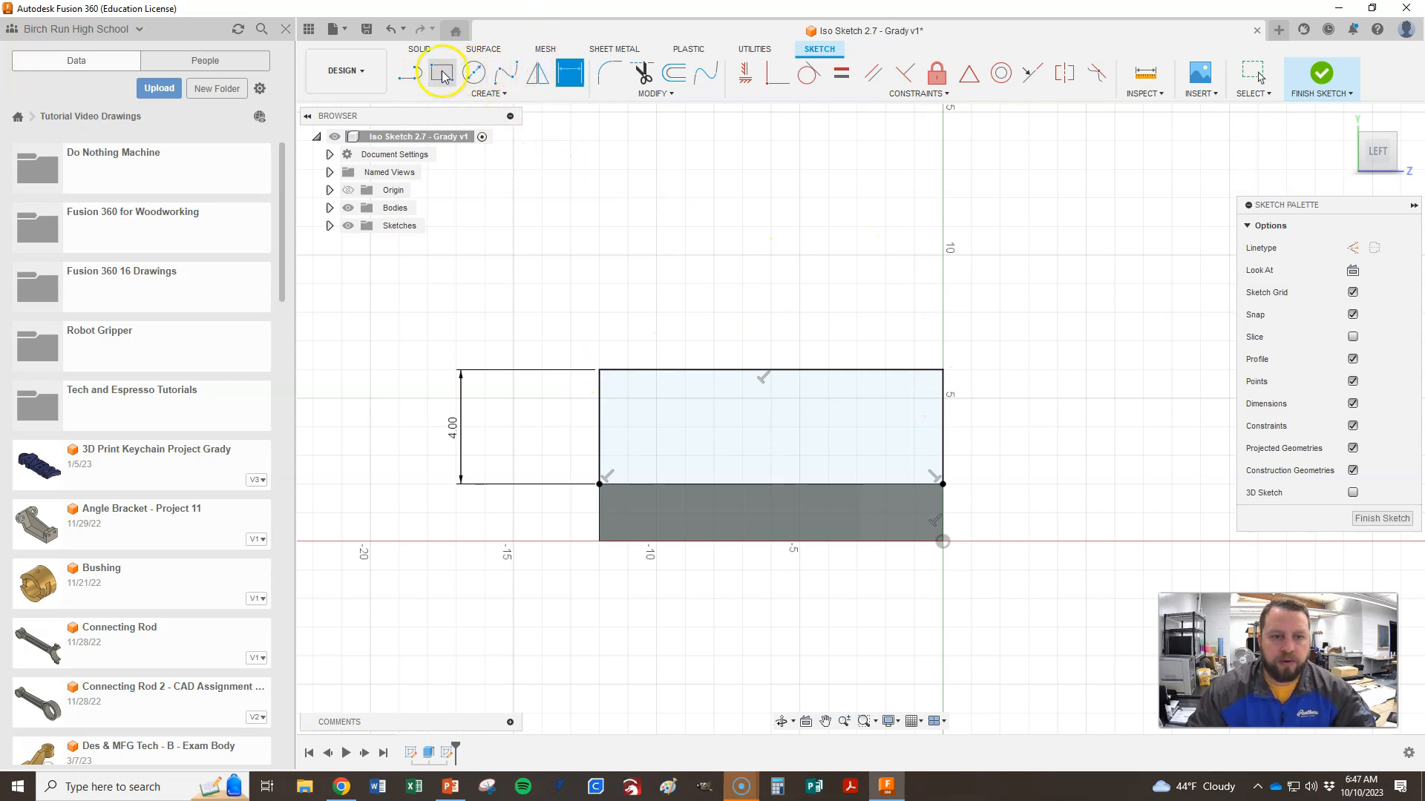
{"action": "left_click", "coordinate": [498, 94]}
{"action": "left_click", "coordinate": [422, 156]}
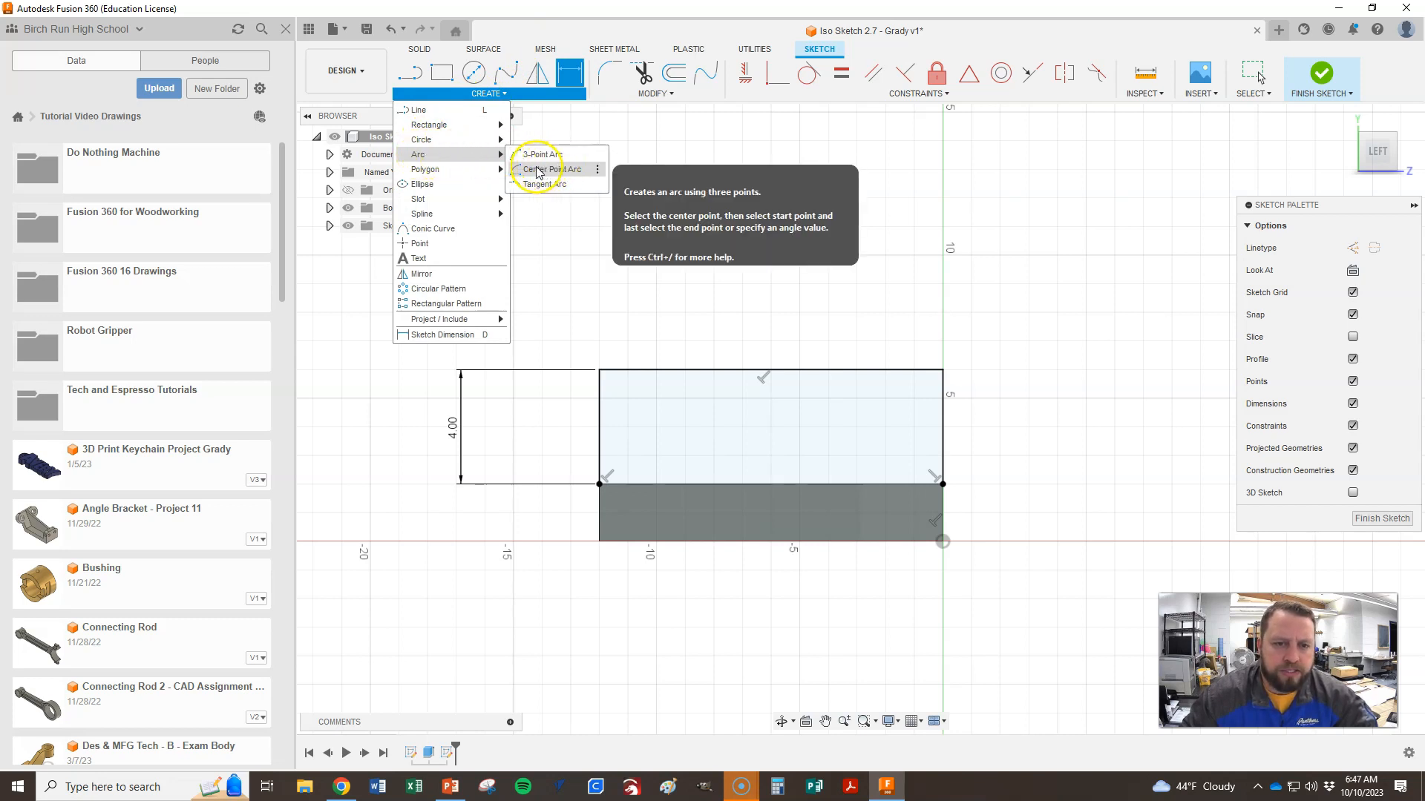
{"action": "left_click", "coordinate": [533, 171]}
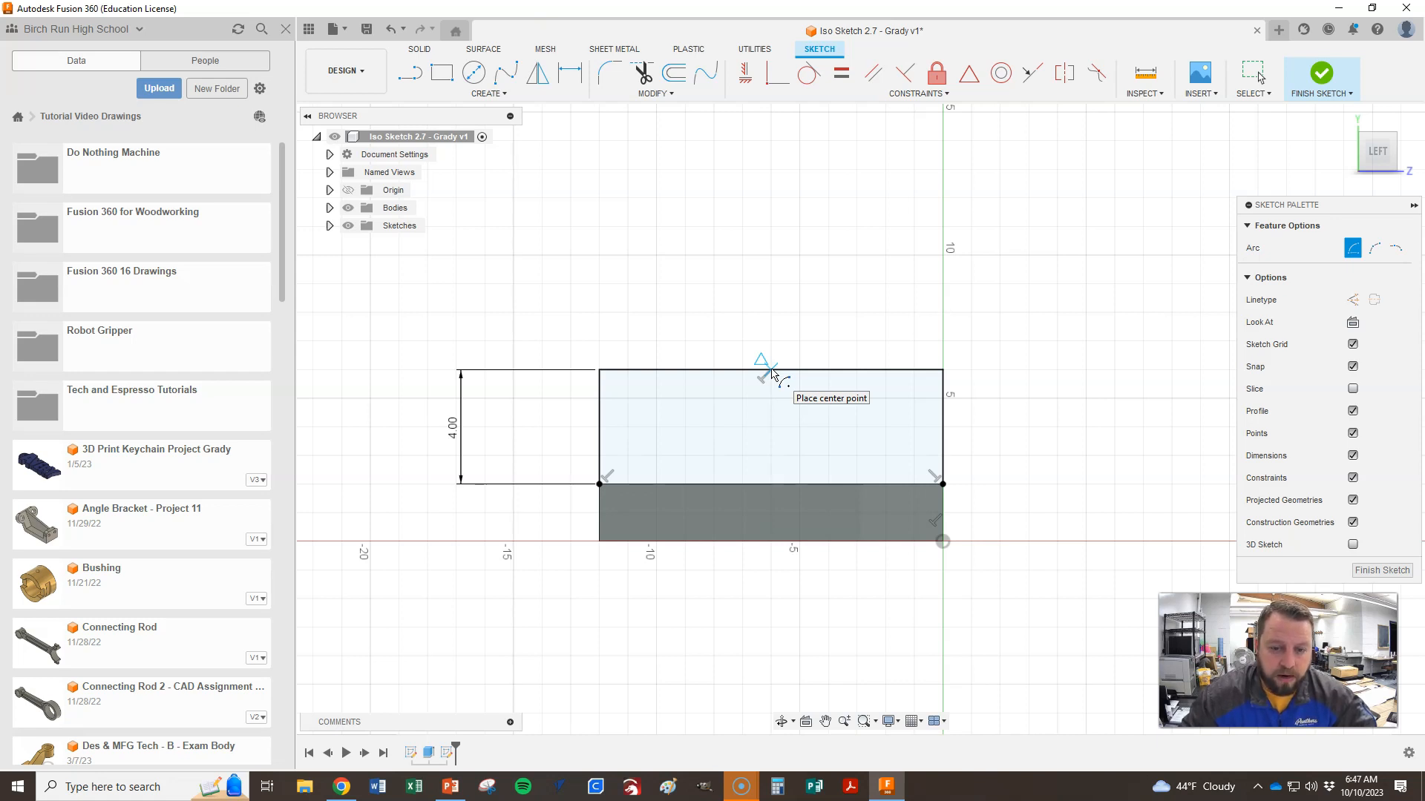
{"action": "left_click", "coordinate": [770, 370]}
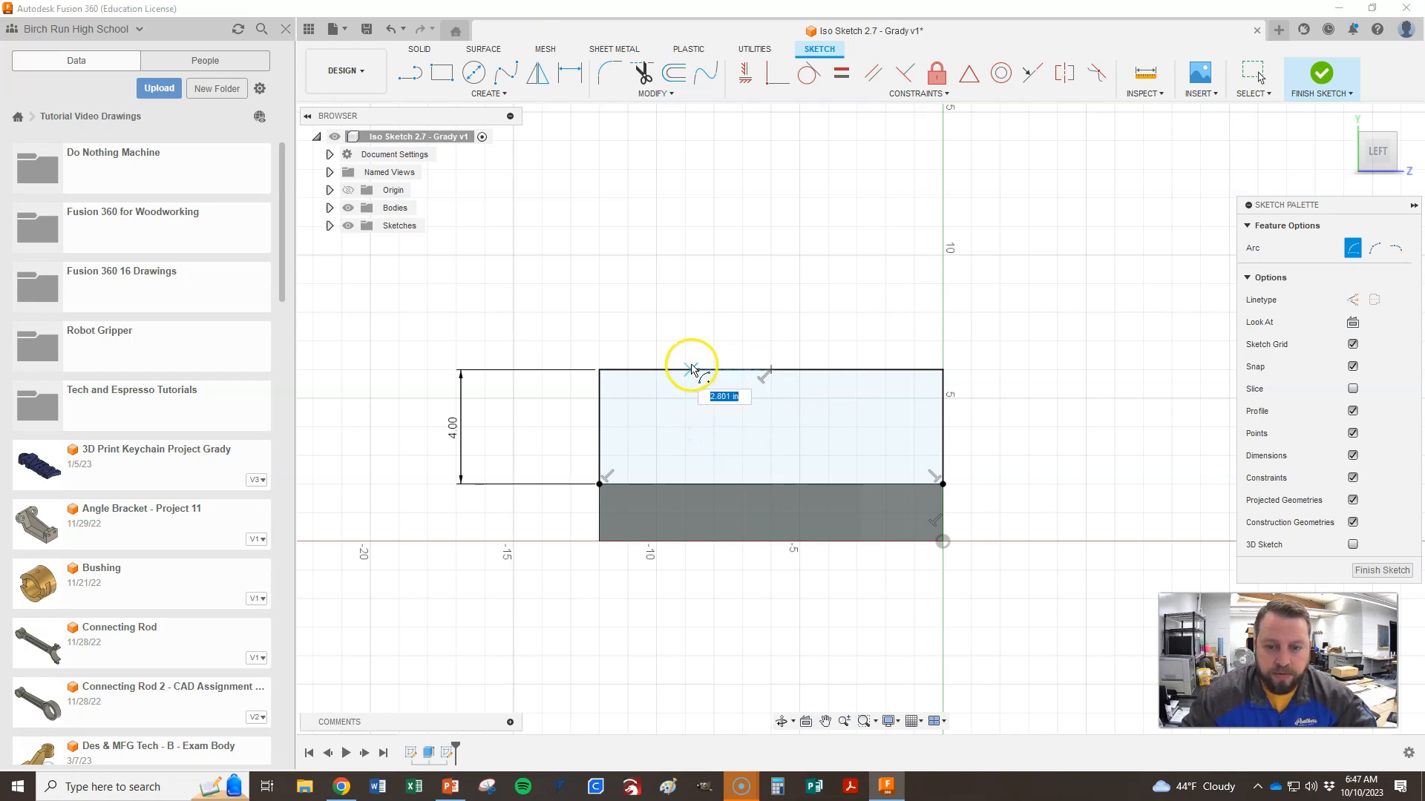
{"action": "left_click", "coordinate": [599, 369]}
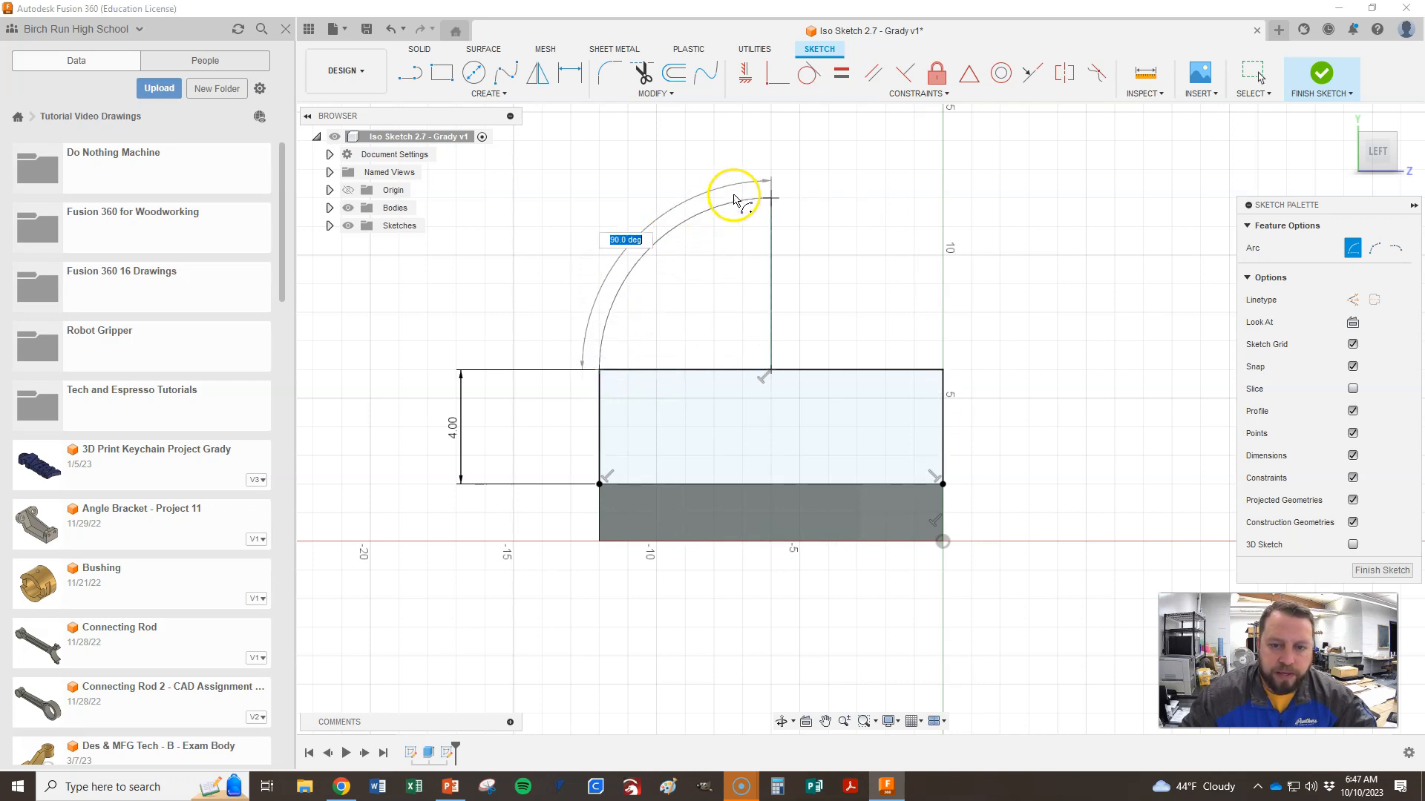
{"action": "left_click", "coordinate": [942, 369]}
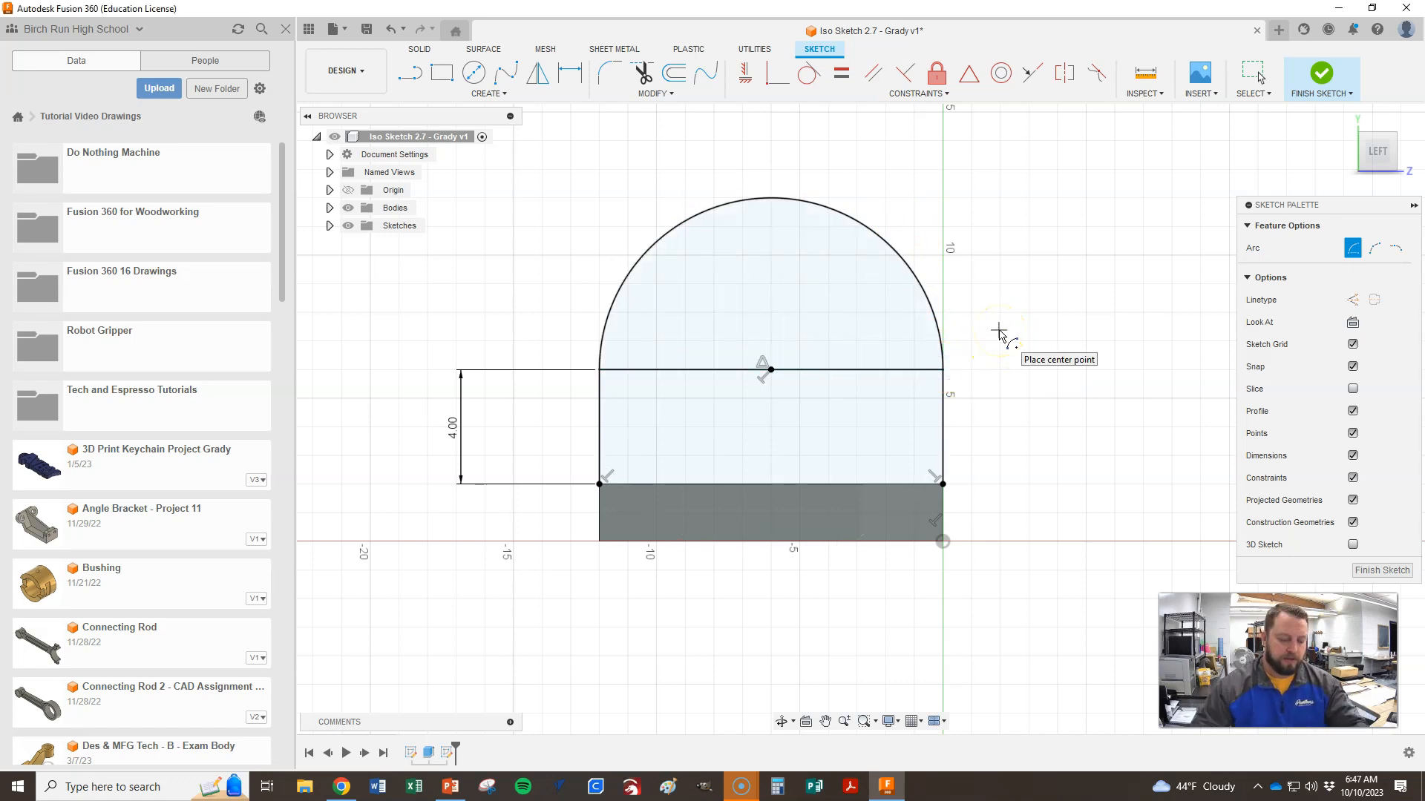
- Check the upright's hole in the Figure 2.7 drawing in Chrome, and sketch a 4 in diameter circle at the arc's center in Fusion 360
{"action": "key", "text": "alt+Tab"}
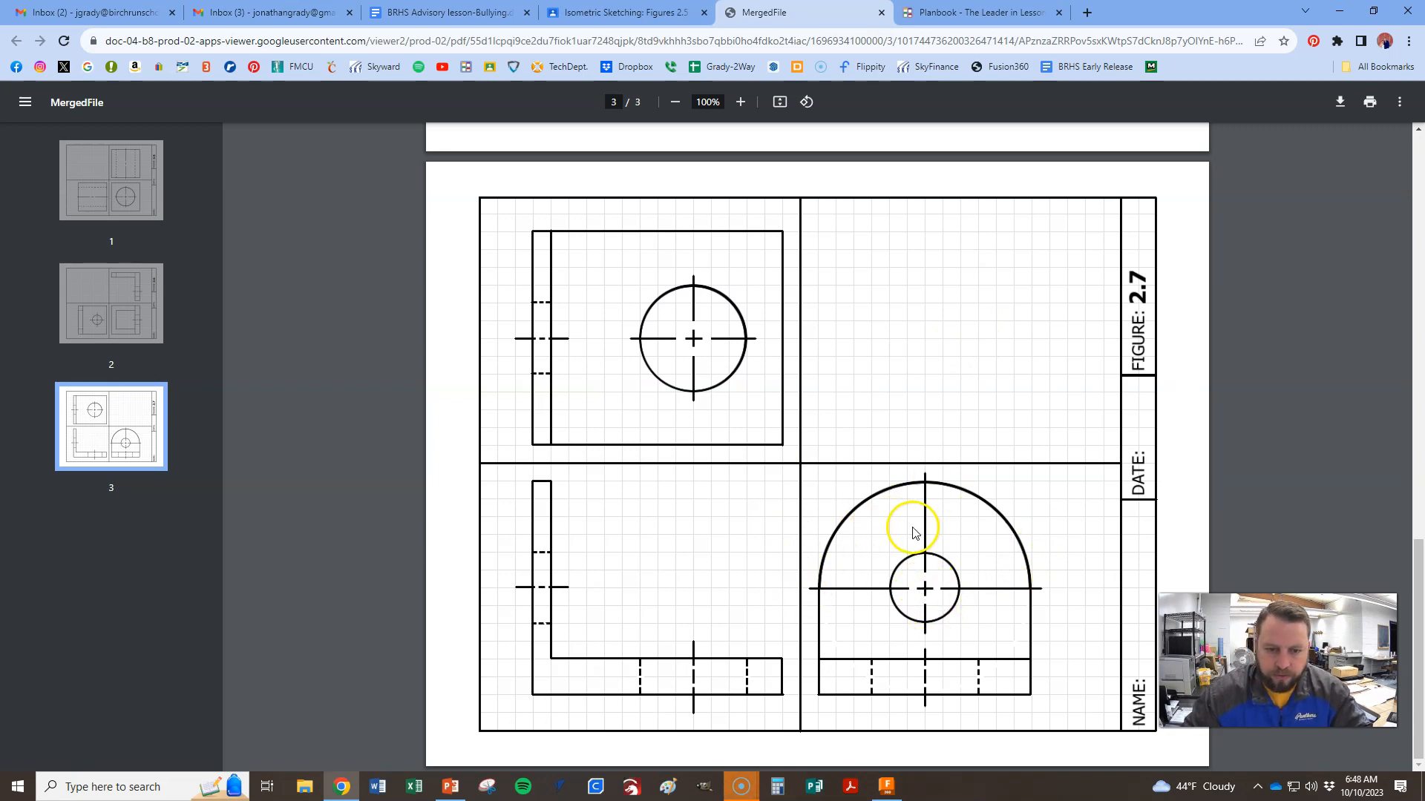
{"action": "key", "text": "alt+Tab"}
{"action": "key", "text": "alt+Tab"}
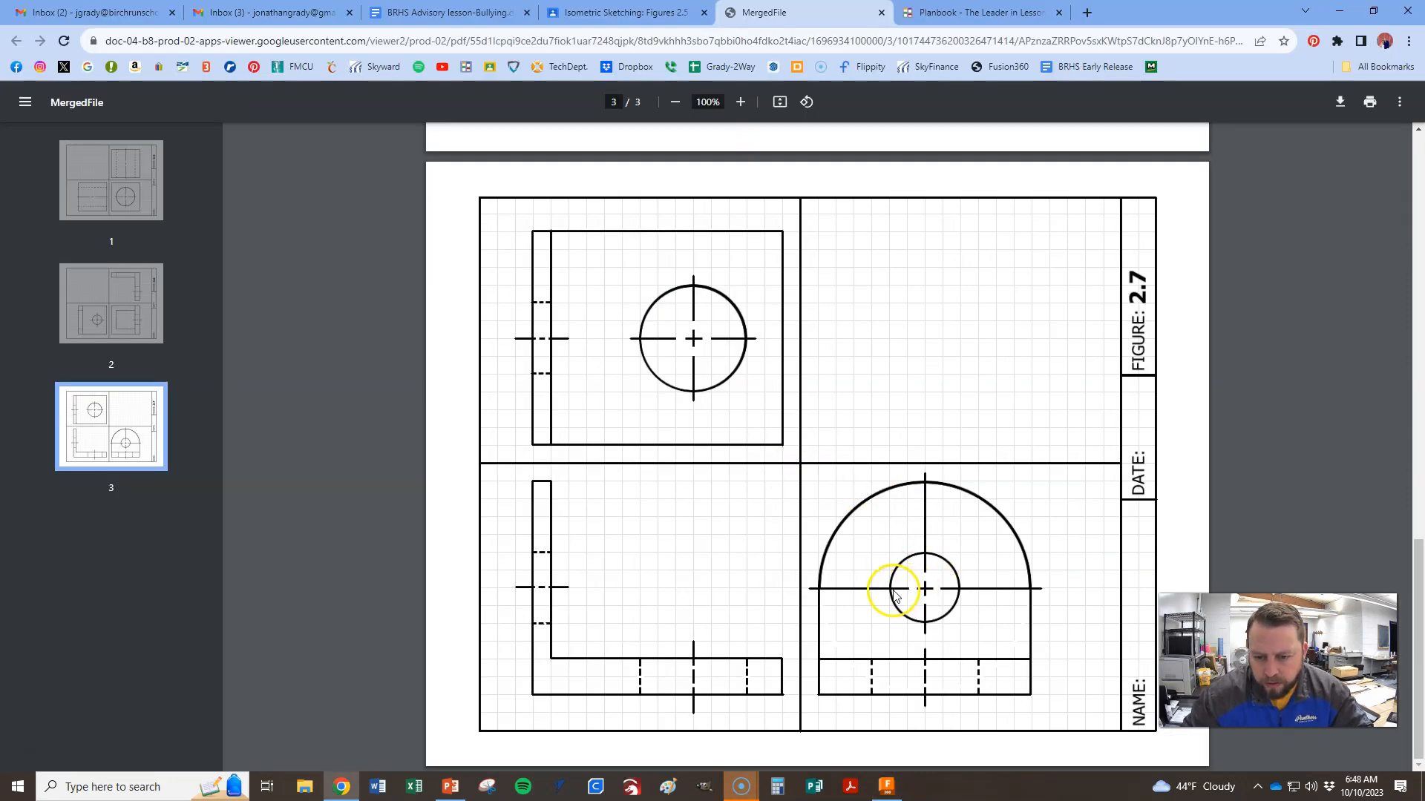
{"action": "key", "text": "alt+Tab"}
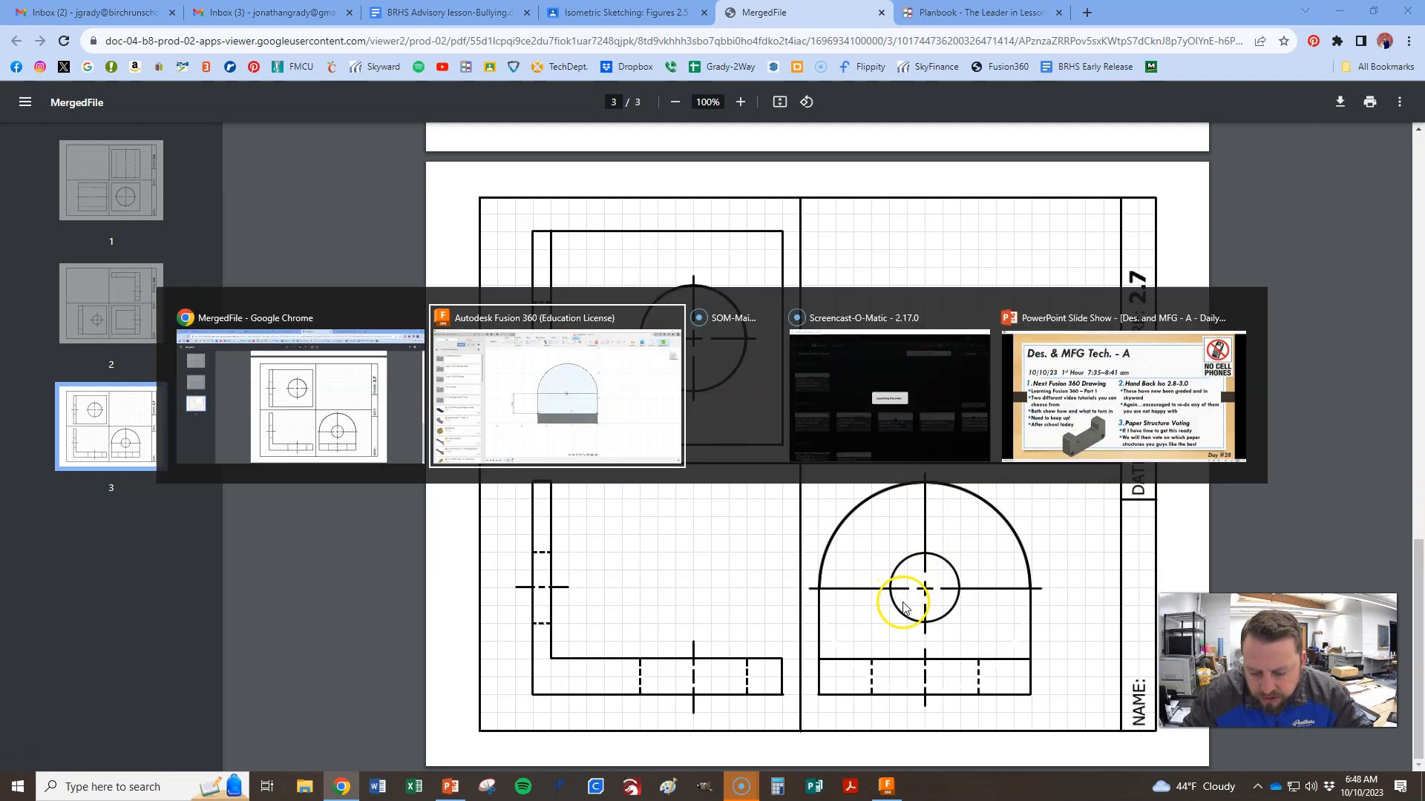
{"action": "left_click", "coordinate": [473, 78]}
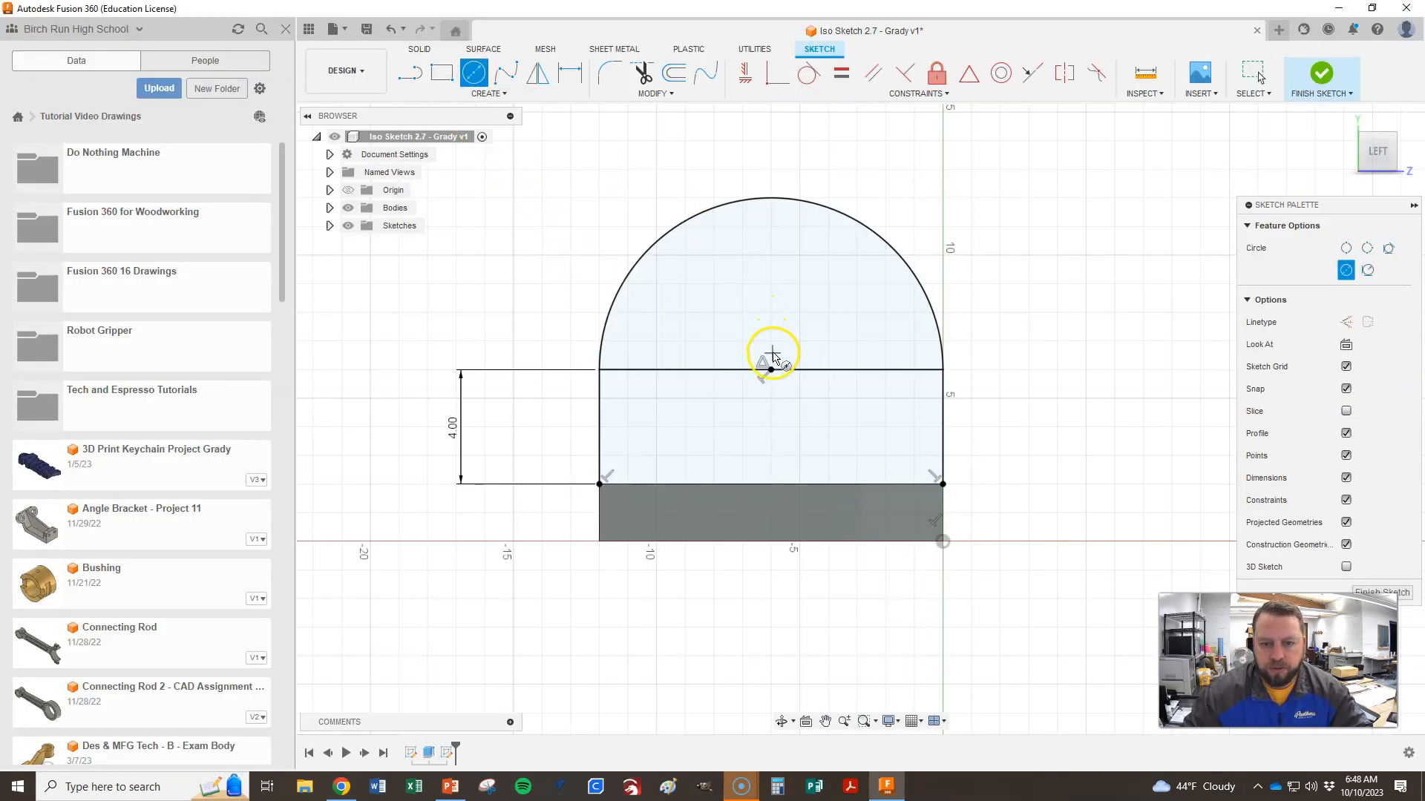
{"action": "left_click", "coordinate": [770, 369]}
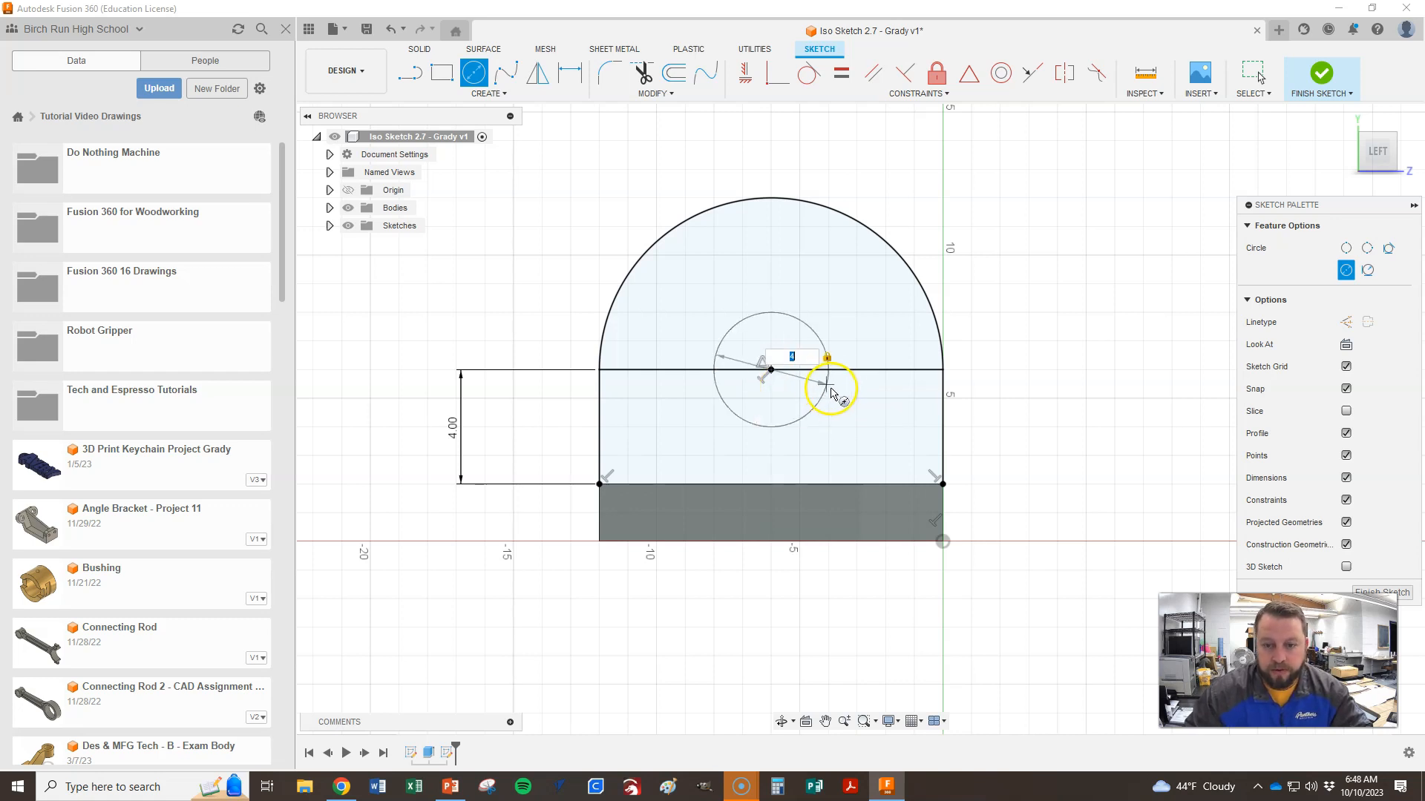
{"action": "key", "text": "Return"}
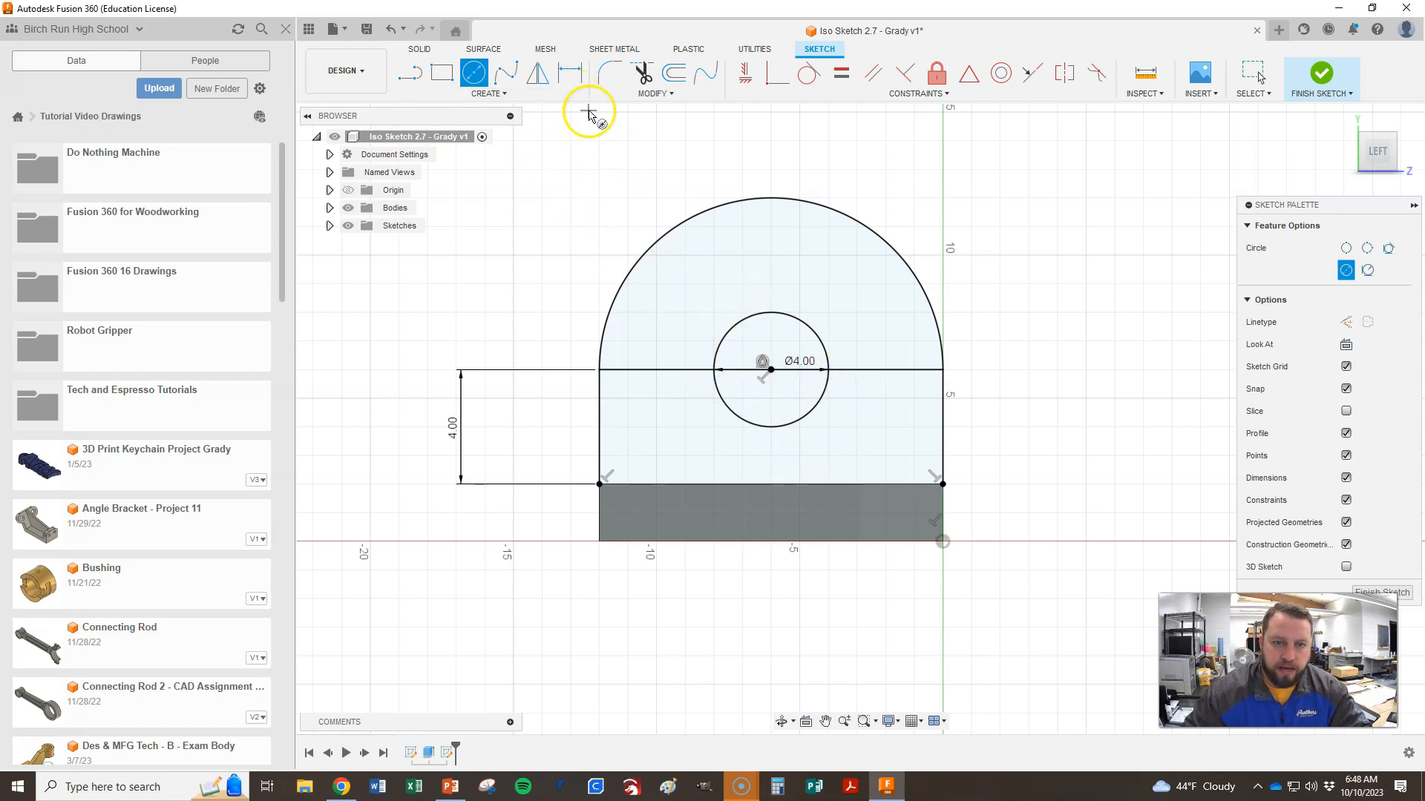
{"action": "key", "text": "Escape"}
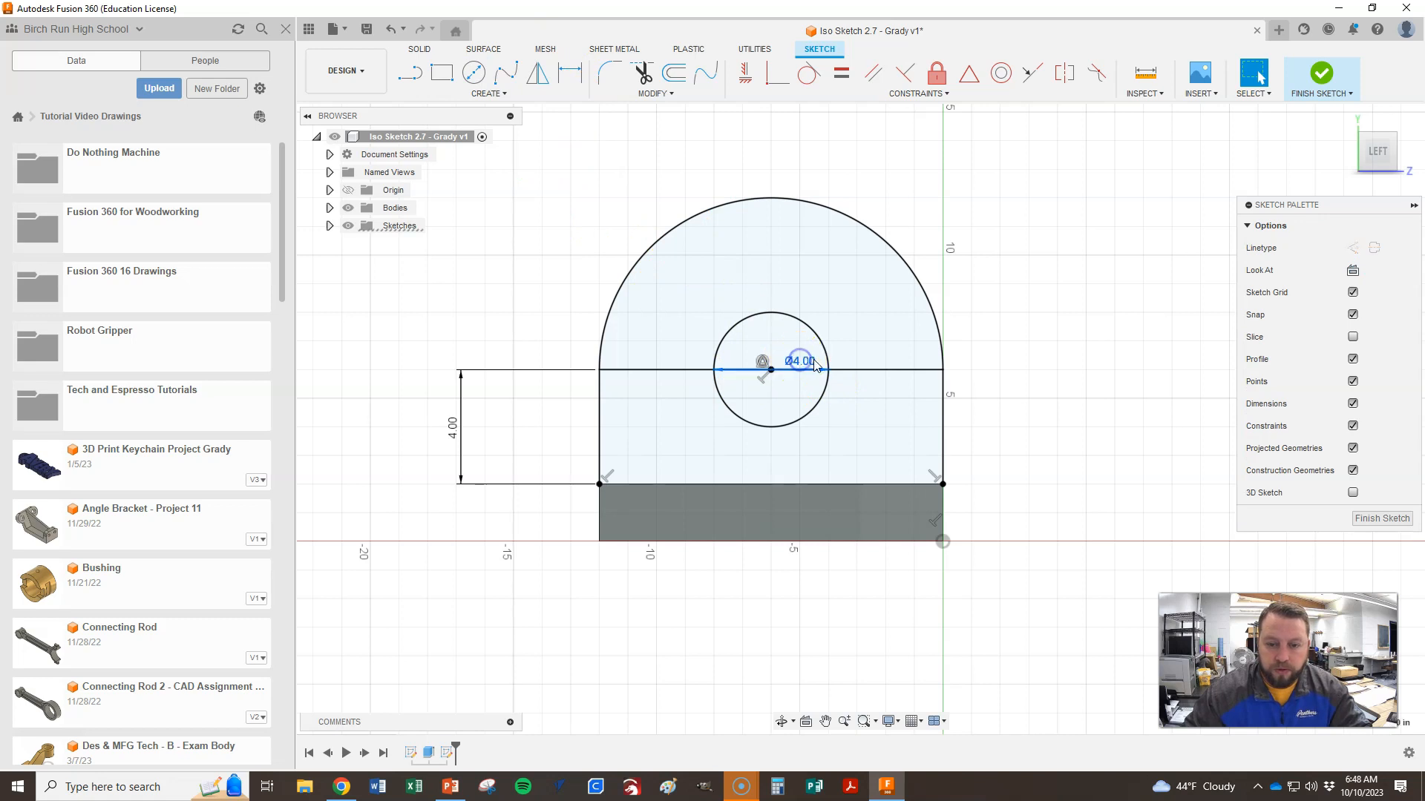
- Reposition the circle's diameter dimension diagonally inside the circle, and move the 4 in height dimension closer to the profile
{"action": "left_click_drag", "start_coordinate": [809, 361], "coordinate": [784, 398]}
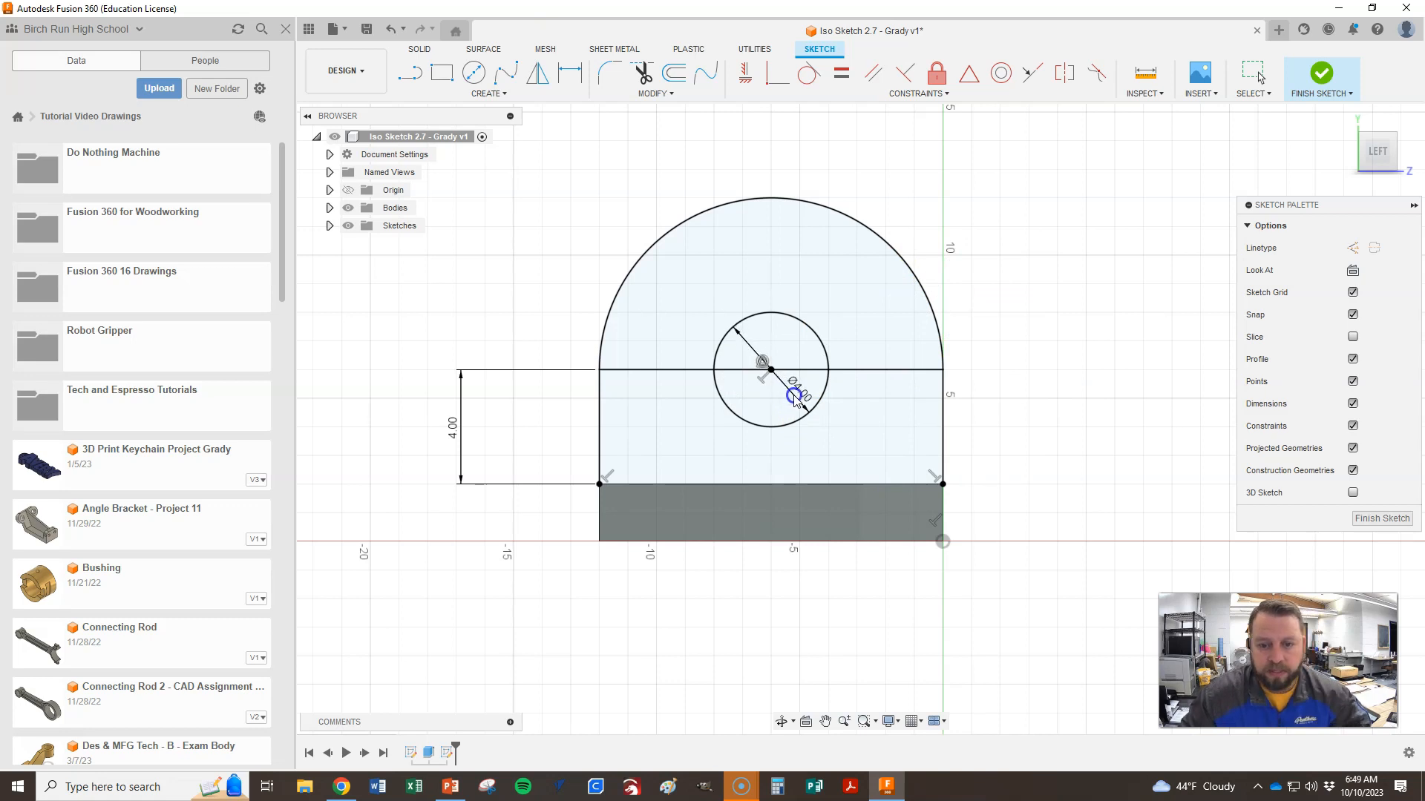
{"action": "left_click_drag", "start_coordinate": [794, 398], "coordinate": [794, 396]}
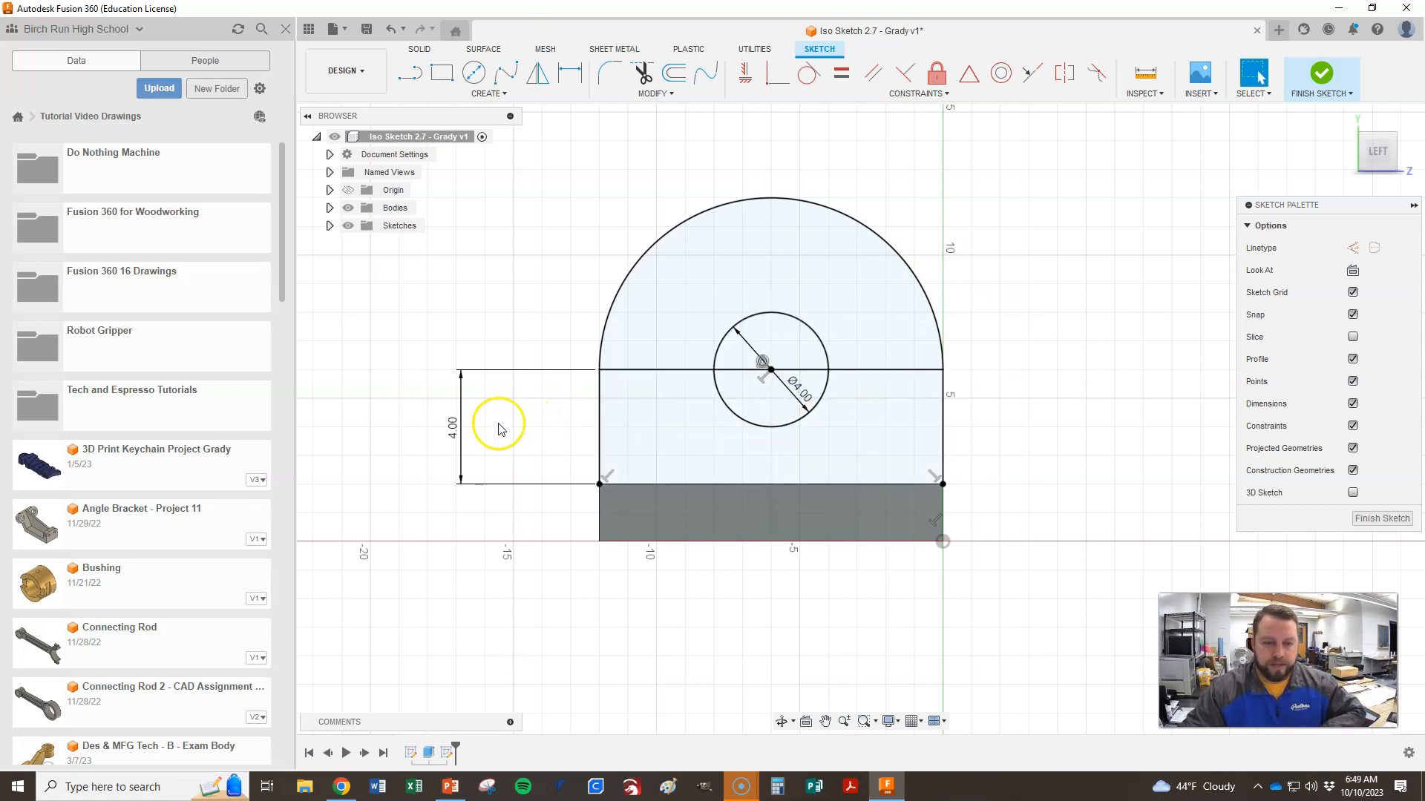
{"action": "mouse_move", "coordinate": [461, 428]}
{"action": "left_mouse_down"}
{"action": "mouse_move", "coordinate": [547, 424]}
{"action": "mouse_move", "coordinate": [511, 419]}
{"action": "left_mouse_up"}
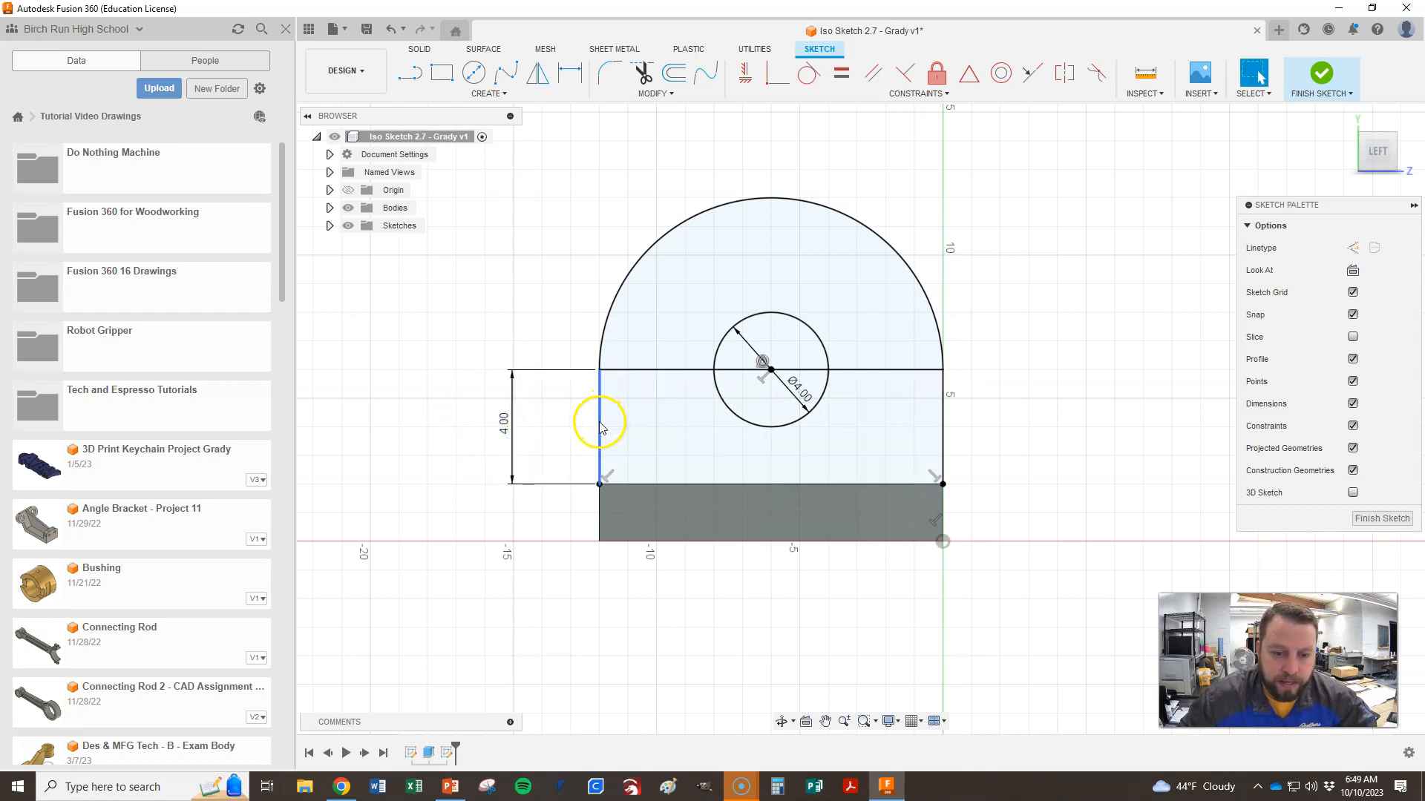
{"action": "left_click", "coordinate": [614, 437]}
{"action": "left_click", "coordinate": [492, 413]}
{"action": "left_click_drag", "start_coordinate": [514, 428], "coordinate": [503, 424]}
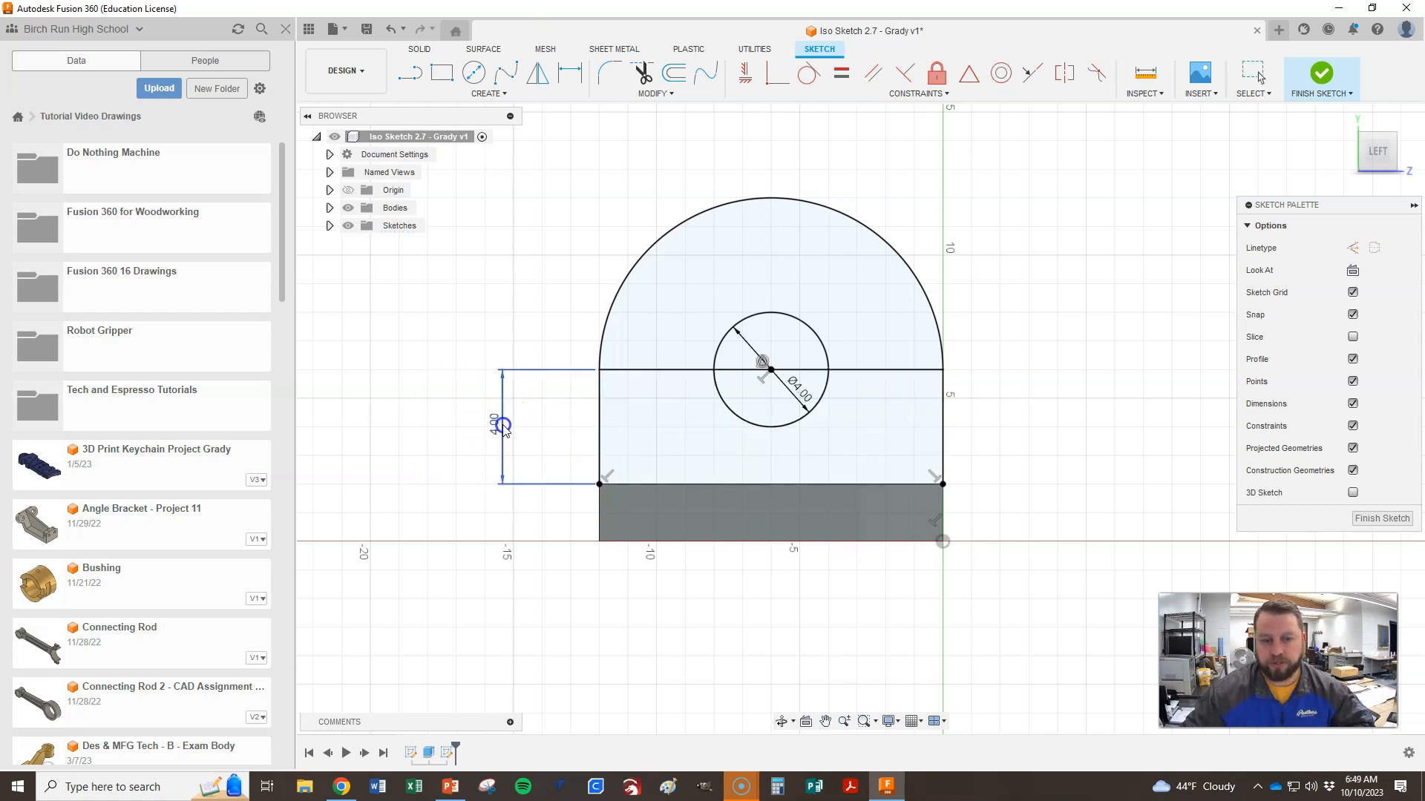
{"action": "left_click", "coordinate": [458, 287]}
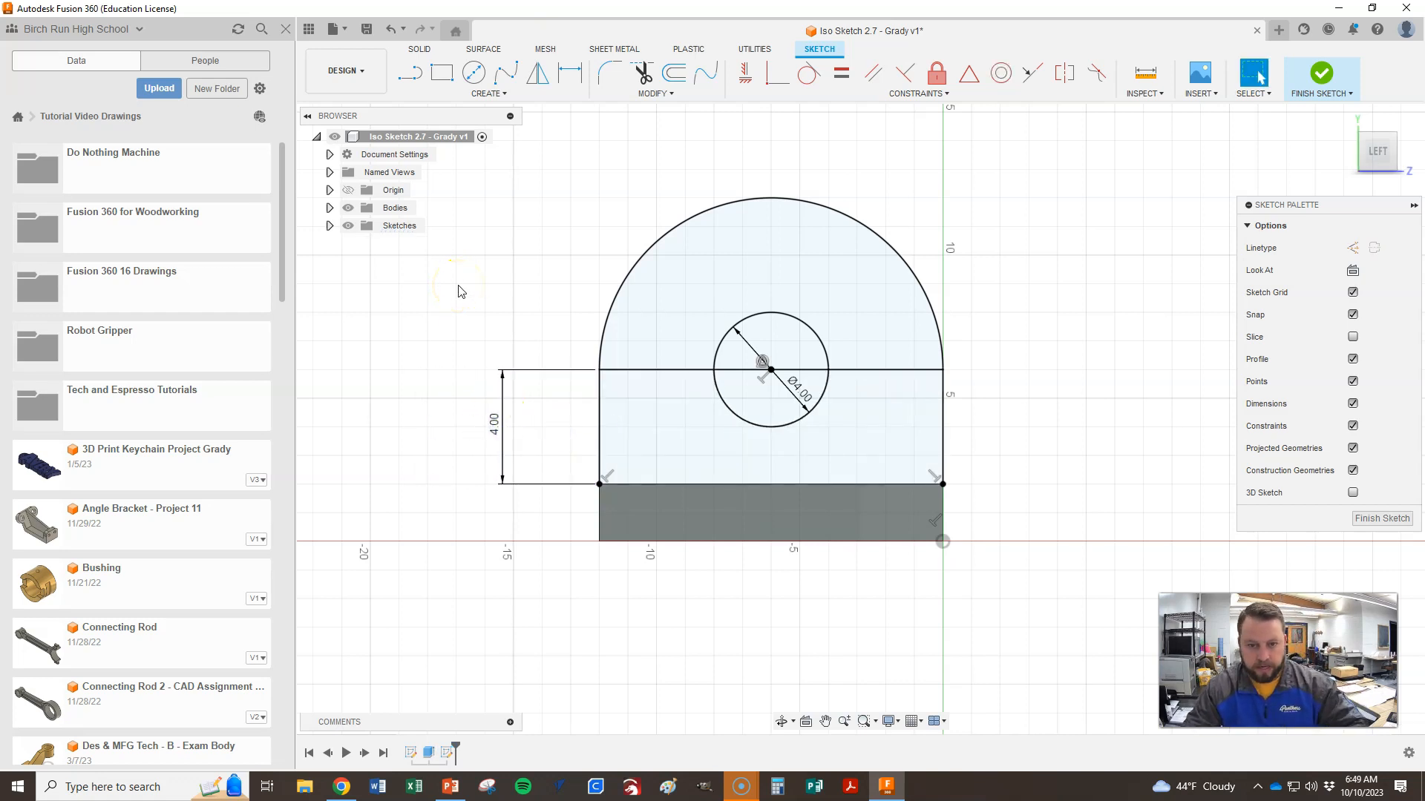
- Recheck the Figure 2.7 drawing in Chrome, finish the upright's profile sketch in Fusion 360, and show the home view
{"action": "key", "text": "alt+Tab"}
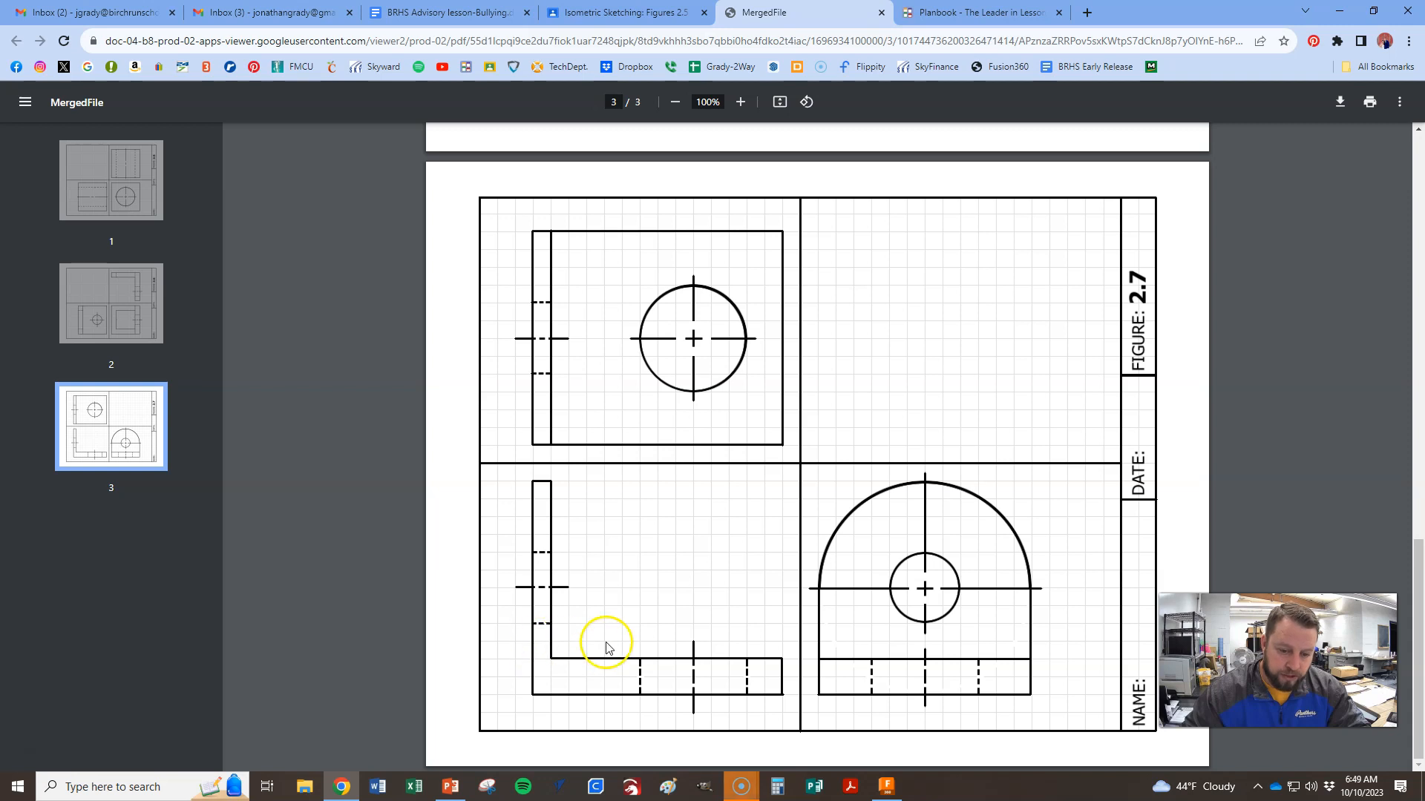
{"action": "key", "text": "alt+Tab"}
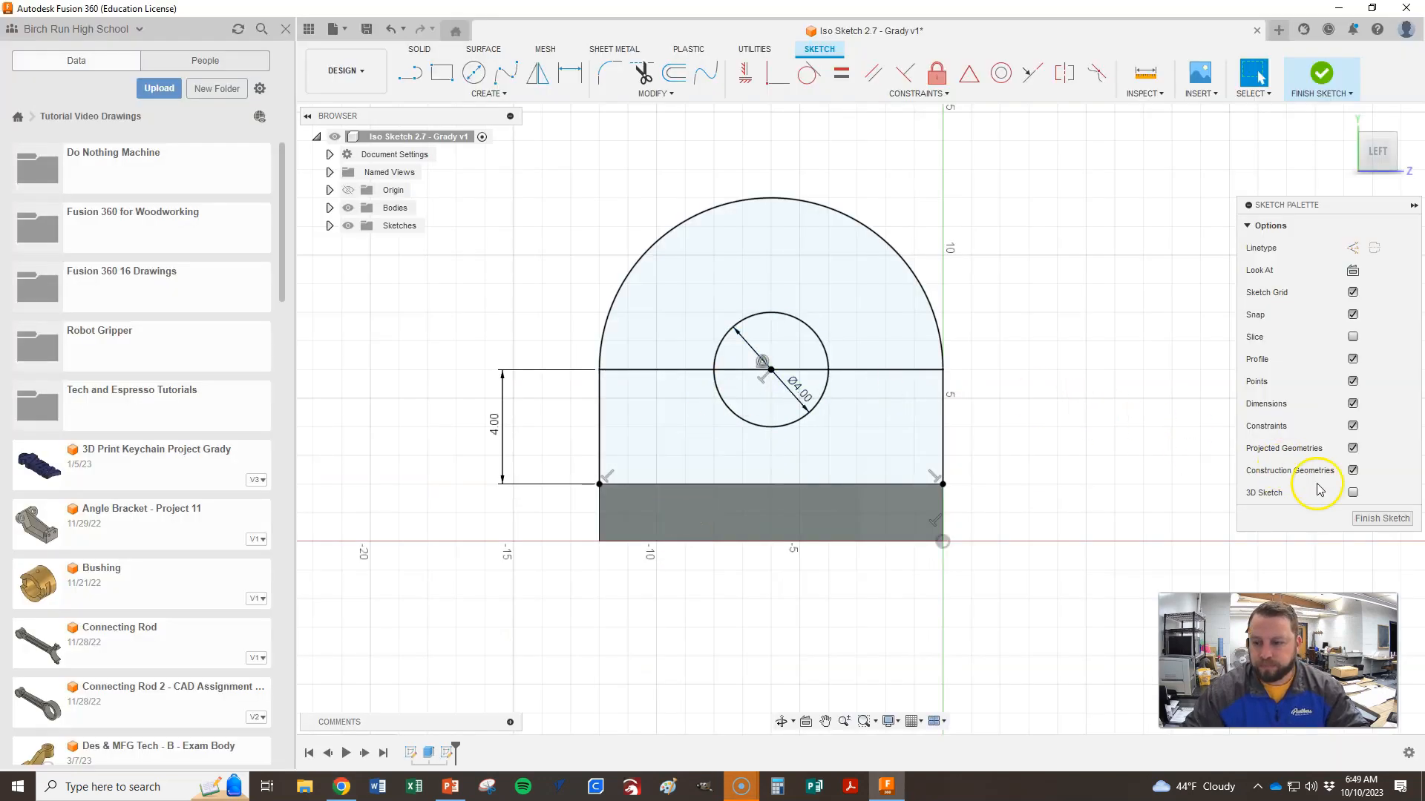
{"action": "left_click", "coordinate": [1380, 519]}
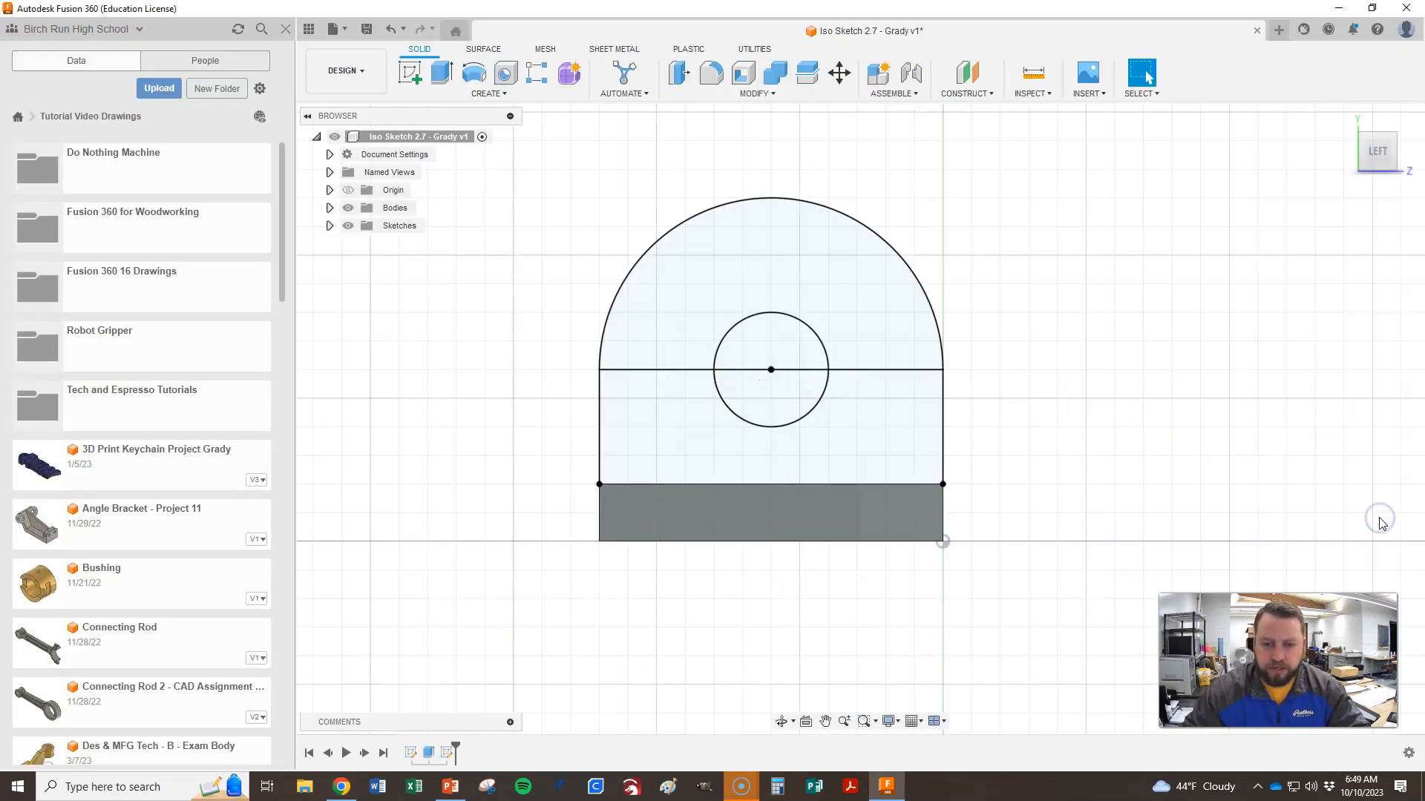
{"action": "left_click", "coordinate": [1344, 119]}
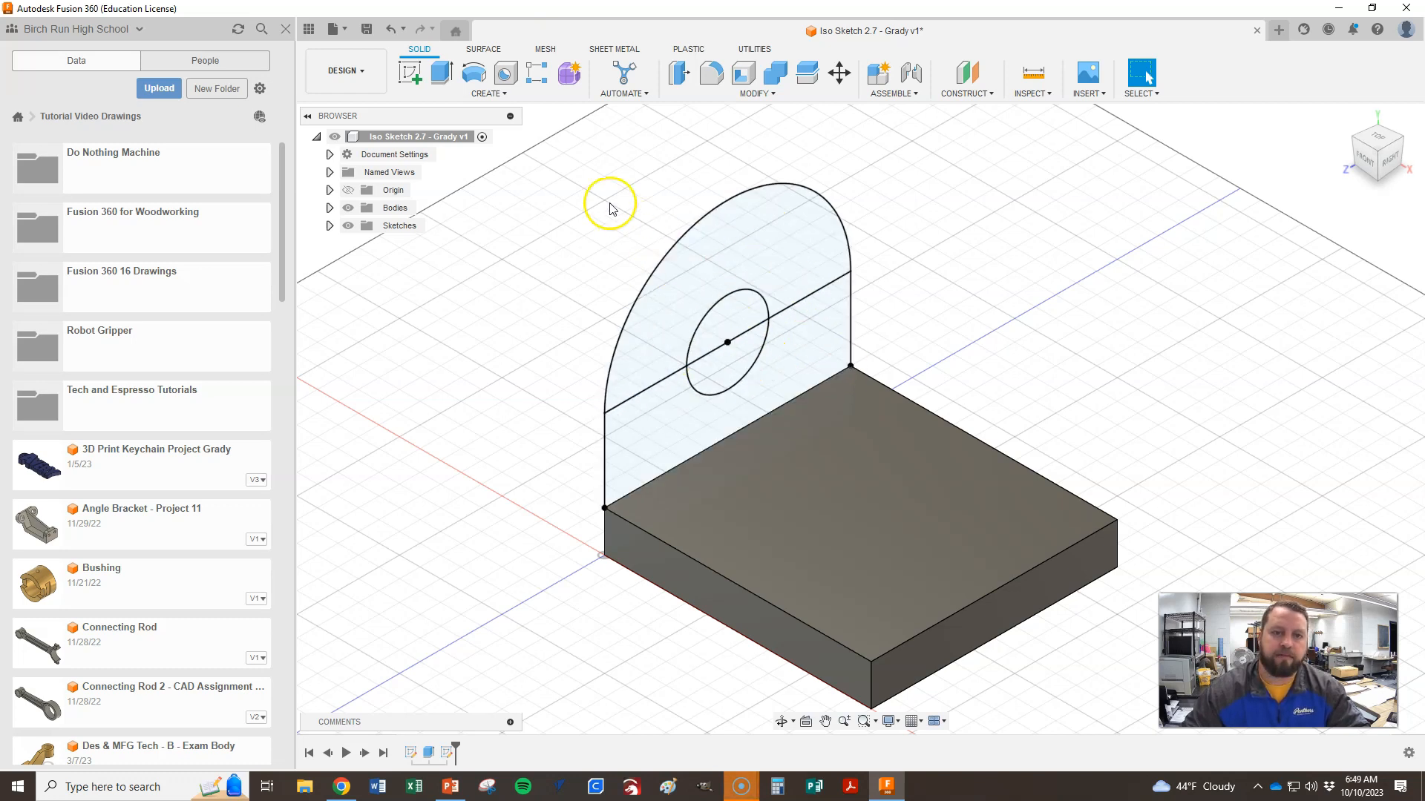
- Extrude the upright's two profile regions around the hole by -1 in as a join, checking the thickness in the Figure 2.7 drawing in Chrome
{"action": "left_click", "coordinate": [442, 74]}
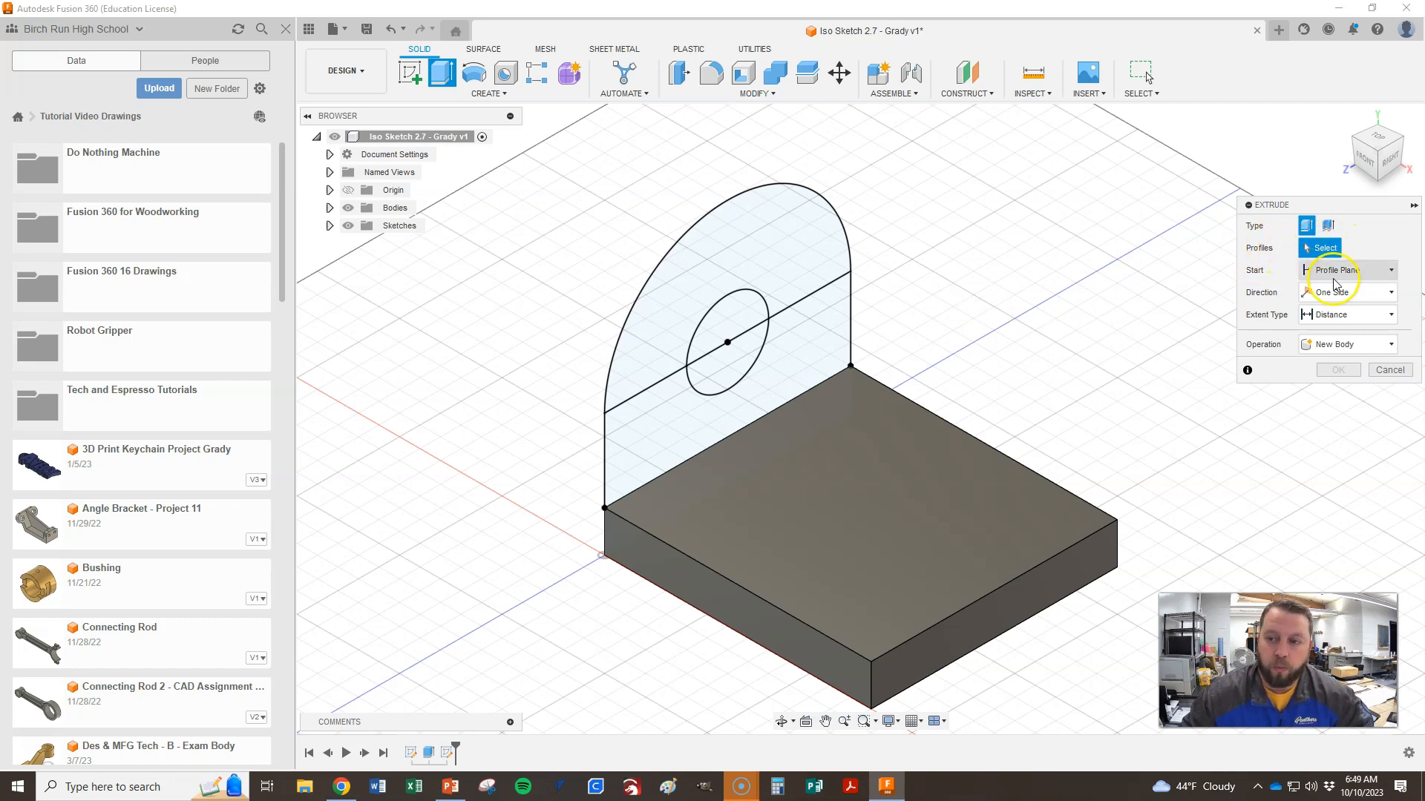
{"action": "left_click", "coordinate": [828, 343]}
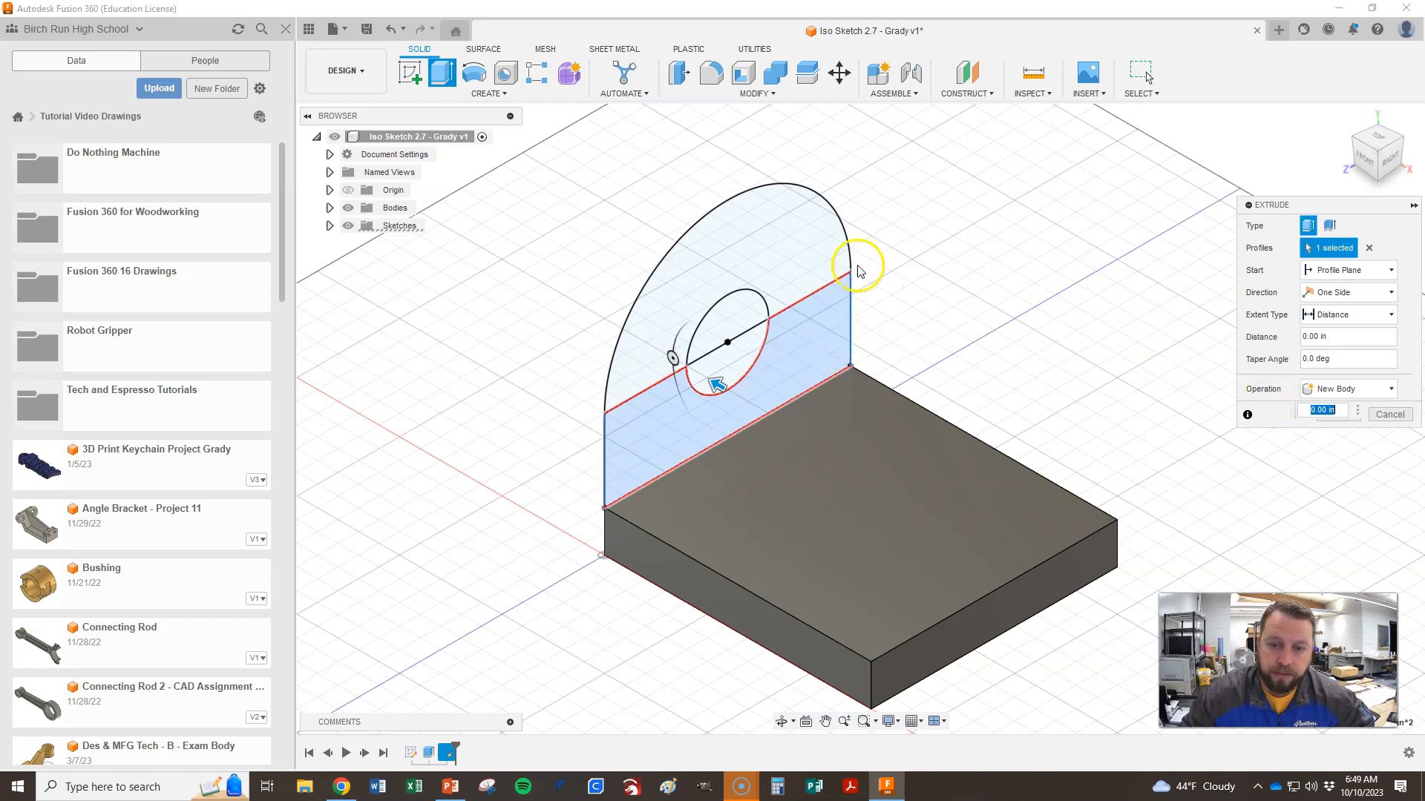
{"action": "left_click", "coordinate": [822, 266]}
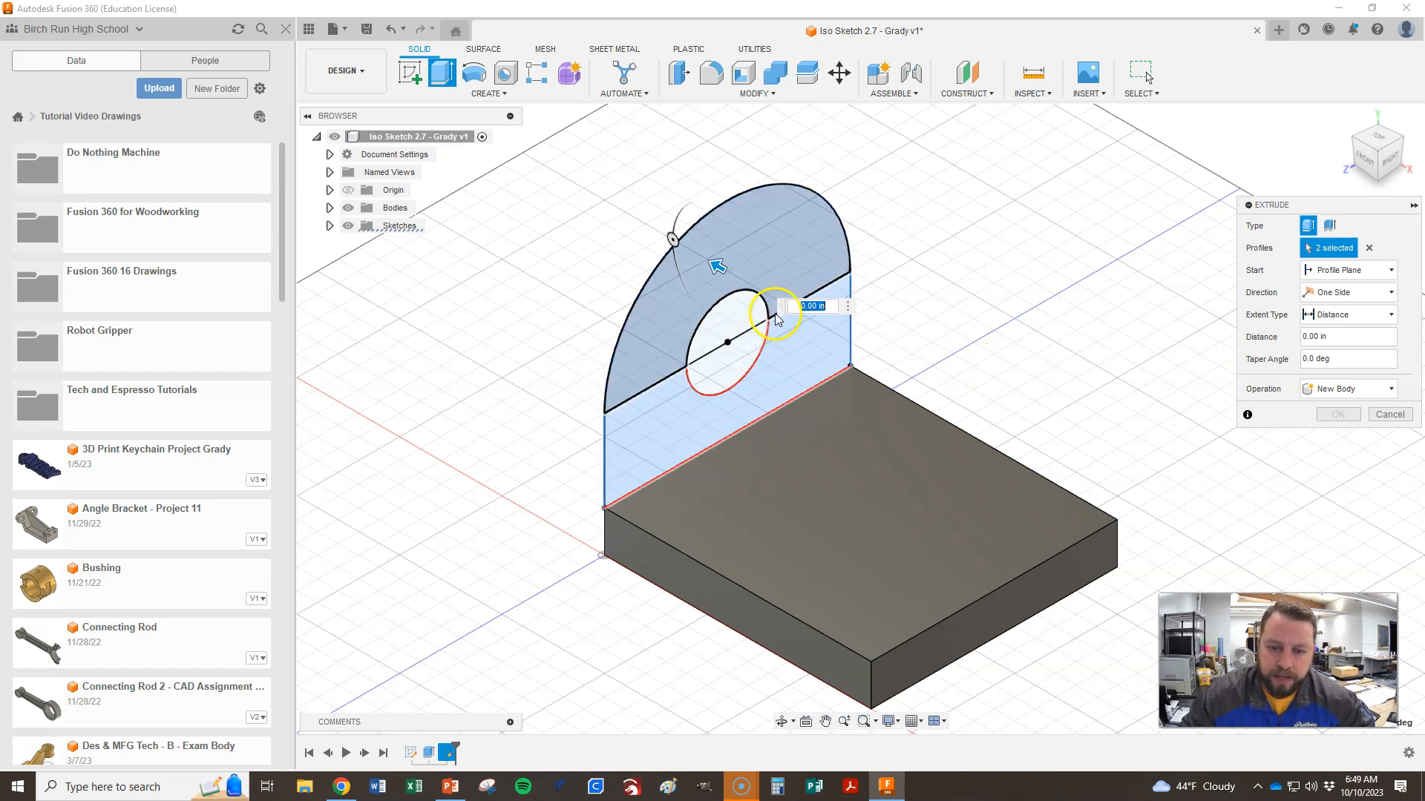
{"action": "left_click_drag", "start_coordinate": [709, 266], "coordinate": [763, 301]}
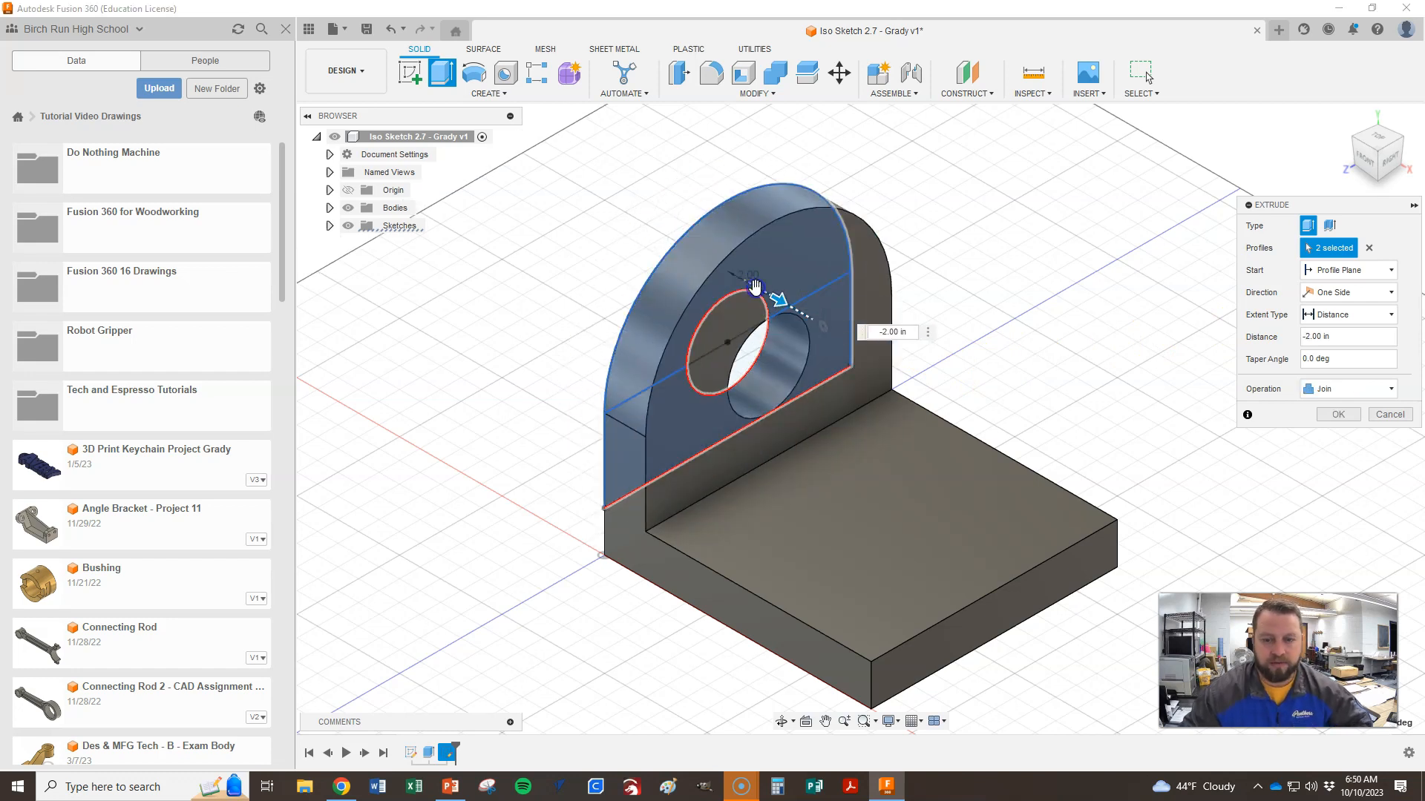
{"action": "key", "text": "alt+Tab"}
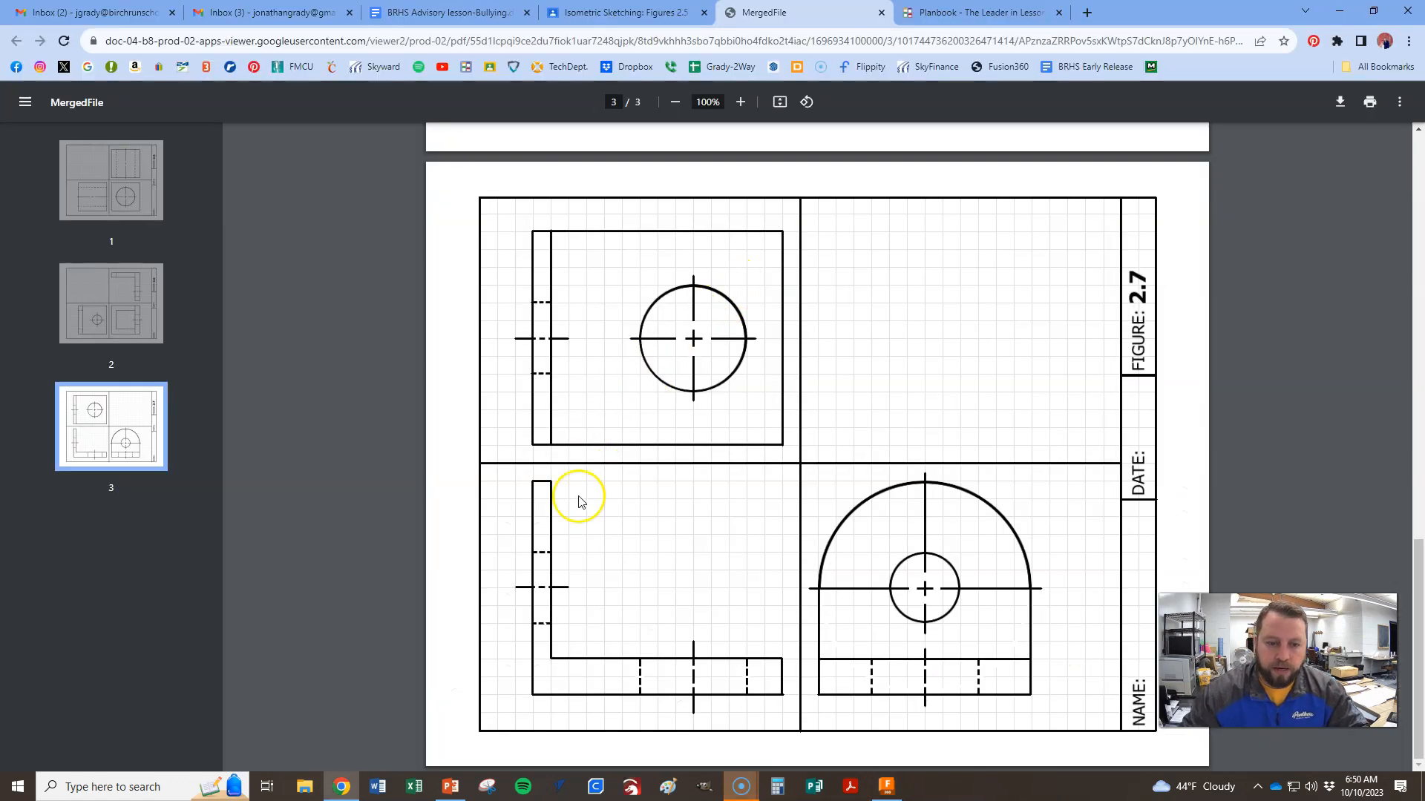
{"action": "key", "text": "alt+Tab"}
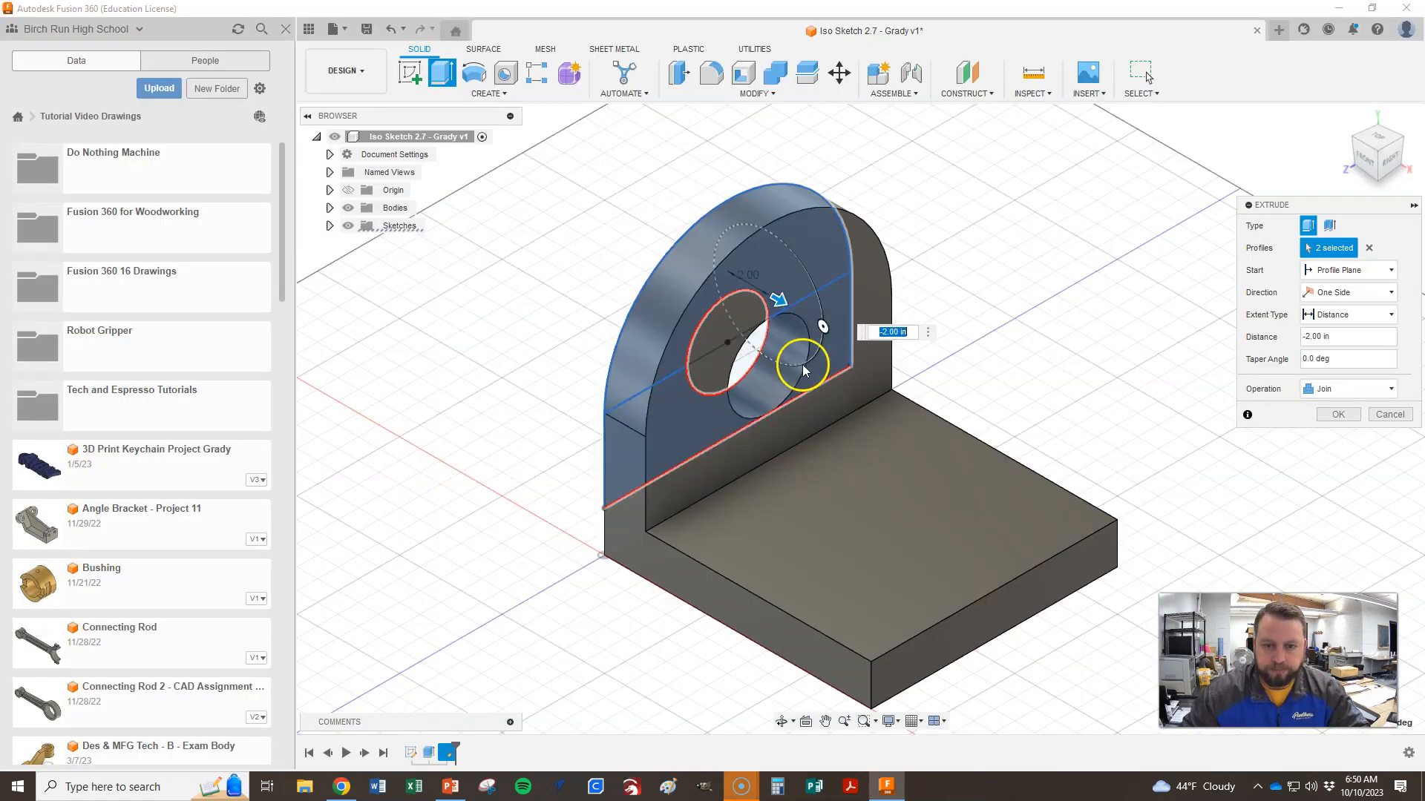
{"action": "key", "text": "BackSpace"}
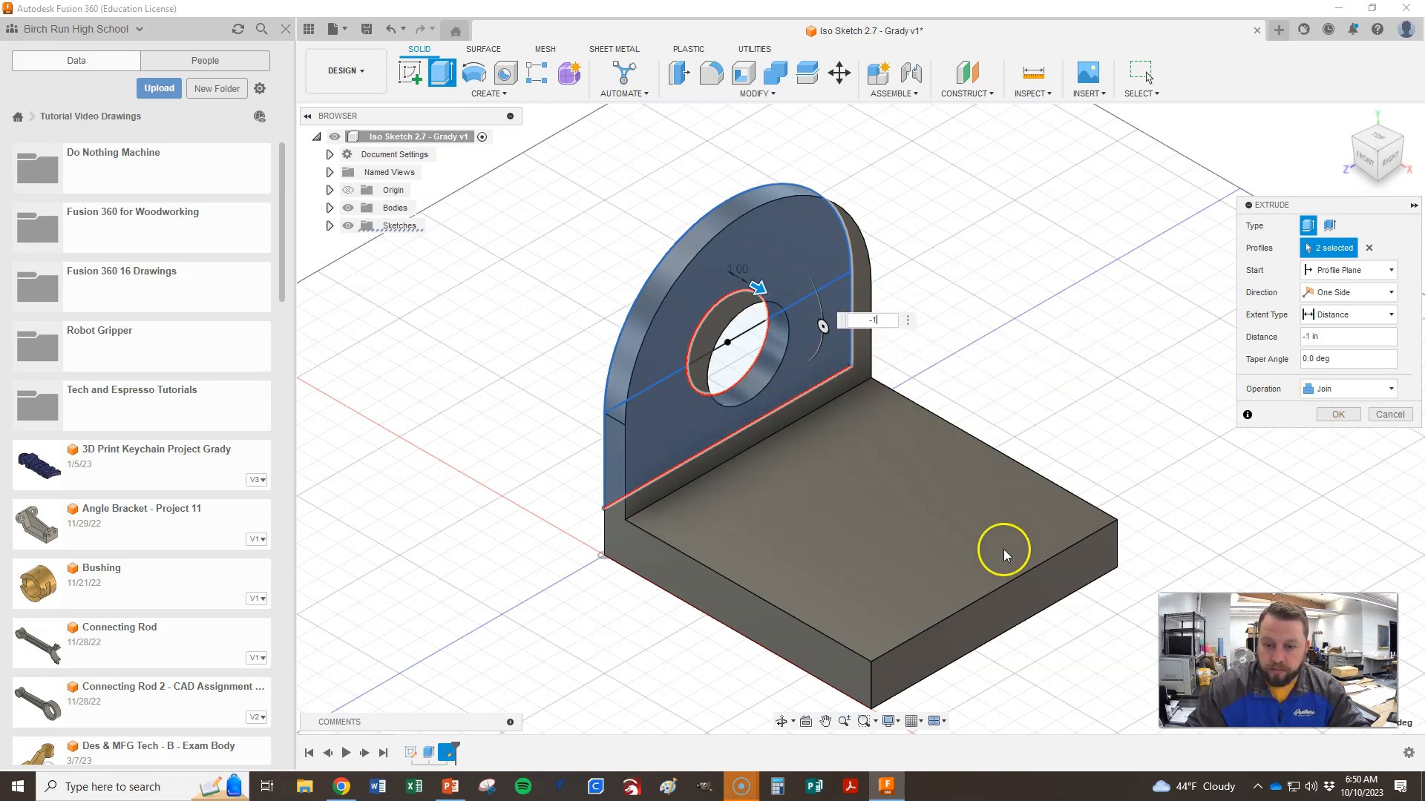
{"action": "left_click", "coordinate": [1342, 413]}
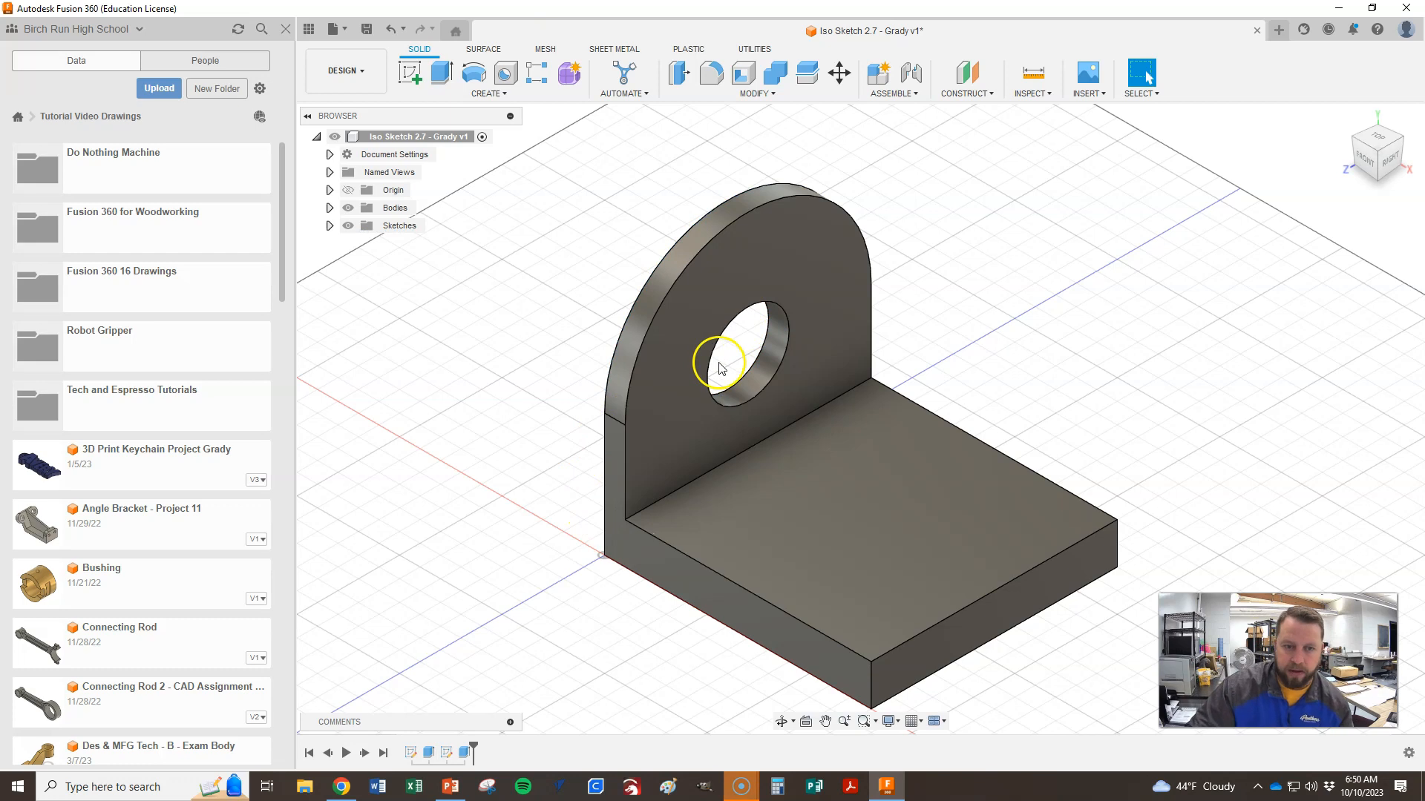
- Check the base hole in the Figure 2.7 drawing in Chrome, and start a sketch in Fusion 360 on the base block's upper face
{"action": "left_click", "coordinate": [329, 226]}
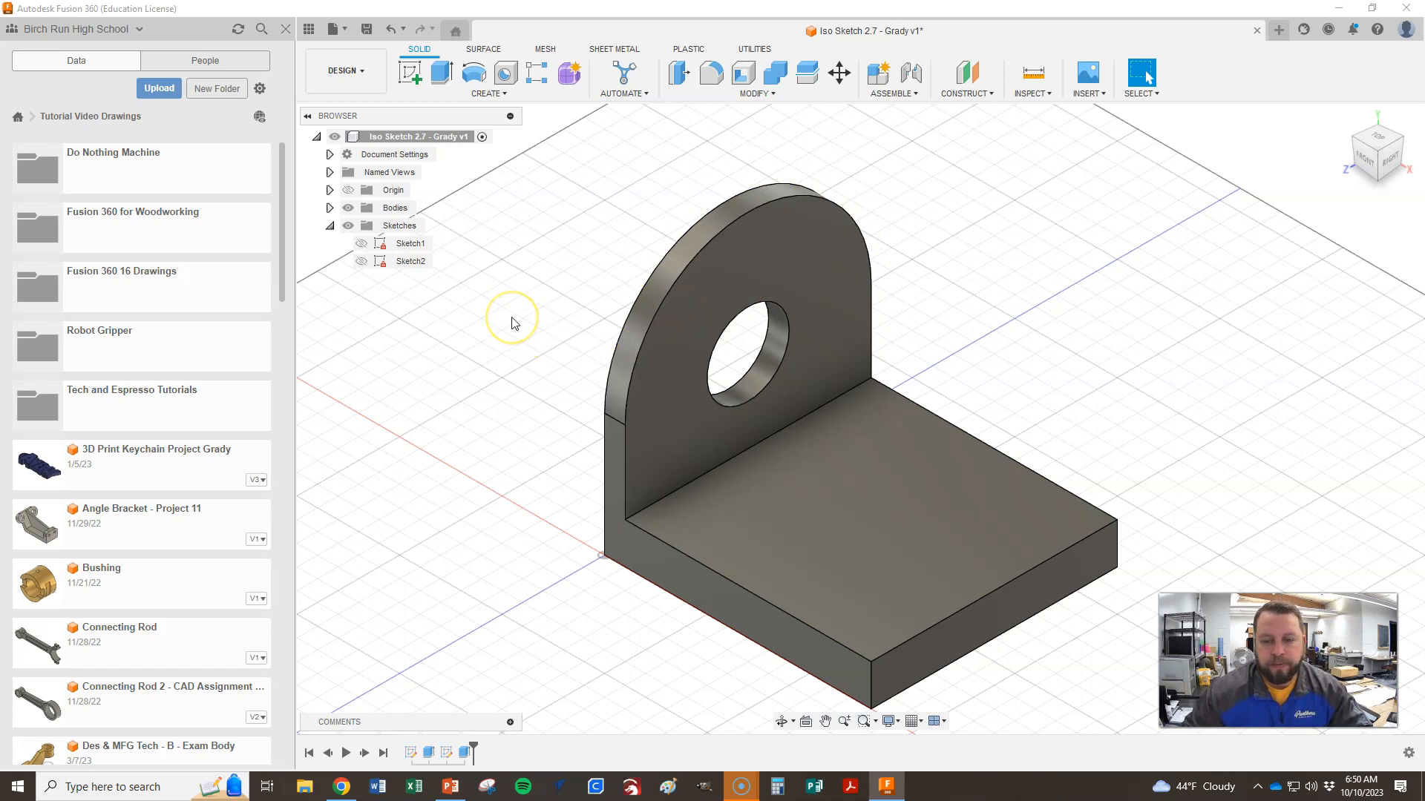
{"action": "key", "text": "alt+Tab"}
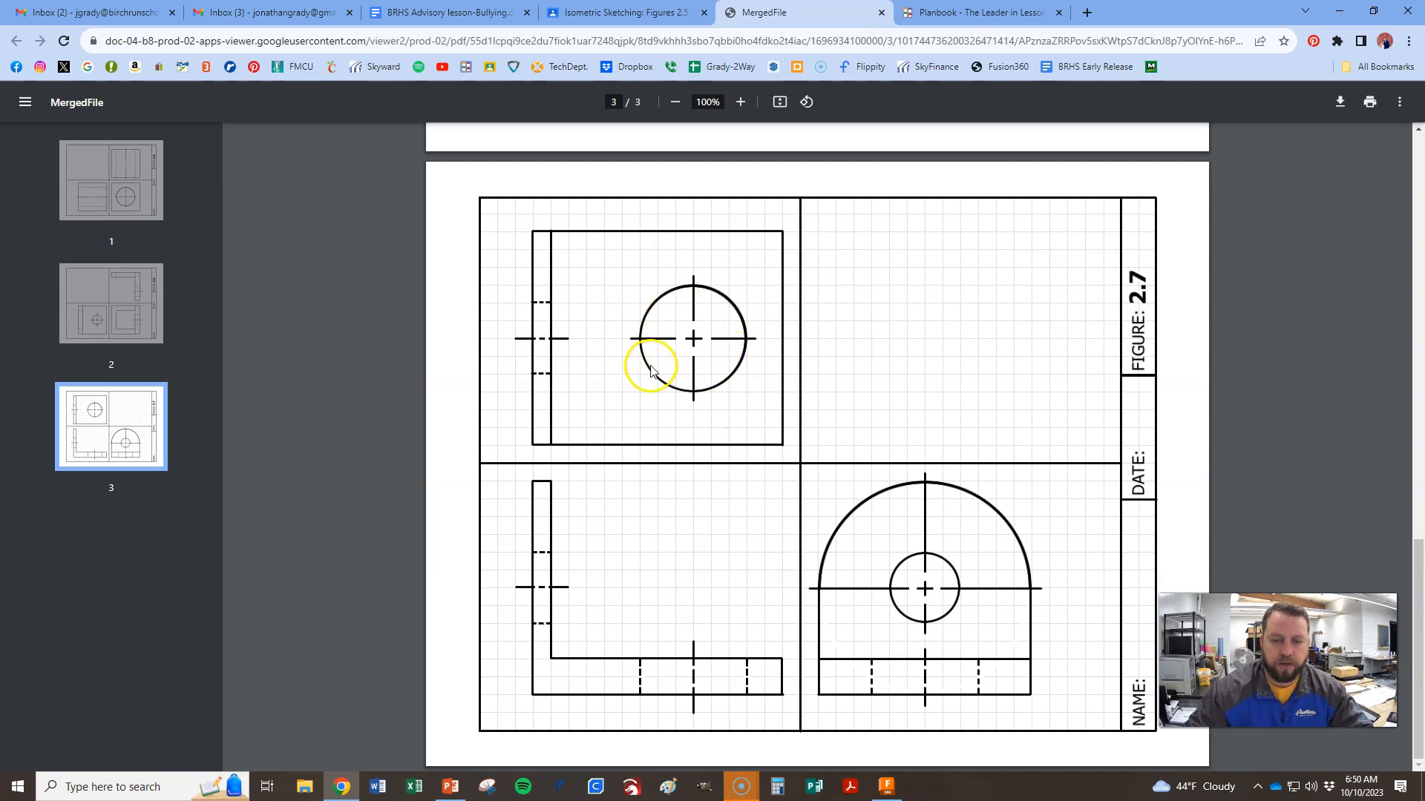
{"action": "key", "text": "alt+Tab"}
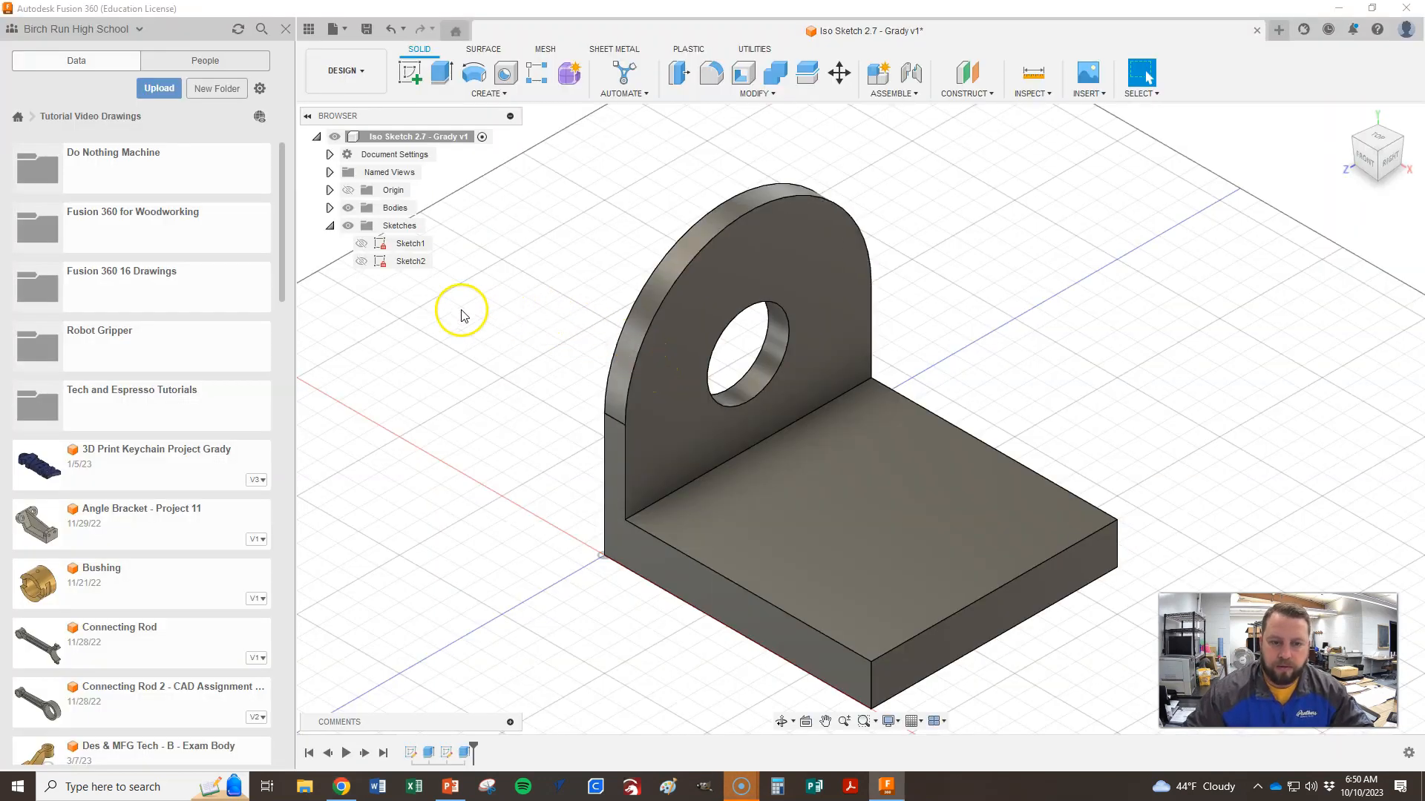
{"action": "left_click", "coordinate": [412, 75]}
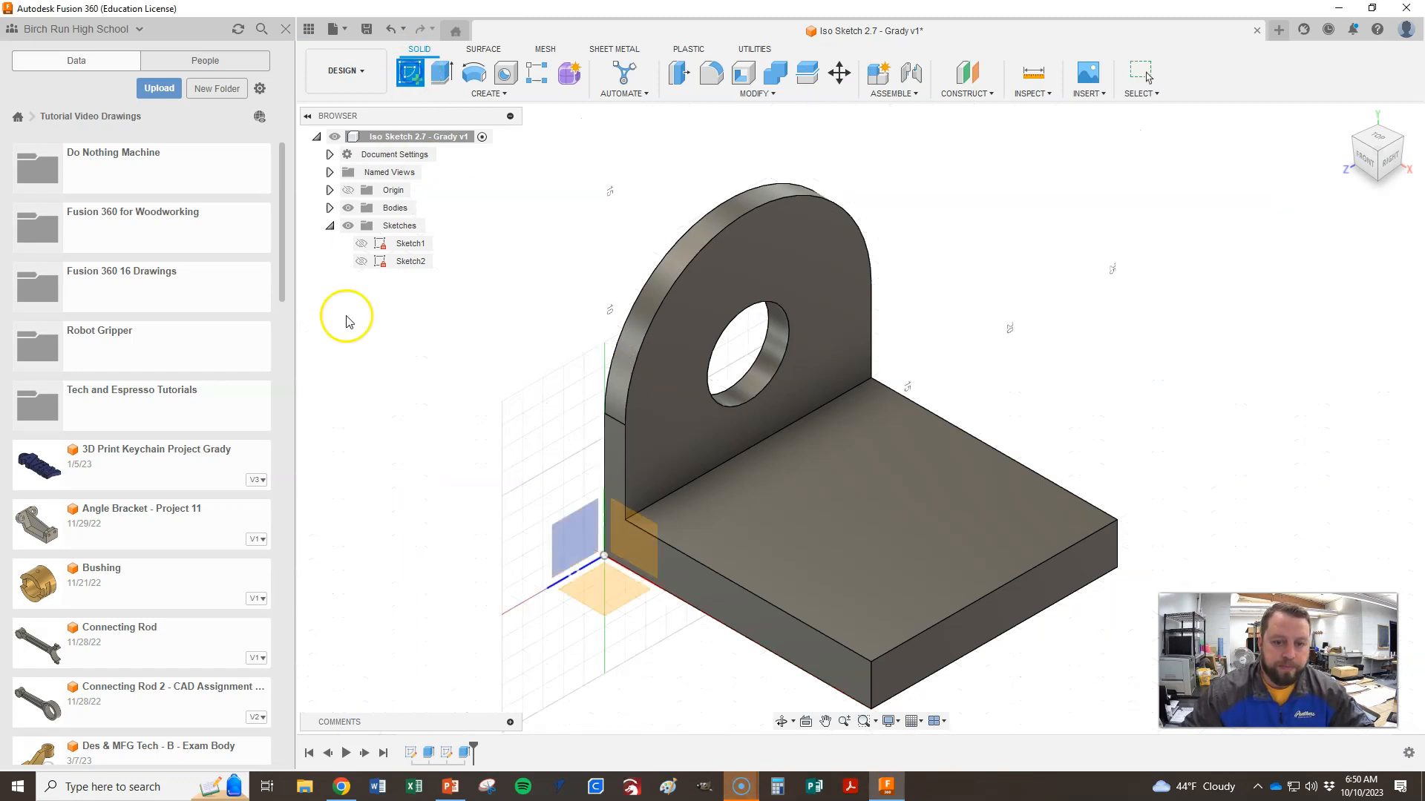
{"action": "left_click", "coordinate": [842, 610]}
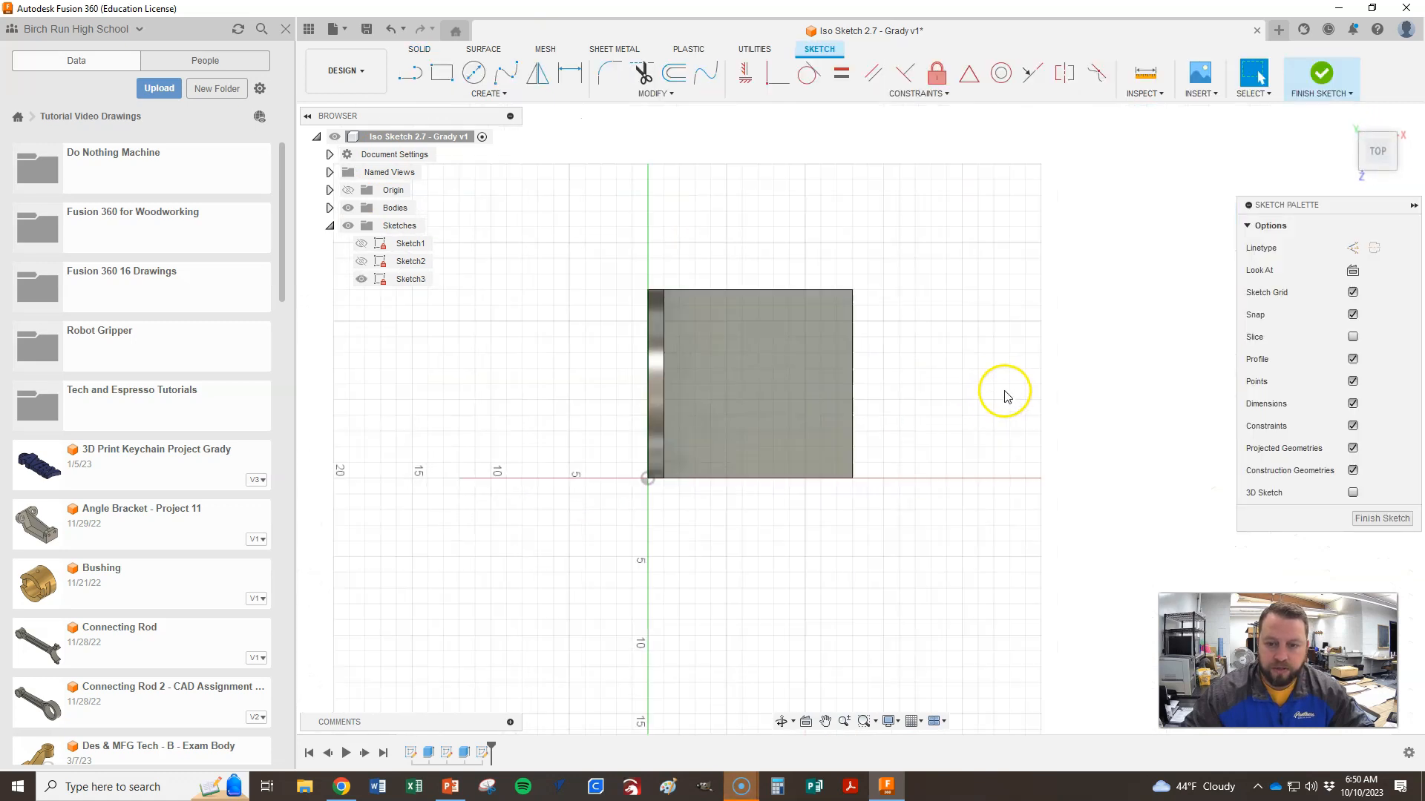
{"action": "key", "text": "alt+Tab"}
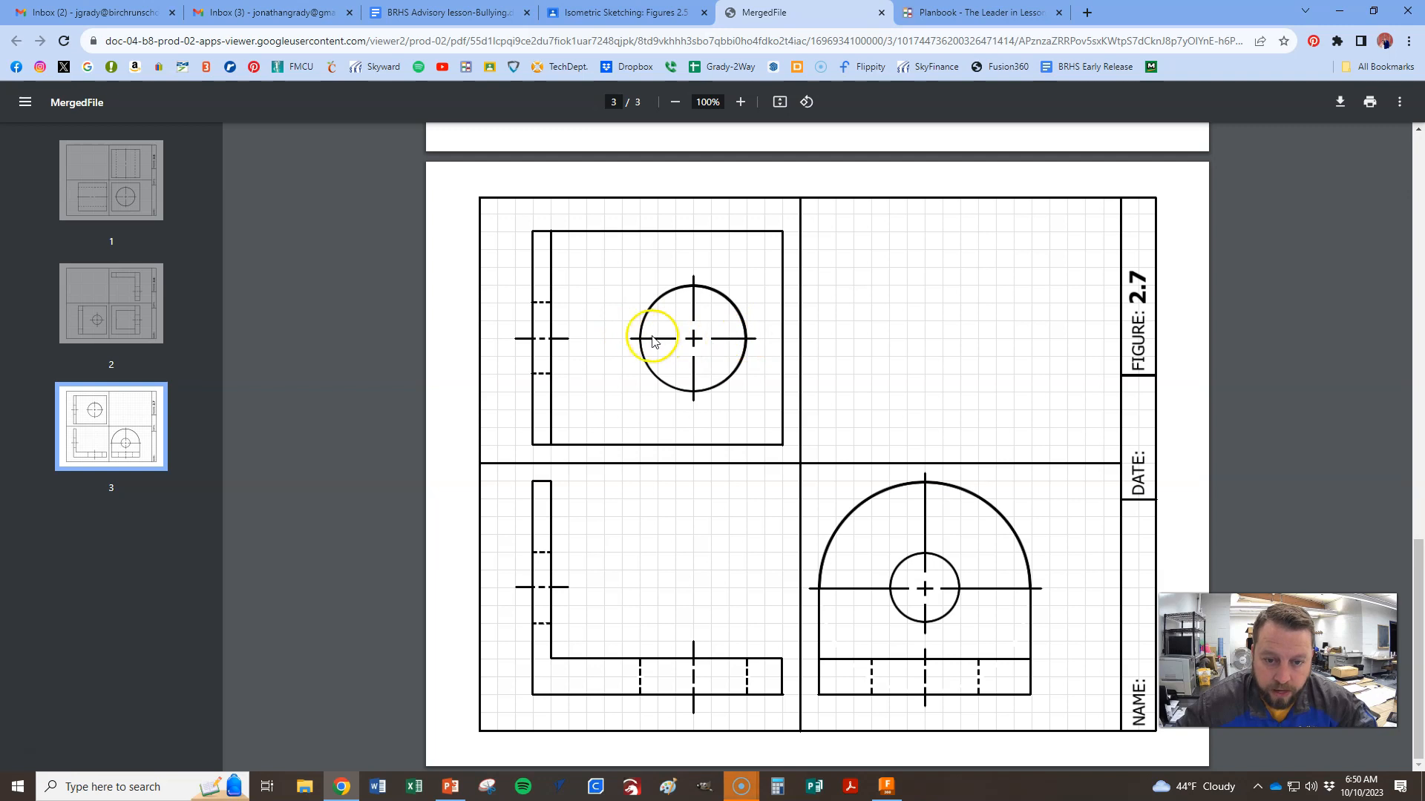
{"action": "key", "text": "alt+Tab"}
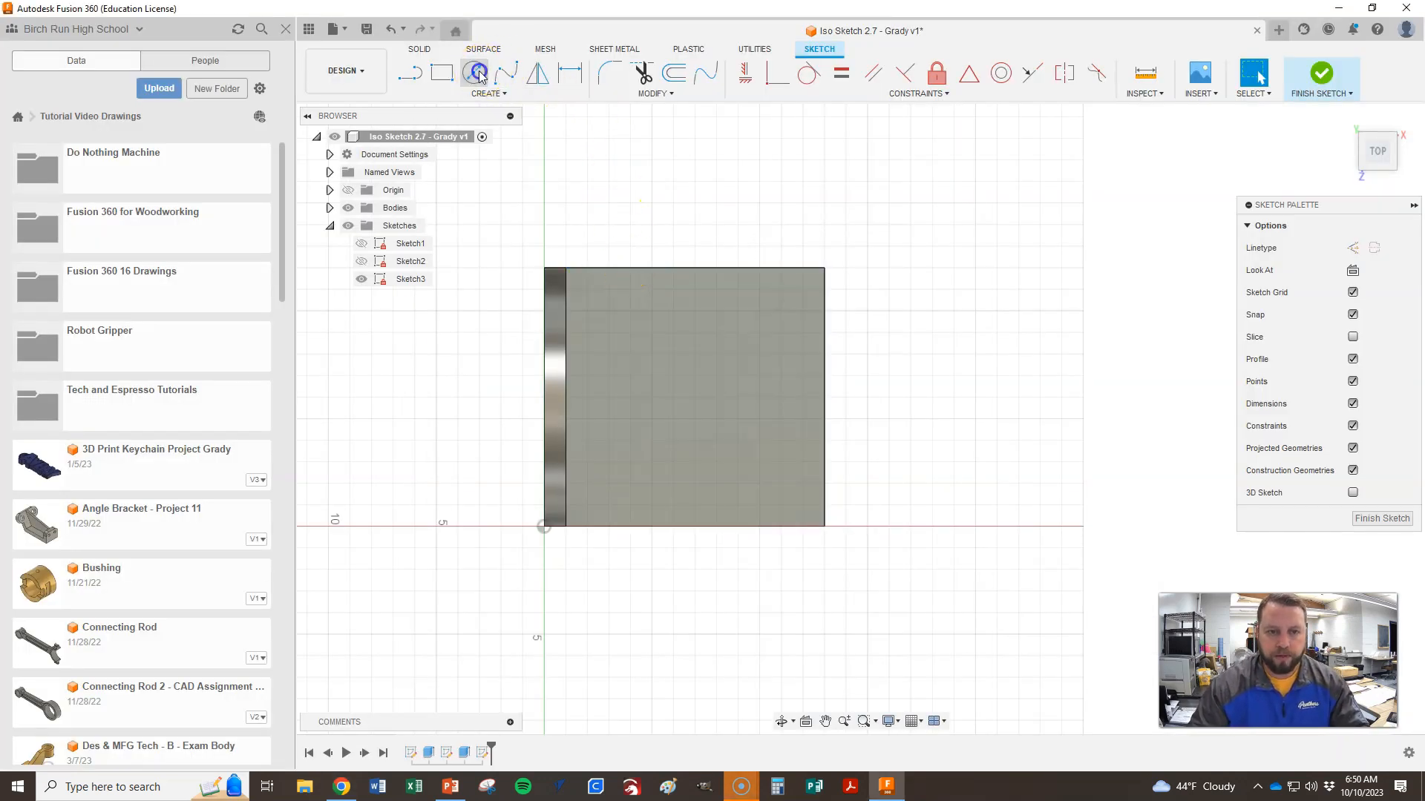
{"action": "left_click", "coordinate": [475, 72]}
{"action": "left_click", "coordinate": [659, 365]}
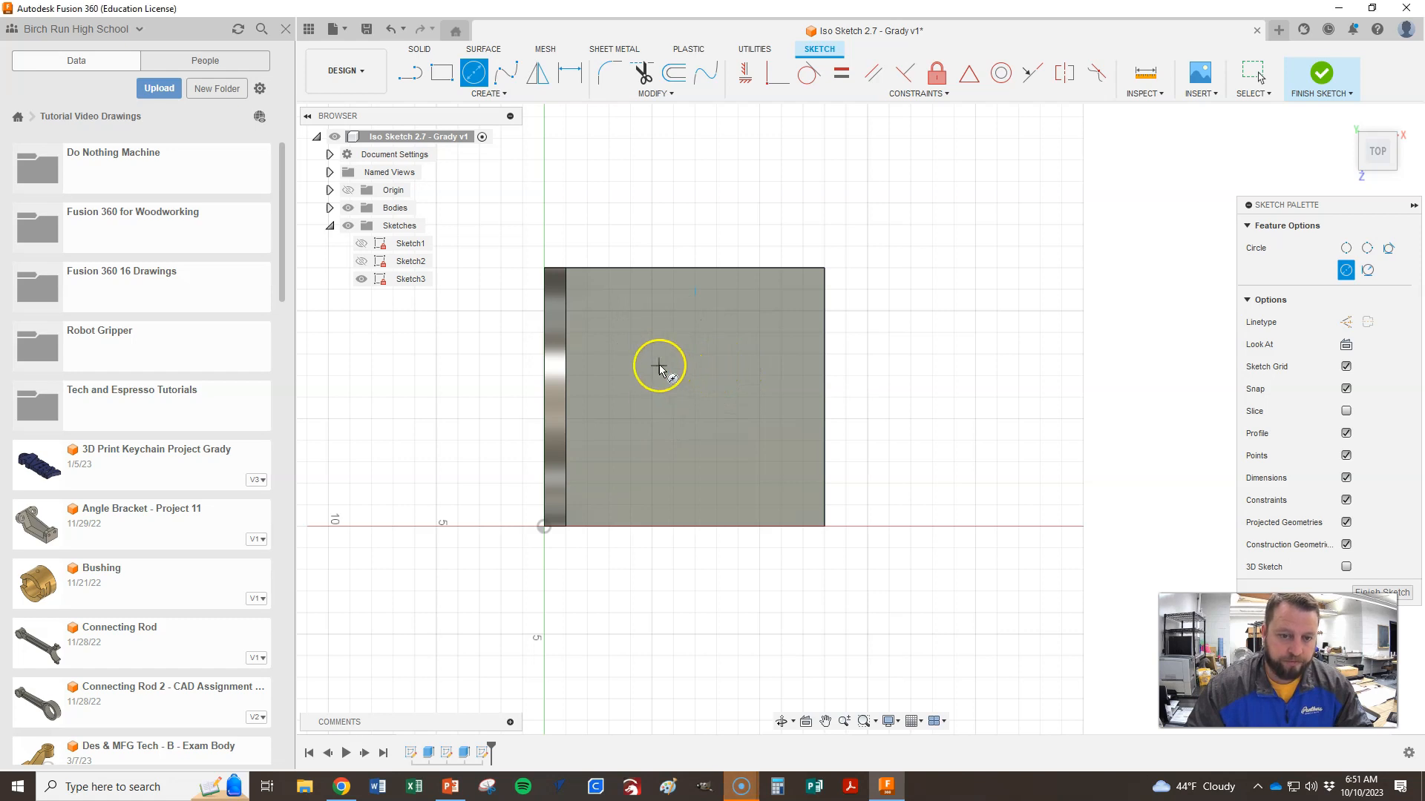
{"action": "key", "text": "Escape"}
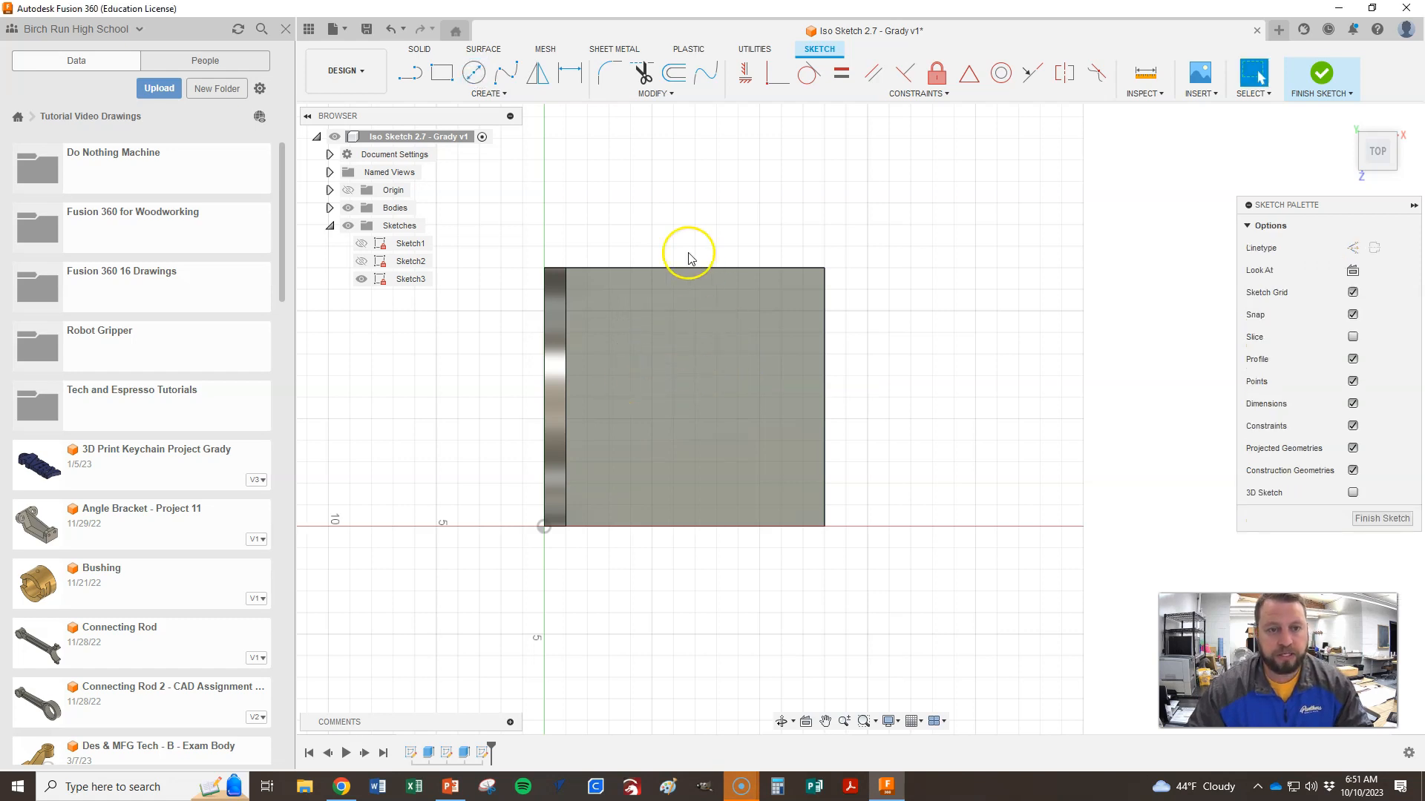
{"action": "left_click", "coordinate": [476, 75]}
{"action": "left_click", "coordinate": [659, 269]}
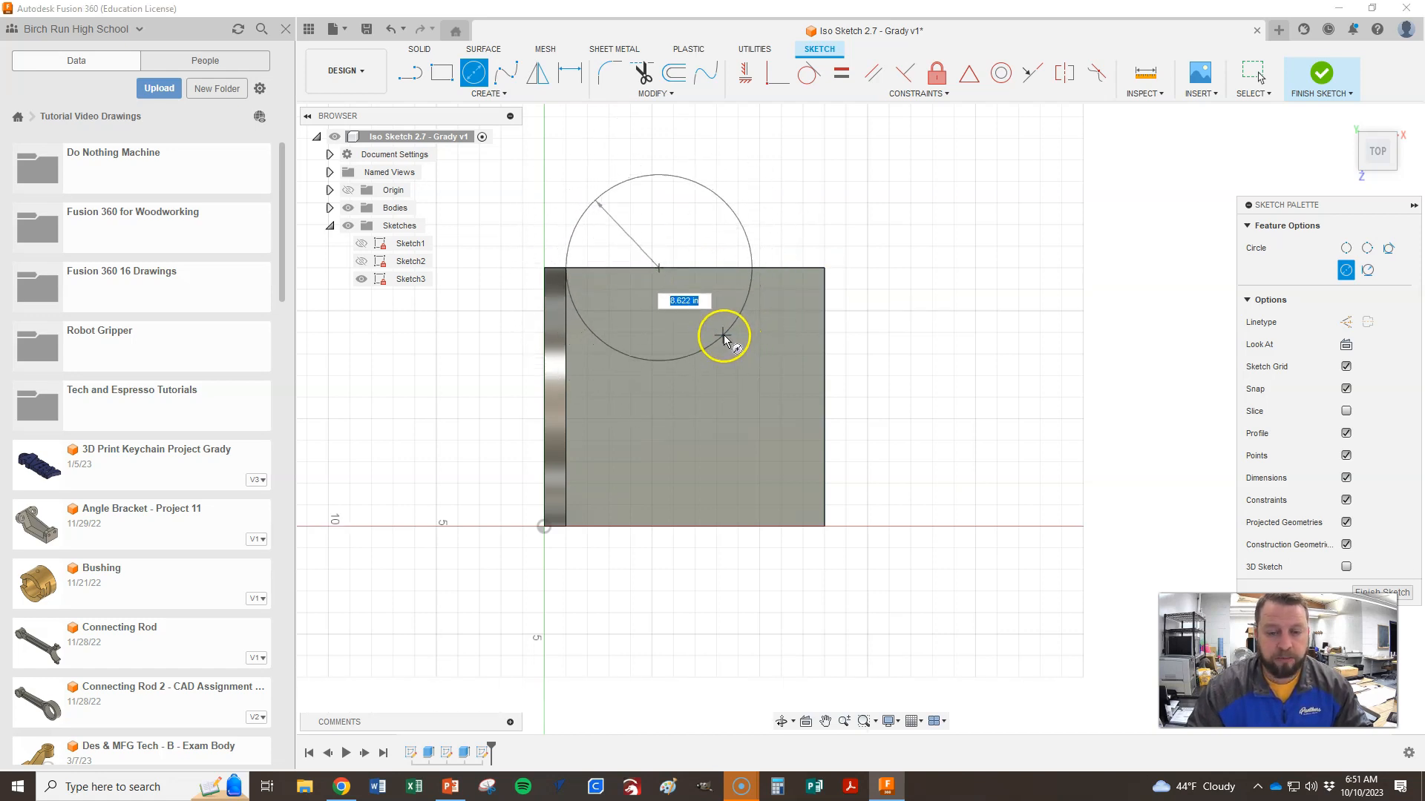
{"action": "key", "text": "Escape"}
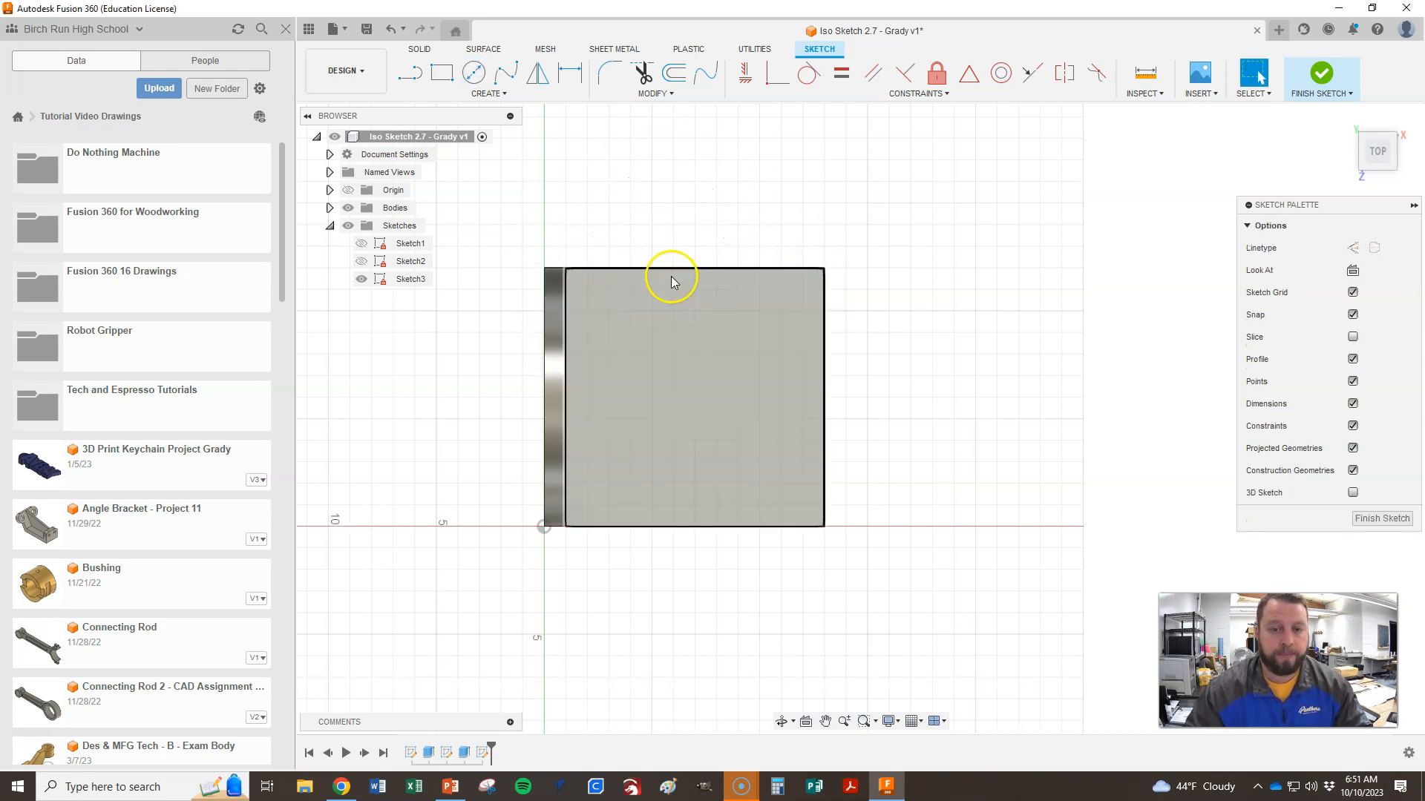
- Sketch a 6 in diameter circle on the base's upper face, placed freely between the upright and the block's center
{"action": "left_click", "coordinate": [474, 73]}
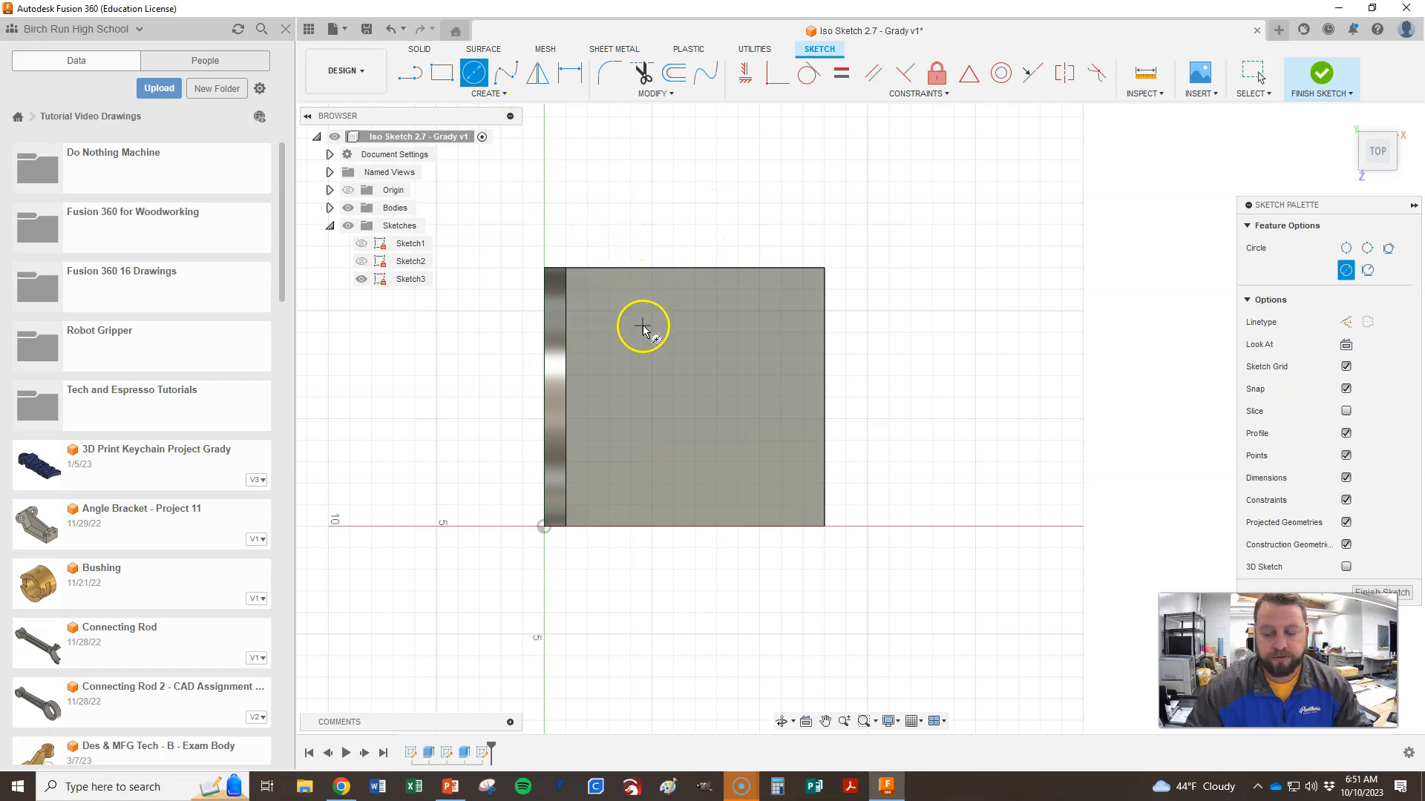
{"action": "left_click", "coordinate": [643, 346]}
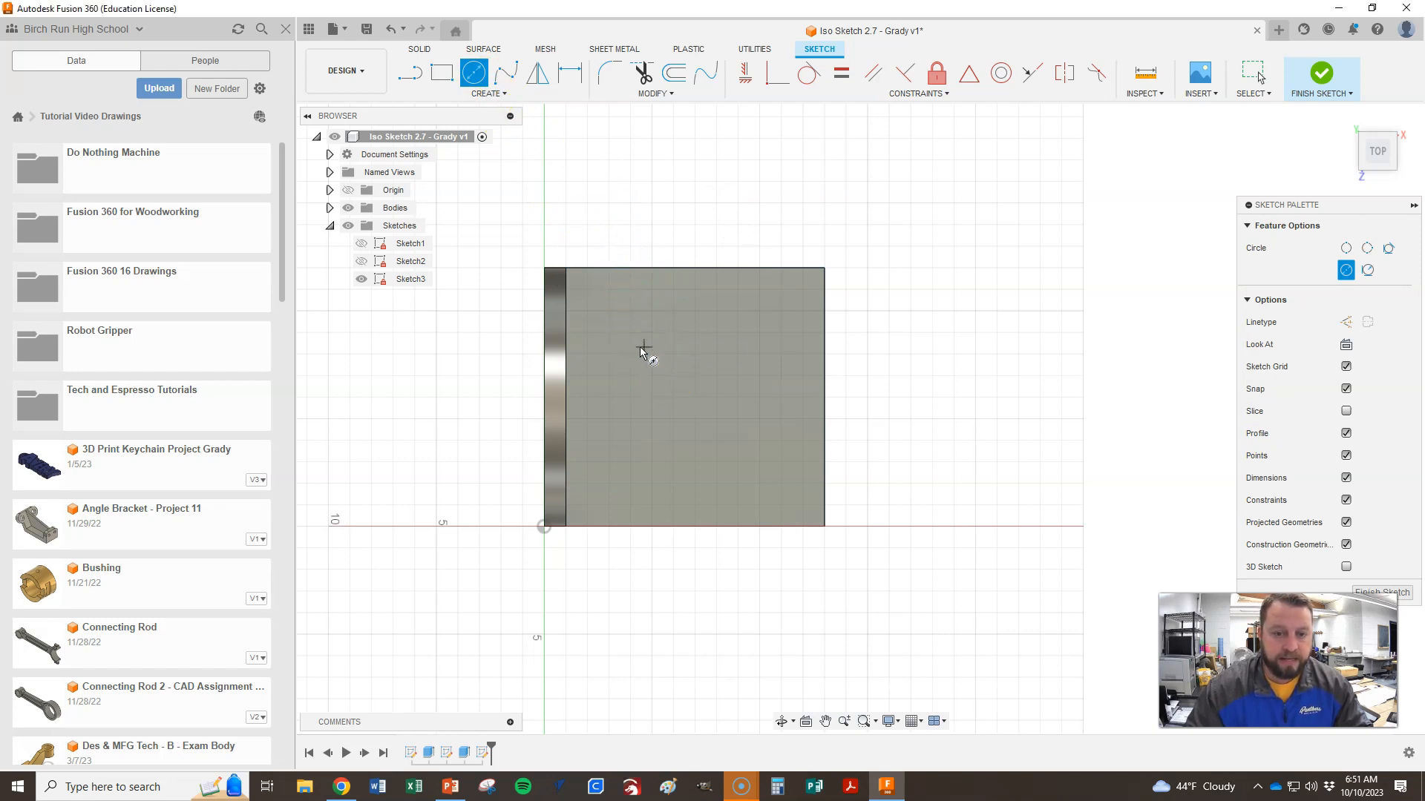
{"action": "type", "text": "6"}
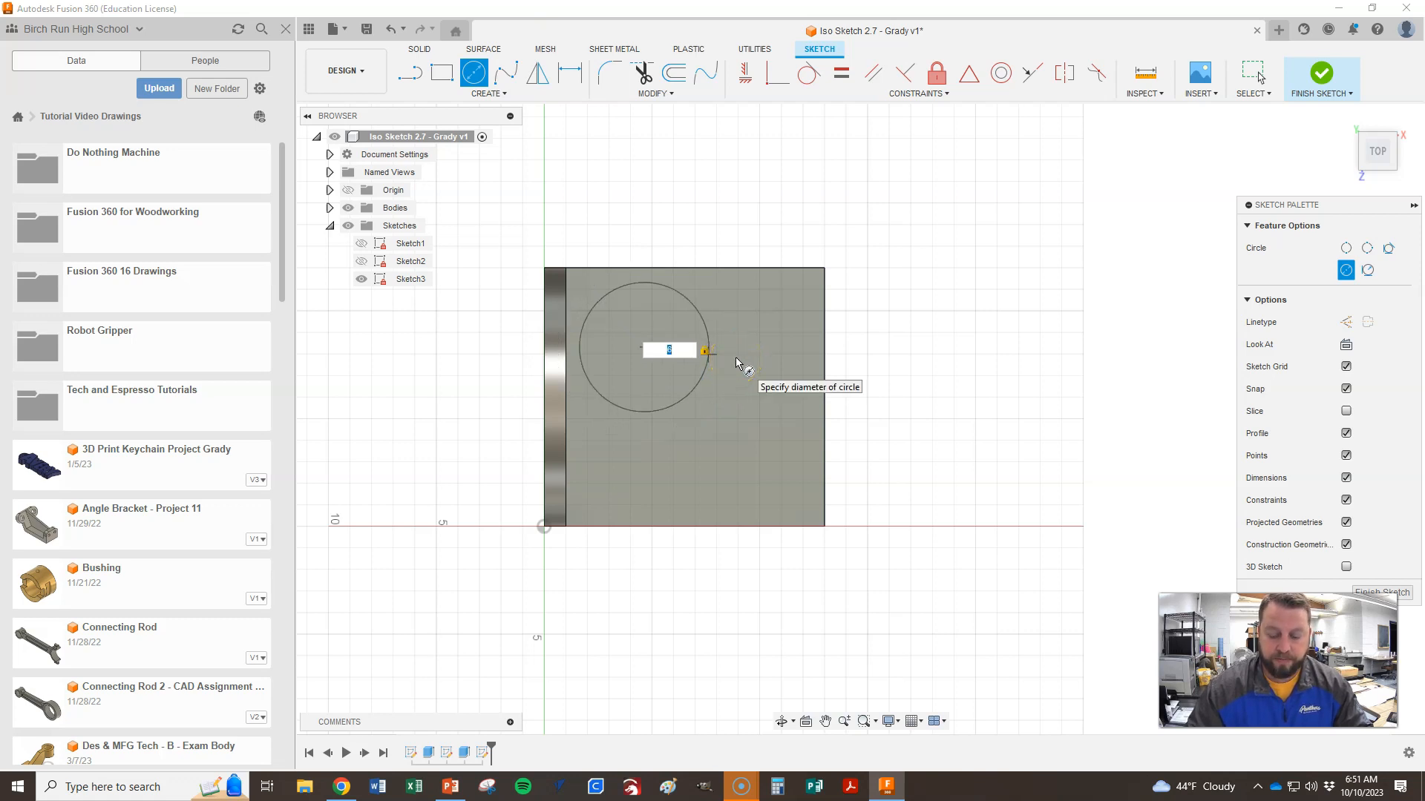
{"action": "key", "text": "Return"}
{"action": "key", "text": "Escape"}
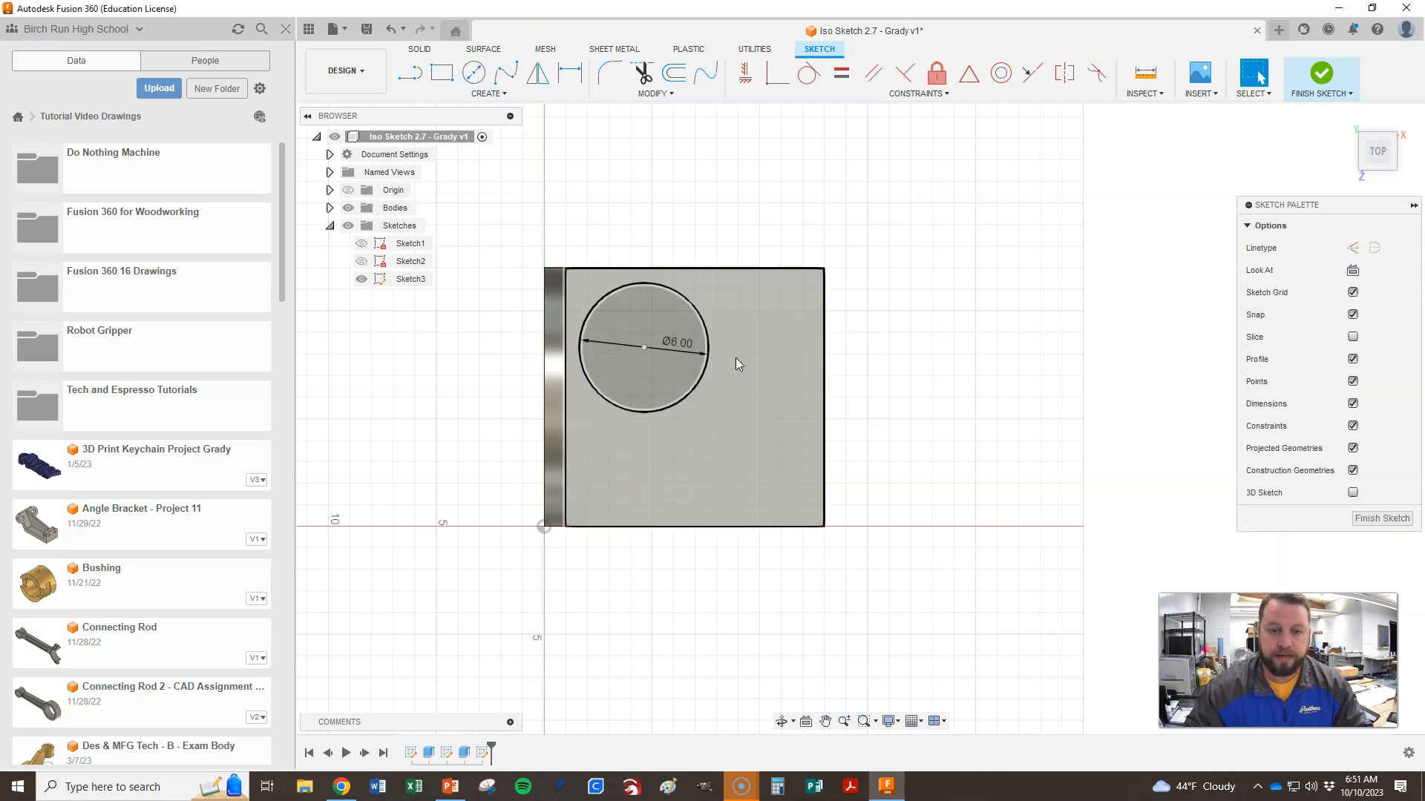
{"action": "left_click", "coordinate": [865, 569]}
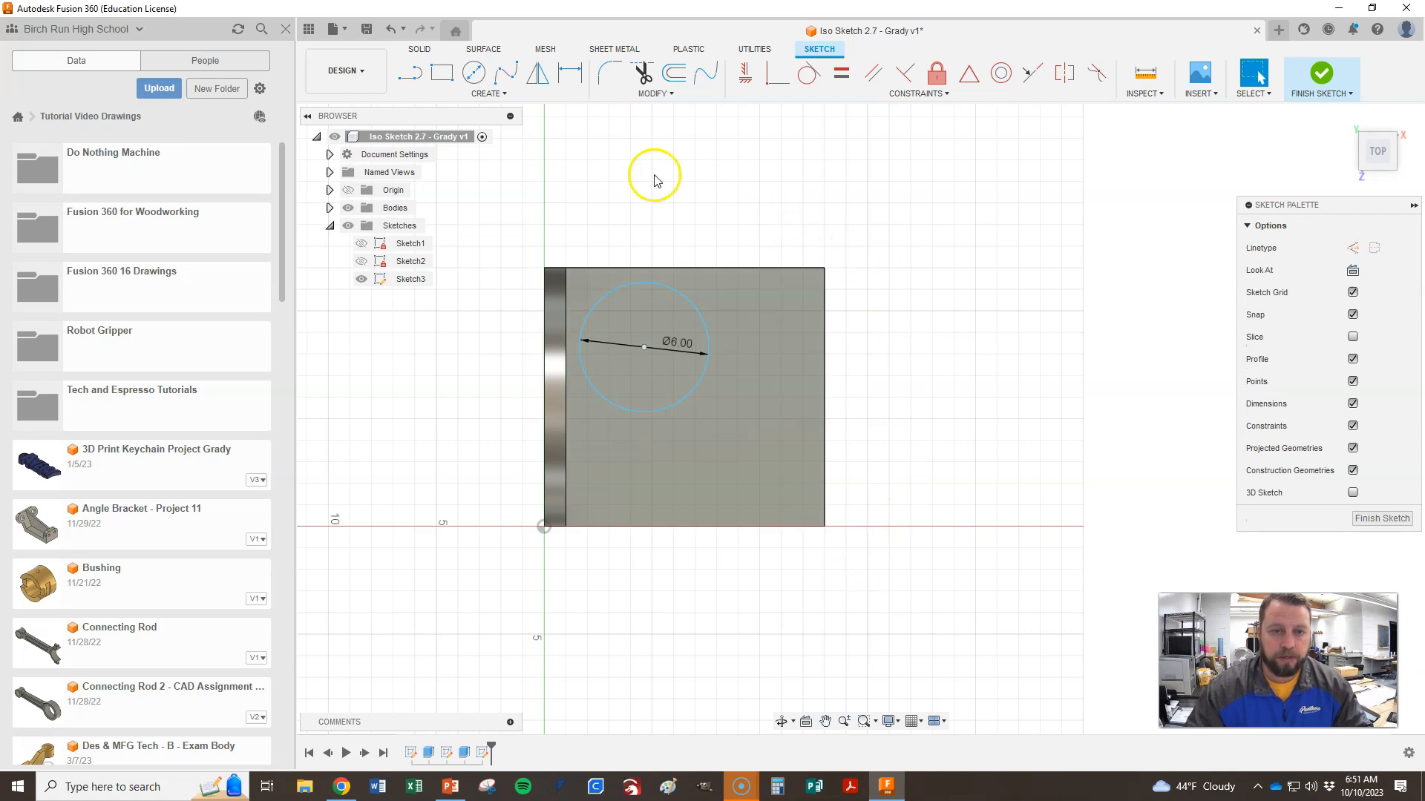
- Check the hole's location in the Figure 2.7 drawing in Chrome, and dimension the circle's center 5 in from the base's right edge in Fusion 360
{"action": "left_click", "coordinate": [570, 73]}
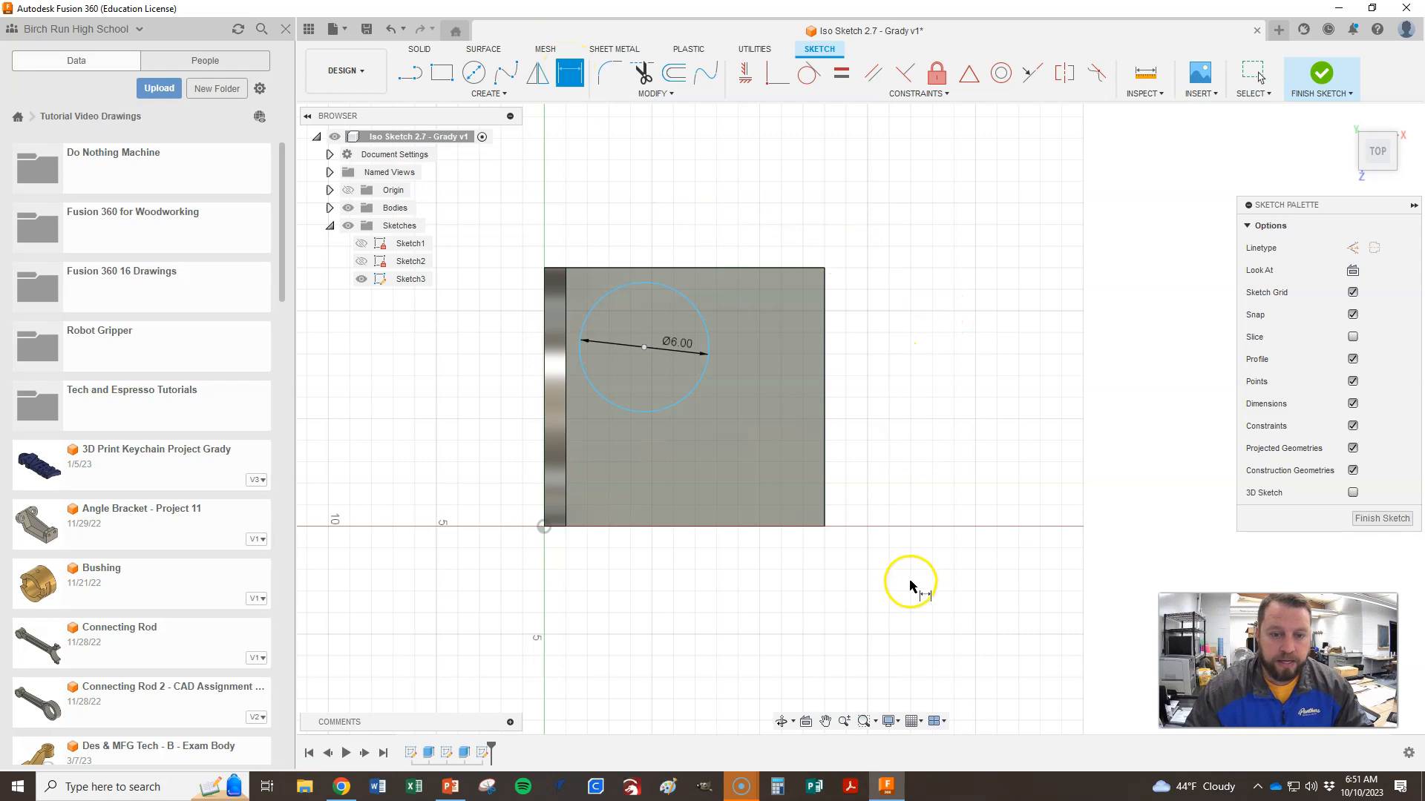
{"action": "key", "text": "alt+Tab"}
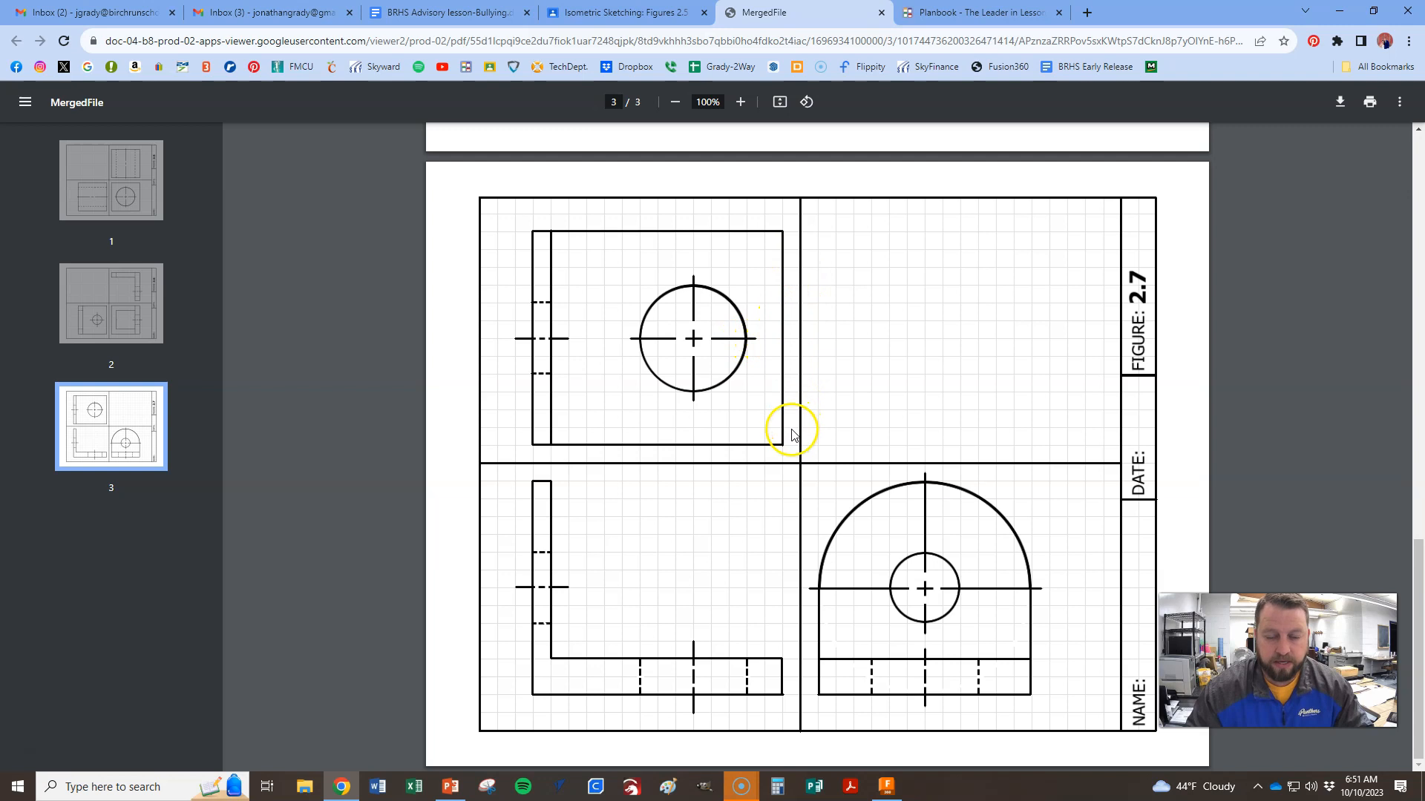
{"action": "key", "text": "alt+Tab"}
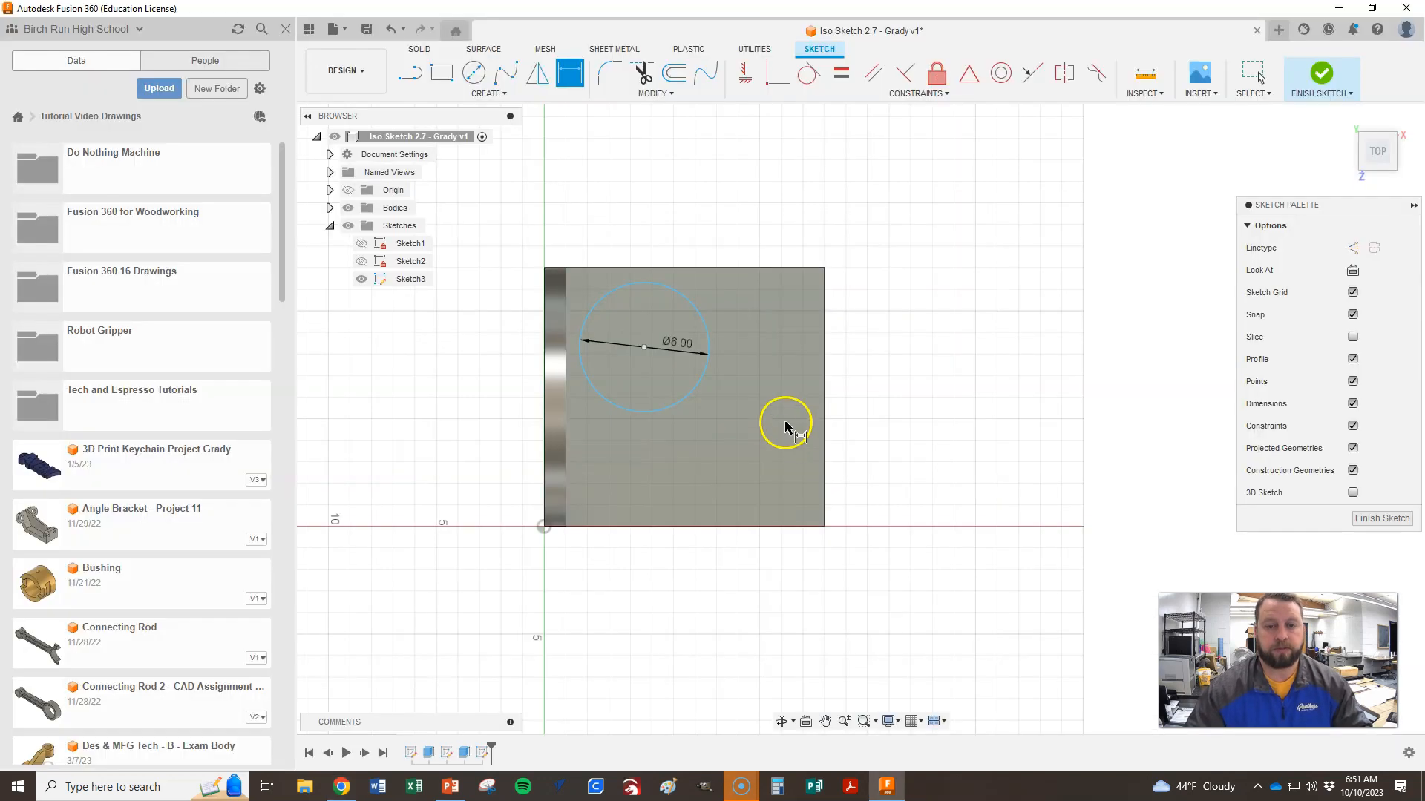
{"action": "left_click", "coordinate": [644, 349]}
{"action": "left_click", "coordinate": [826, 449]}
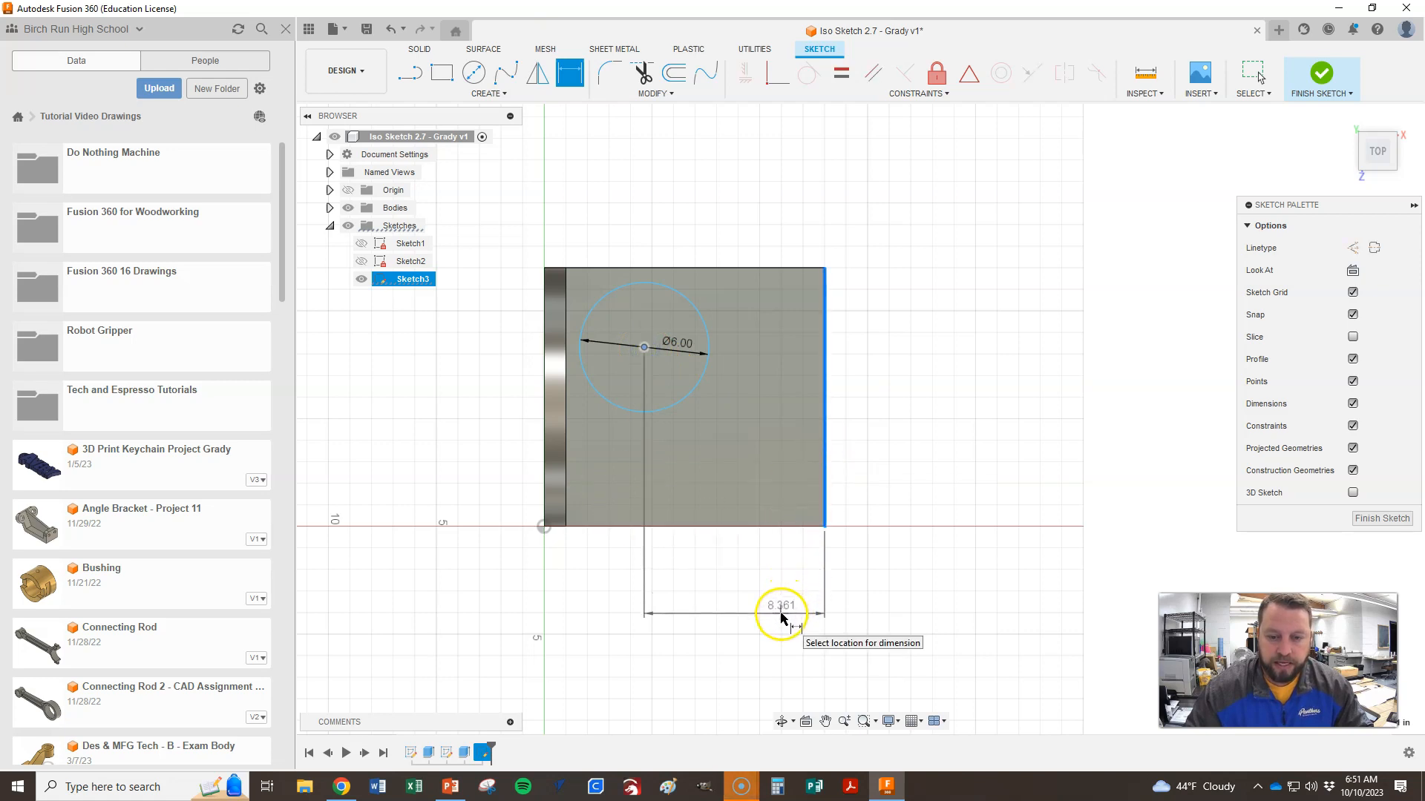
{"action": "left_click", "coordinate": [774, 616]}
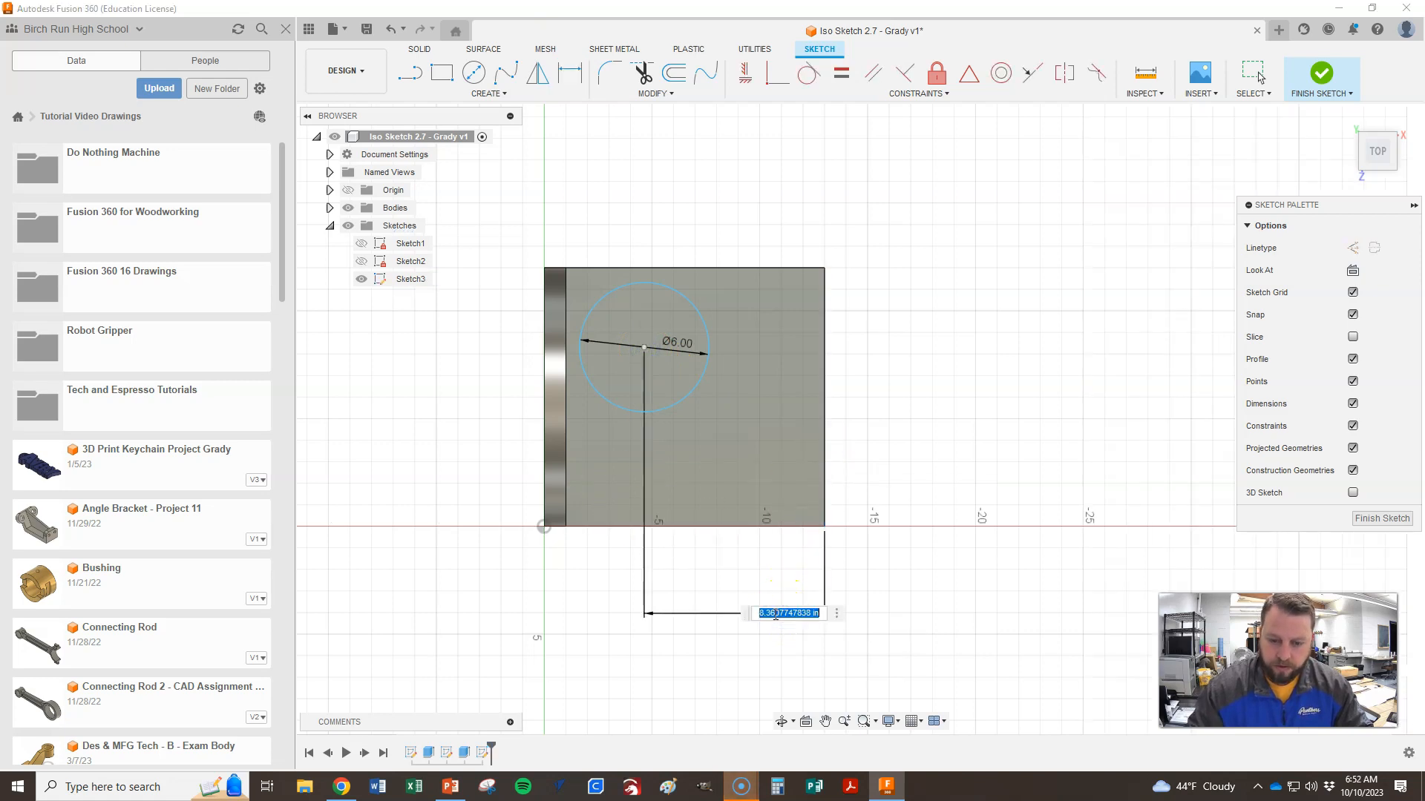
{"action": "type", "text": "5"}
{"action": "key", "text": "Return"}
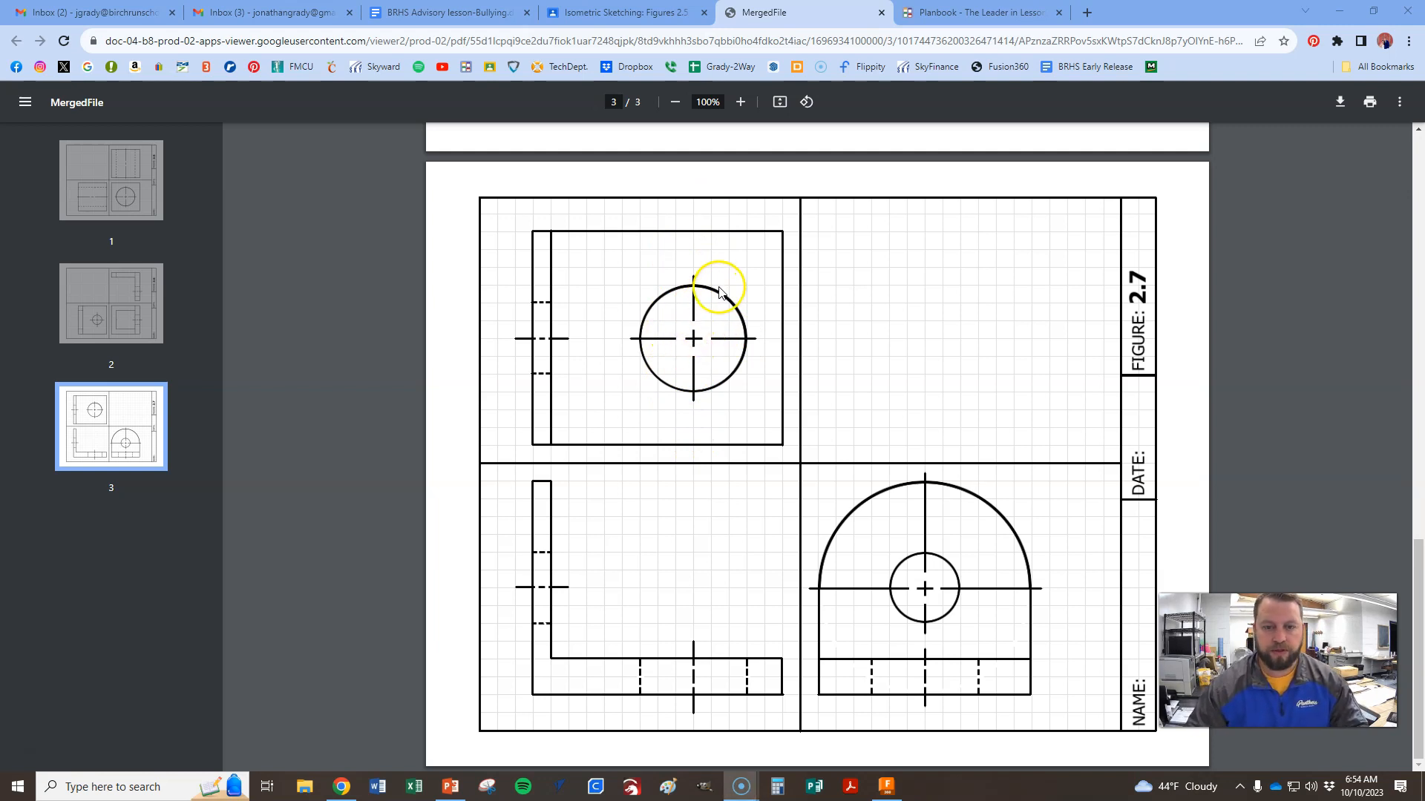
- Switch to Fusion 360, dimension the circle's center 6 in from the base's front edge, and finish the sketch in the home view
{"action": "left_click", "coordinate": [886, 785]}
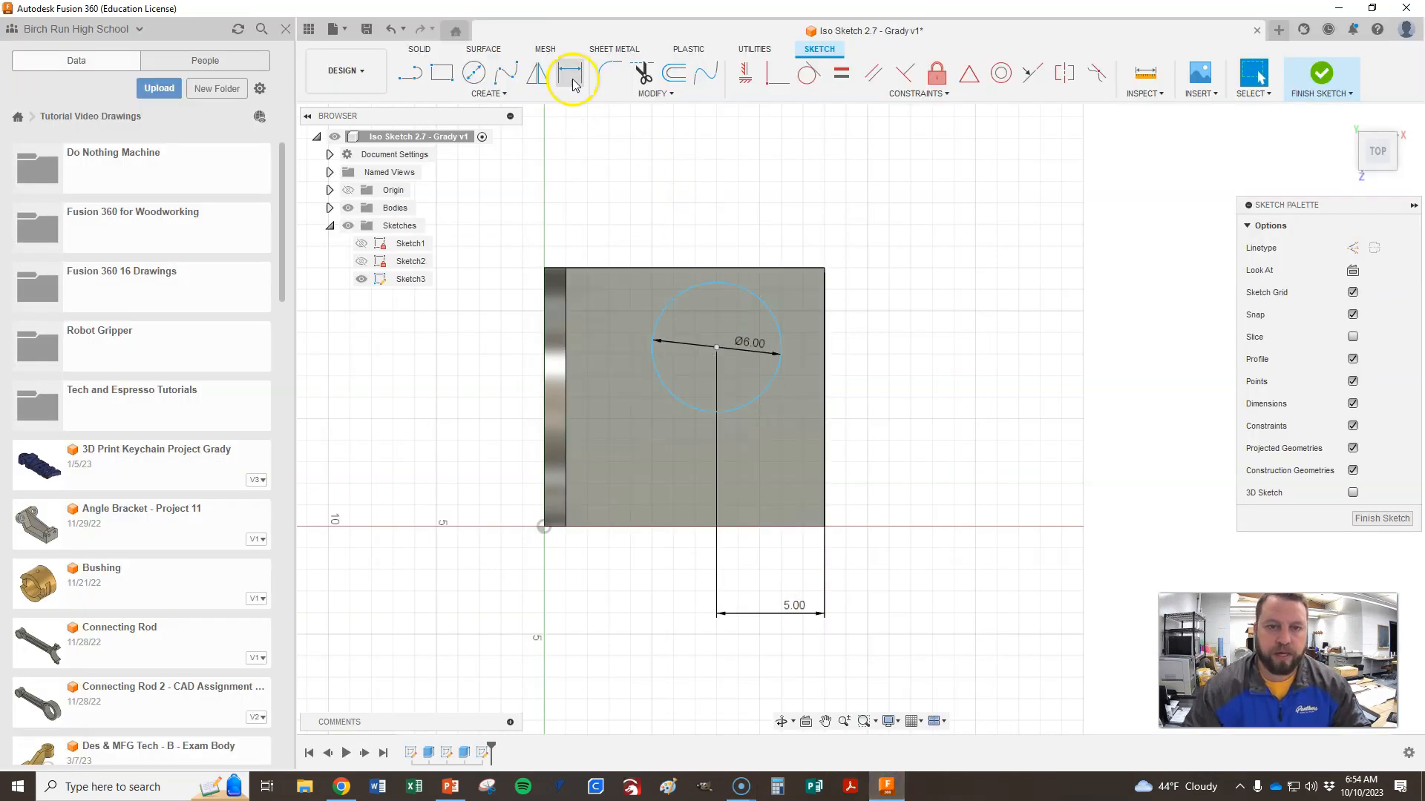
{"action": "key", "text": "d"}
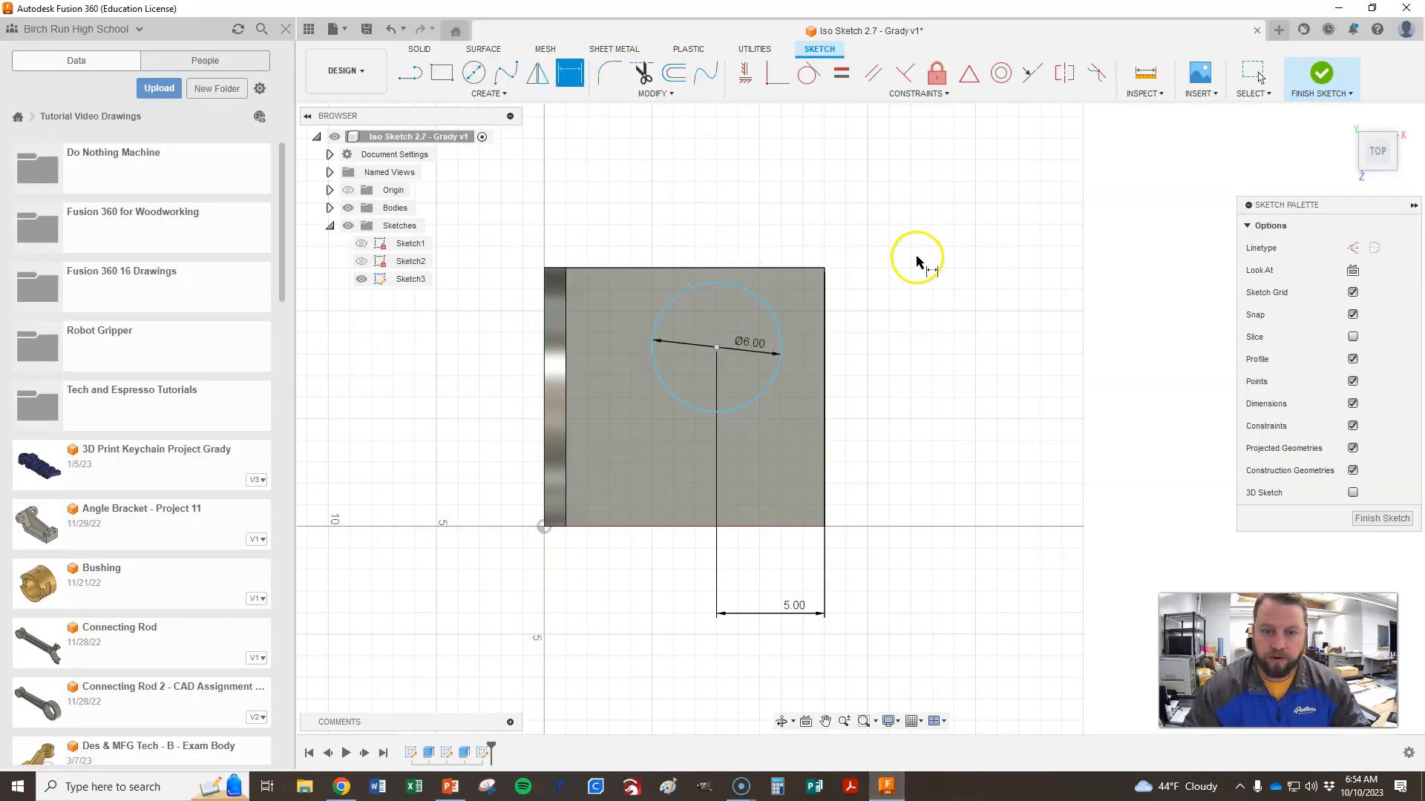
{"action": "left_click", "coordinate": [717, 347]}
{"action": "left_click", "coordinate": [762, 530]}
{"action": "left_click", "coordinate": [935, 449]}
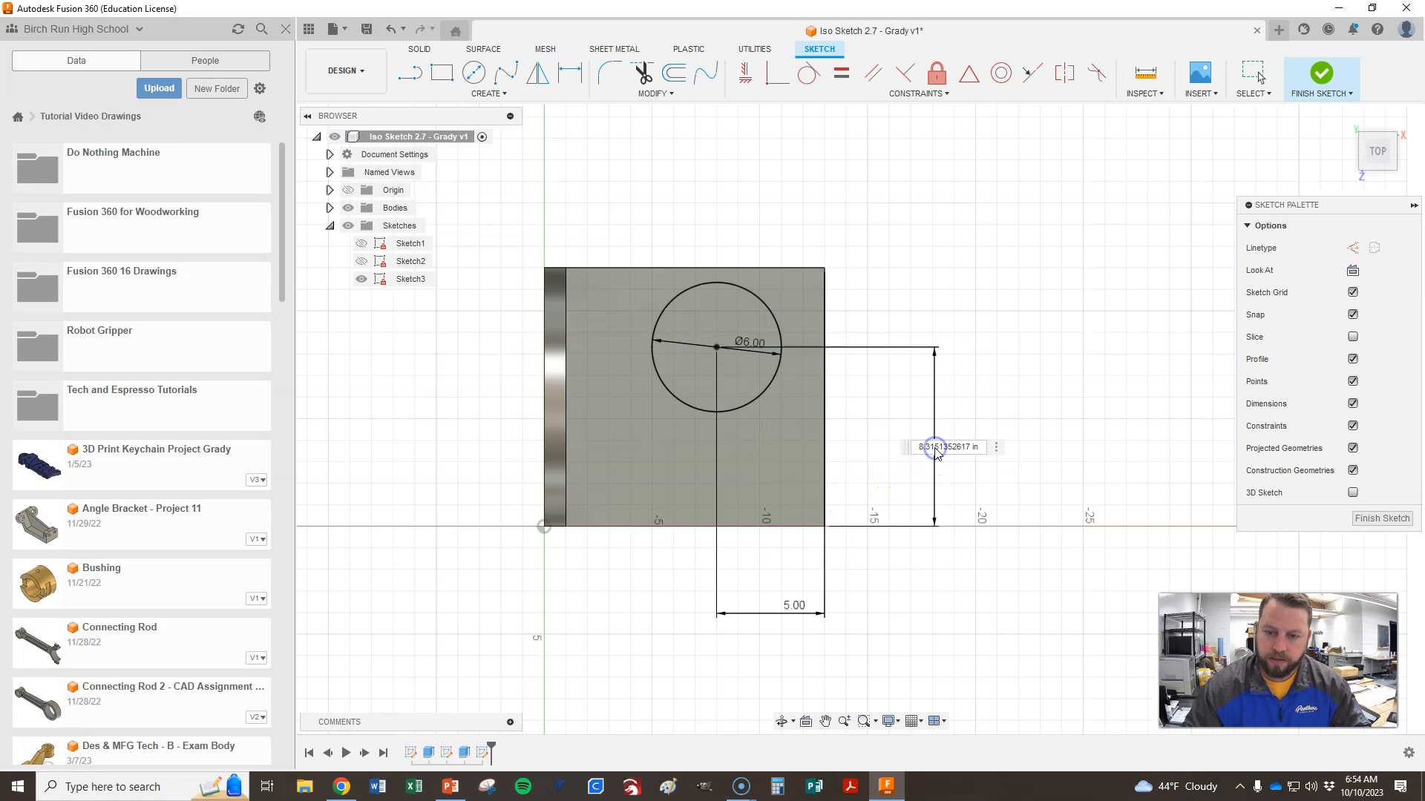
{"action": "type", "text": "6"}
{"action": "key", "text": "Return"}
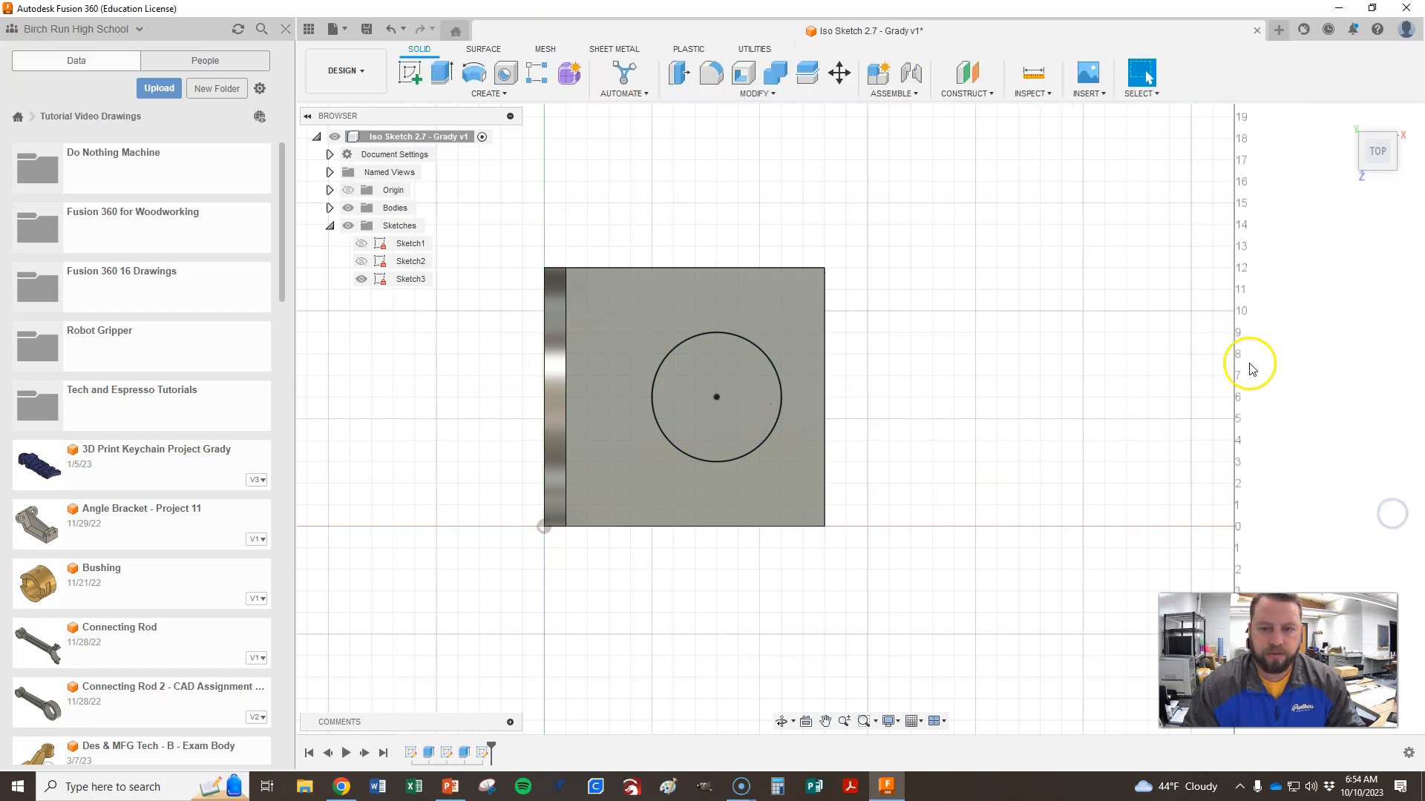
{"action": "mouse_move", "coordinate": [1335, 156]}
{"action": "left_click", "coordinate": [1348, 119]}
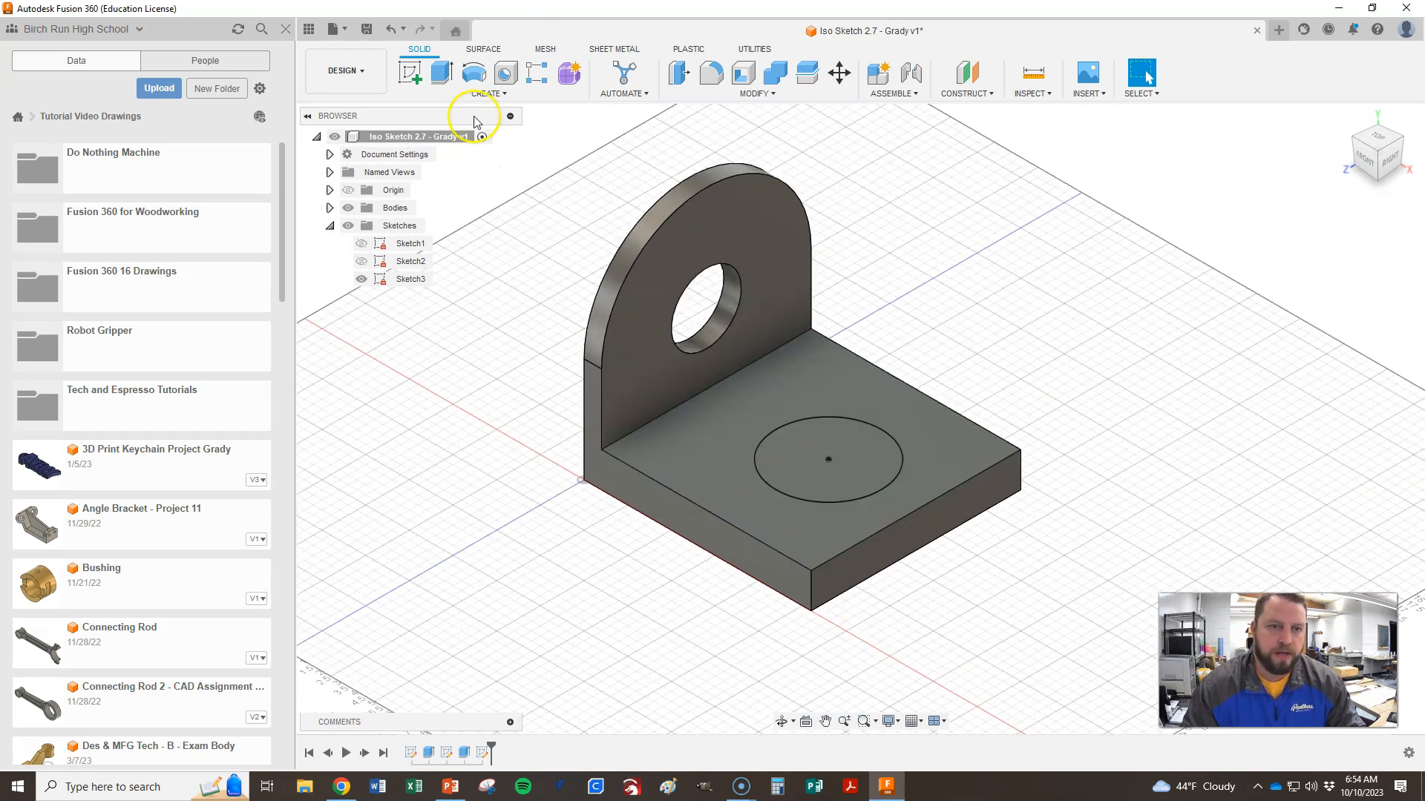
- Extrude the 6 in circle on the base's upper face downward as a cut with the extent set to All
{"action": "left_click", "coordinate": [445, 74]}
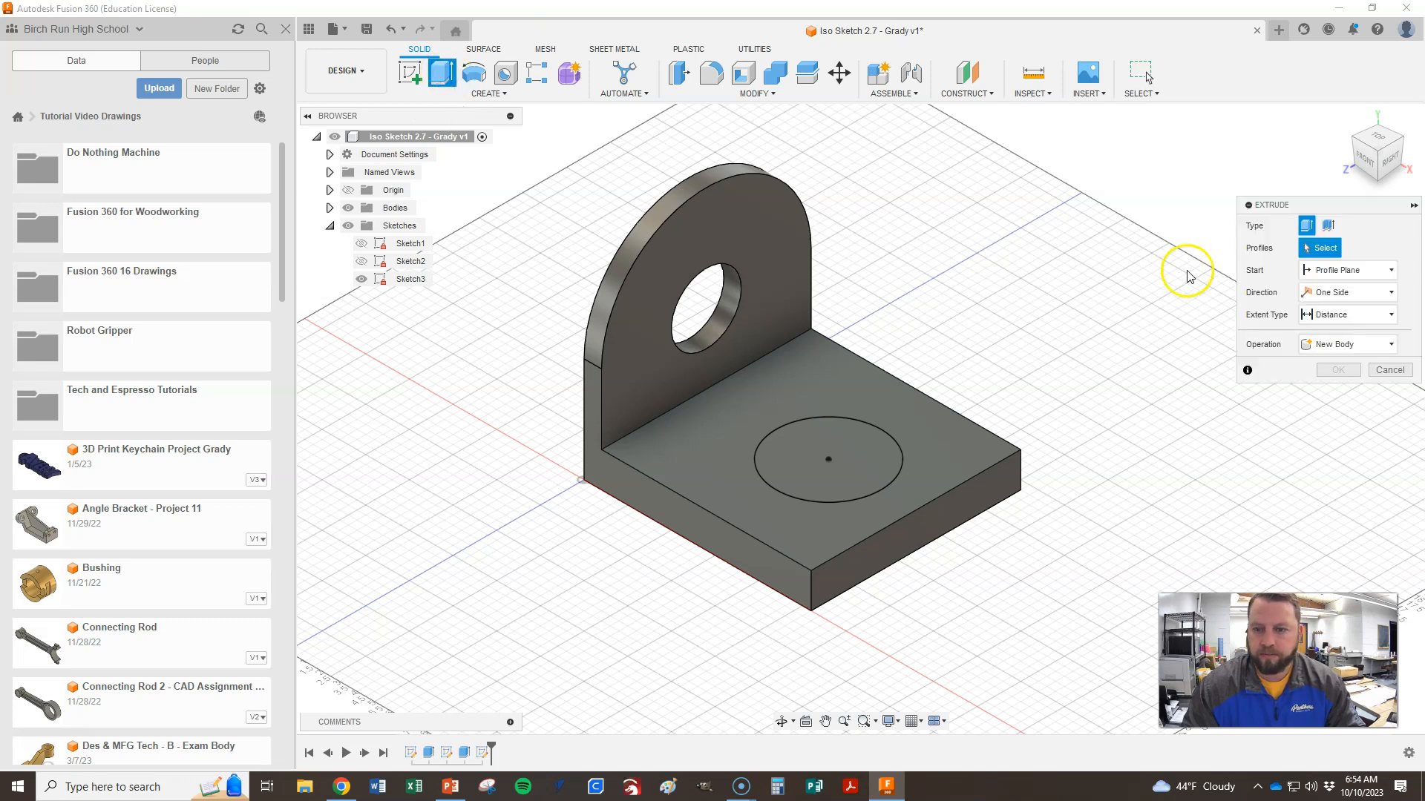
{"action": "left_click", "coordinate": [853, 449]}
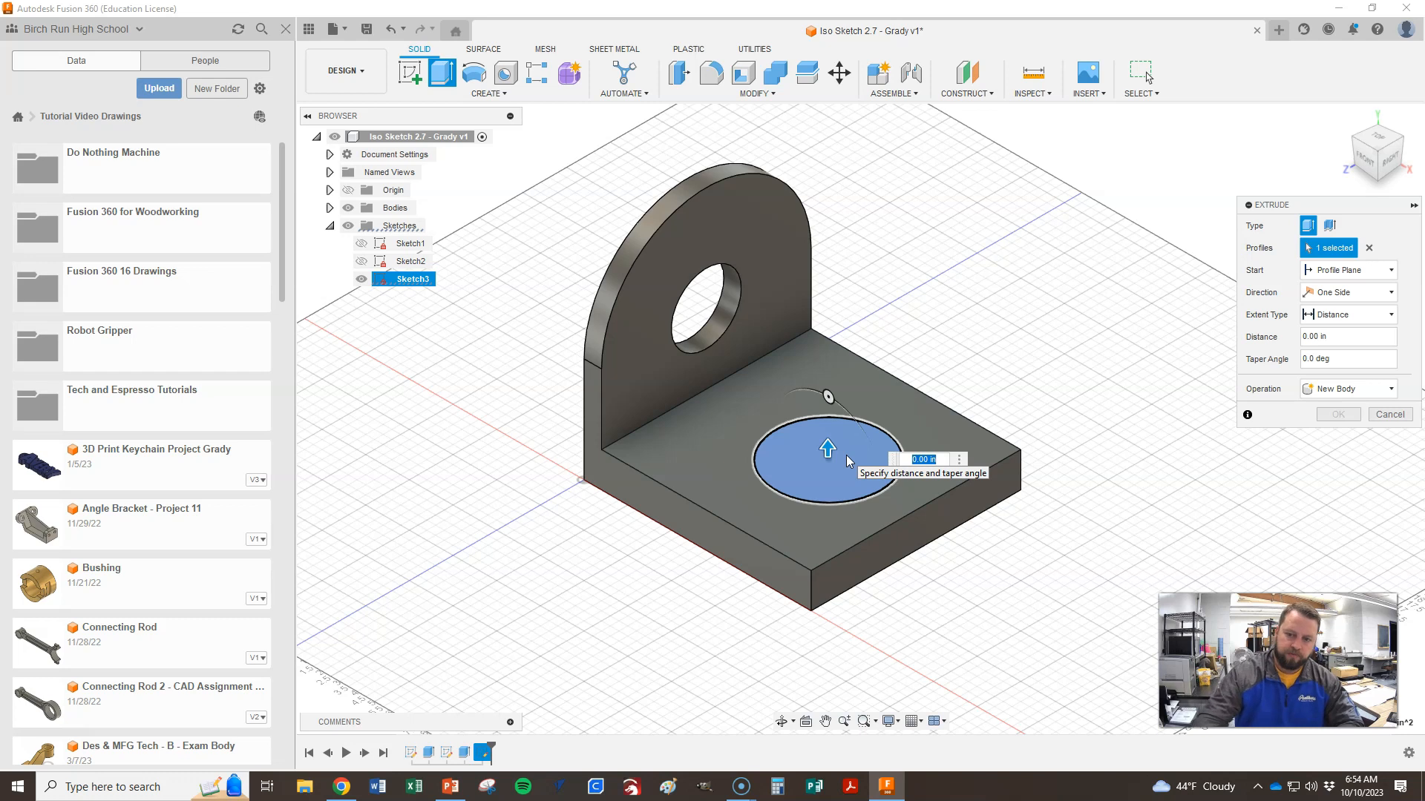
{"action": "left_click_drag", "start_coordinate": [828, 444], "coordinate": [878, 477]}
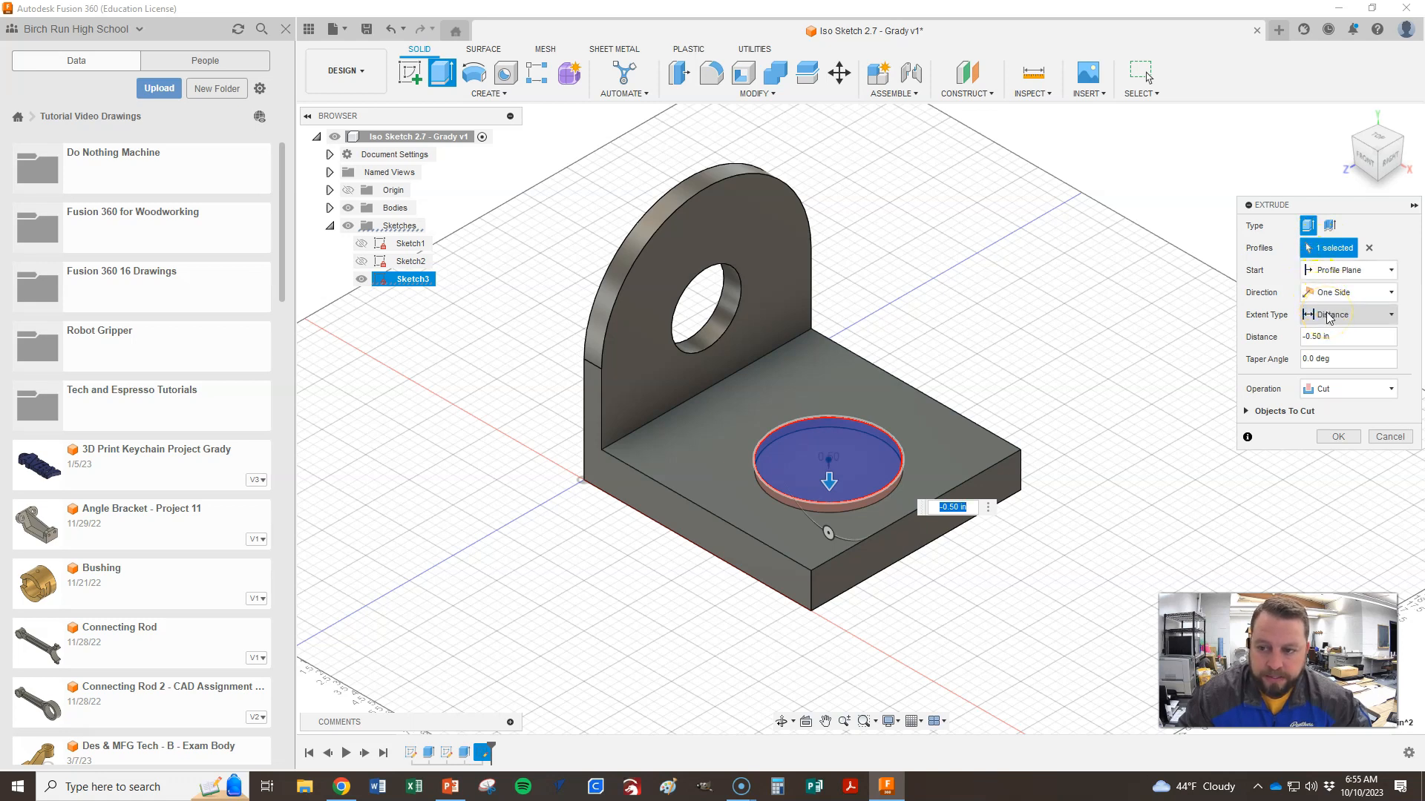
{"action": "left_click", "coordinate": [1374, 317]}
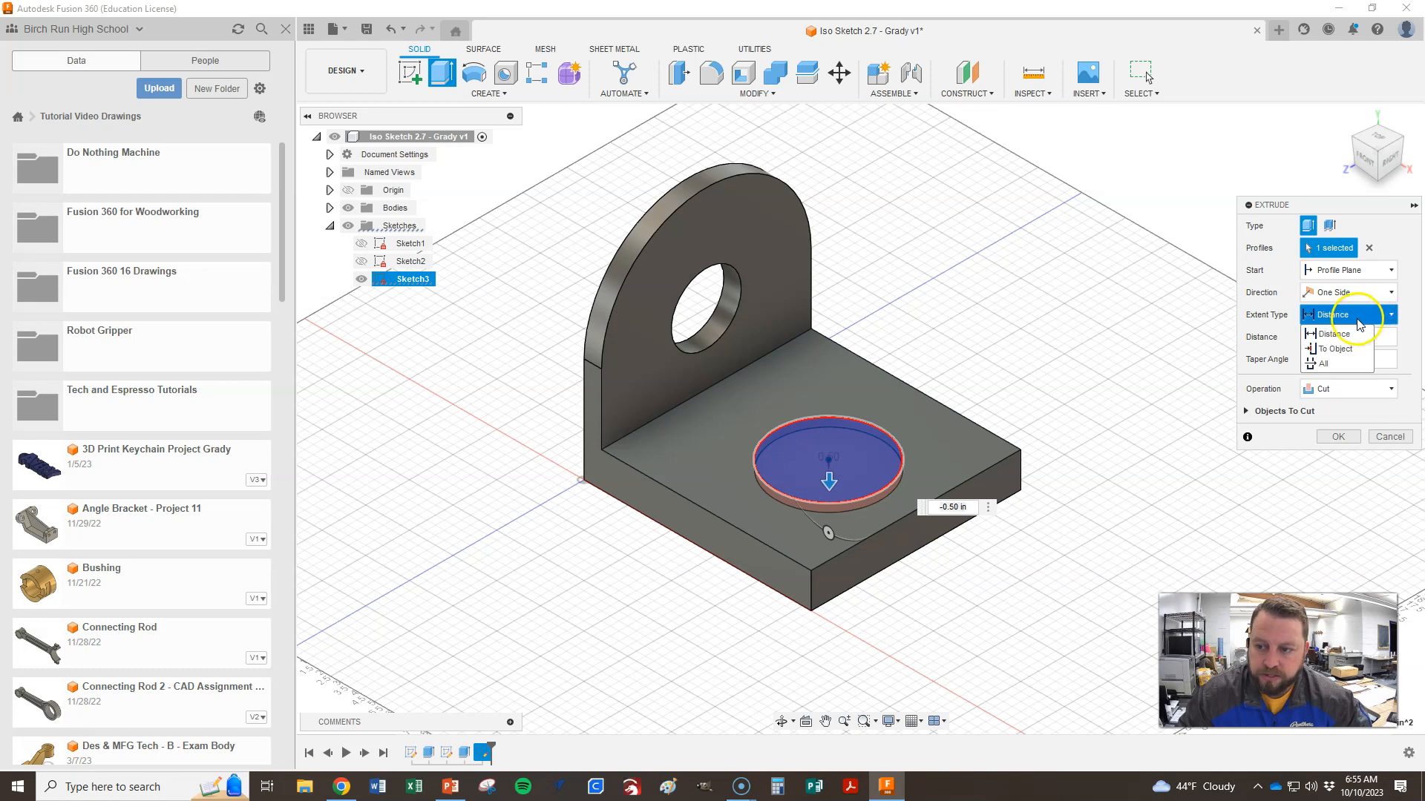
{"action": "left_click", "coordinate": [1326, 366]}
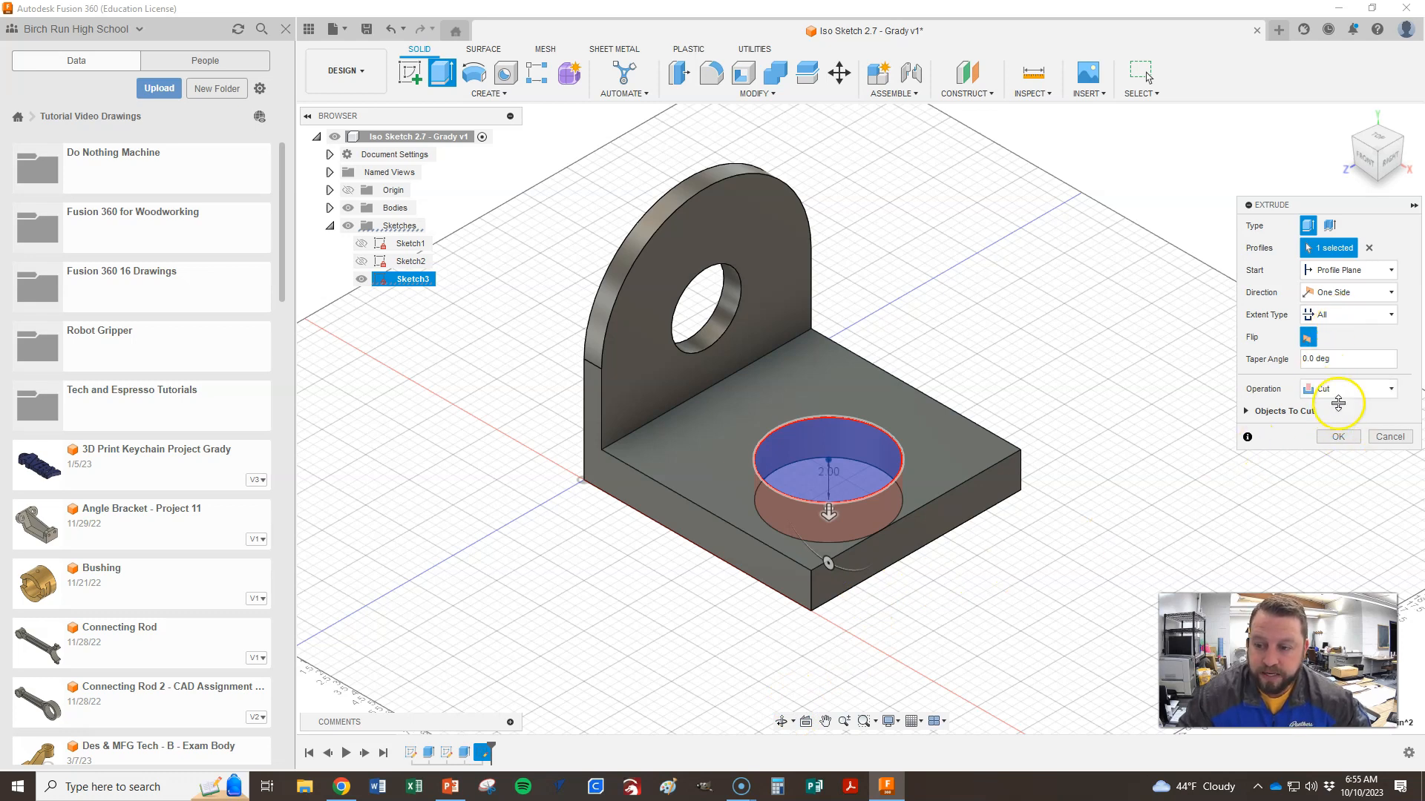
{"action": "left_click", "coordinate": [1340, 436]}
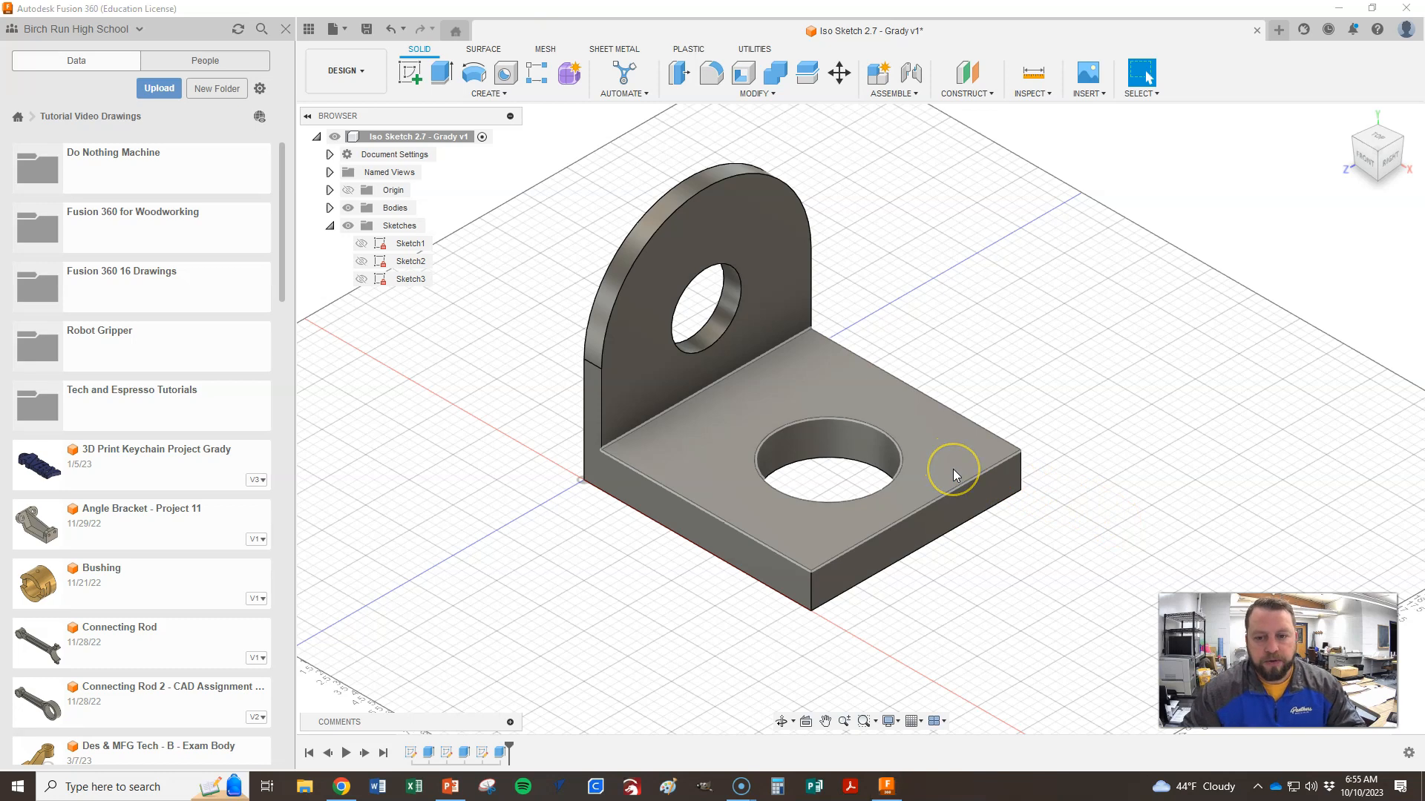
- Check the Figure 2.7 drawing in Chrome, and set the base rectangle's length to 14 in in its sketch in Fusion 360, finishing the sketch
{"action": "mouse_move", "coordinate": [341, 785]}
{"action": "left_click", "coordinate": [364, 733]}
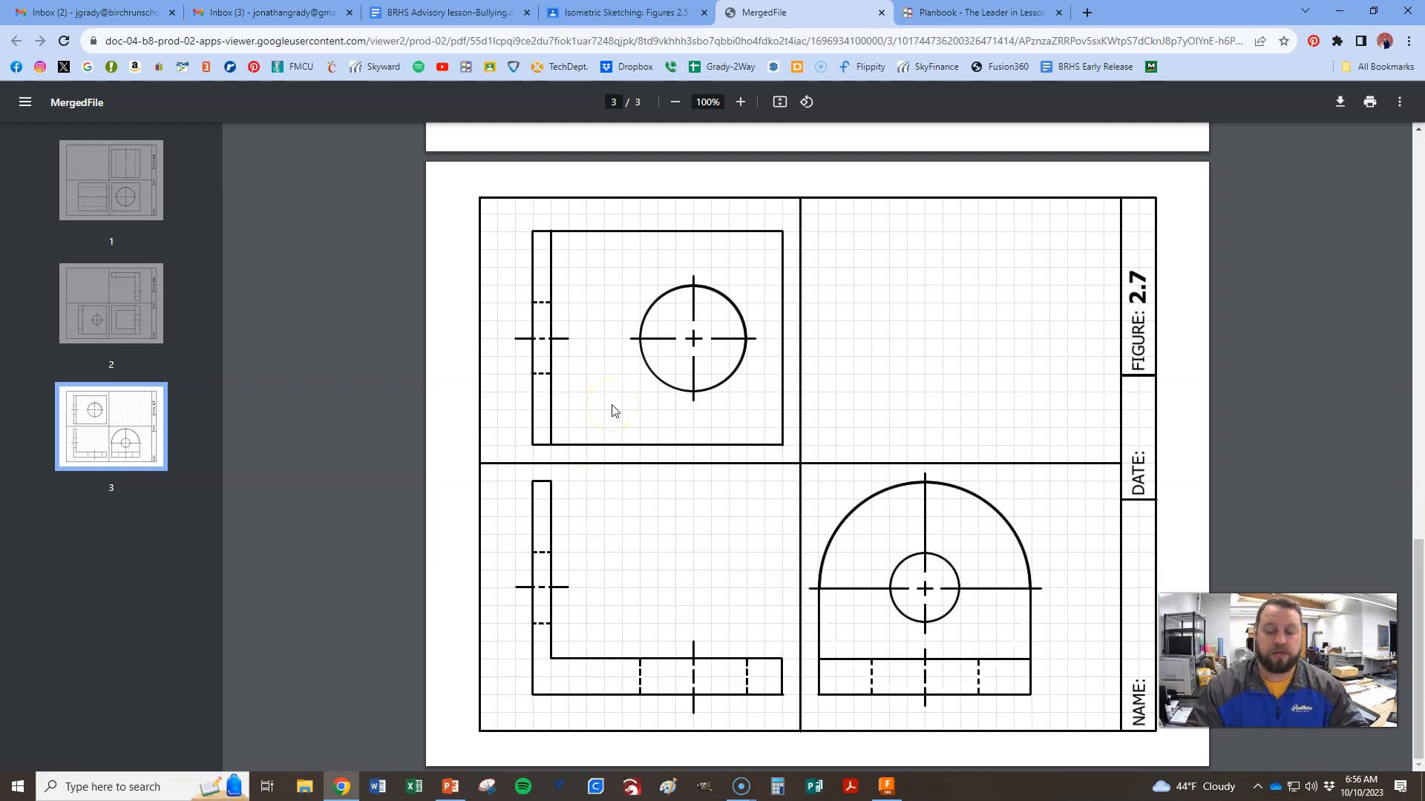
{"action": "left_click", "coordinate": [886, 786]}
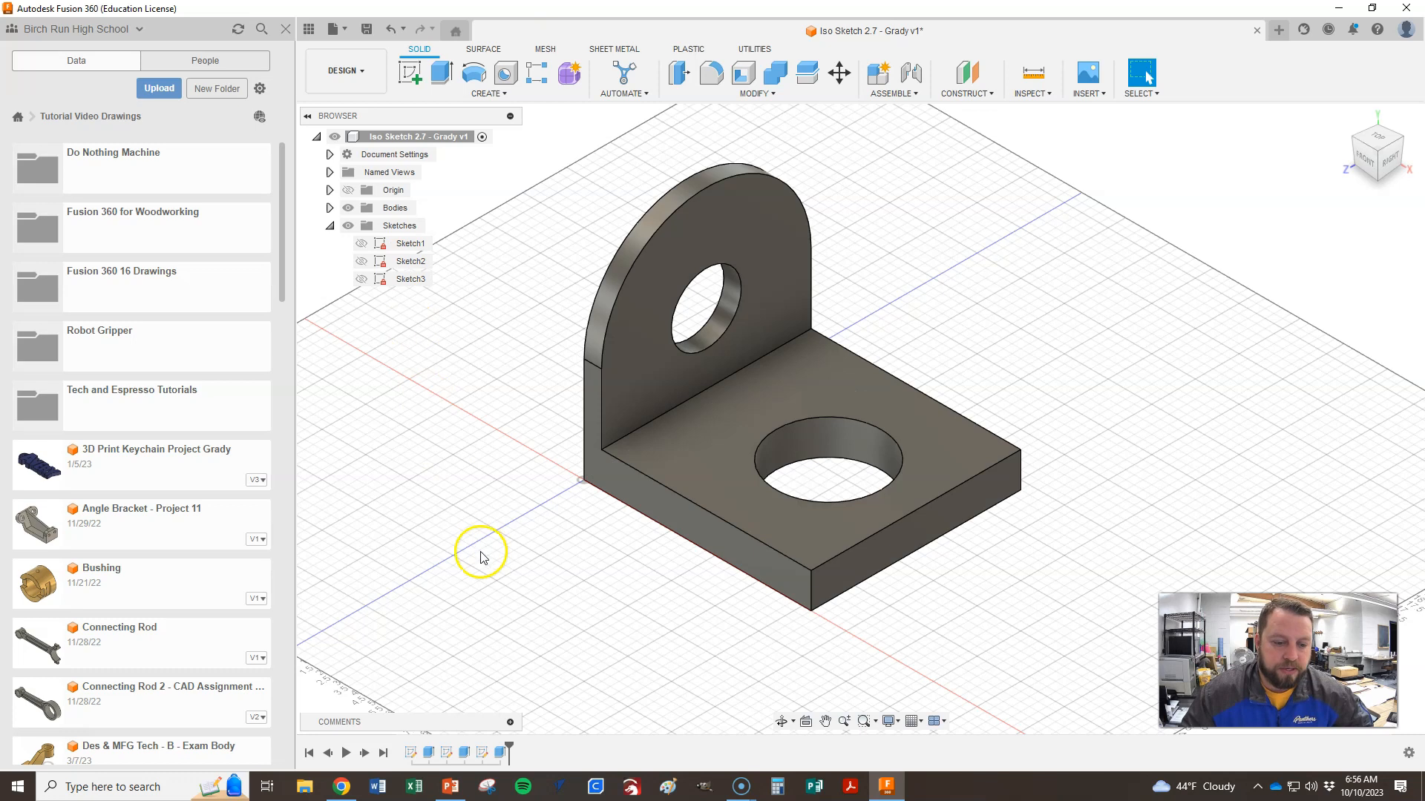
{"action": "double_click", "coordinate": [407, 244]}
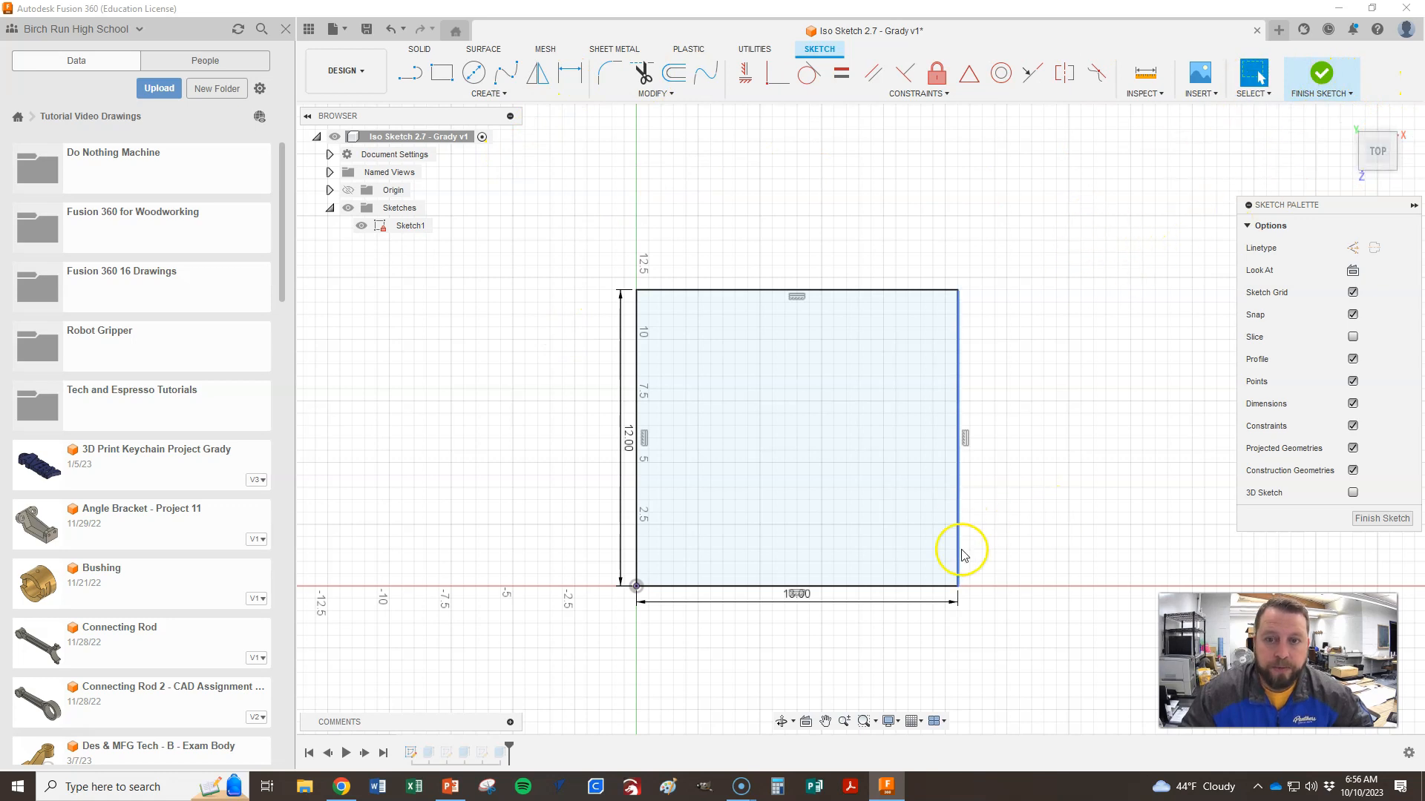
{"action": "left_click_drag", "start_coordinate": [801, 603], "coordinate": [798, 627]}
{"action": "double_click", "coordinate": [797, 620]}
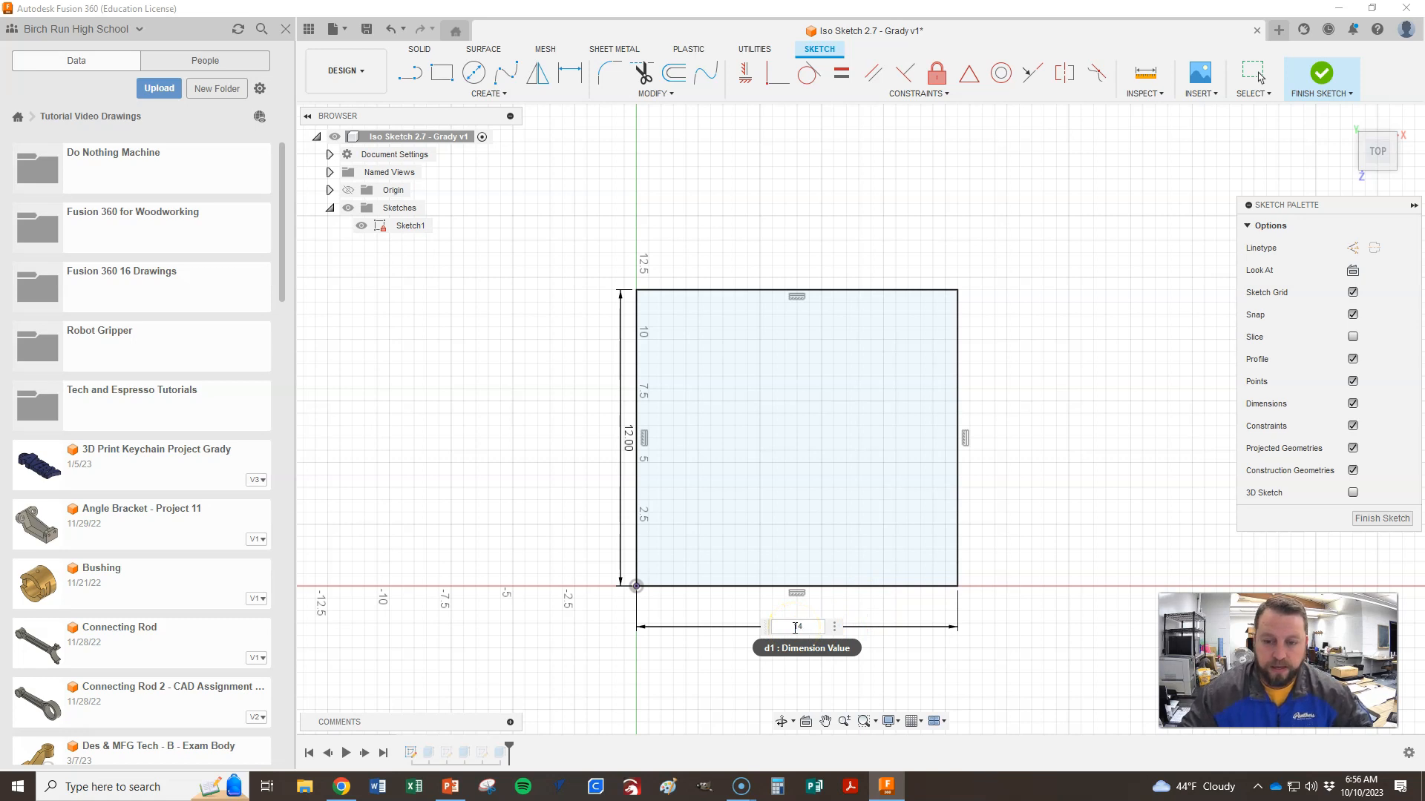
{"action": "type", "text": "14"}
{"action": "key", "text": "Return"}
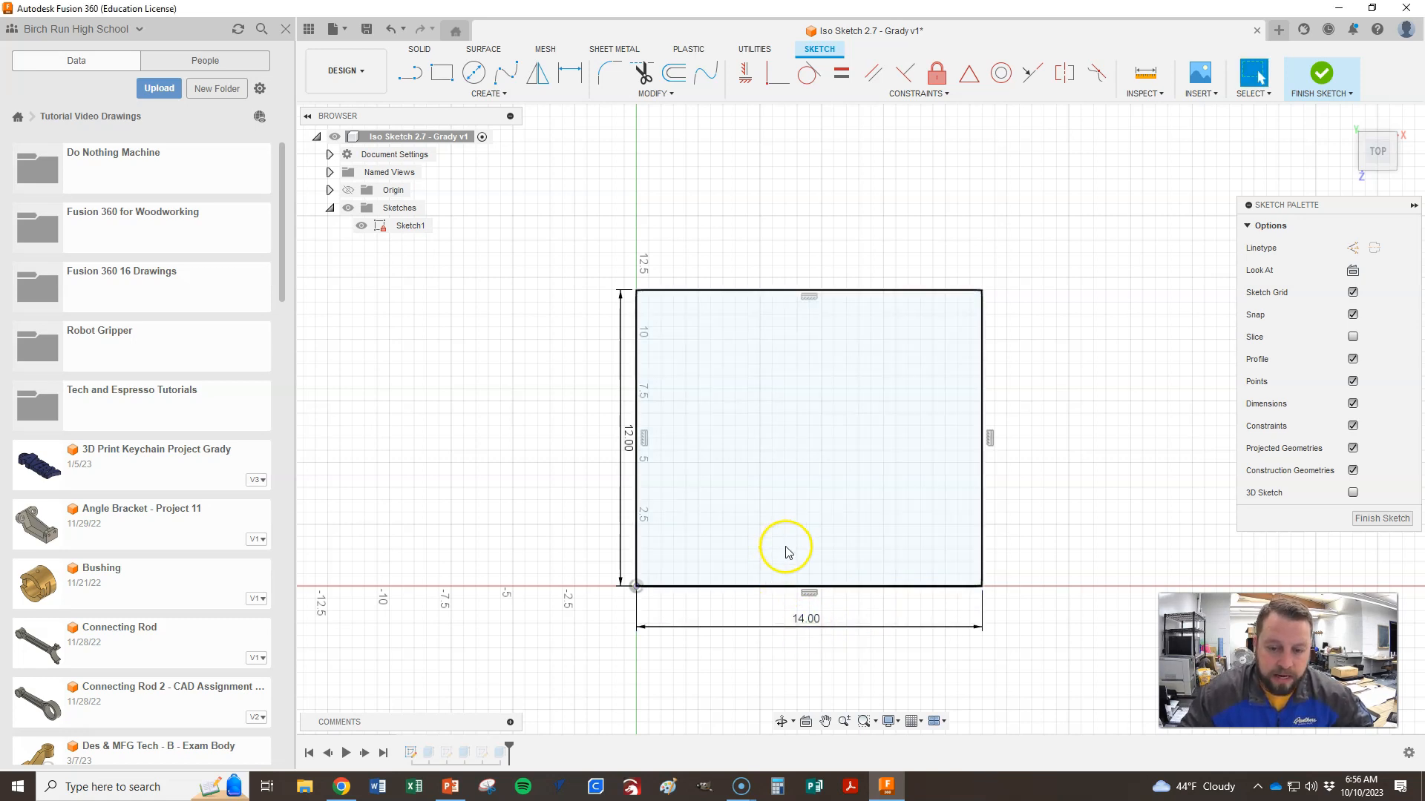
{"action": "left_click", "coordinate": [1286, 529]}
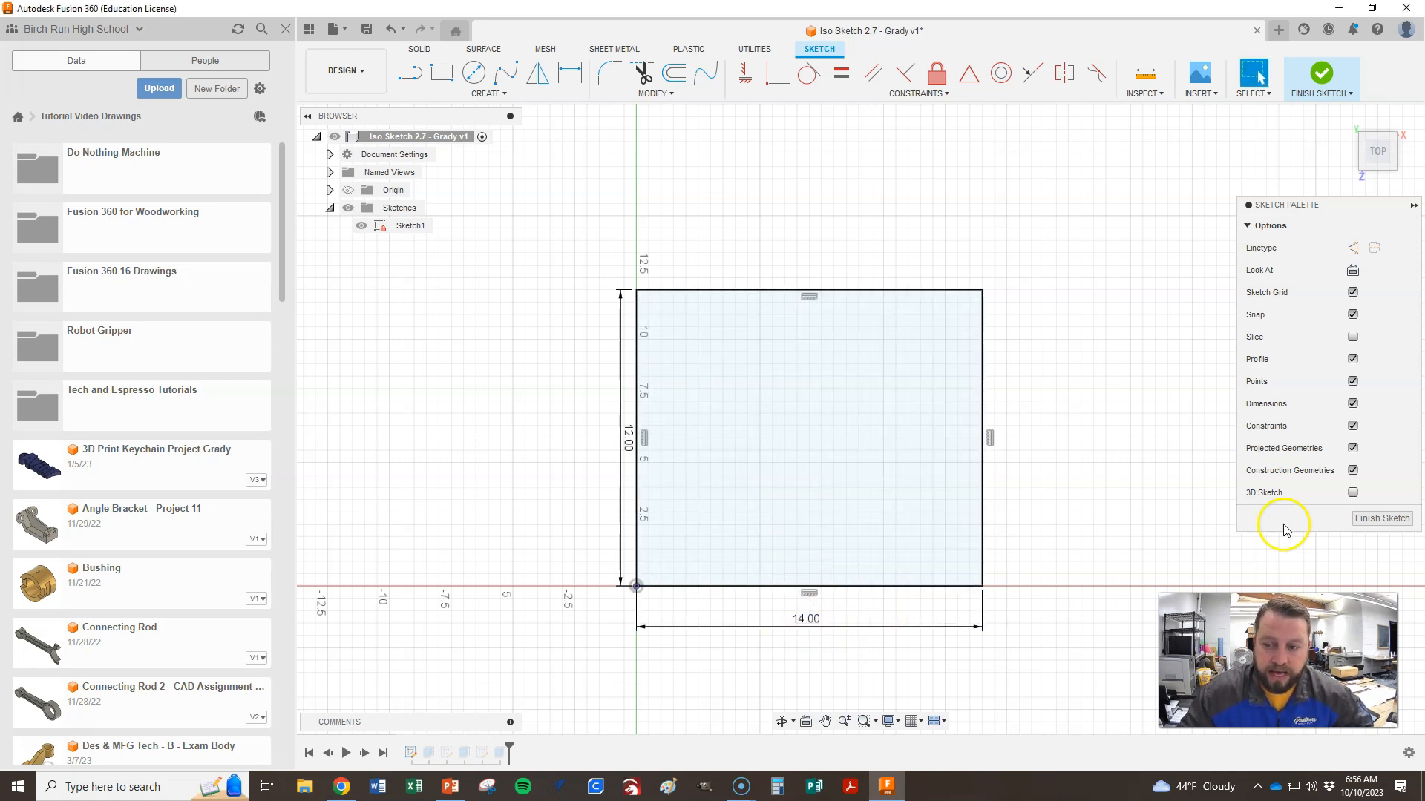
{"action": "left_click", "coordinate": [1383, 518]}
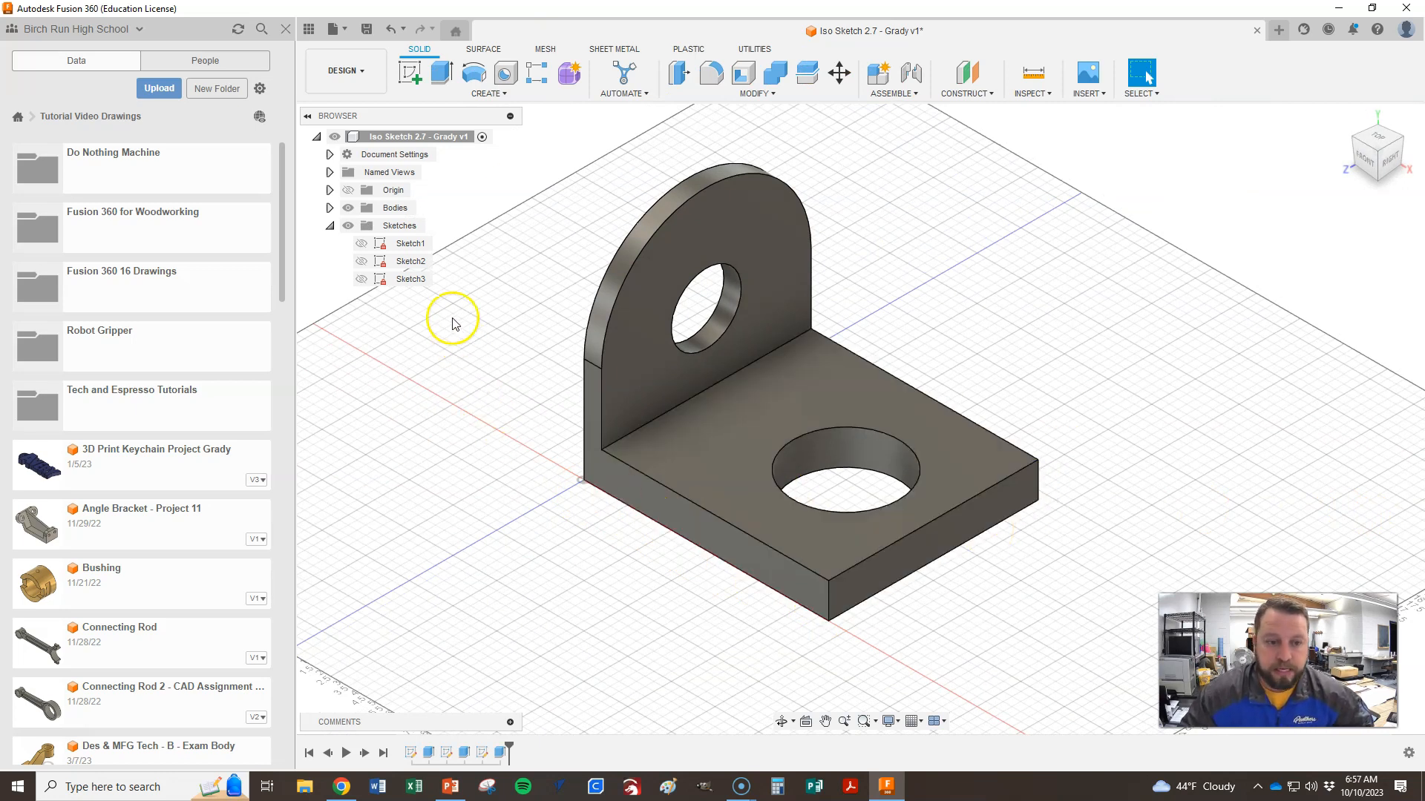
- Open the upright's sketch, examine its dimensions from both sides, and finish the sketch in the home view
{"action": "left_click", "coordinate": [417, 262]}
{"action": "double_click", "coordinate": [419, 264]}
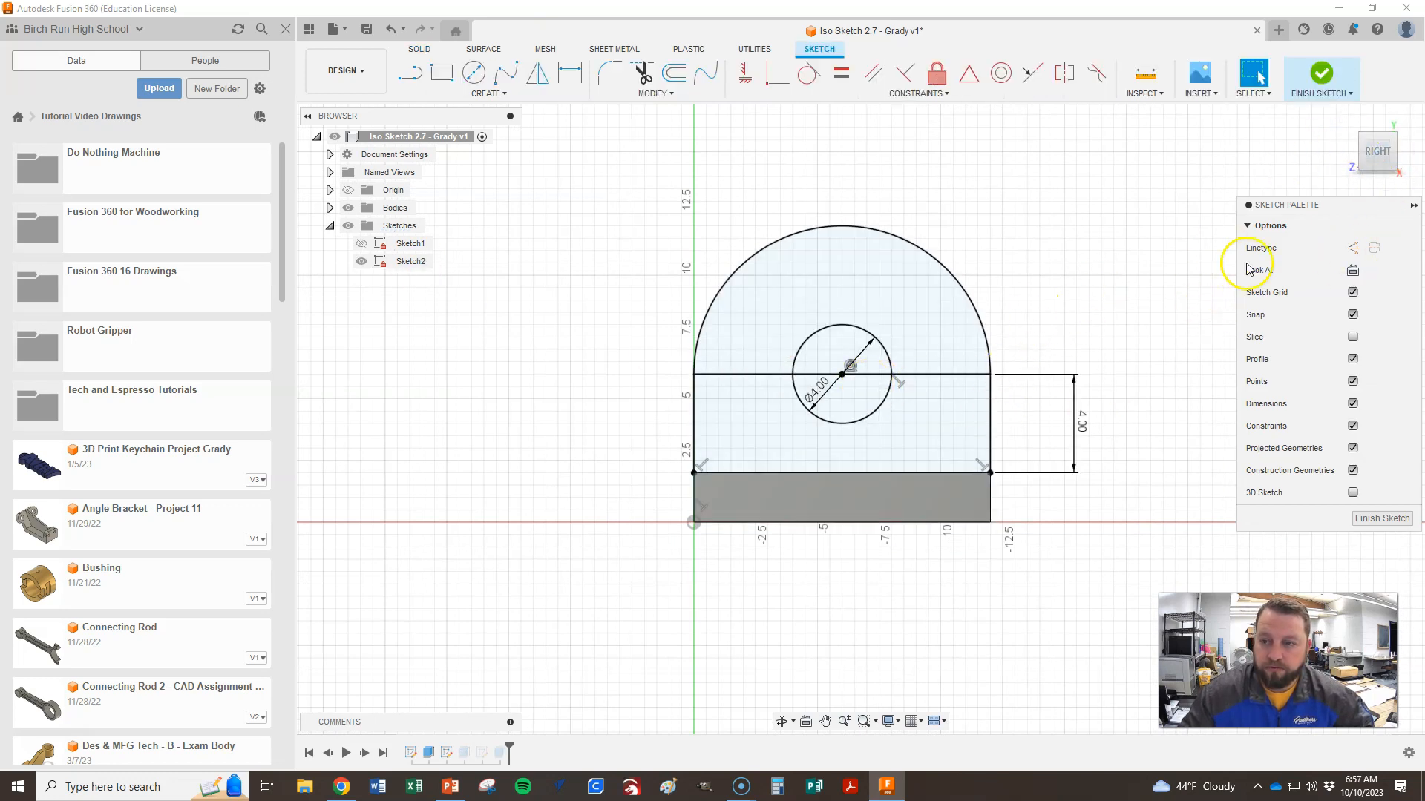
{"action": "middle_click_drag", "start_coordinate": [650, 404], "coordinate": [715, 427], "text": "shift"}
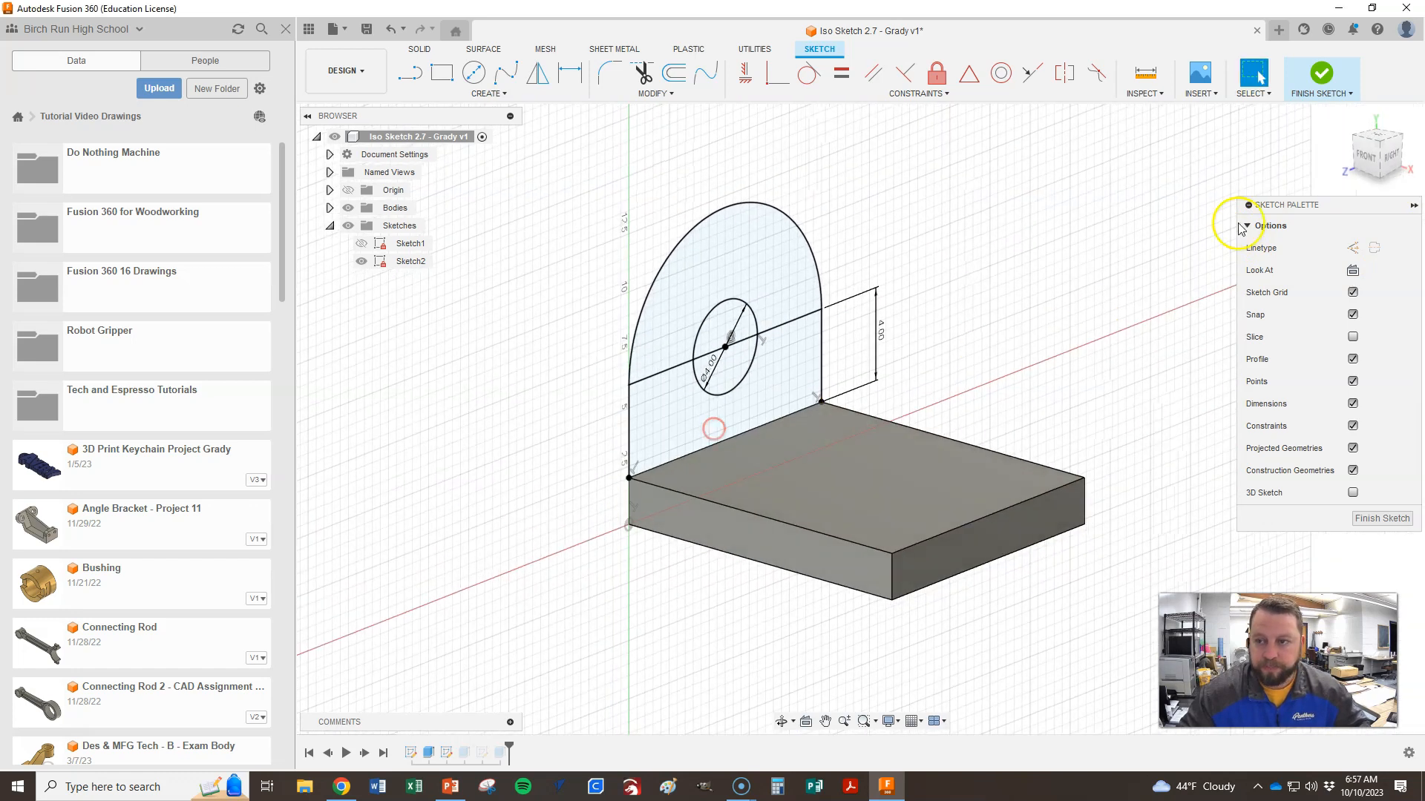
{"action": "left_click", "coordinate": [1357, 158]}
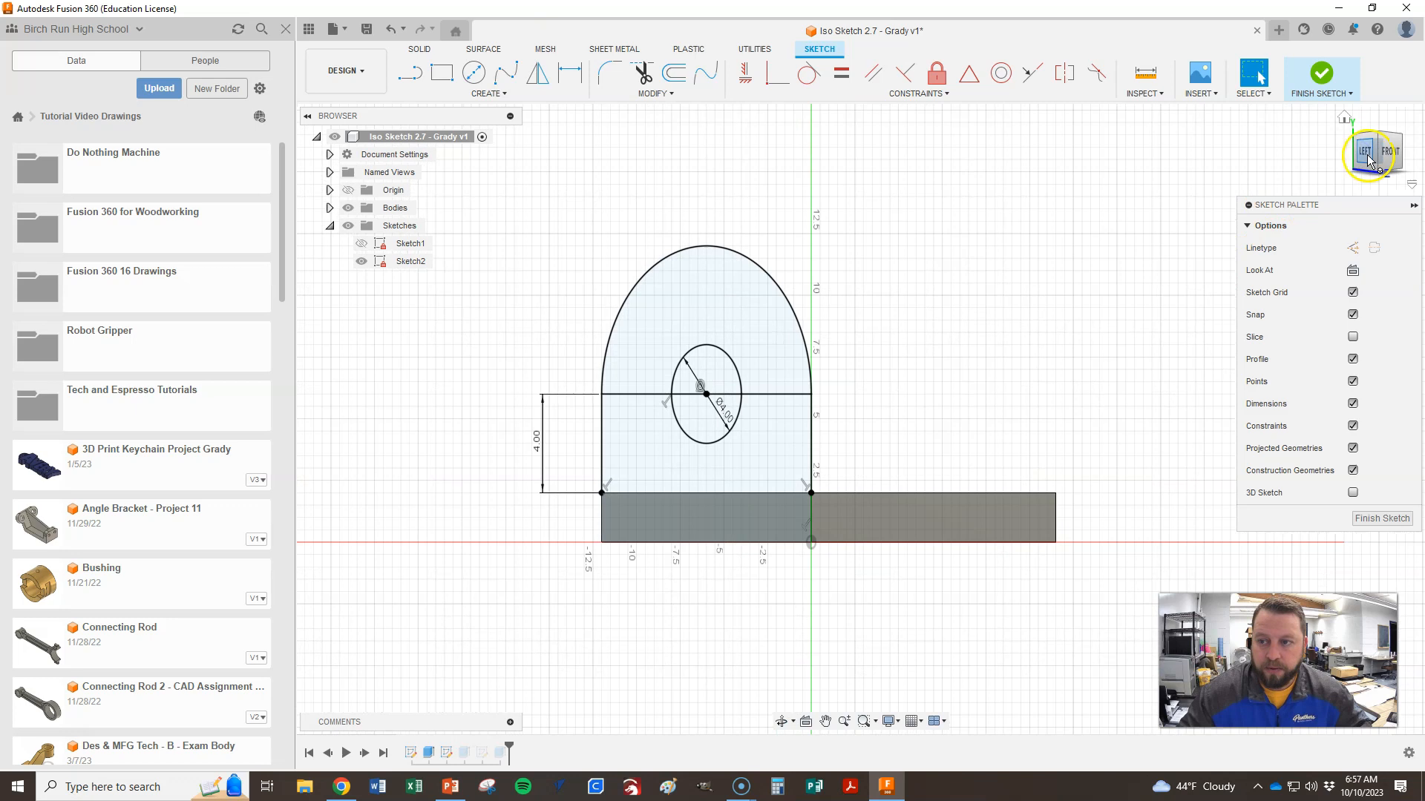
{"action": "mouse_move", "coordinate": [1375, 160]}
{"action": "left_mouse_down"}
{"action": "mouse_move", "coordinate": [1373, 174]}
{"action": "mouse_move", "coordinate": [1309, 176]}
{"action": "mouse_move", "coordinate": [1288, 198]}
{"action": "mouse_move", "coordinate": [1120, 143]}
{"action": "mouse_move", "coordinate": [1117, 168]}
{"action": "left_mouse_up"}
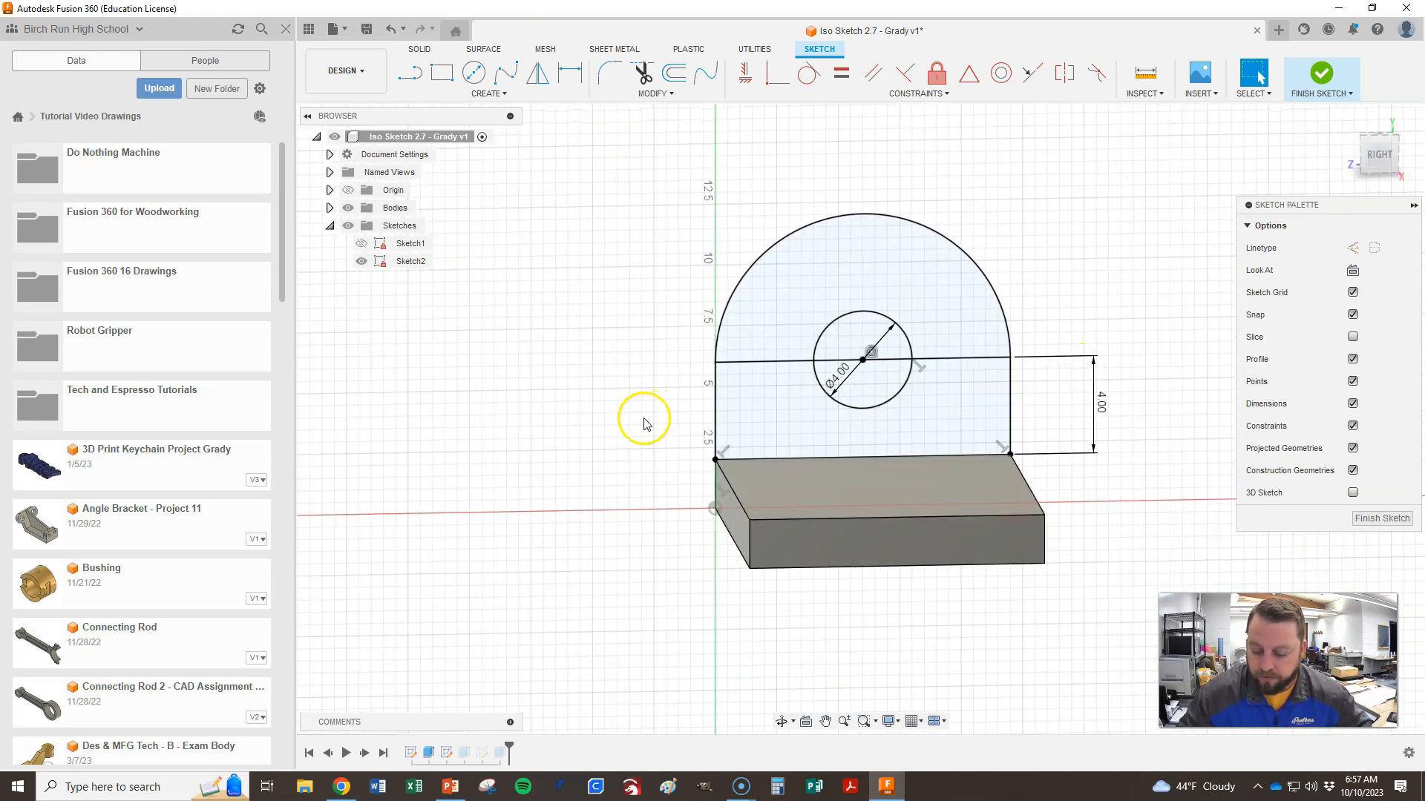
{"action": "middle_click_drag", "start_coordinate": [651, 422], "coordinate": [547, 440]}
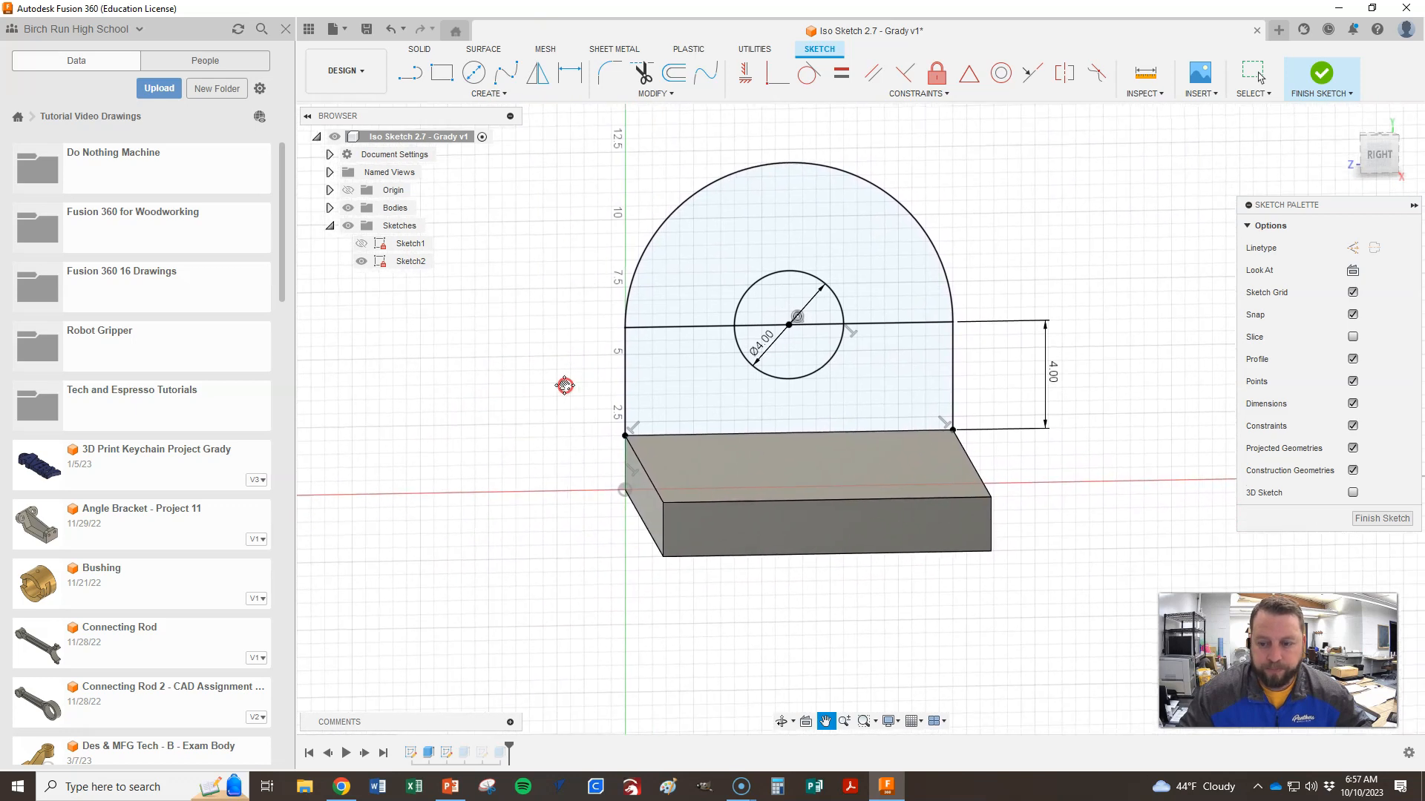
{"action": "middle_click_drag", "start_coordinate": [633, 397], "coordinate": [554, 407]}
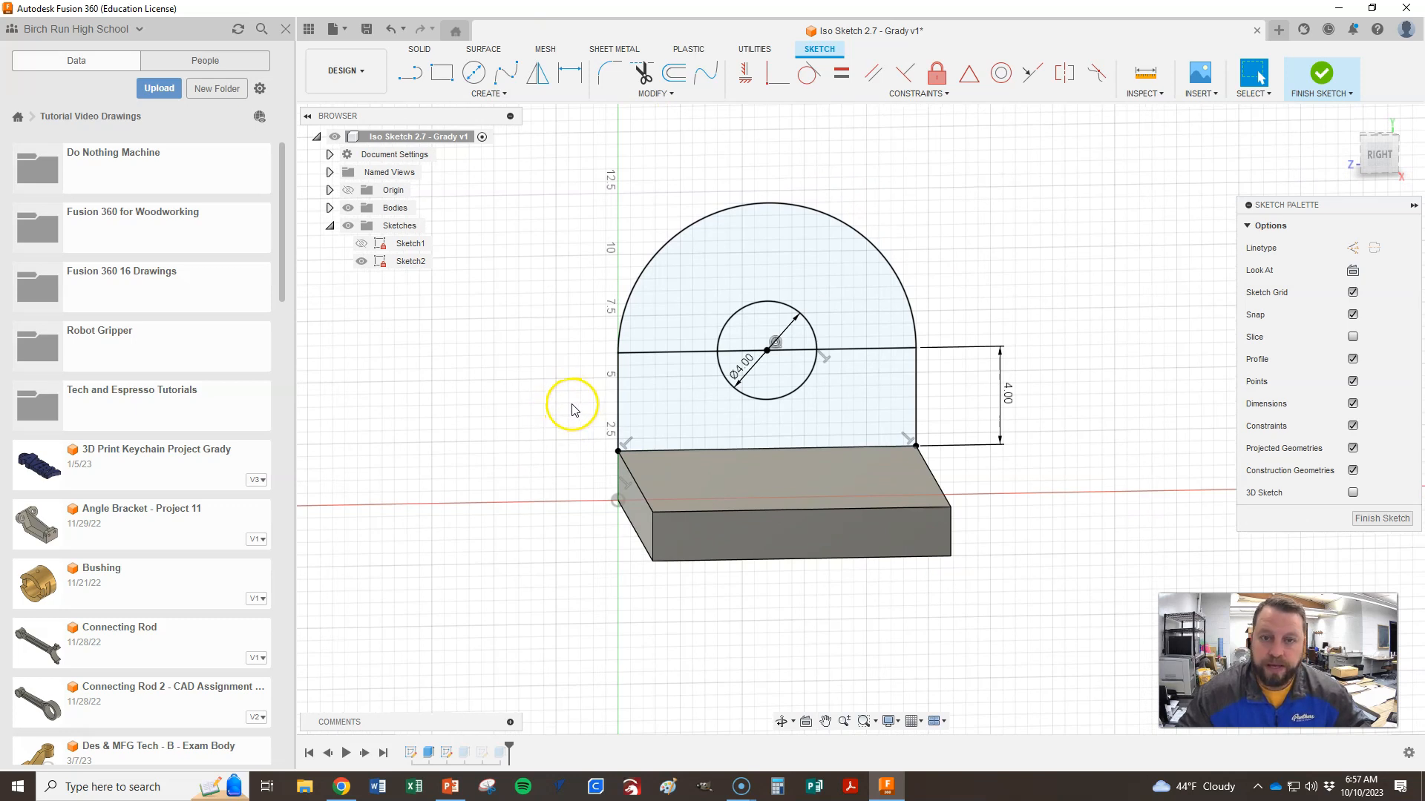
{"action": "mouse_move", "coordinate": [543, 424]}
{"action": "middle_mouse_down", "text": "shift"}
{"action": "mouse_move", "coordinate": [556, 417]}
{"action": "mouse_move", "coordinate": [675, 473]}
{"action": "mouse_move", "coordinate": [731, 455]}
{"action": "mouse_move", "coordinate": [738, 407]}
{"action": "mouse_move", "coordinate": [713, 377]}
{"action": "mouse_move", "coordinate": [686, 420]}
{"action": "mouse_move", "coordinate": [667, 413]}
{"action": "mouse_move", "coordinate": [750, 420]}
{"action": "middle_mouse_up", "text": "shift"}
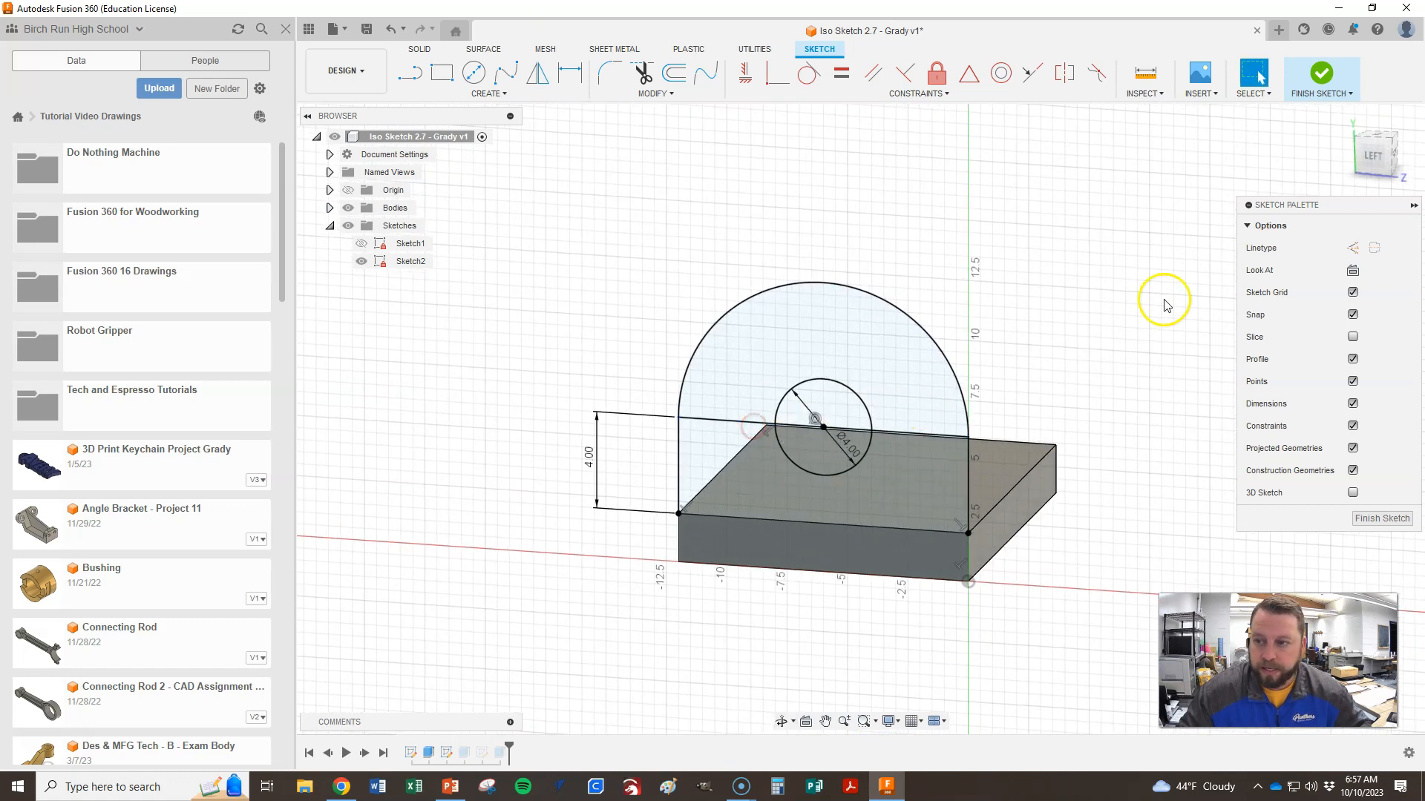
{"action": "left_click", "coordinate": [1374, 154]}
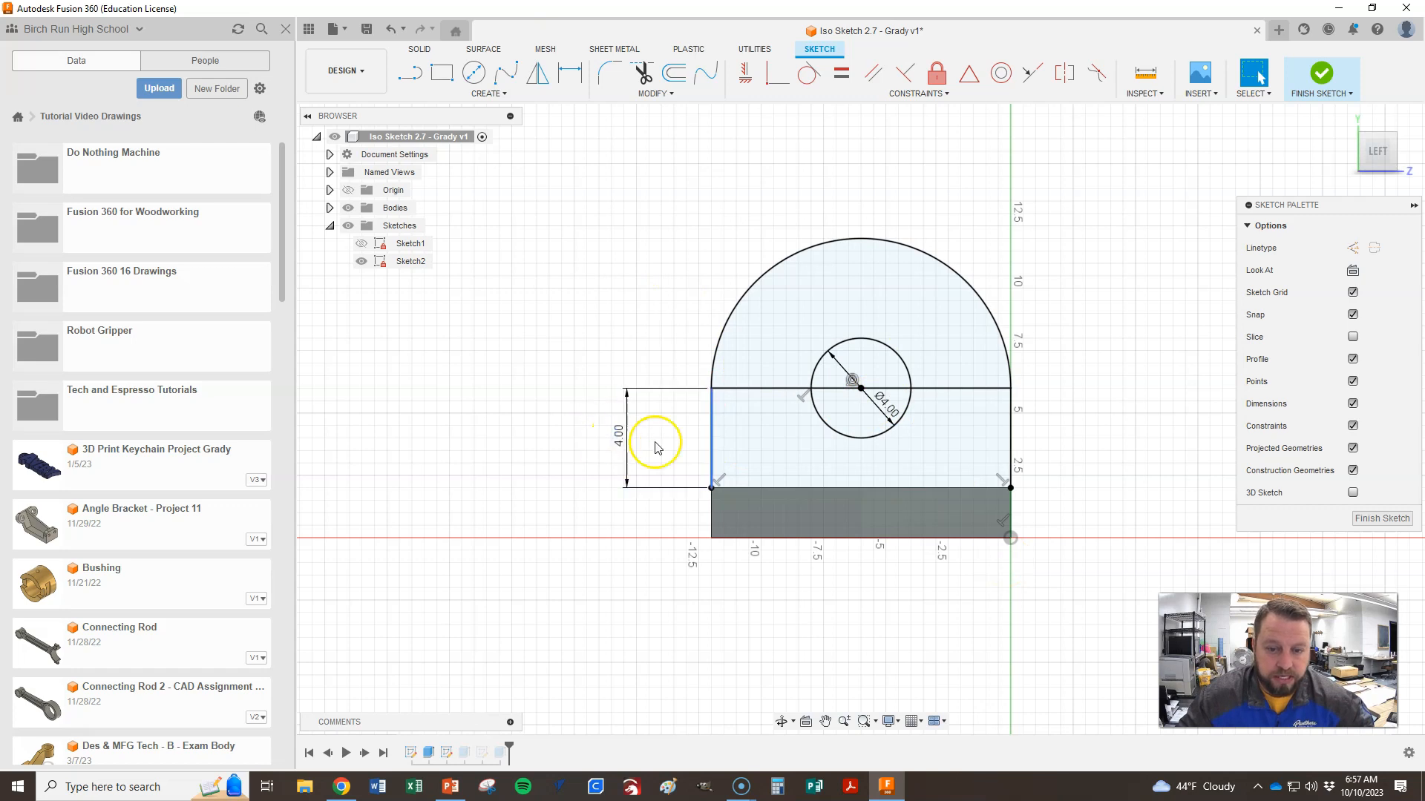
{"action": "left_click", "coordinate": [1388, 518]}
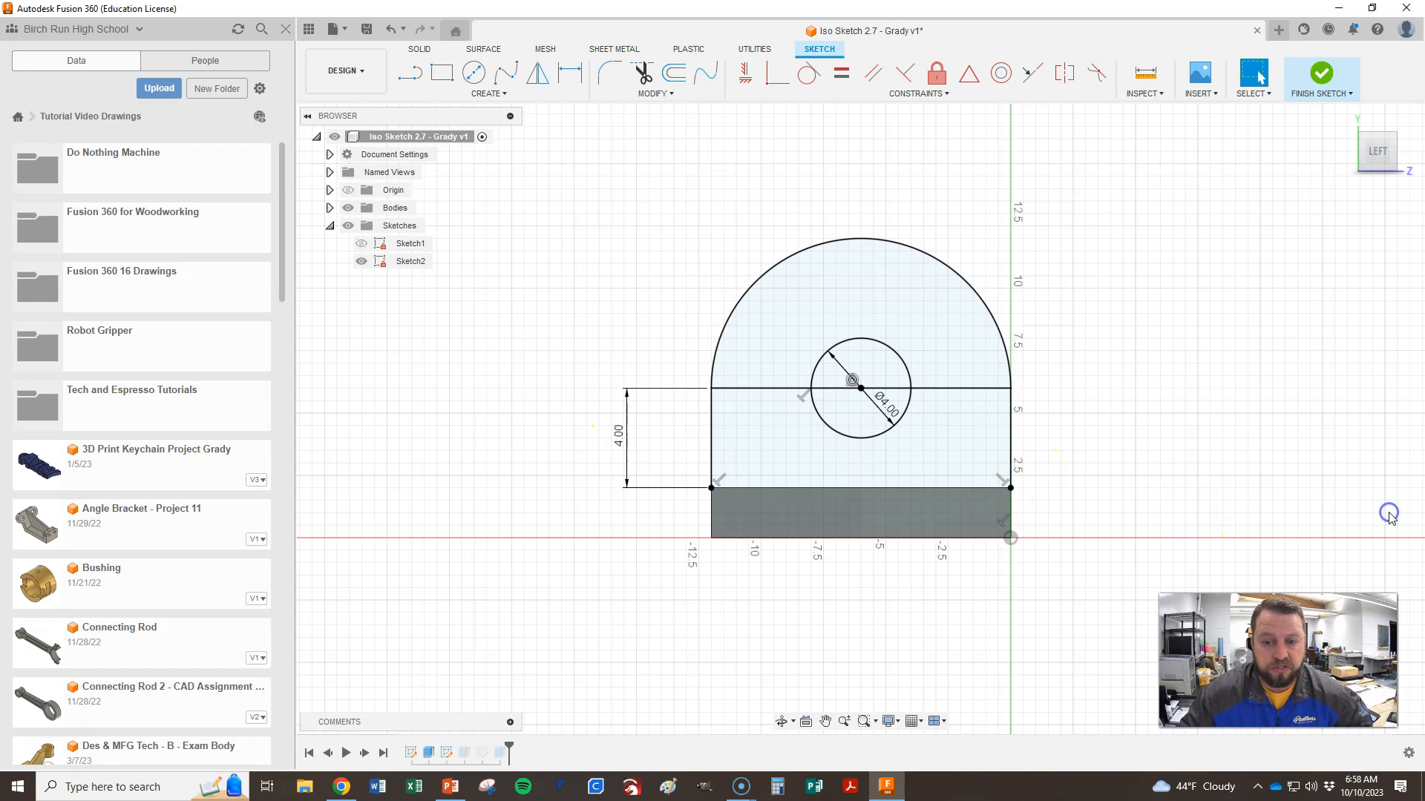
{"action": "left_click", "coordinate": [1344, 118]}
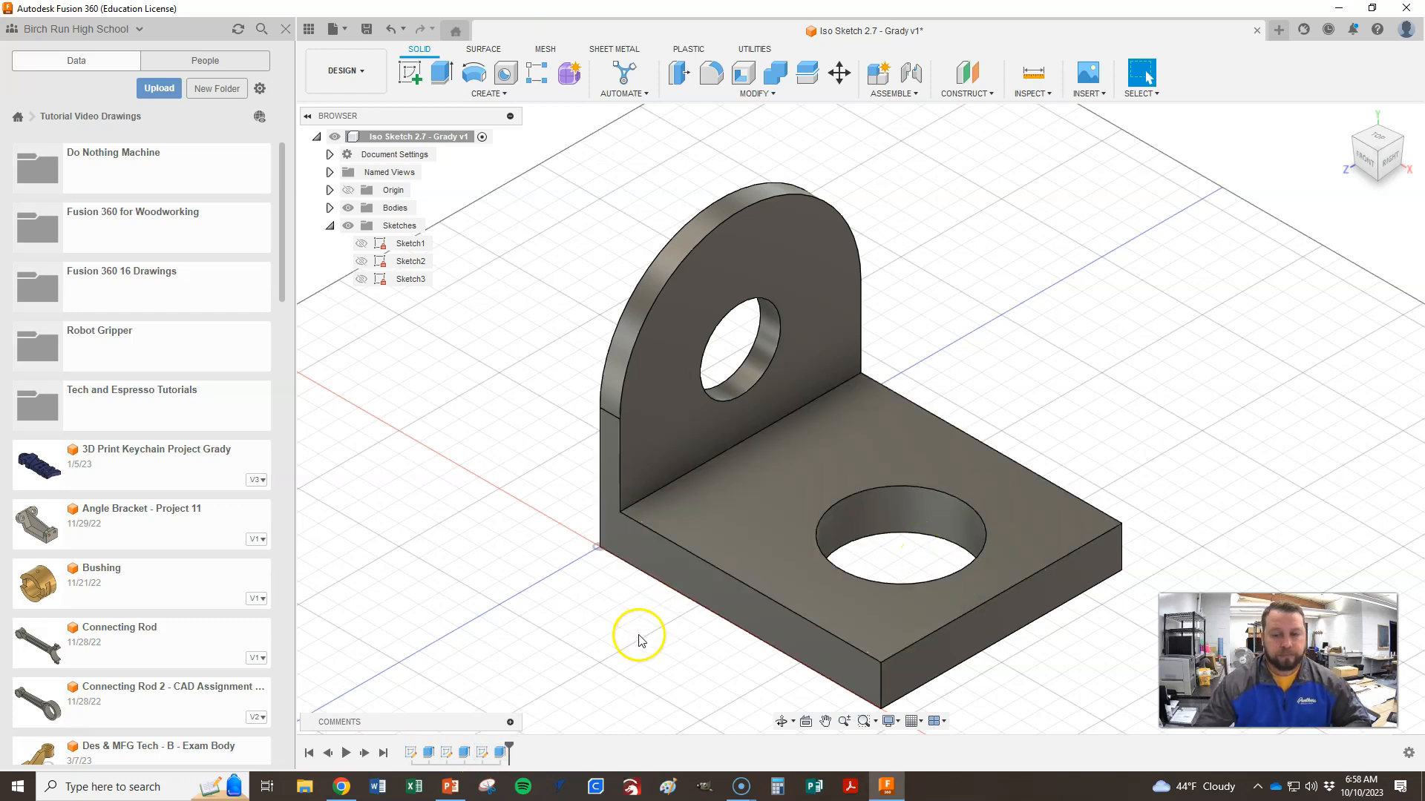
- Review the base hole's sketch, and change the hole's cut extent to a distance of -1 in
{"action": "double_click", "coordinate": [482, 752]}
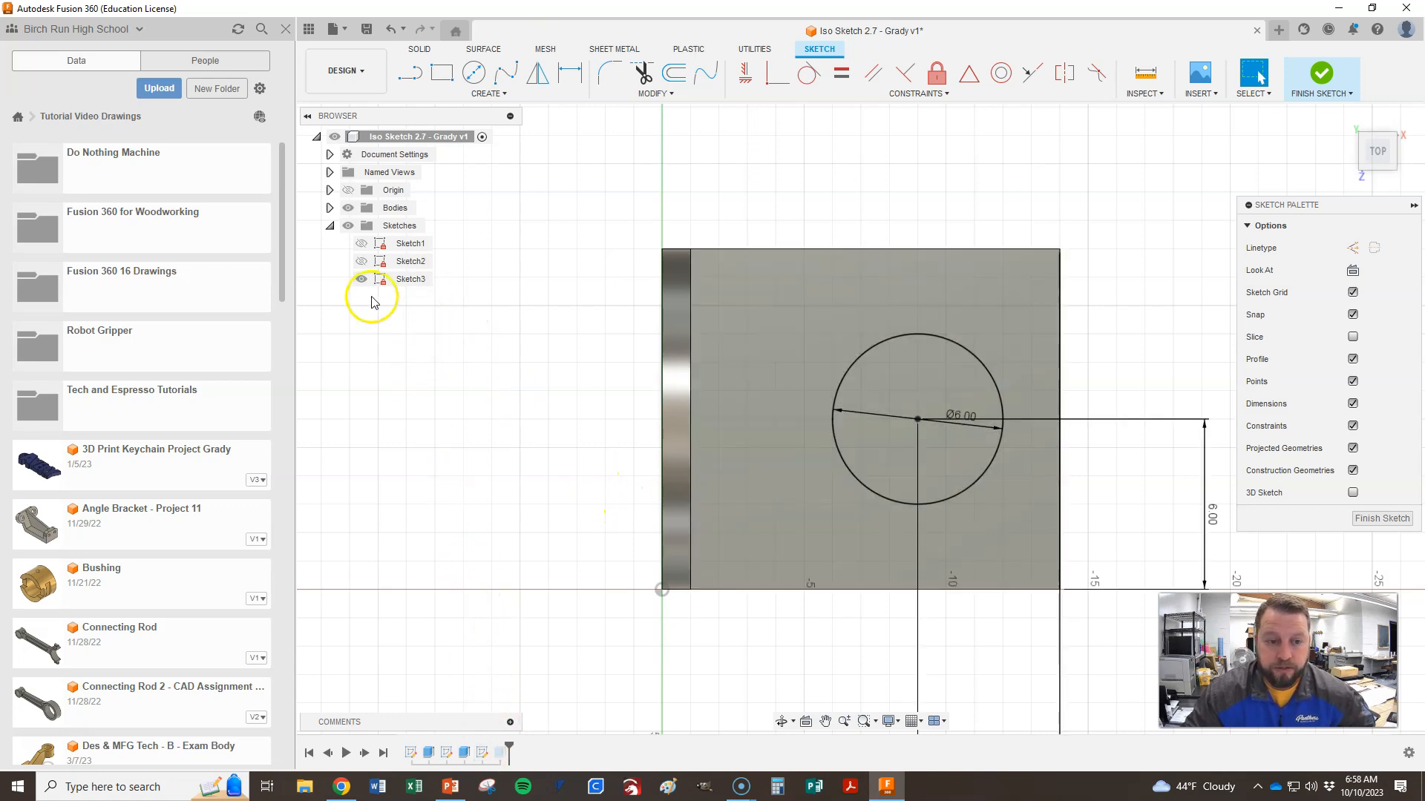
{"action": "left_click", "coordinate": [1382, 518]}
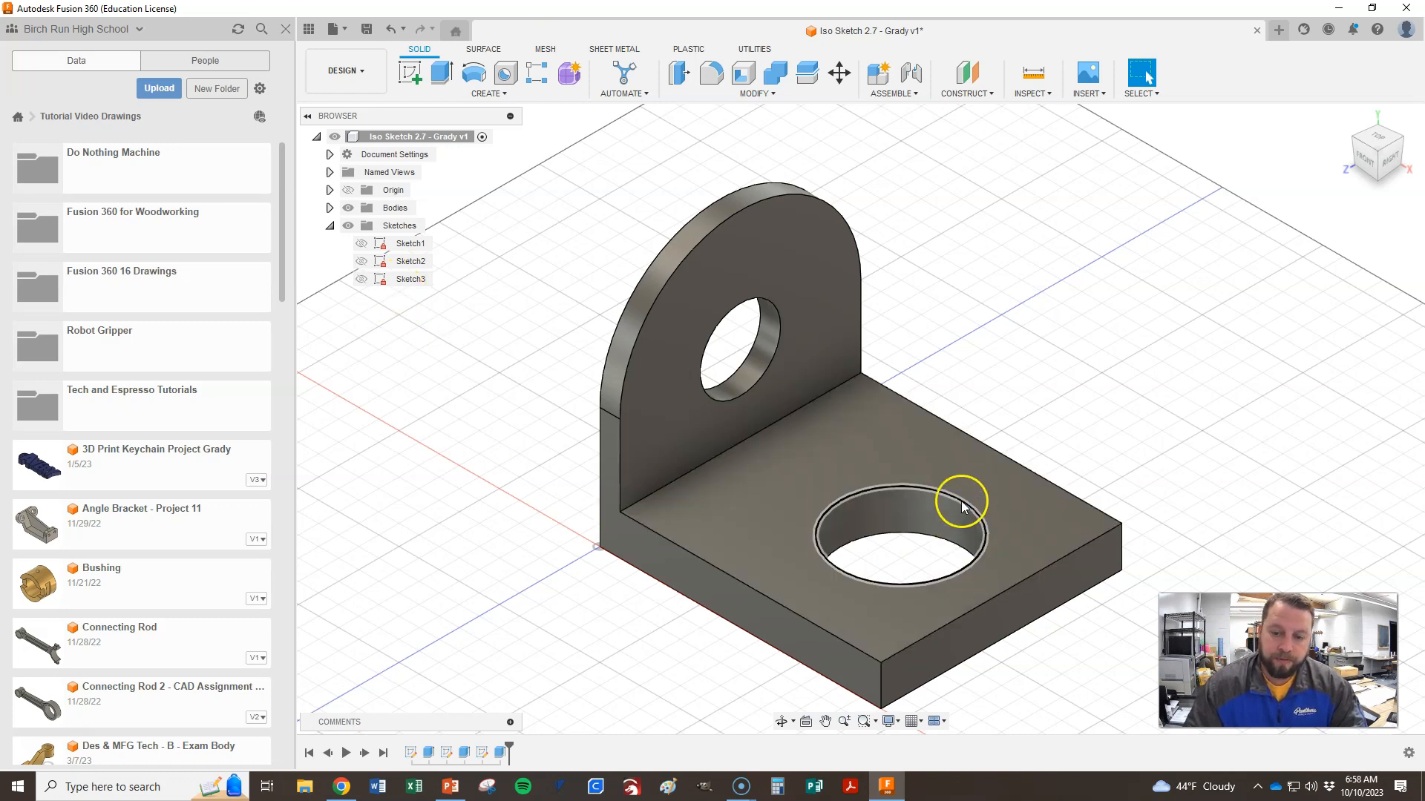
{"action": "double_click", "coordinate": [501, 754]}
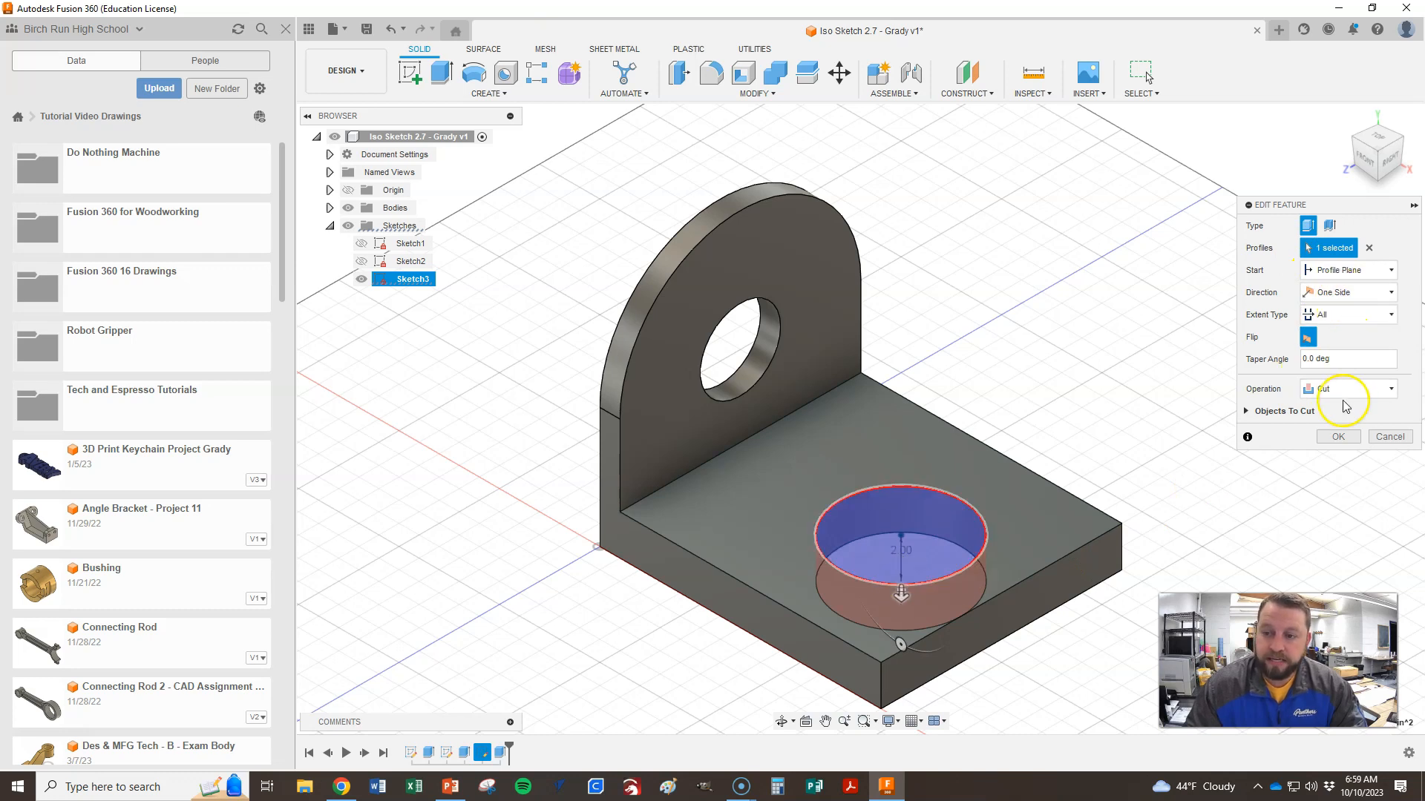
{"action": "left_click", "coordinate": [1330, 314]}
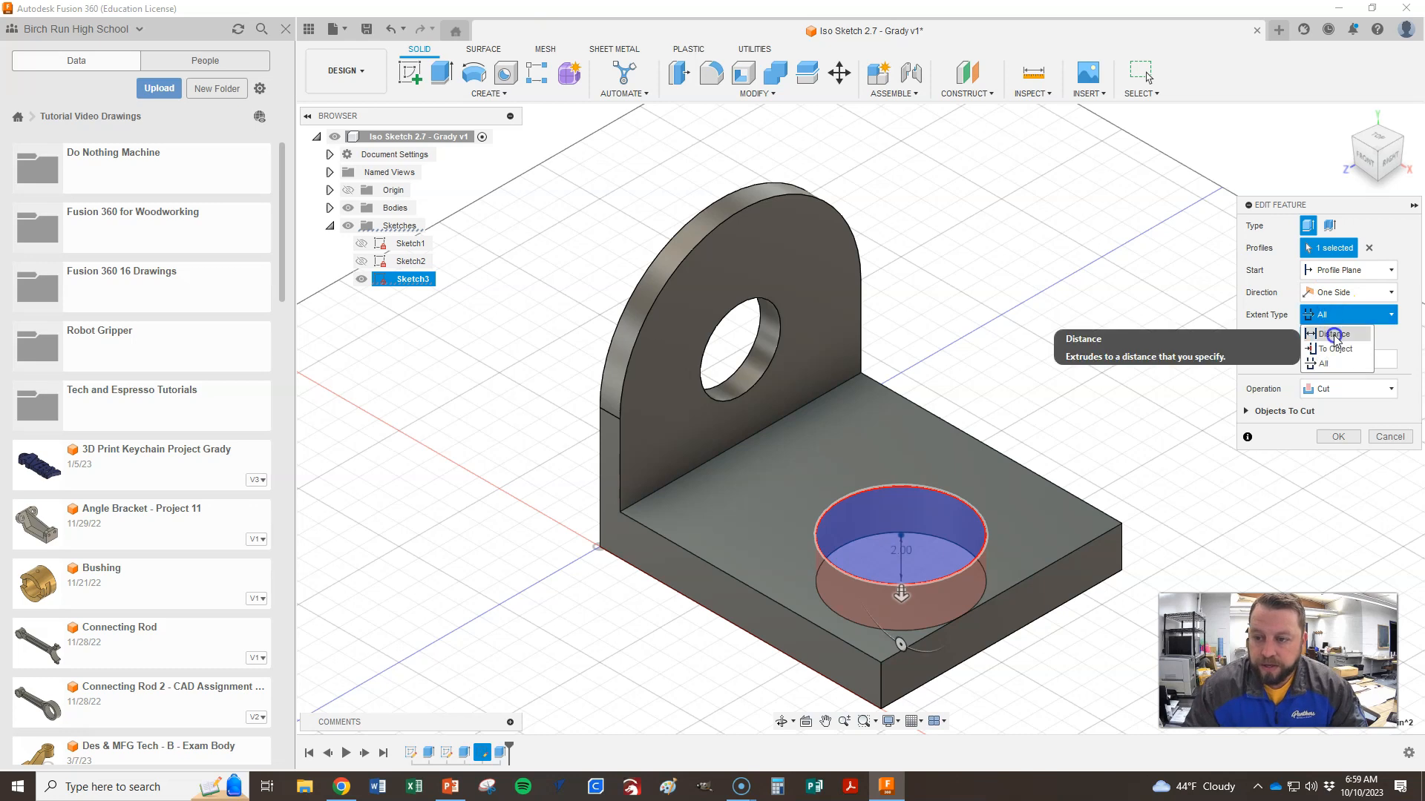
{"action": "left_click", "coordinate": [1321, 328]}
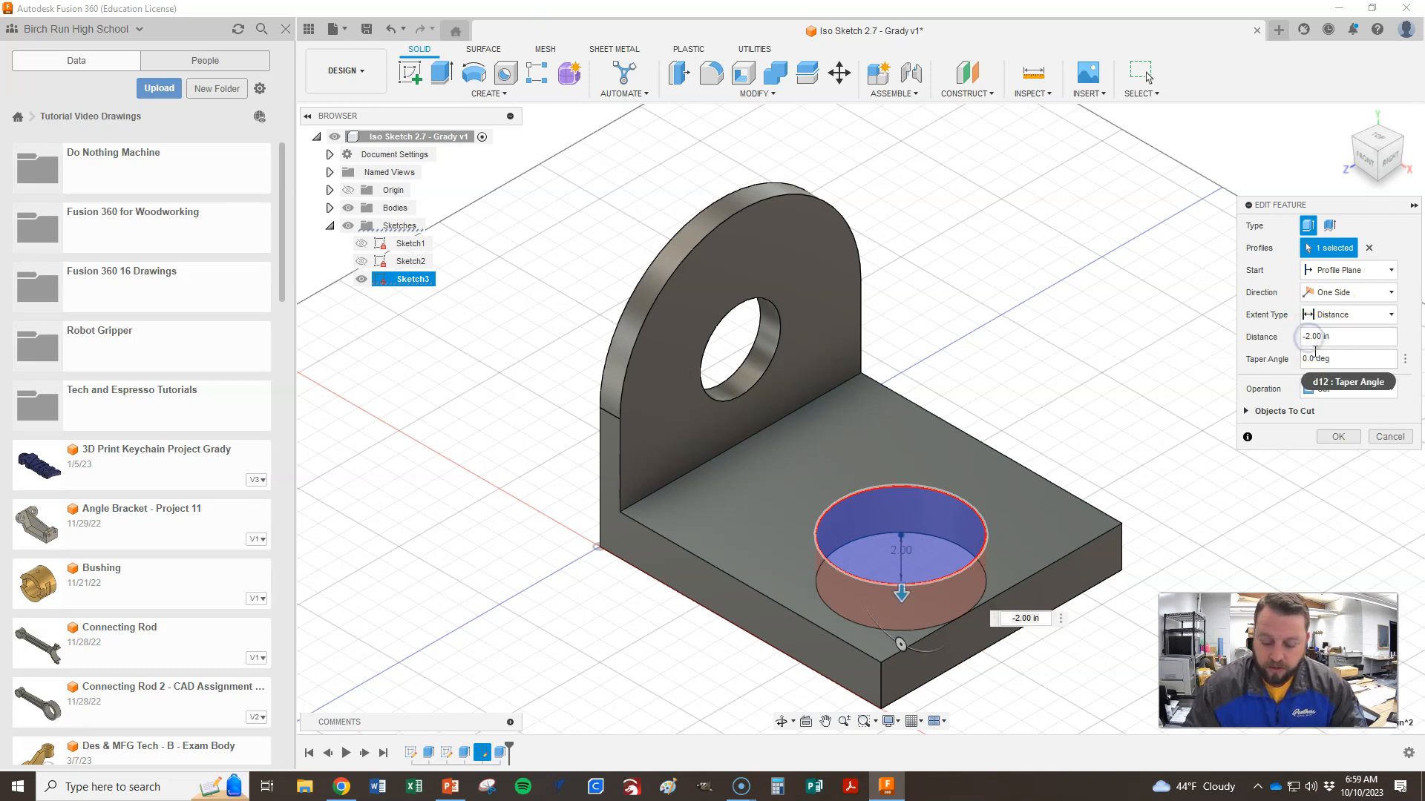
{"action": "key", "text": "BackSpace"}
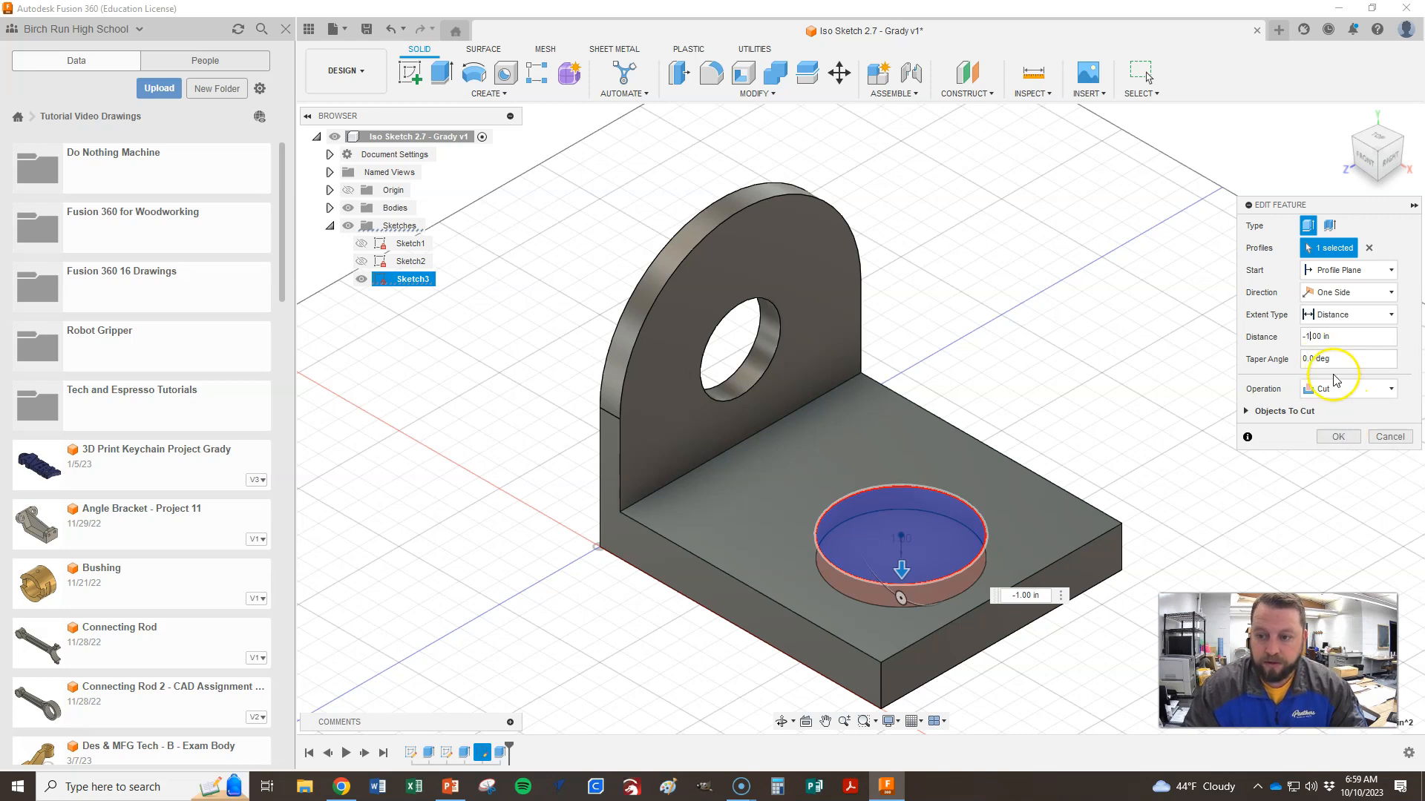
{"action": "left_click", "coordinate": [1338, 436]}
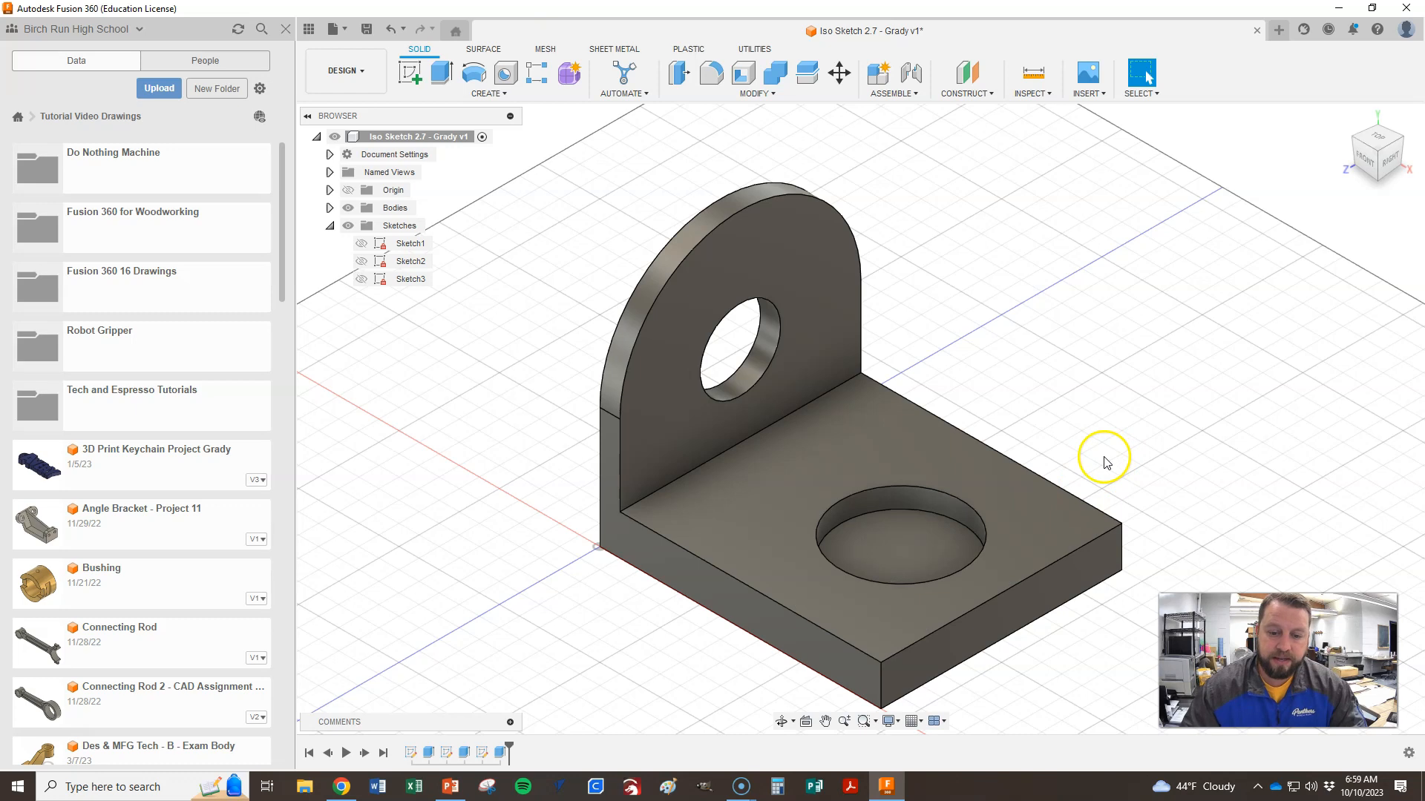
- Set the base hole's cut extent to All, and expand the list of bodies
{"action": "left_click", "coordinate": [500, 752]}
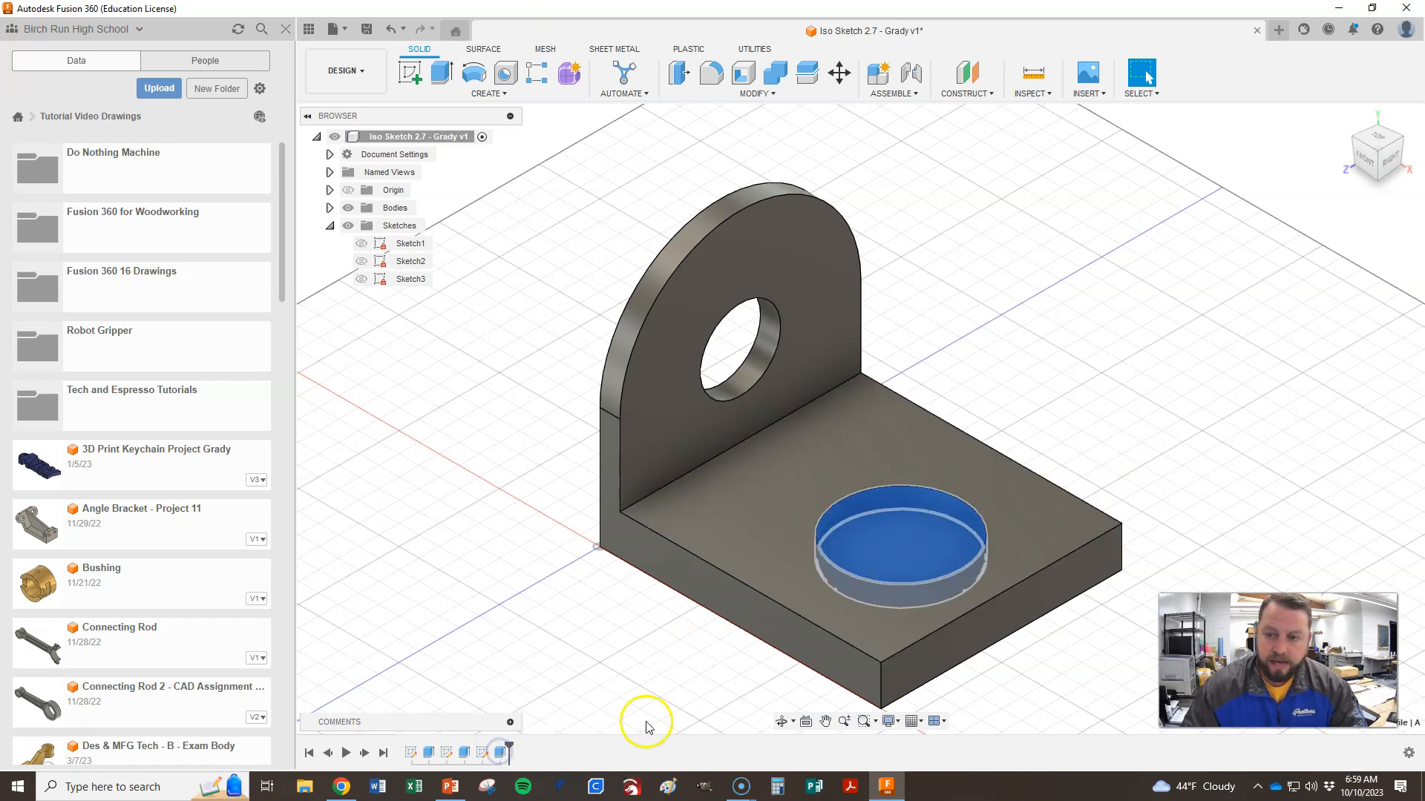
{"action": "left_click", "coordinate": [1327, 314]}
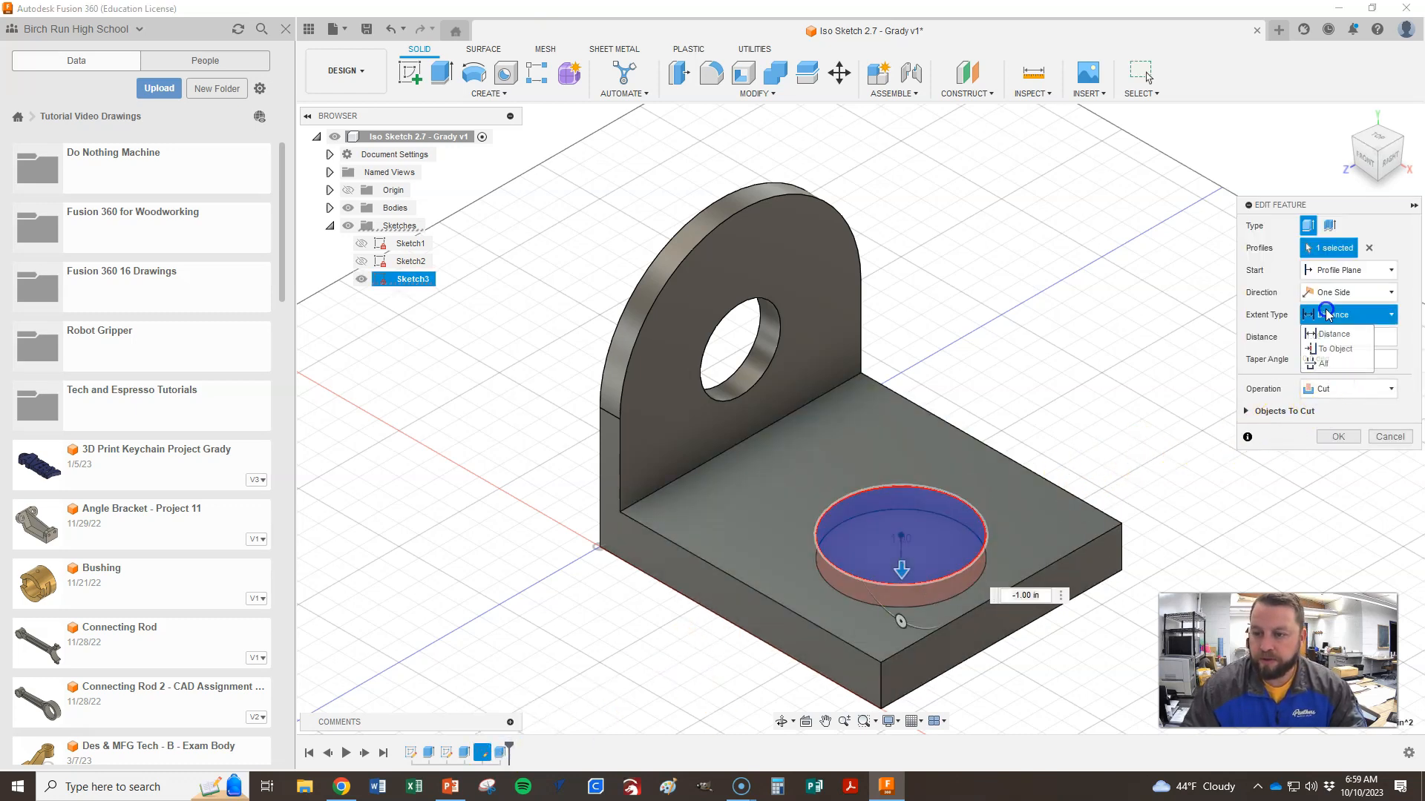
{"action": "left_click", "coordinate": [1324, 364]}
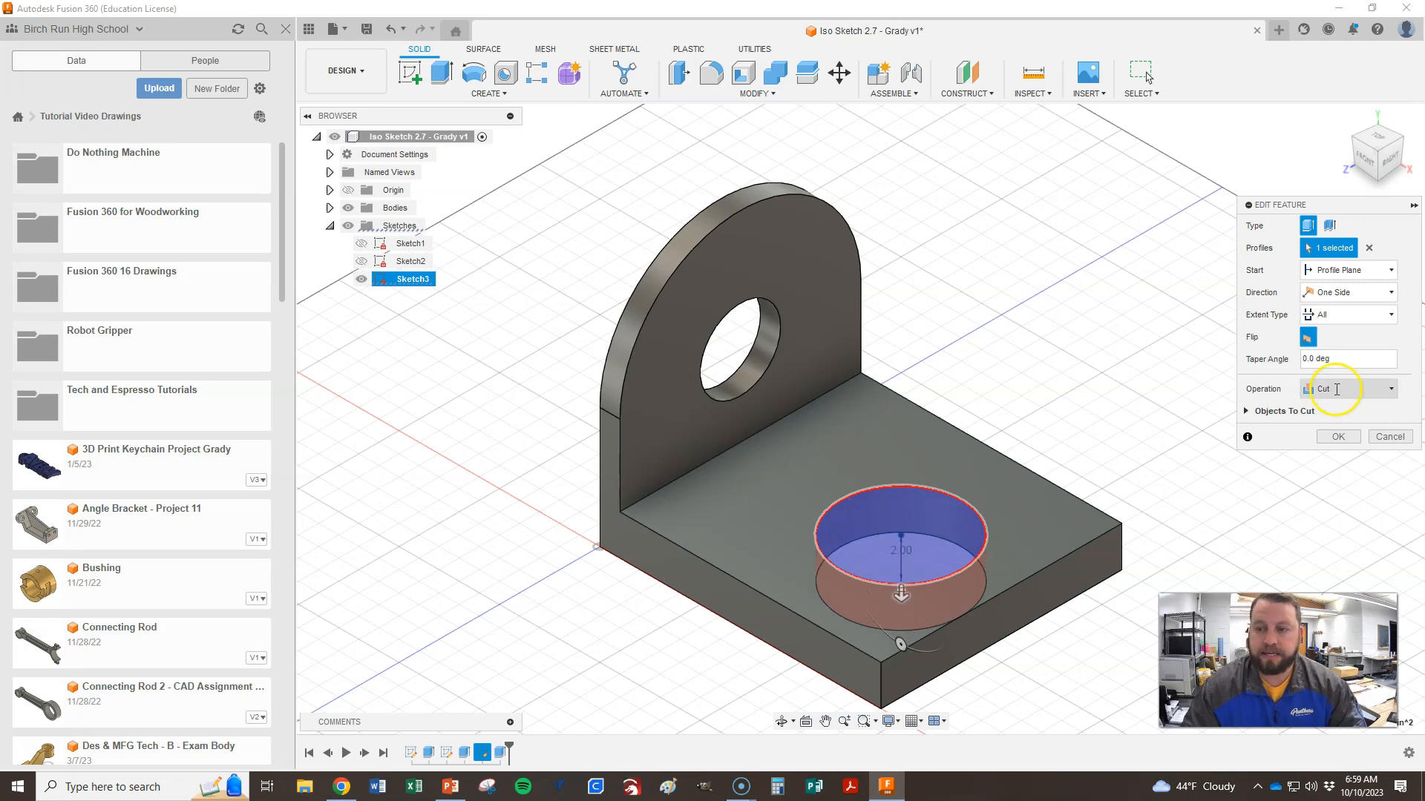
{"action": "left_click", "coordinate": [1337, 436]}
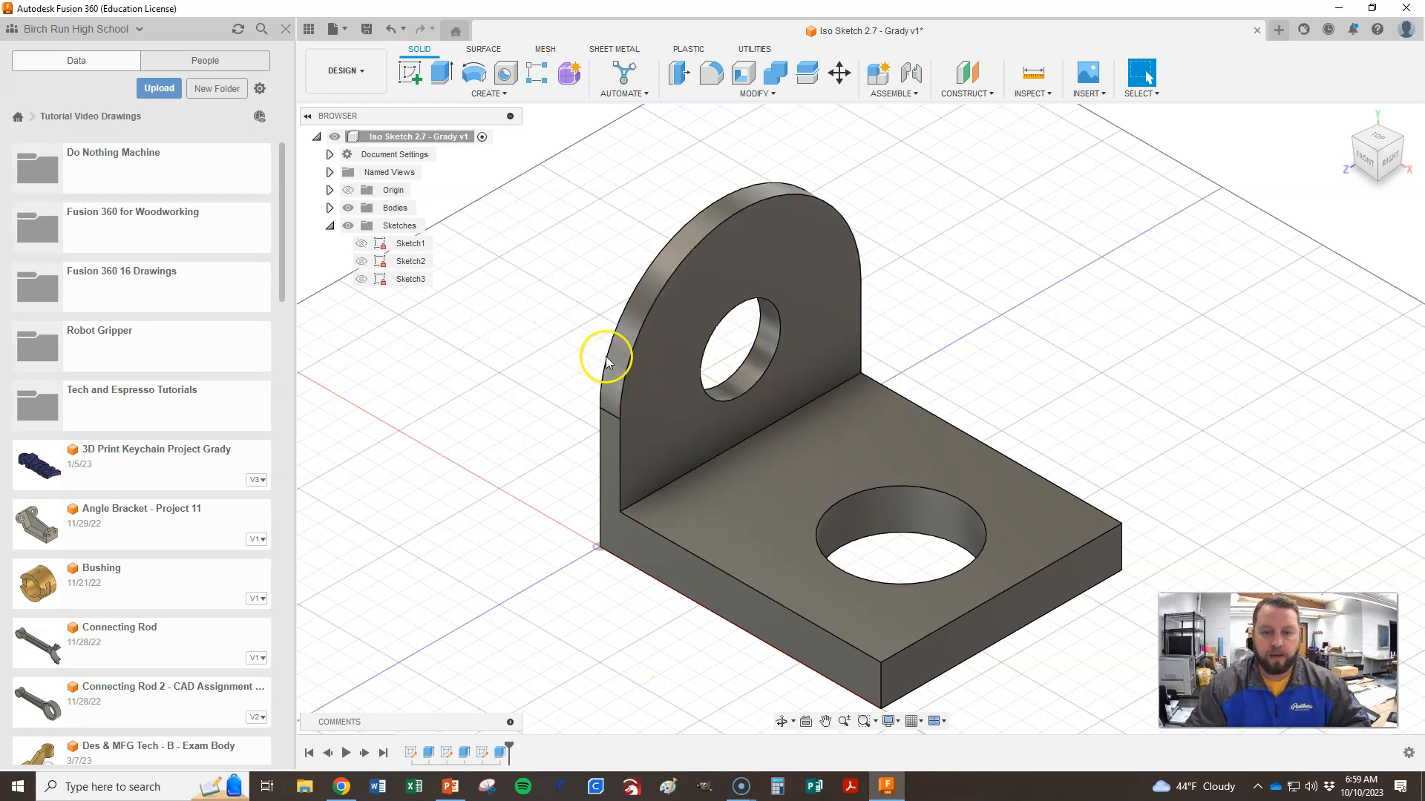
{"action": "left_click", "coordinate": [329, 208]}
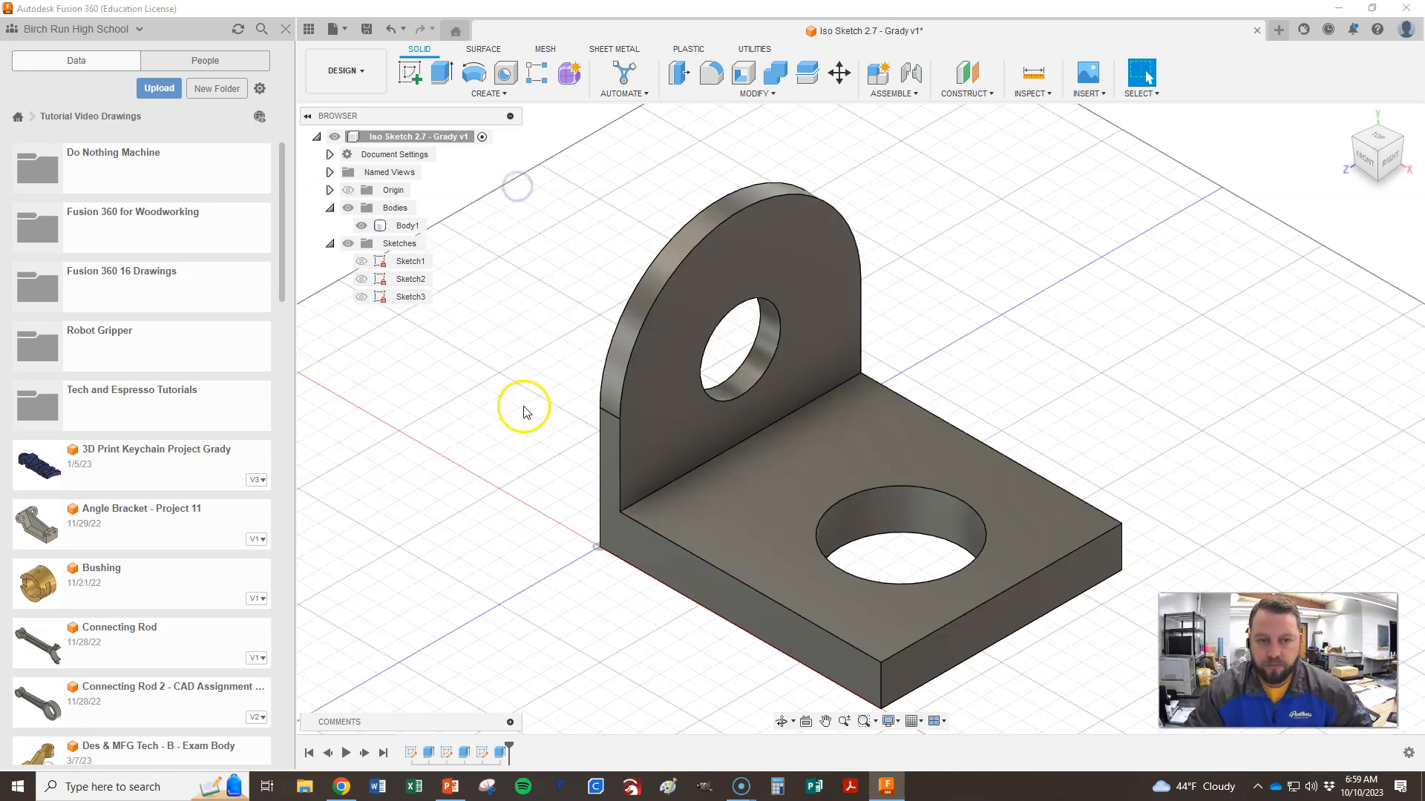
- Fit the part in the view, and save the finished design as a new version with a version description
{"action": "key", "text": "F6"}
{"action": "left_click", "coordinate": [775, 547]}
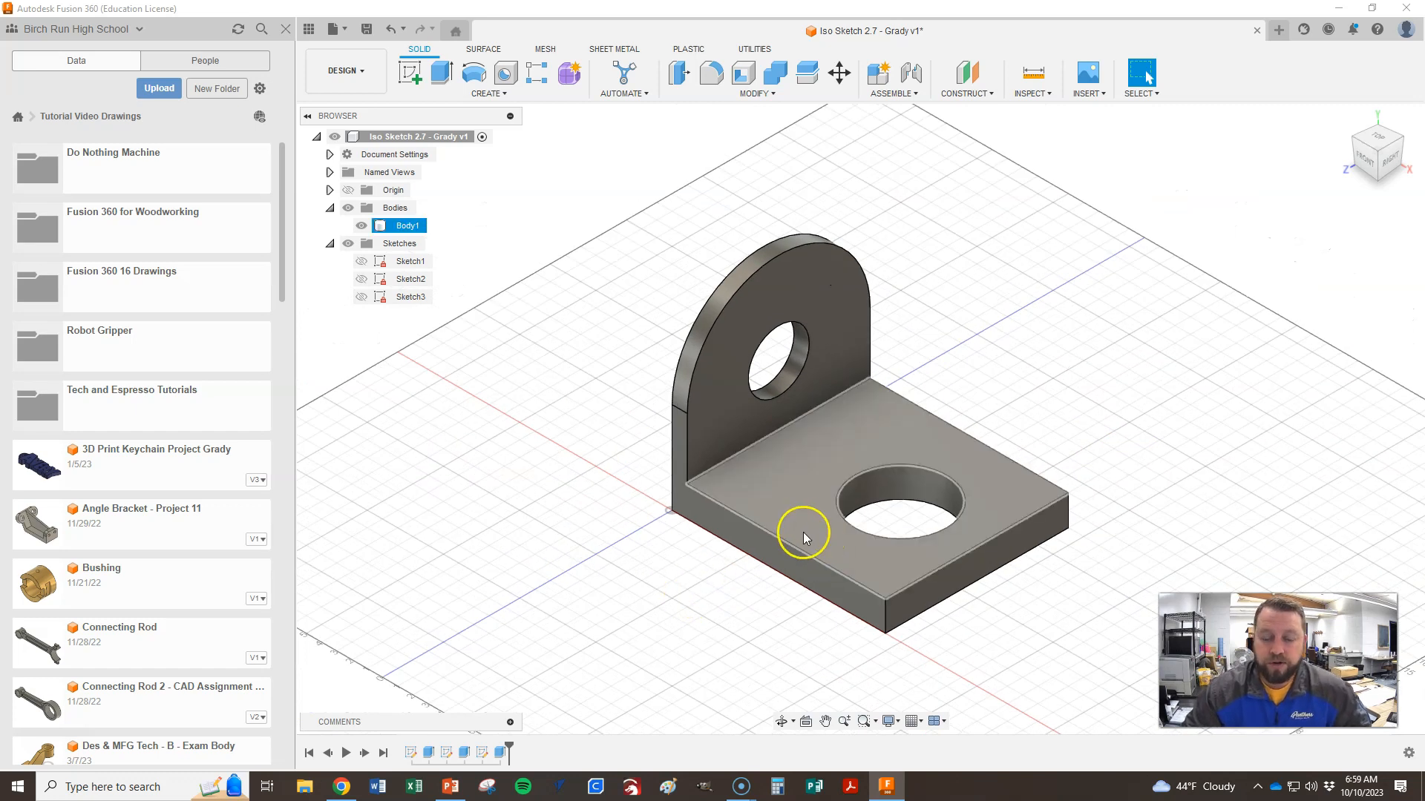
{"action": "scroll", "coordinate": [805, 531], "scroll_direction": "up", "scroll_amount": 1}
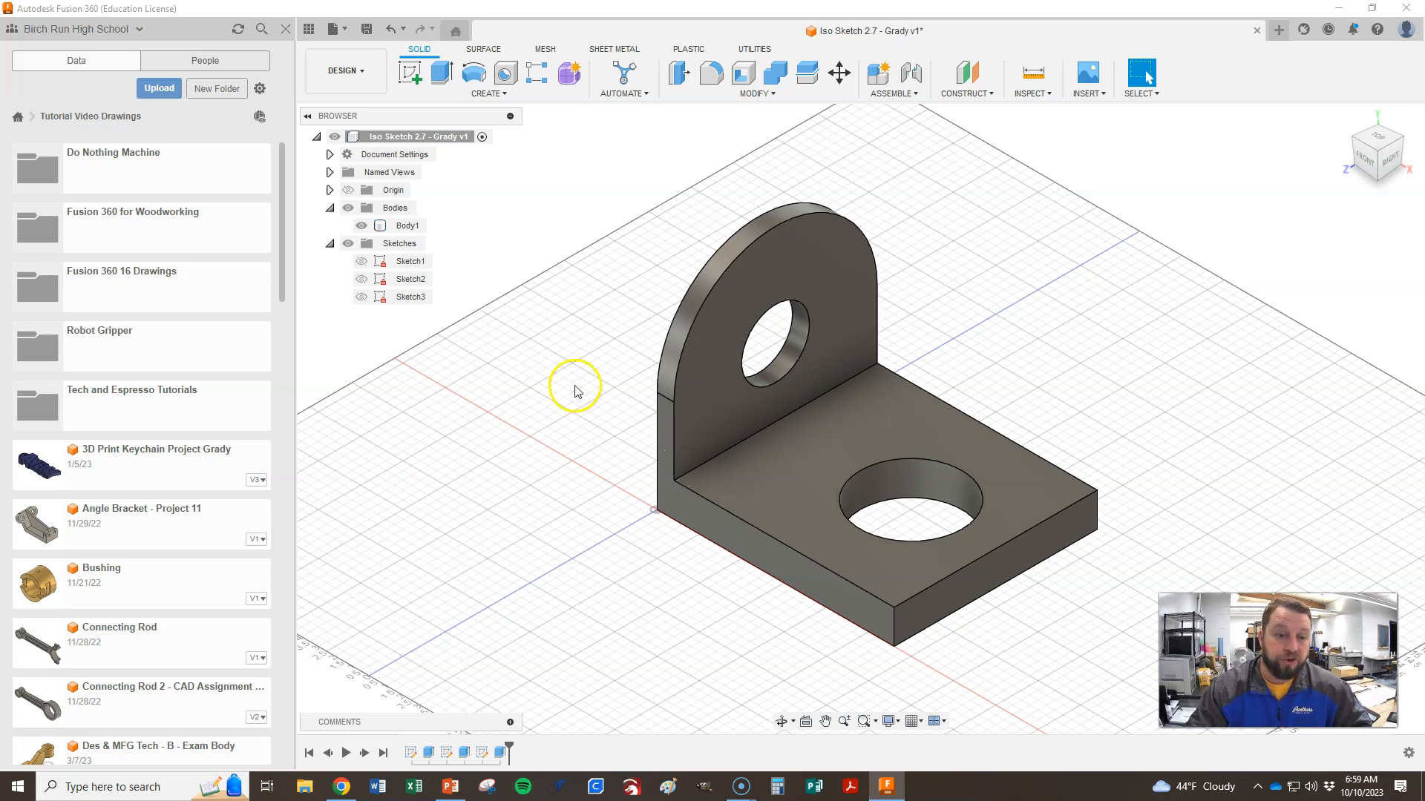
{"action": "key", "text": "Escape"}
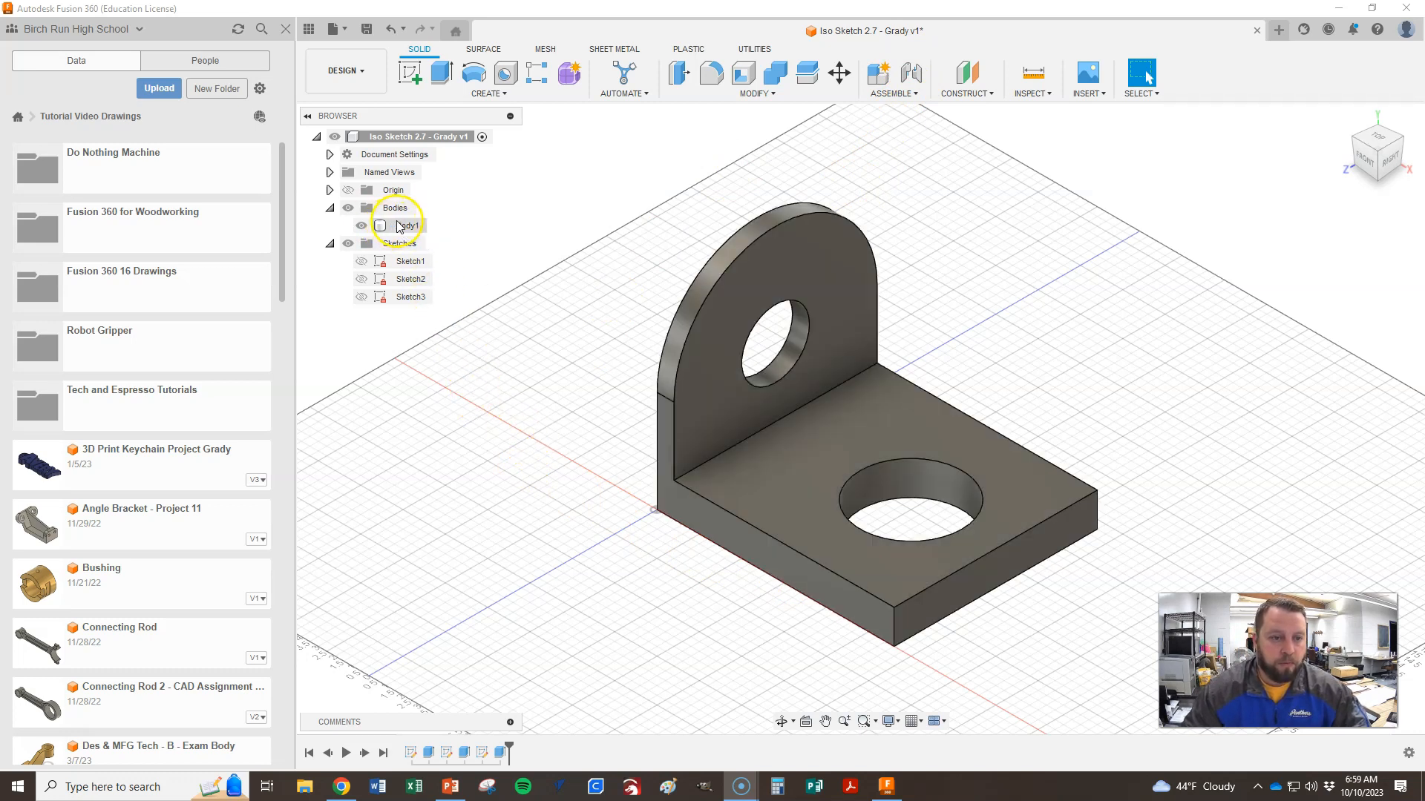
{"action": "left_click", "coordinate": [401, 227]}
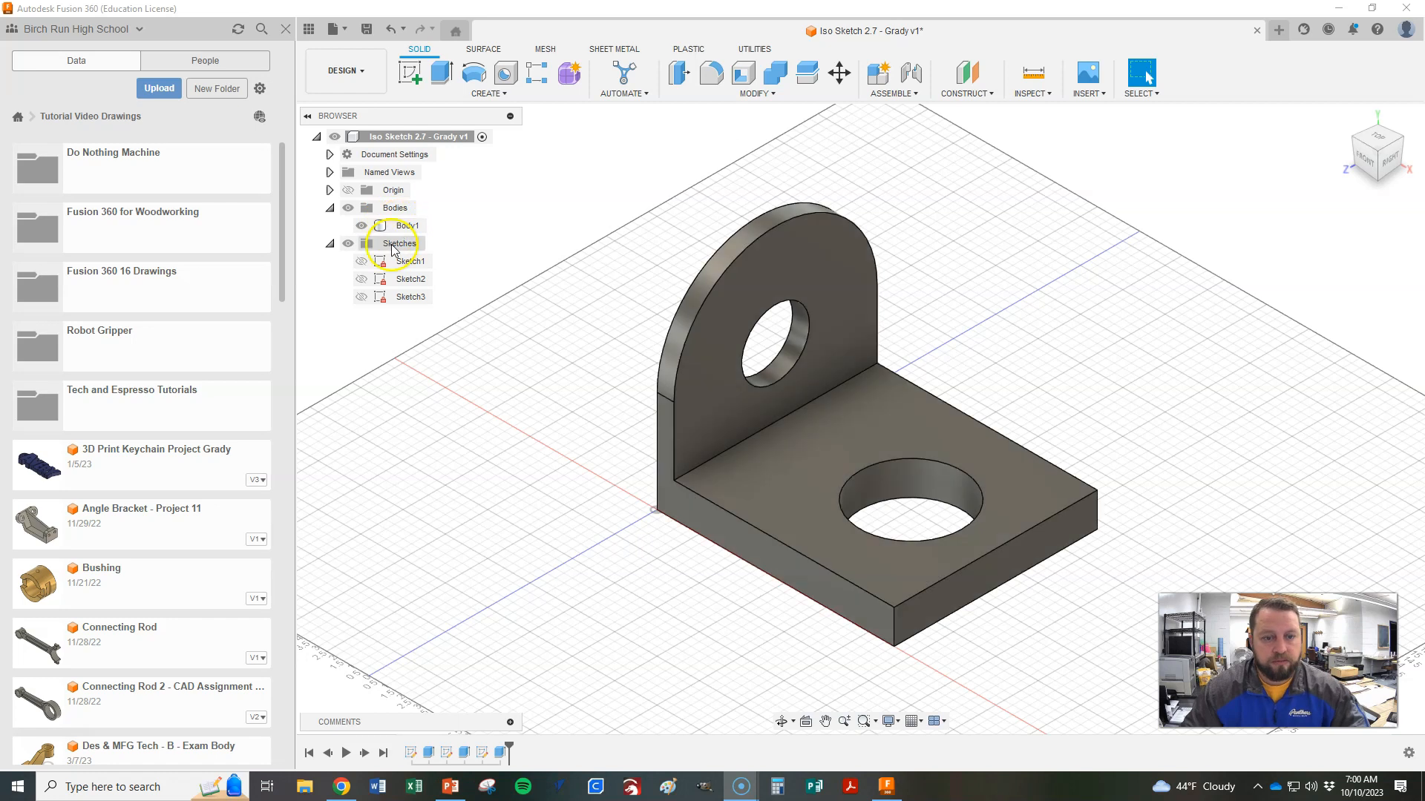
{"action": "left_click", "coordinate": [366, 30]}
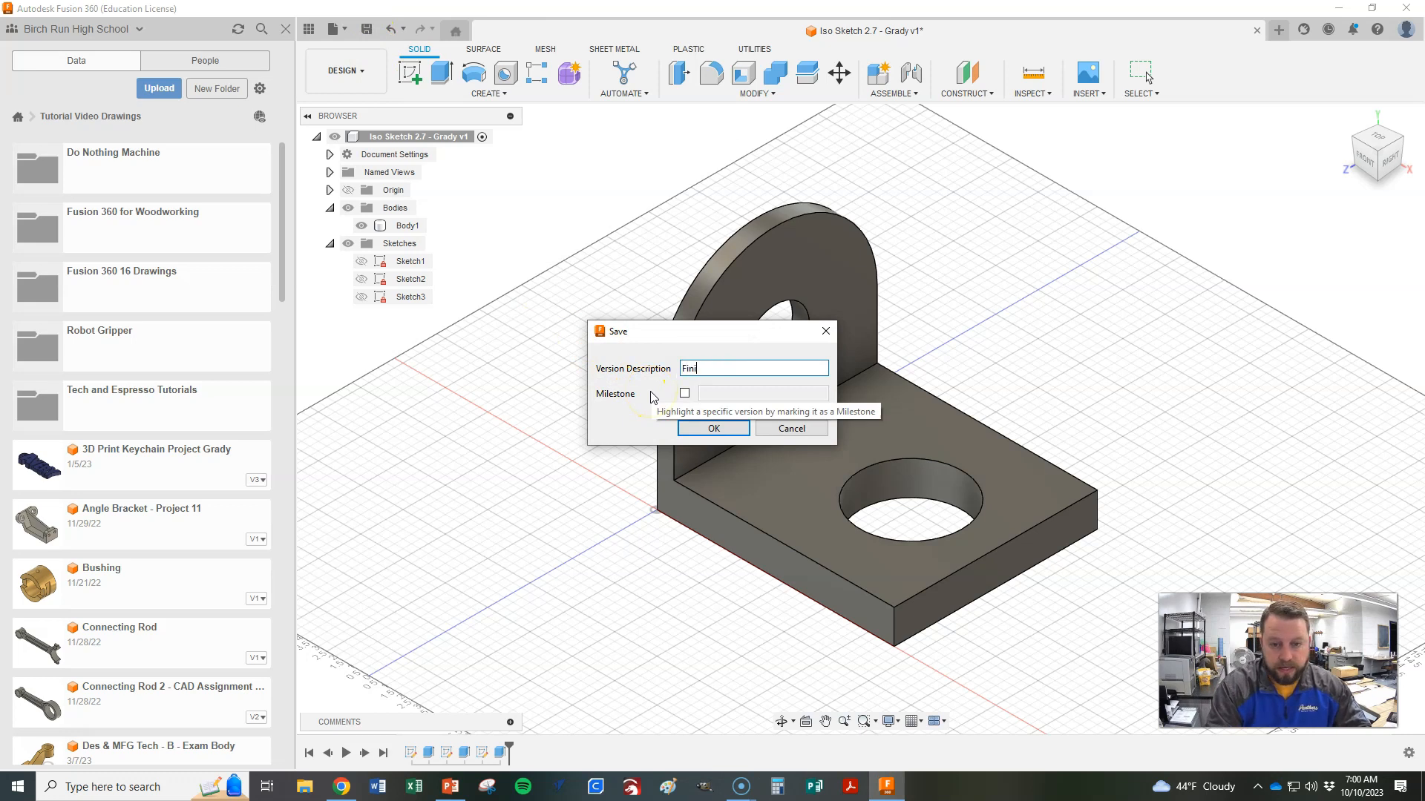
{"action": "left_click", "coordinate": [705, 426]}
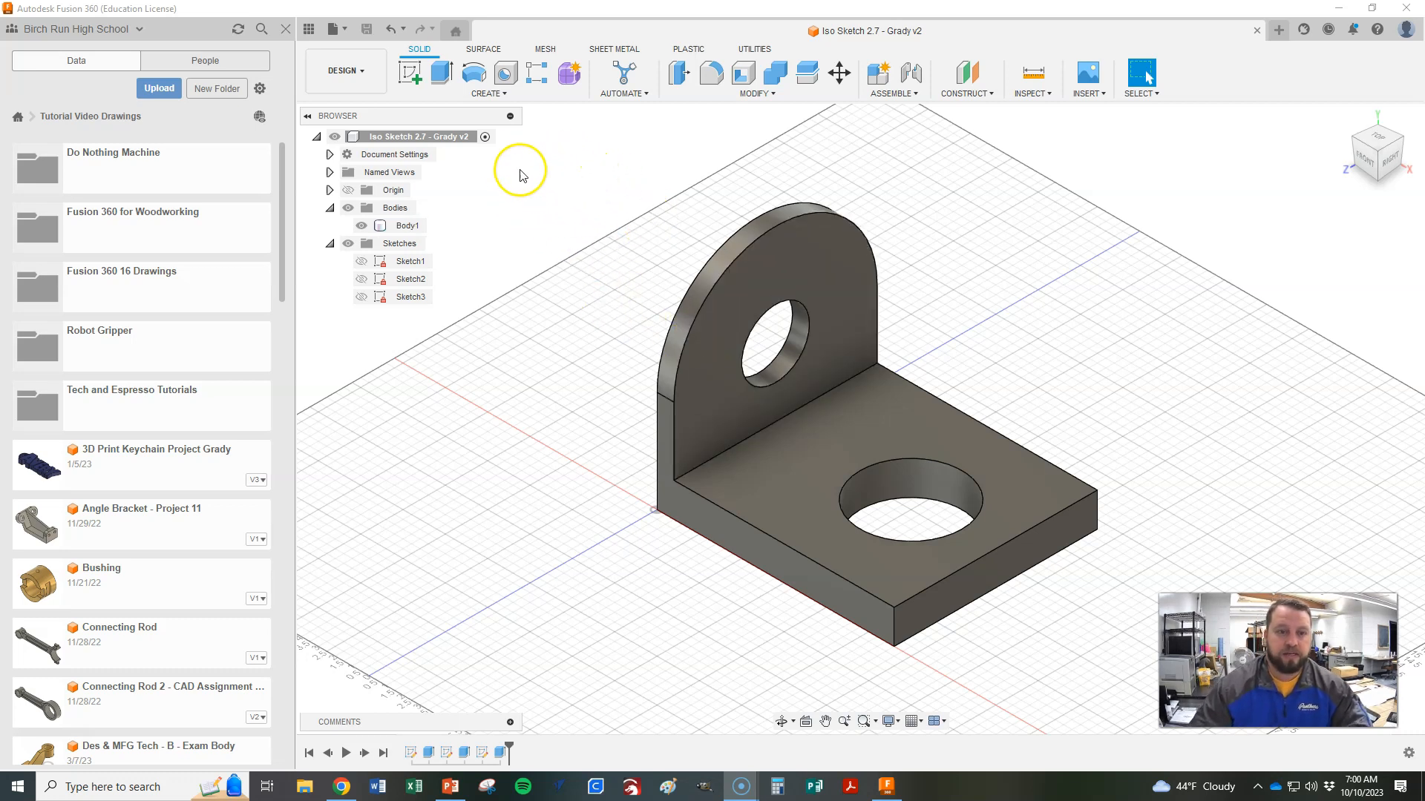
- Undo and redo the base hole's extent change, and save the design as another version with a version description
{"action": "left_click", "coordinate": [389, 31]}
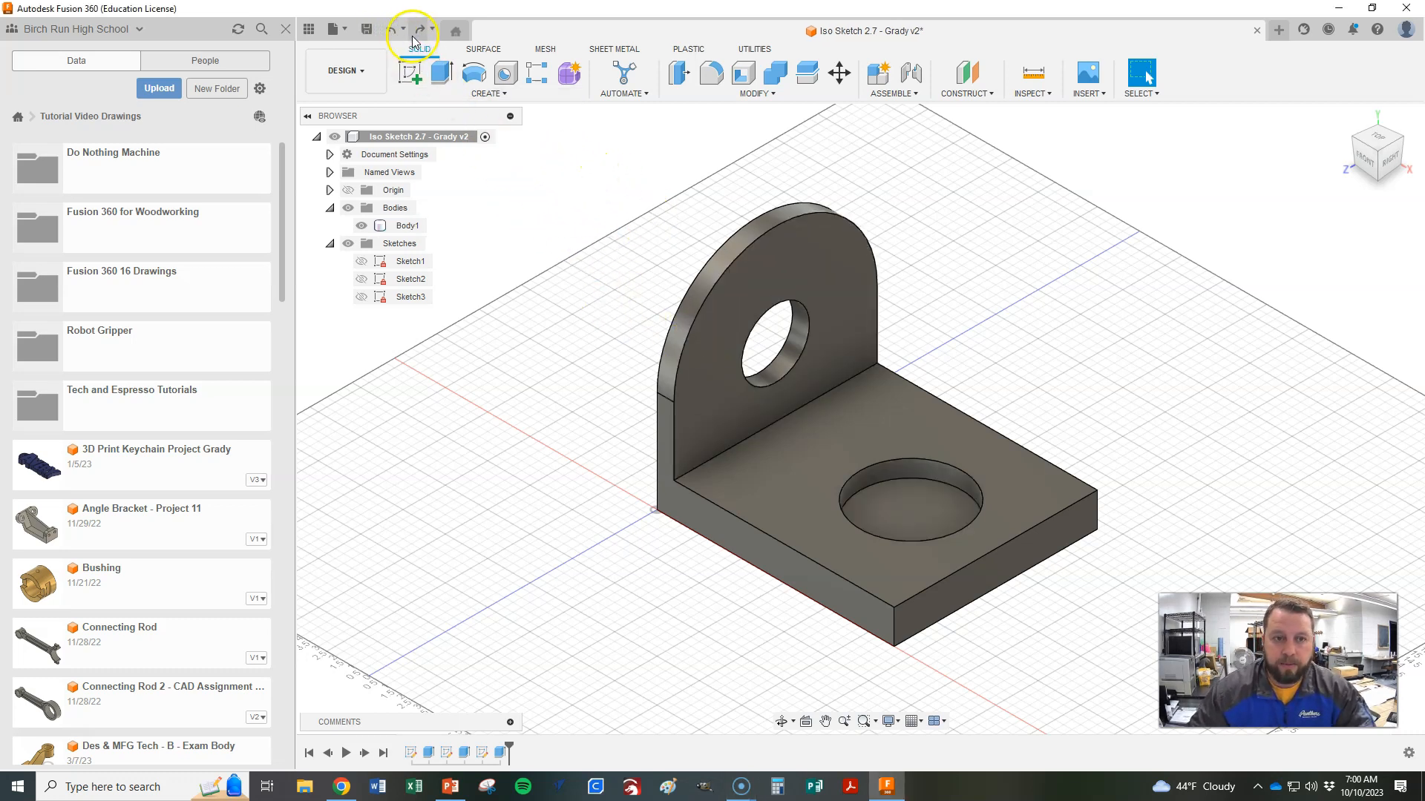
{"action": "left_click", "coordinate": [420, 29]}
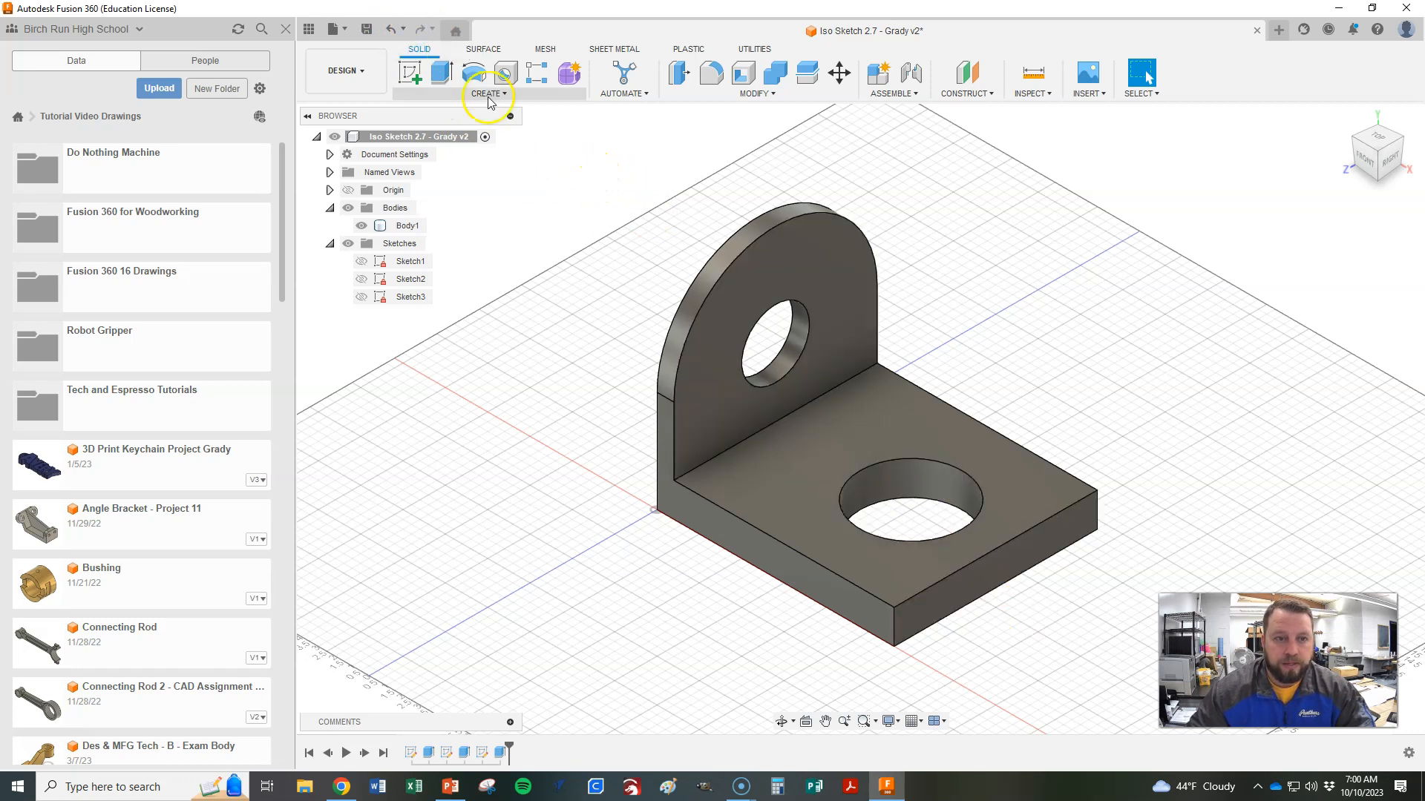
{"action": "left_click", "coordinate": [370, 31]}
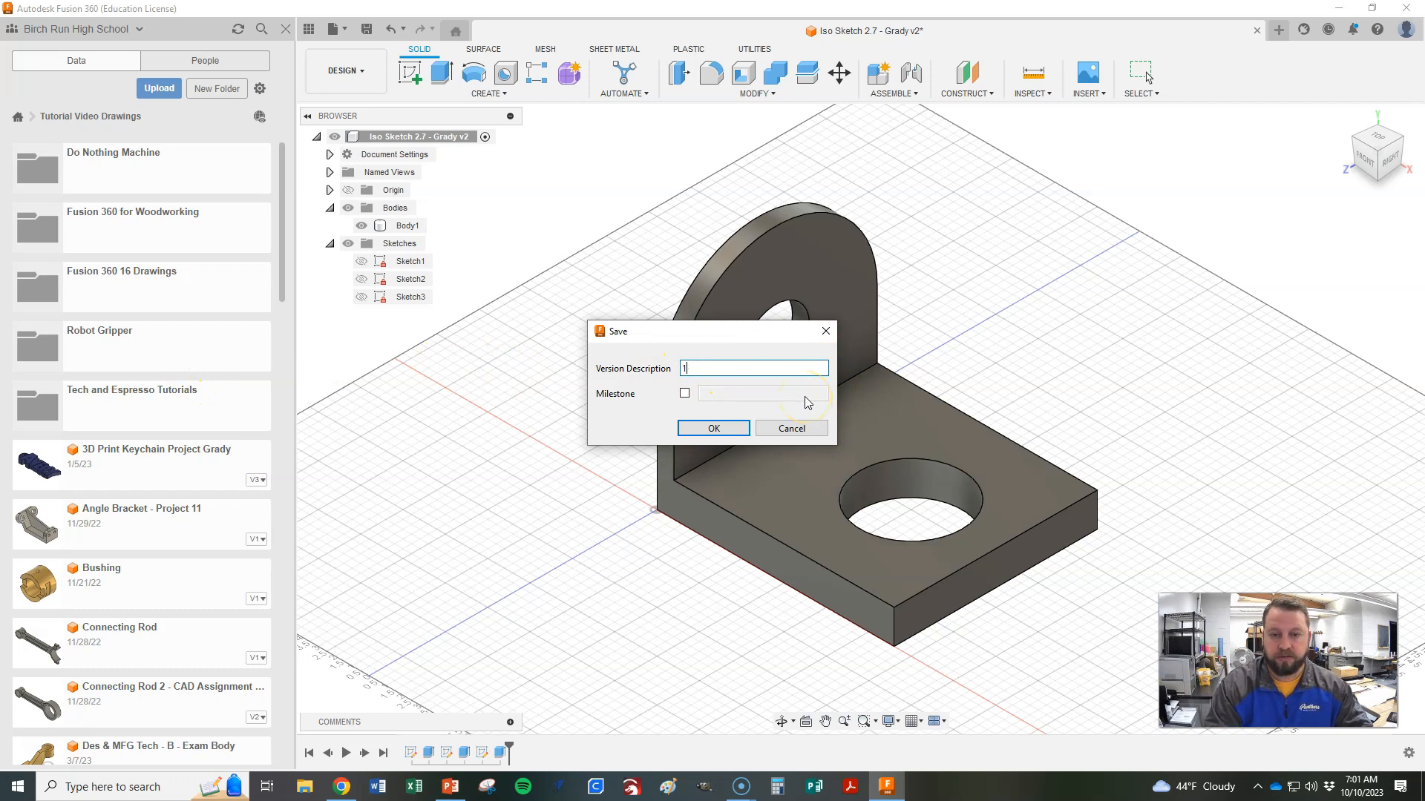
{"action": "left_click", "coordinate": [698, 431]}
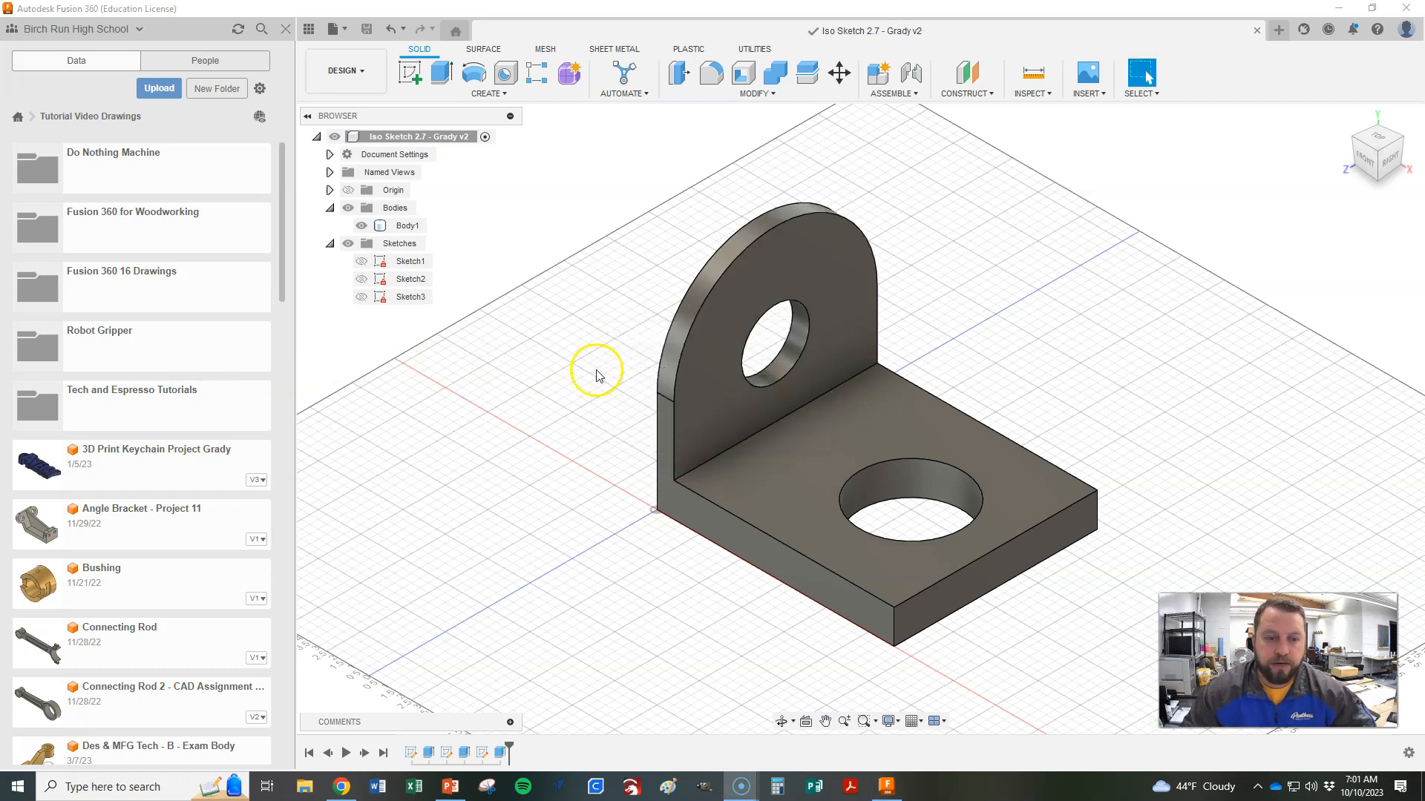
- Return to the home view and display the properties of Body1
{"action": "left_click", "coordinate": [1346, 119]}
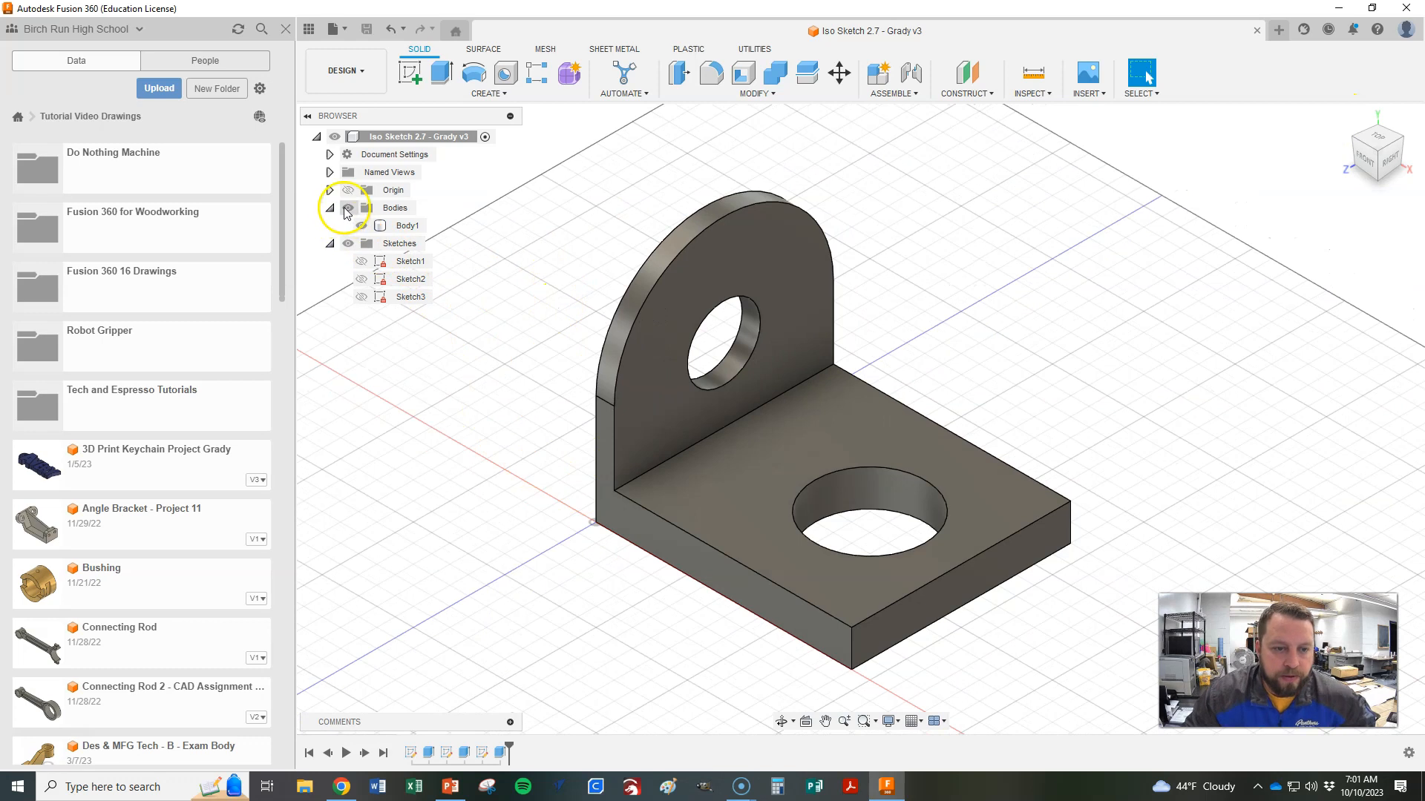
{"action": "right_click", "coordinate": [399, 227]}
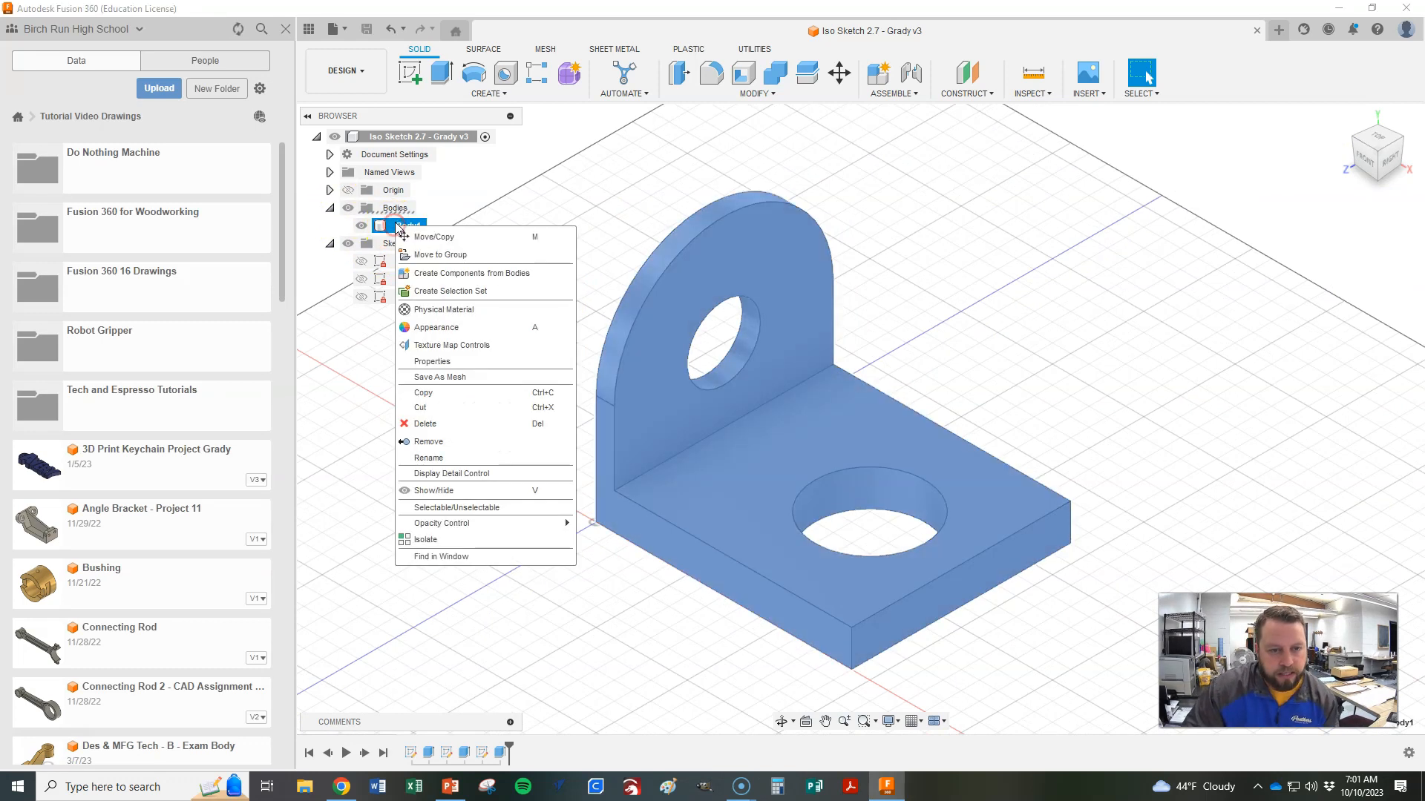
{"action": "left_click", "coordinate": [432, 364]}
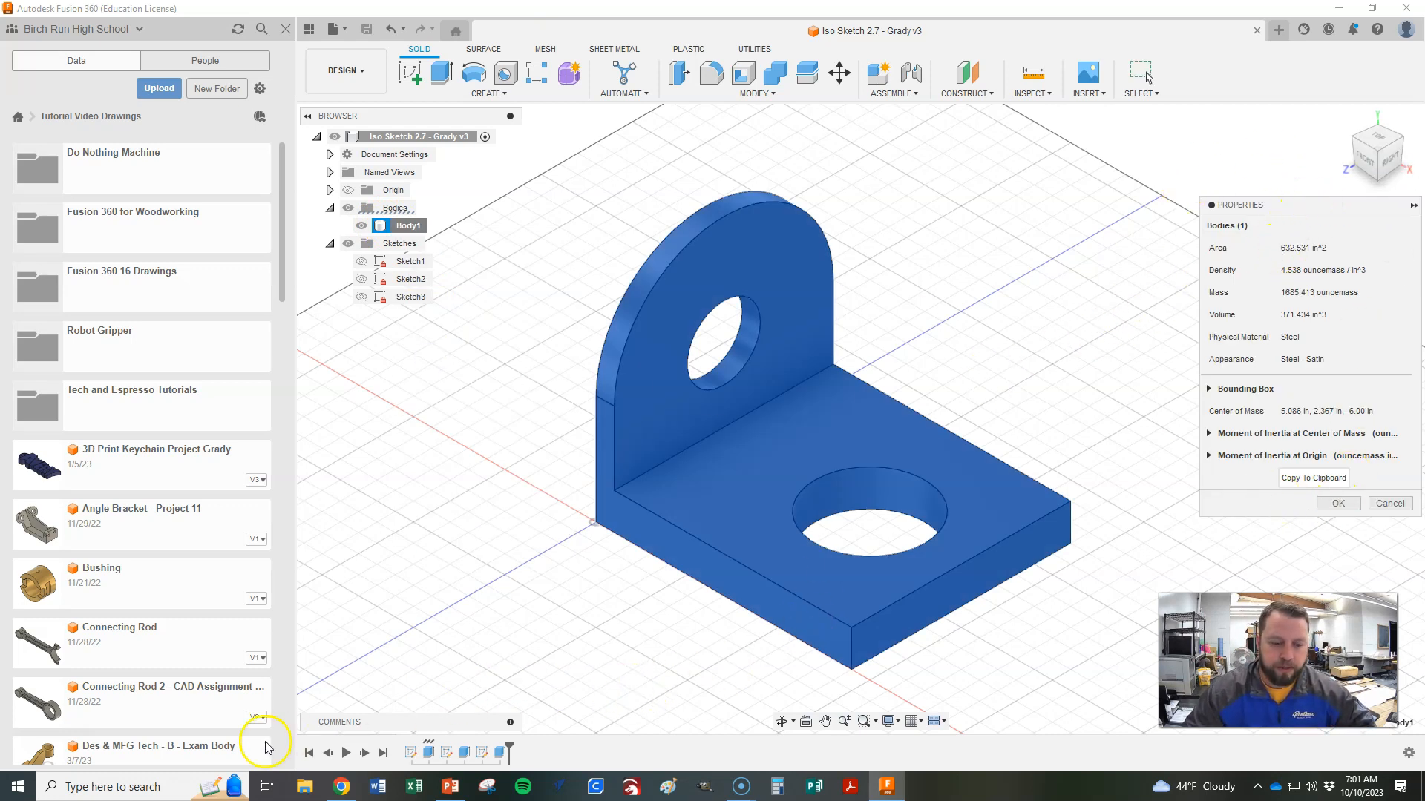
- Search Windows for "snip" and try to open the Snipping Tool
{"action": "left_click", "coordinate": [140, 788]}
{"action": "type", "text": "snip"}
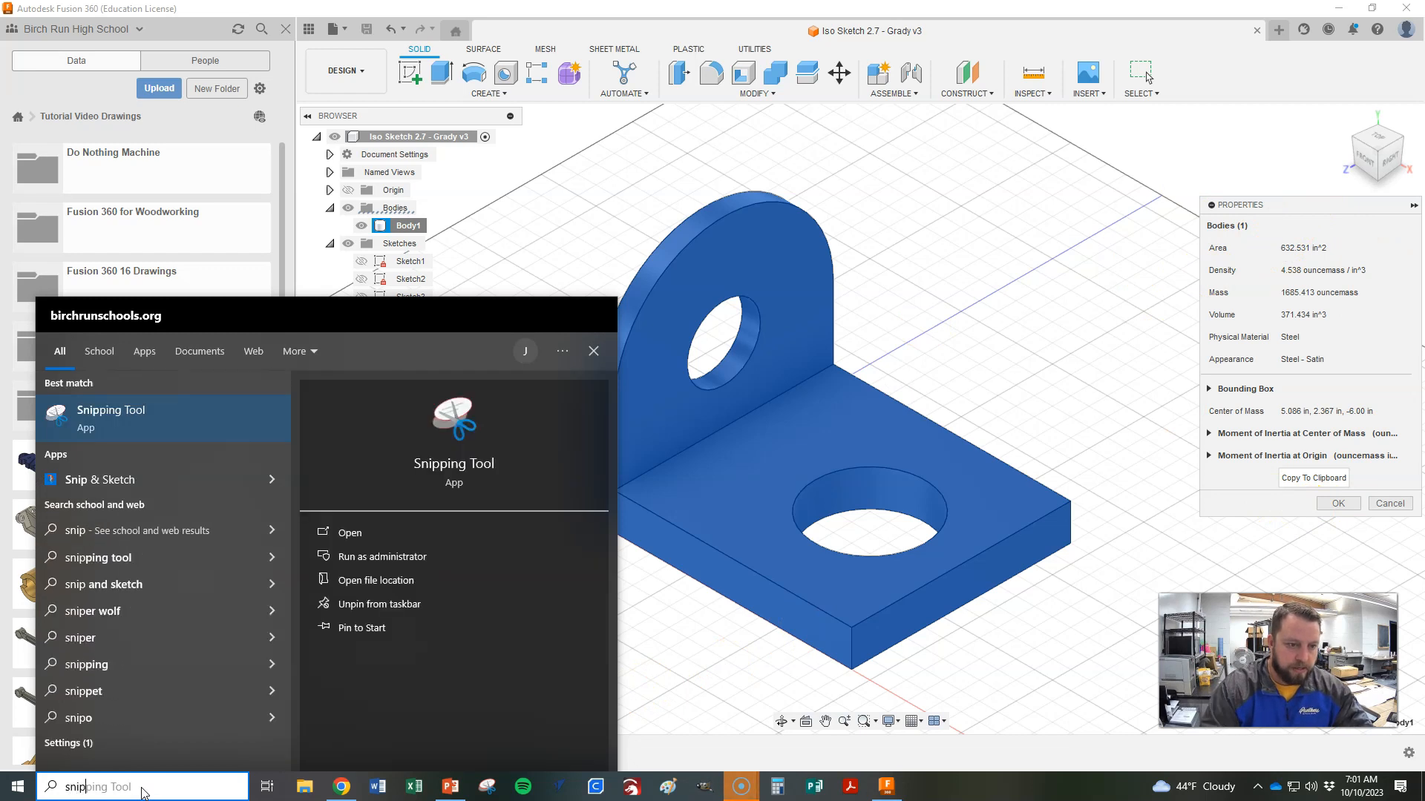
{"action": "left_click", "coordinate": [462, 466]}
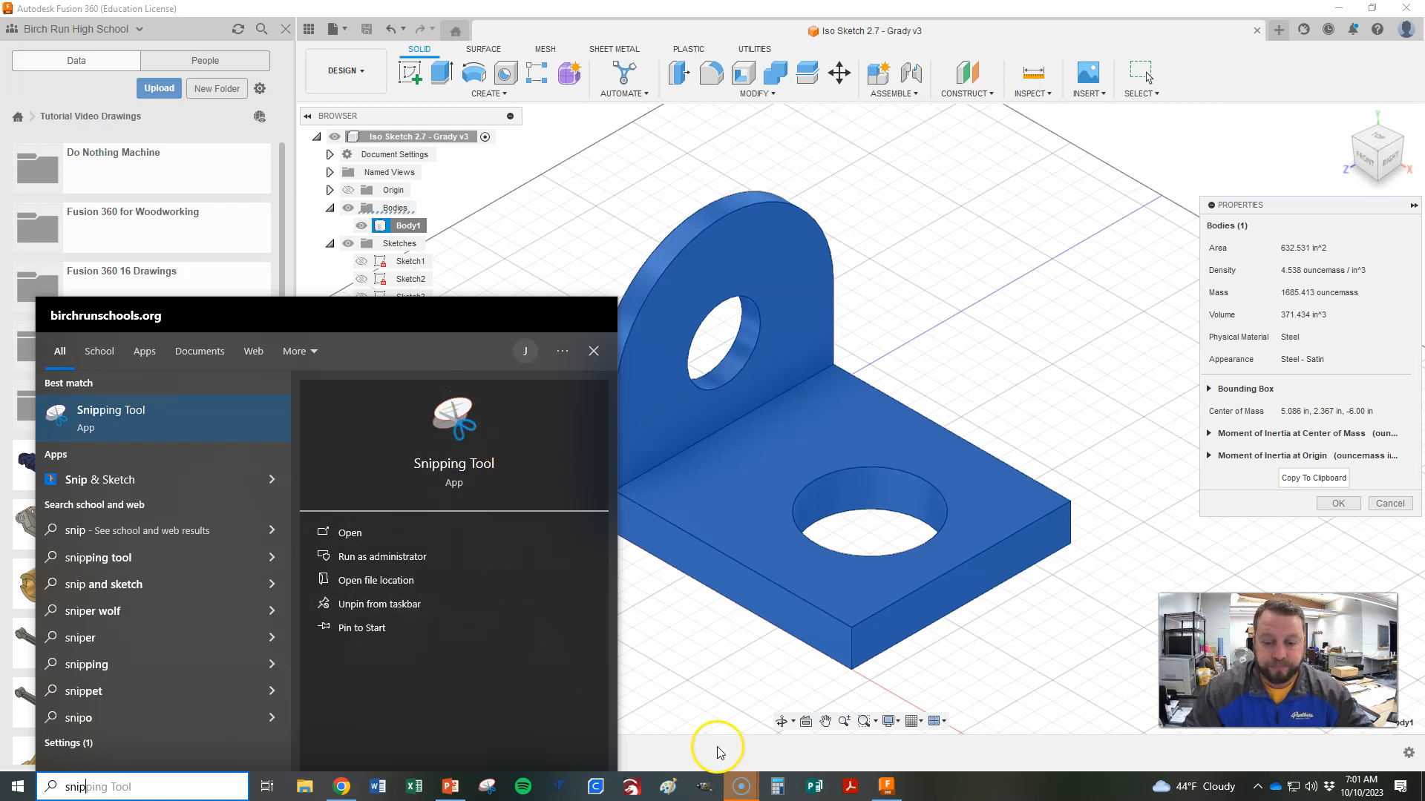
{"action": "left_click", "coordinate": [1027, 790]}
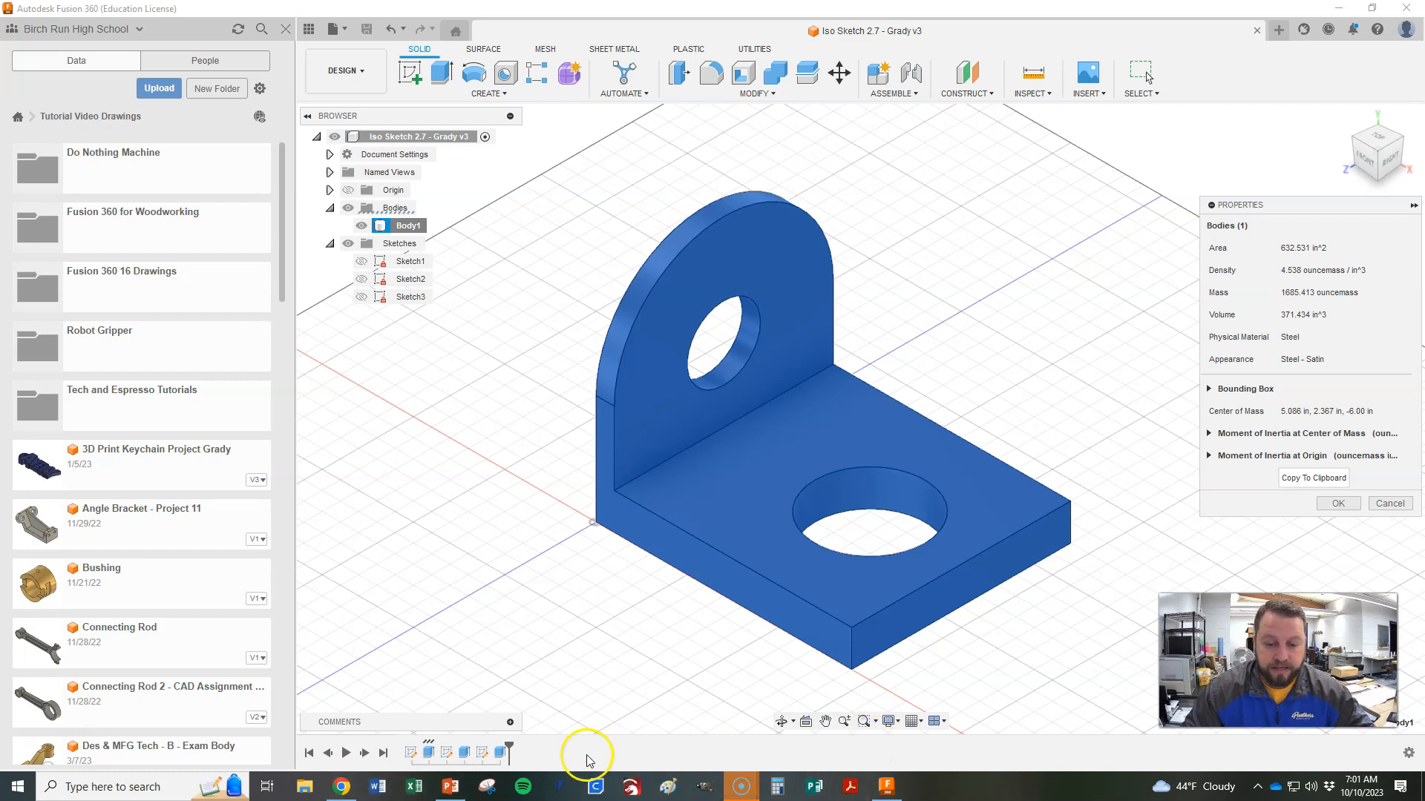
- Switch to the Snipping Tool using its pinned Windows shortcut
{"action": "left_click", "coordinate": [489, 791]}
{"action": "right_click", "coordinate": [489, 790]}
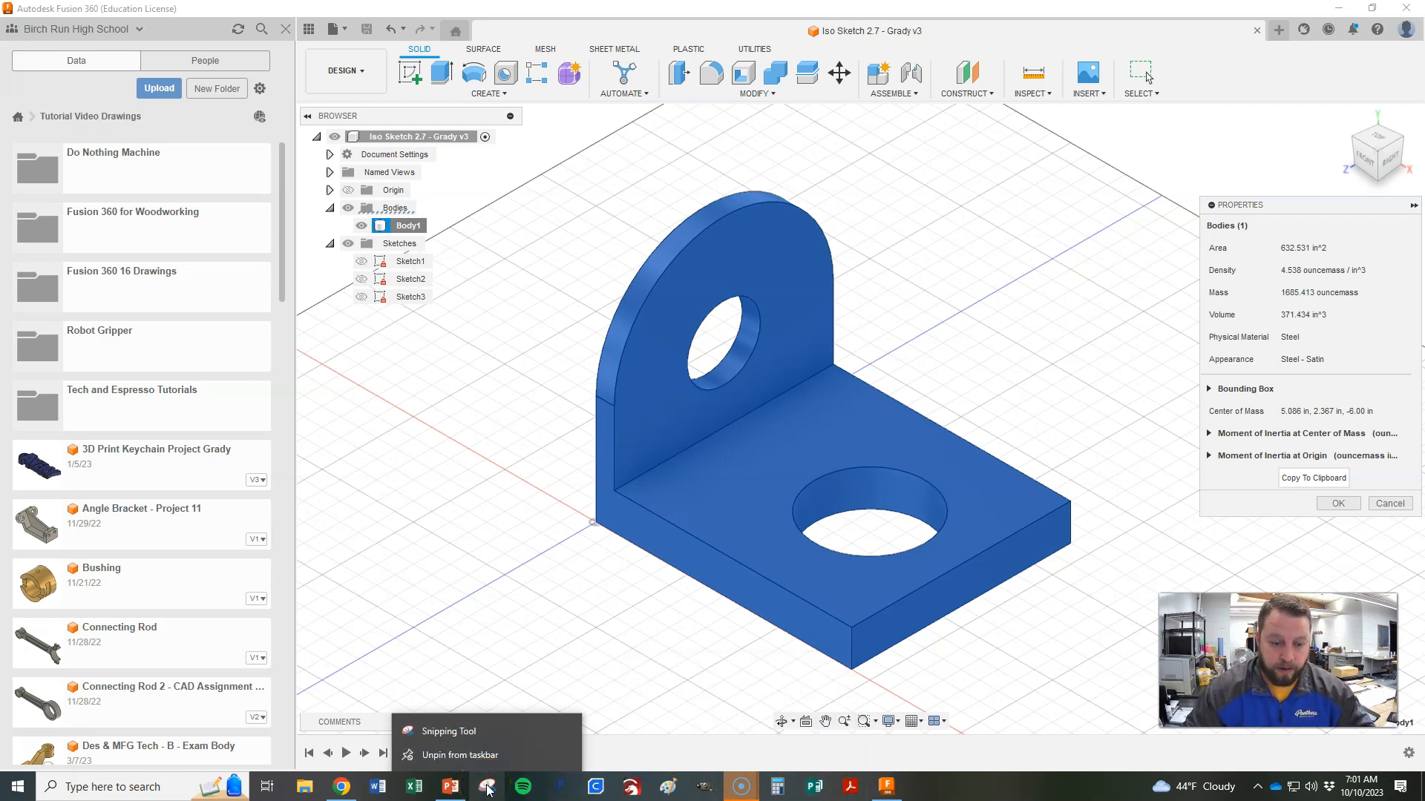
{"action": "left_click", "coordinate": [475, 758]}
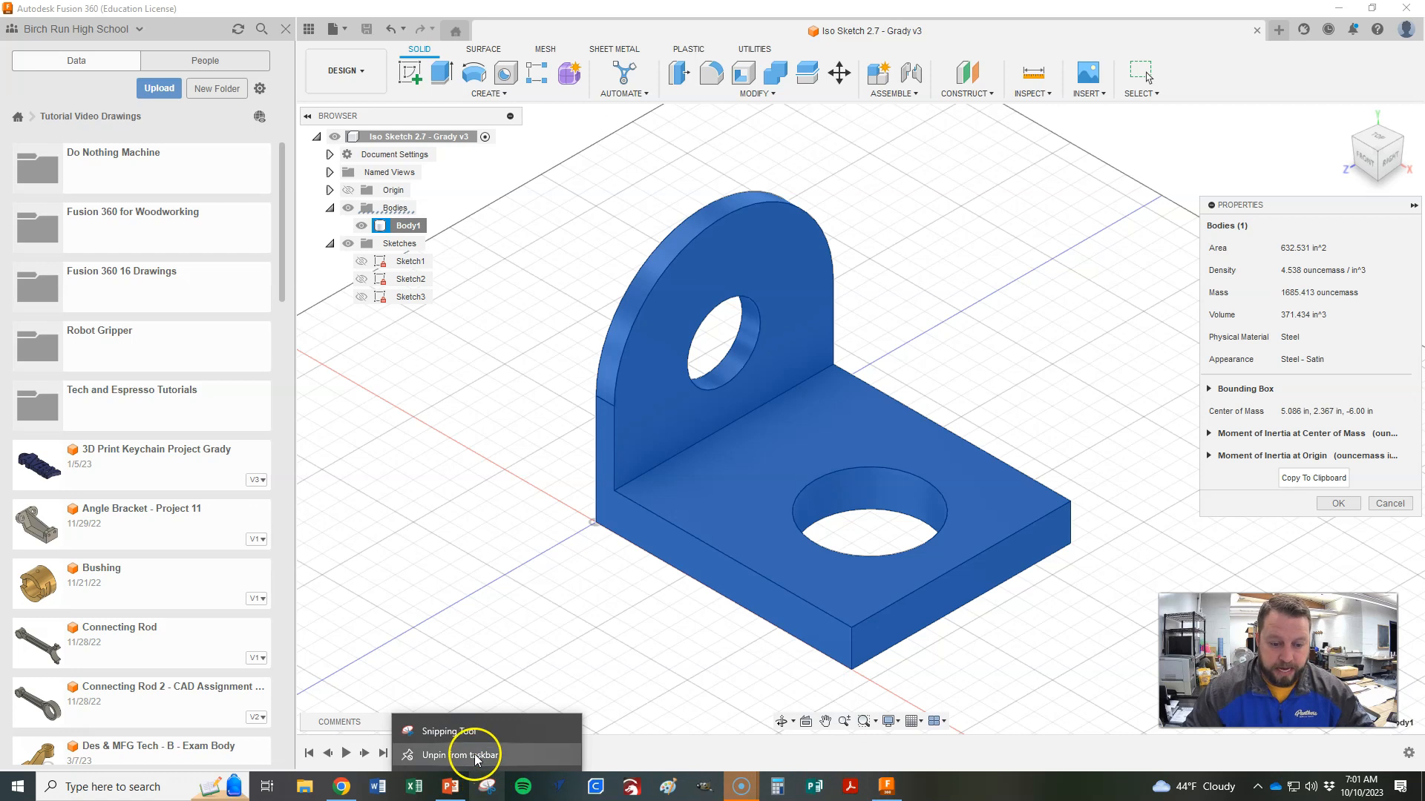
{"action": "left_click", "coordinate": [488, 791]}
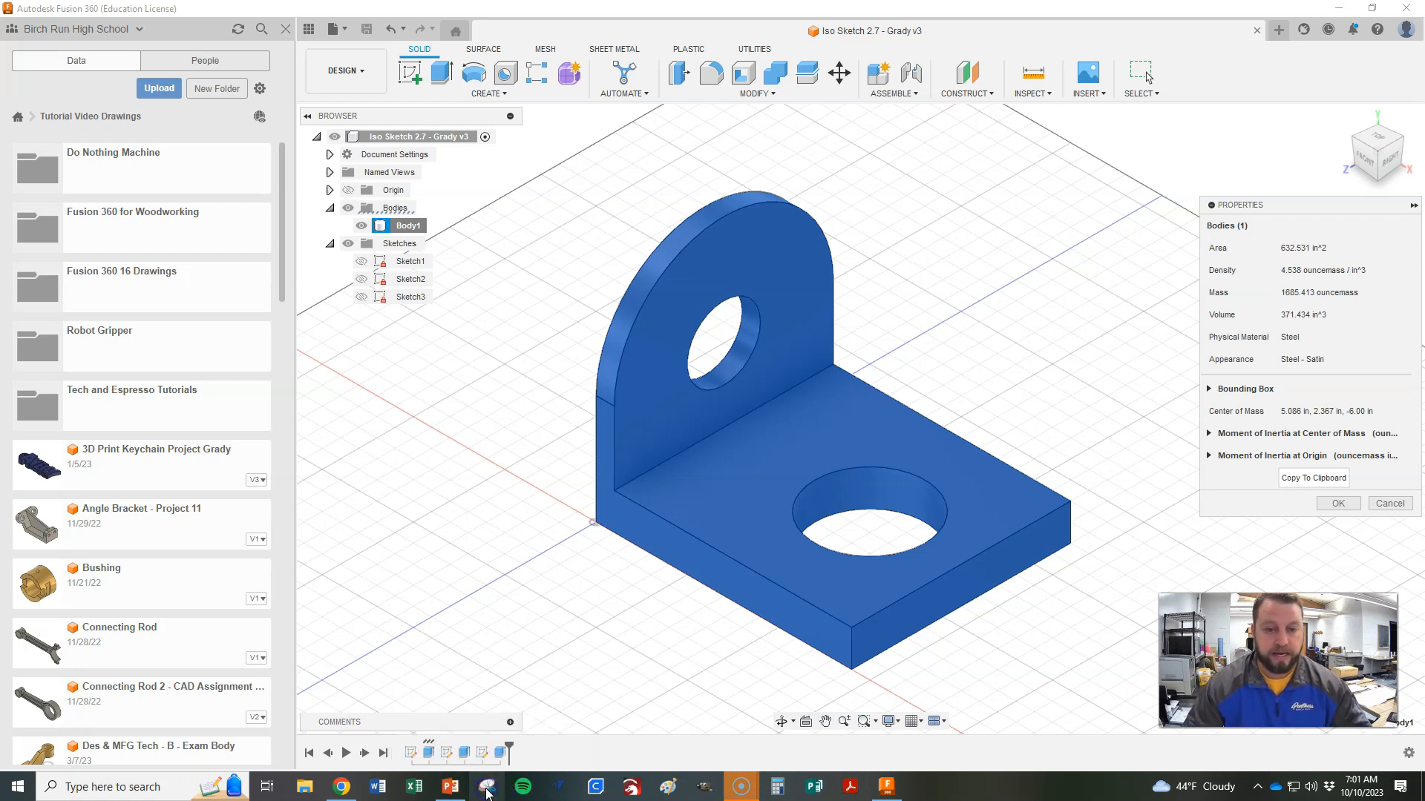
{"action": "left_click", "coordinate": [780, 504]}
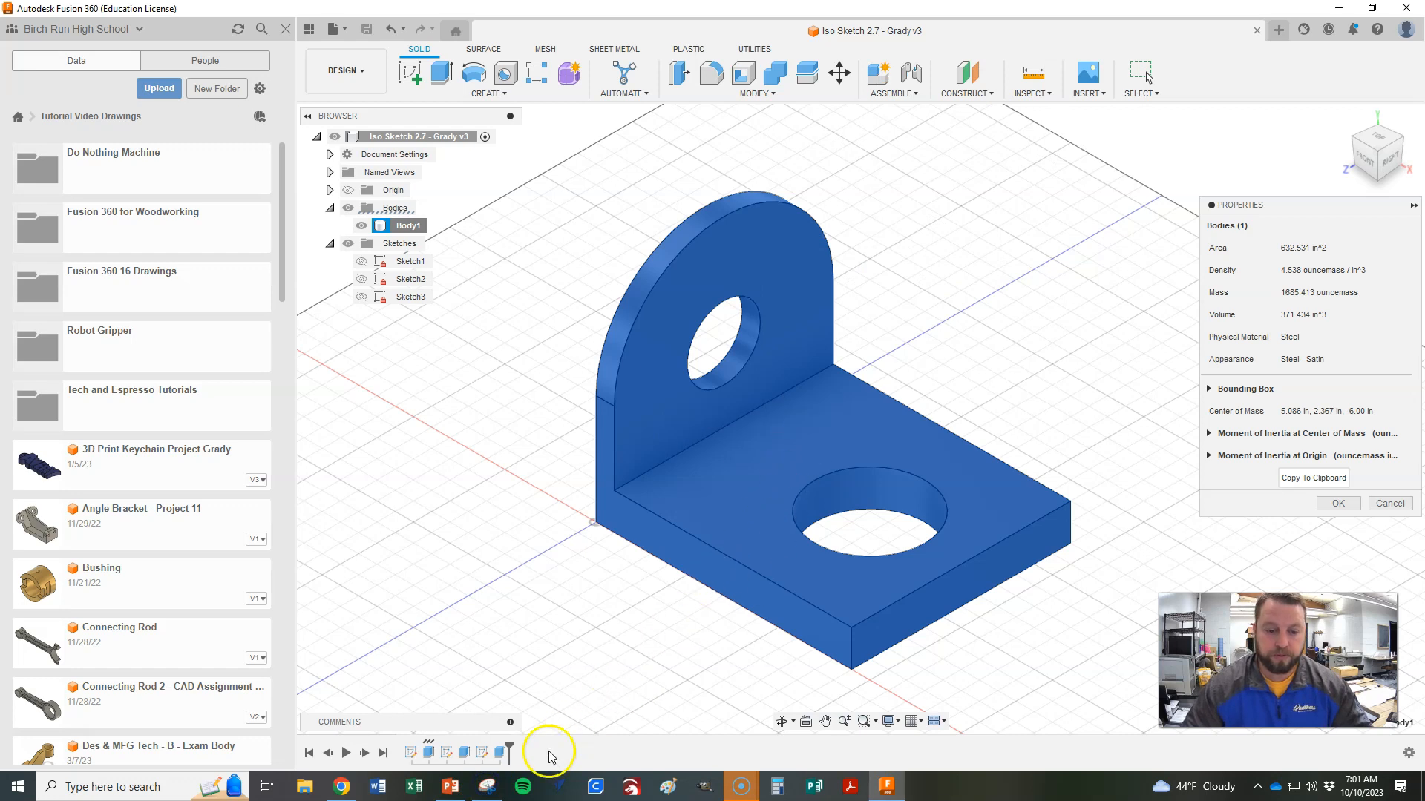
{"action": "left_click", "coordinate": [484, 791]}
- Choose the Rectangular Snip mode, try starting a new snip, and cancel it and close the Snipping Tool
{"action": "left_click", "coordinate": [921, 106]}
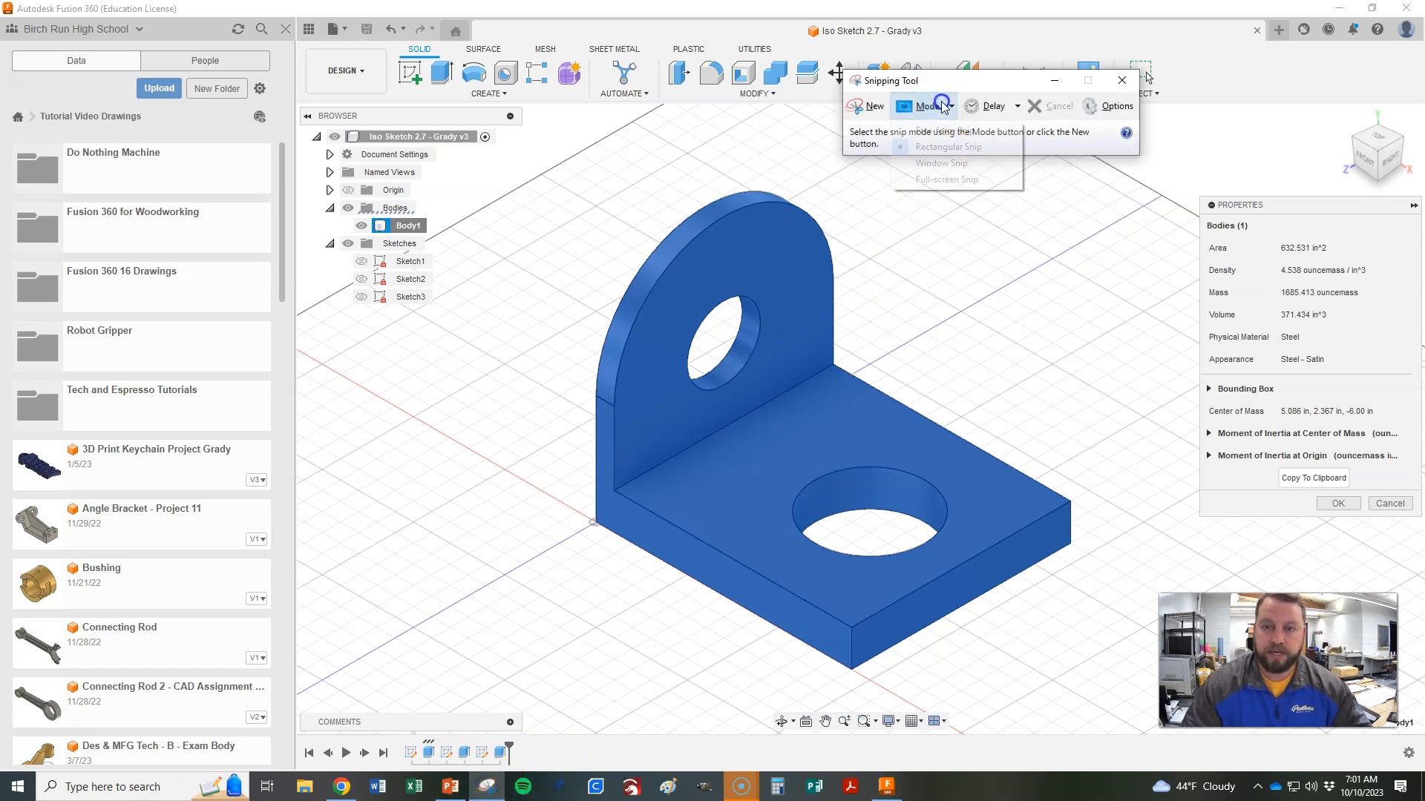
{"action": "left_click", "coordinate": [930, 151]}
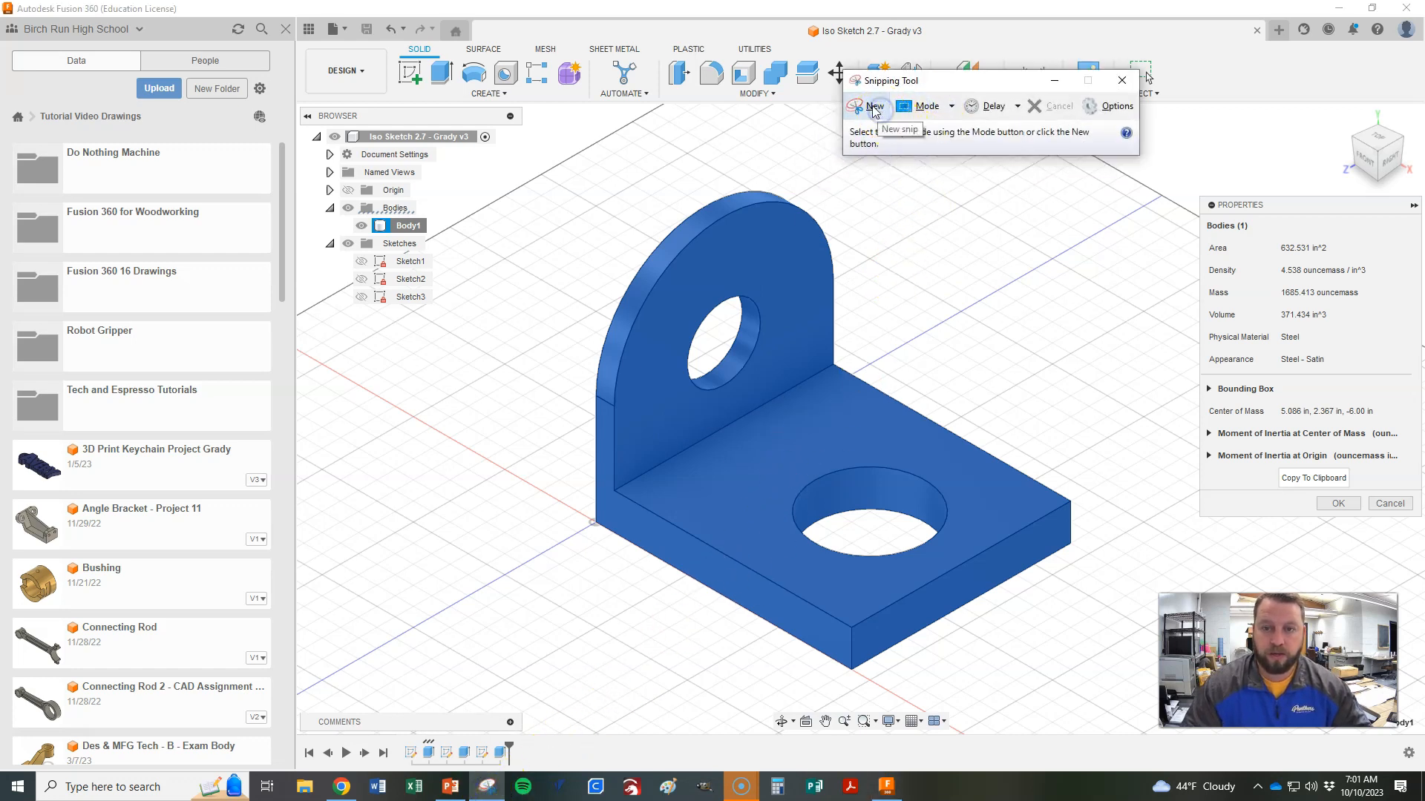
{"action": "left_click", "coordinate": [871, 110]}
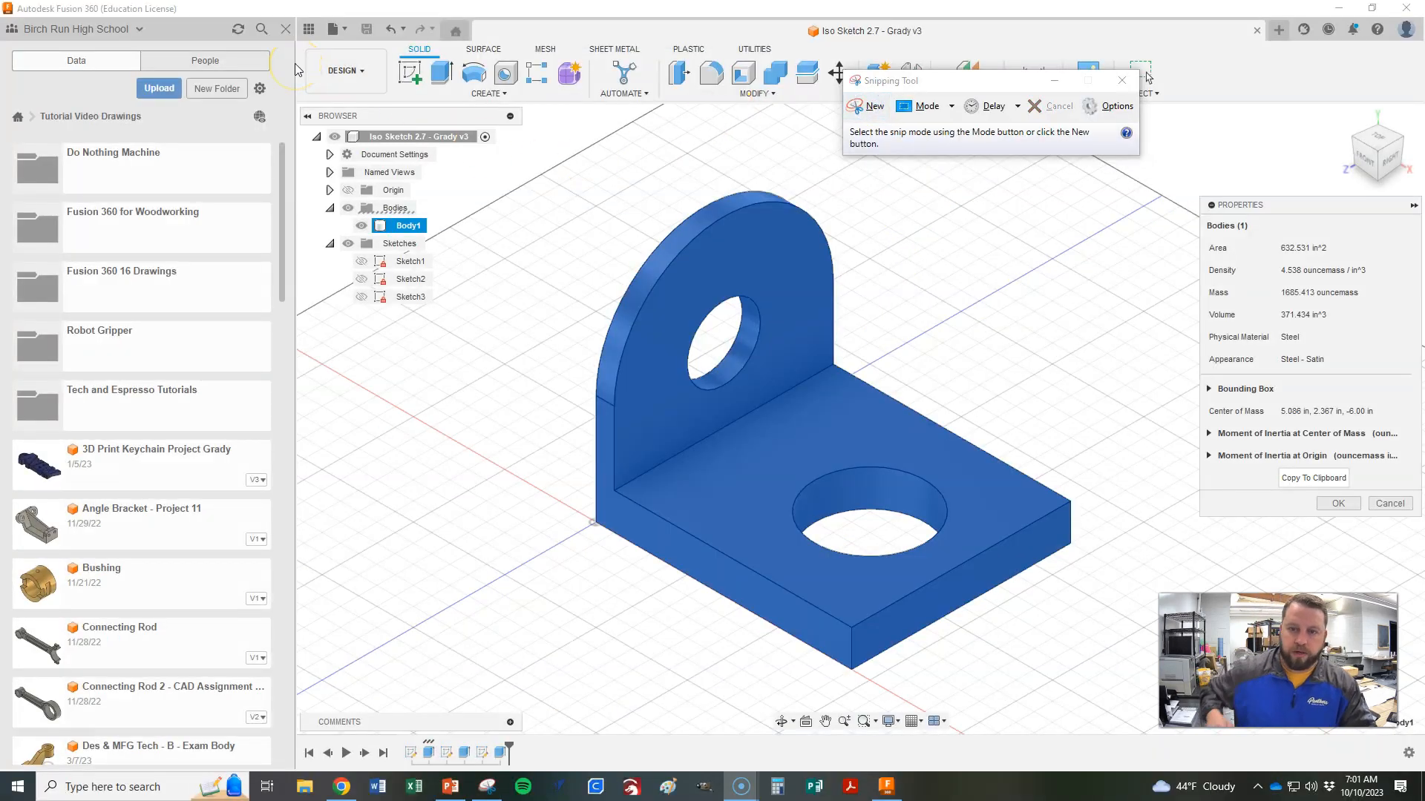
{"action": "left_click", "coordinate": [865, 108]}
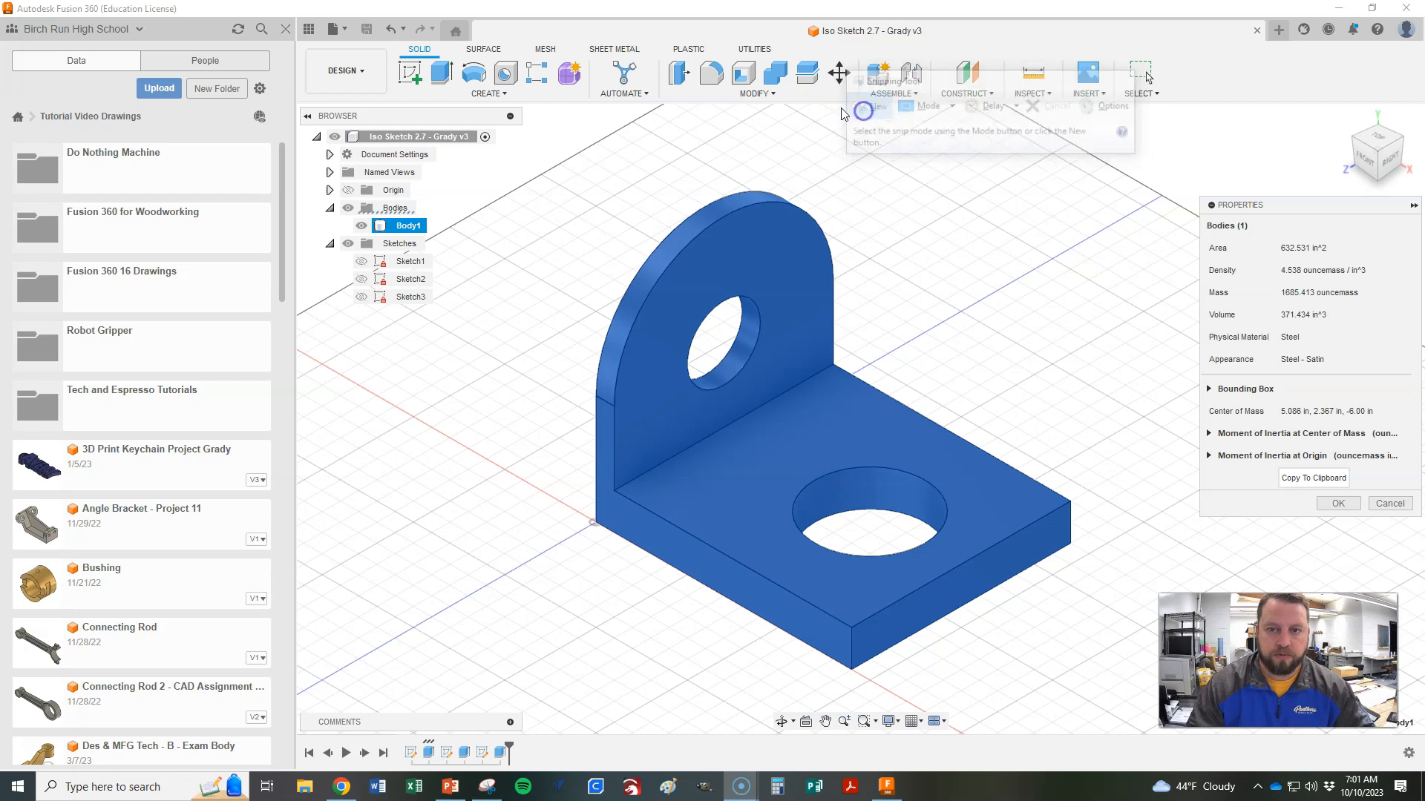
{"action": "key", "text": "Escape"}
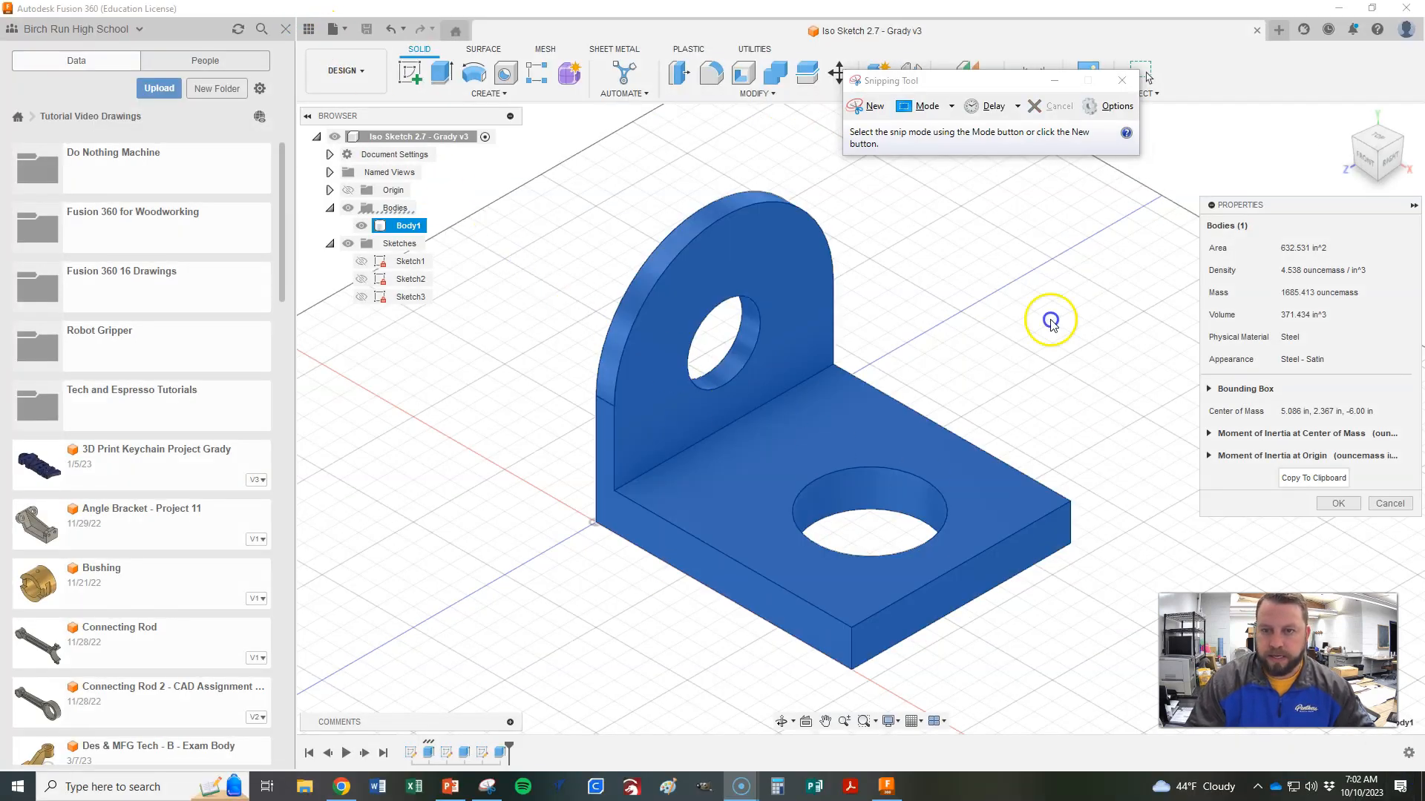
{"action": "left_click", "coordinate": [1127, 81]}
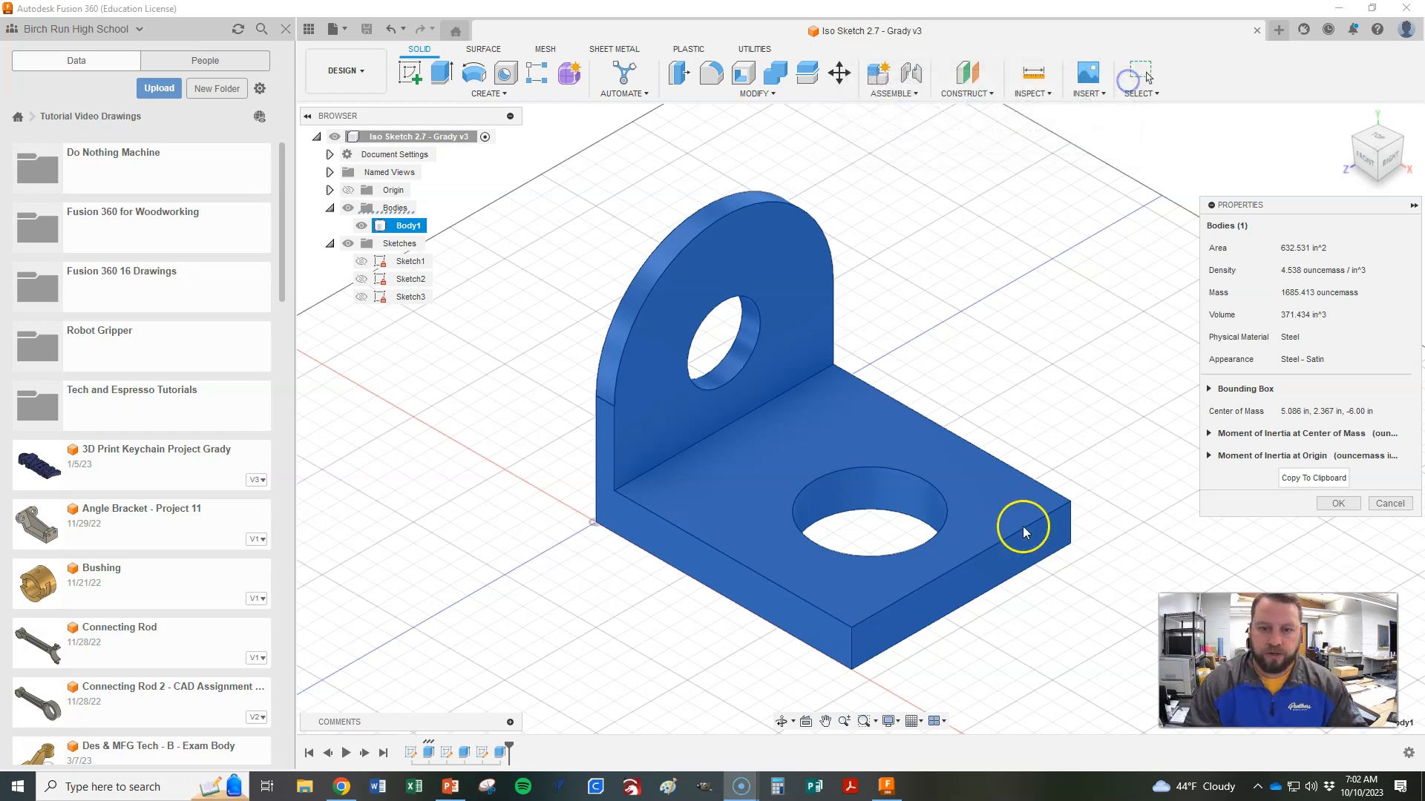